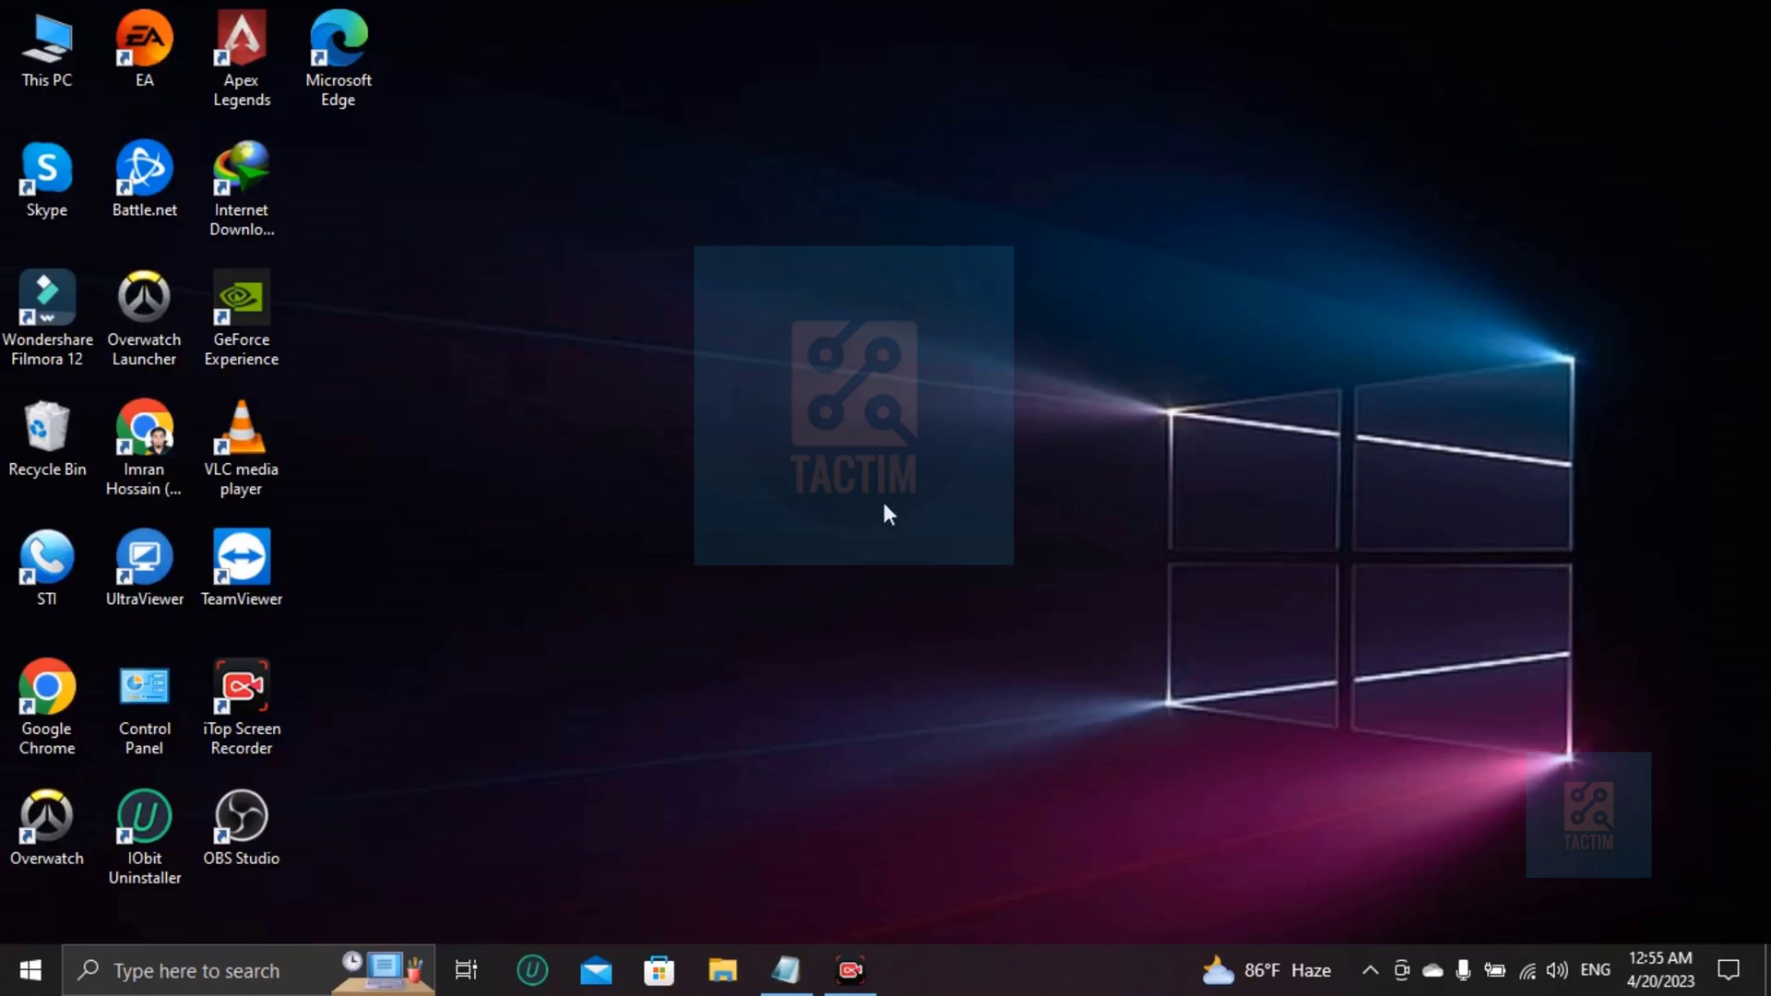
Launch Chrome and go to the Canva home page via the 'Canva' address suggestion.
double_click(173, 469)
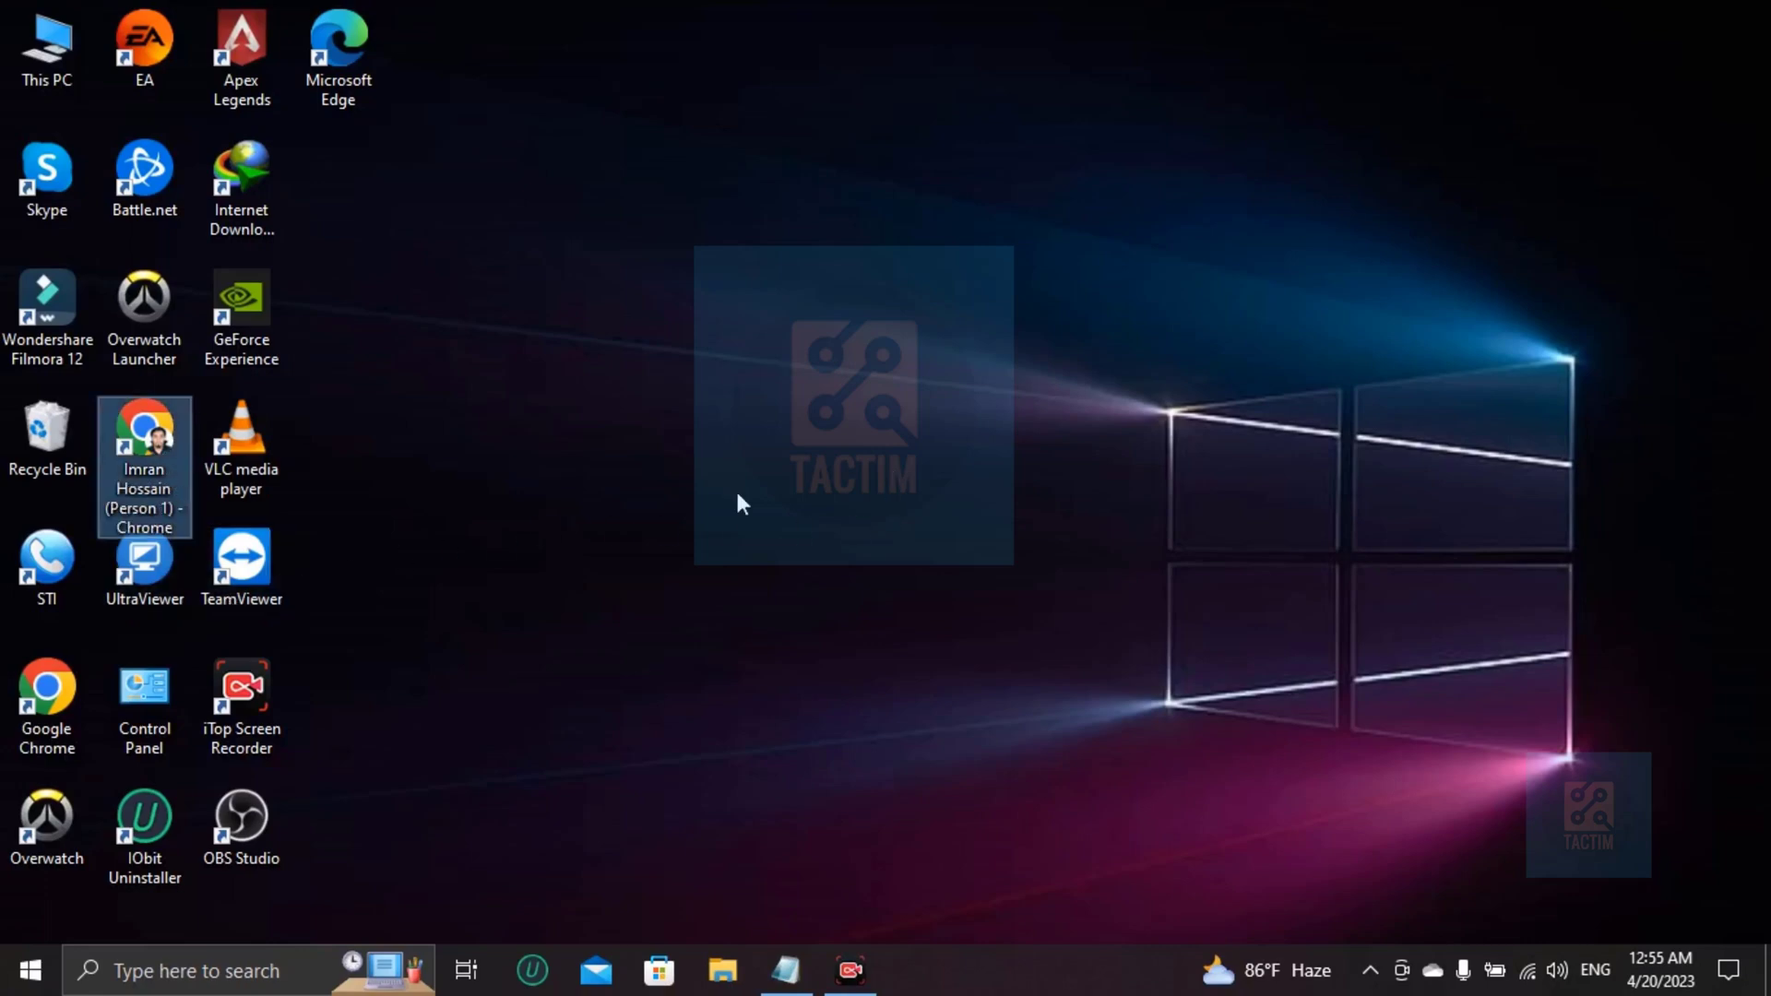
text(Canva)
key(Return)
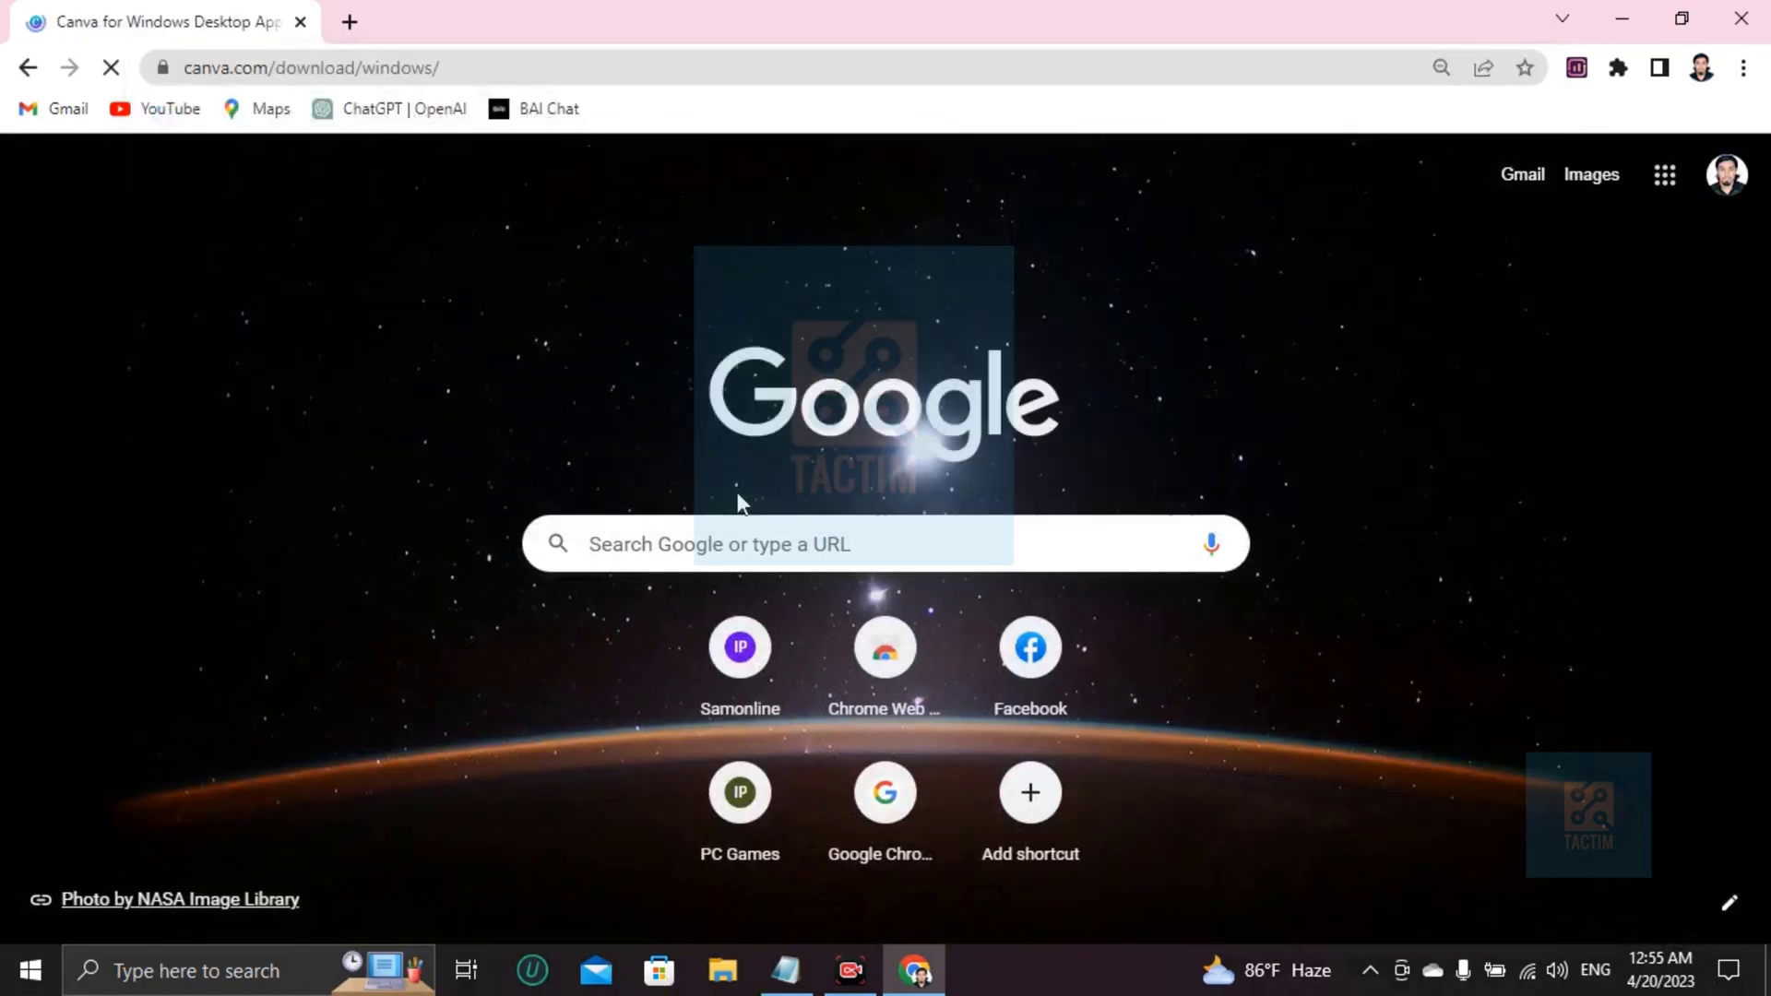
click(102, 180)
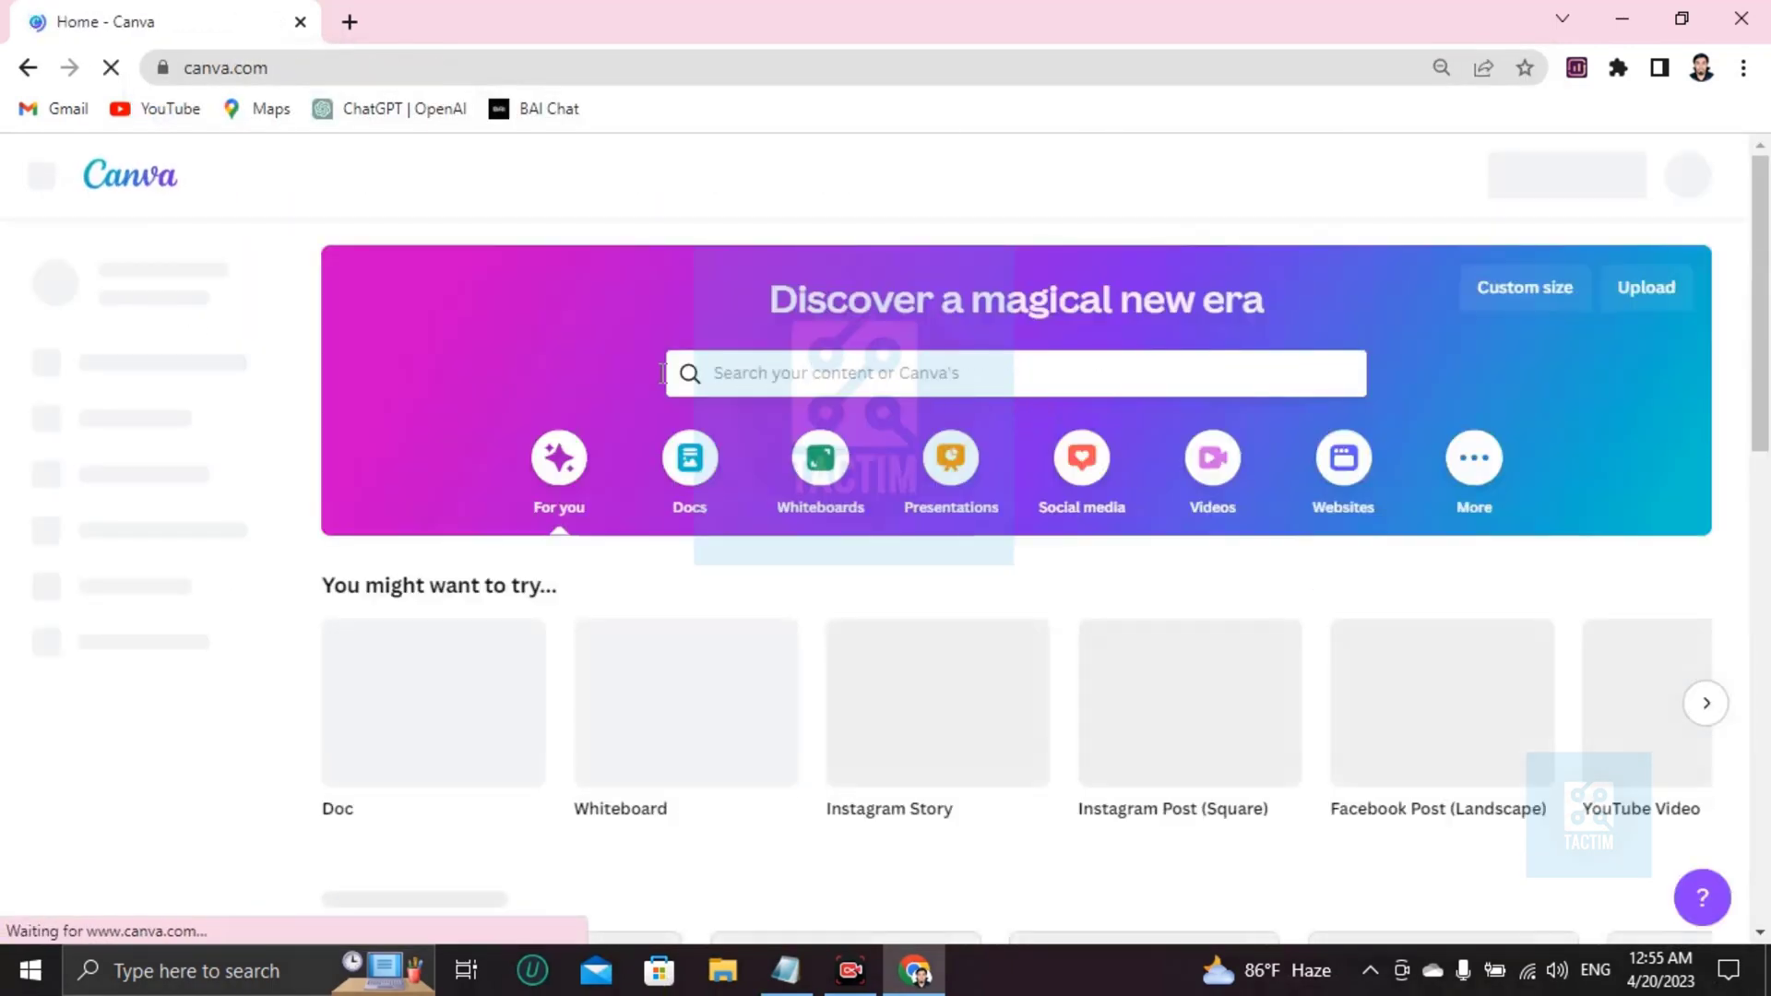
Search Canva's templates for 'prospectus'.
click(754, 390)
text(prospectus)
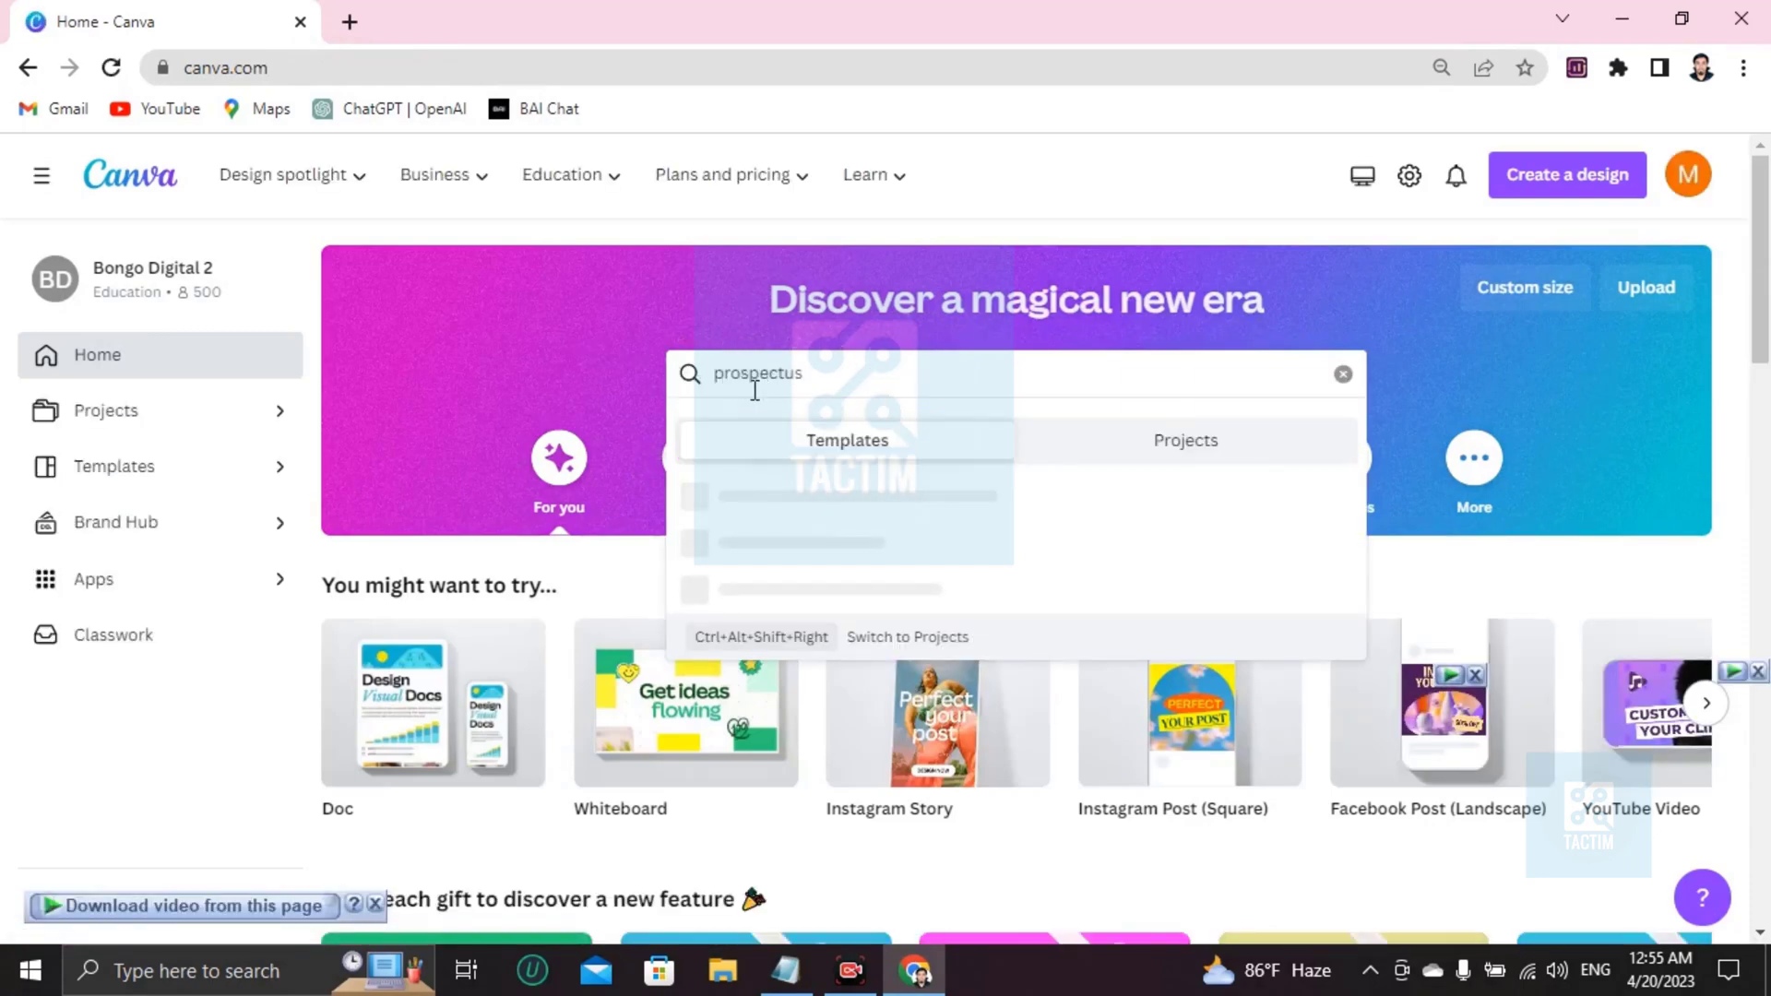
key(Return)
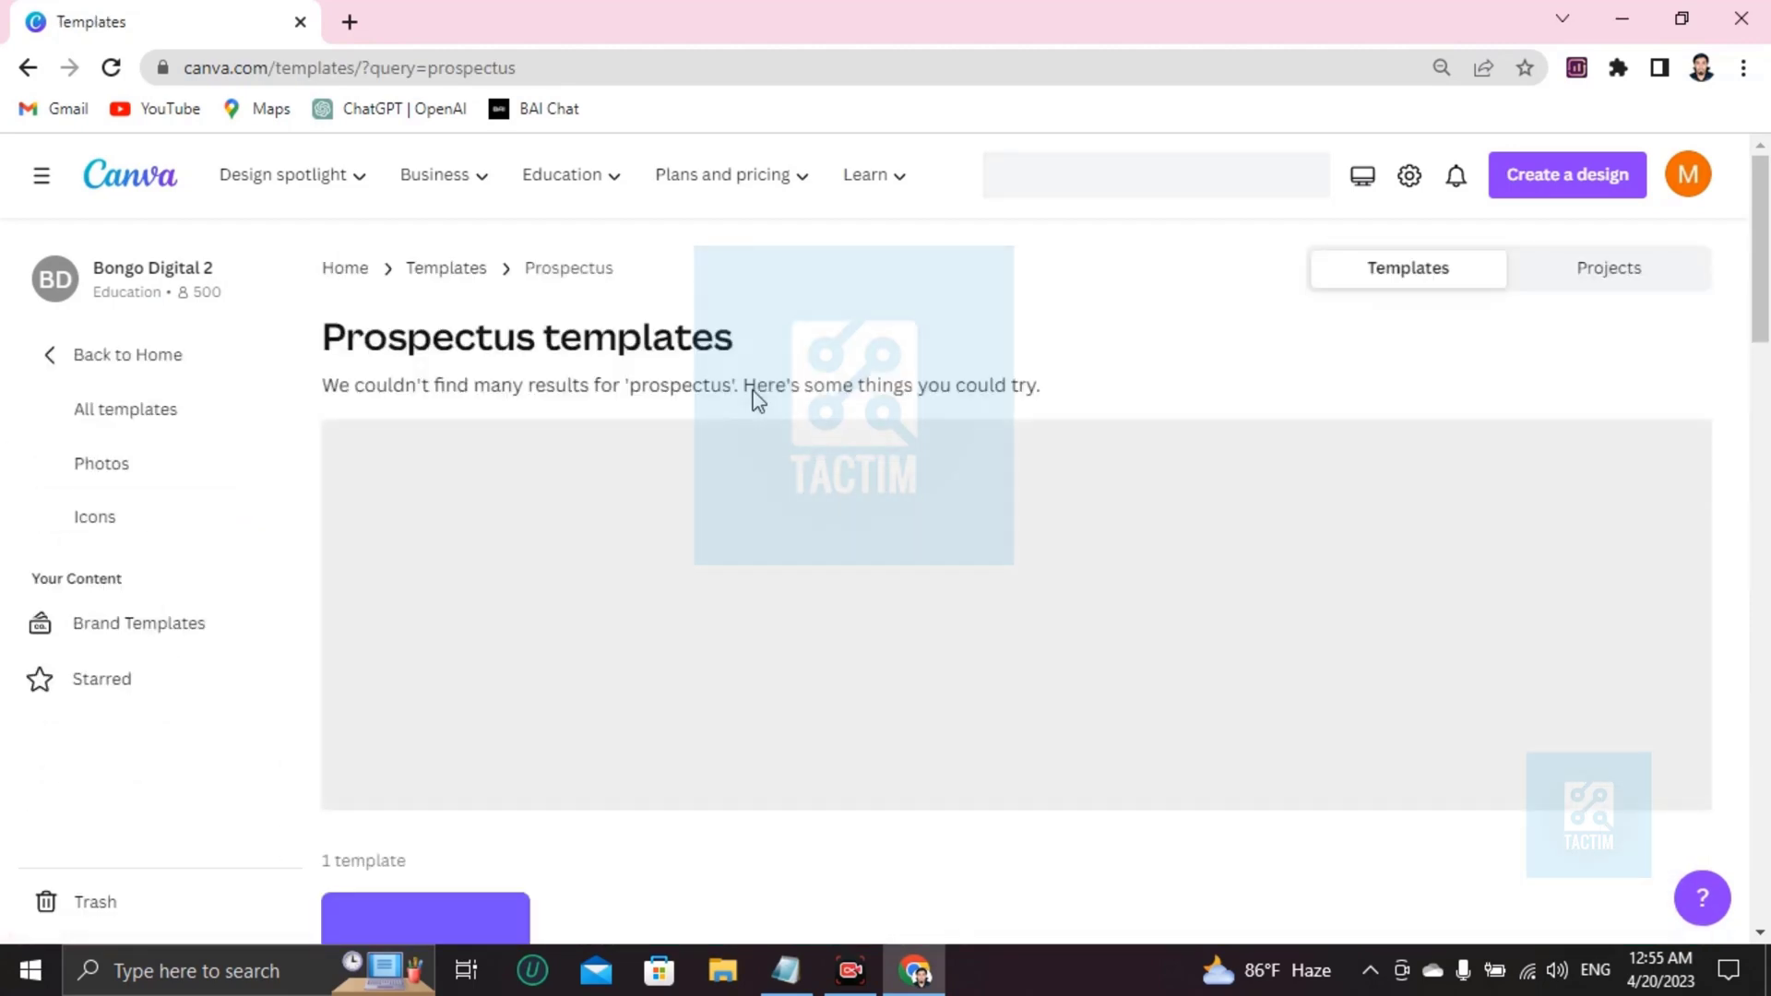
Browse the results and preview the Minimalist Project business plan & Marketing proposal template.
scroll(612, 534, down, 5)
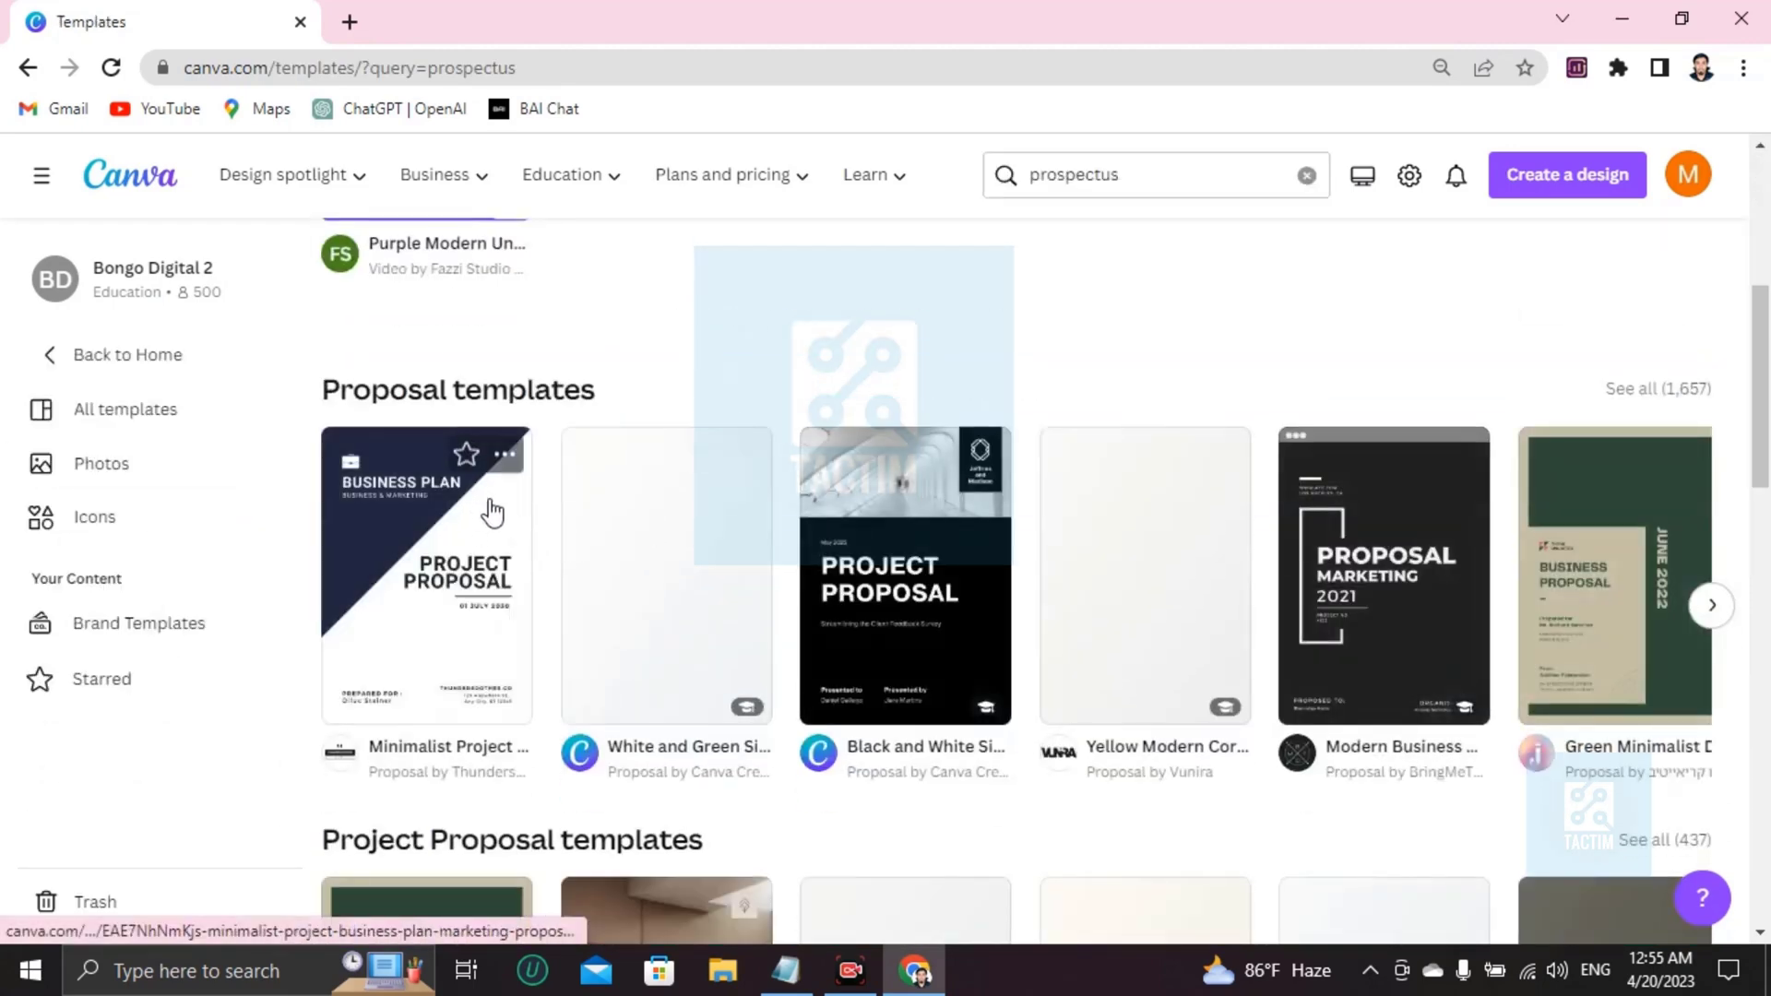
scroll(528, 503, down, 5)
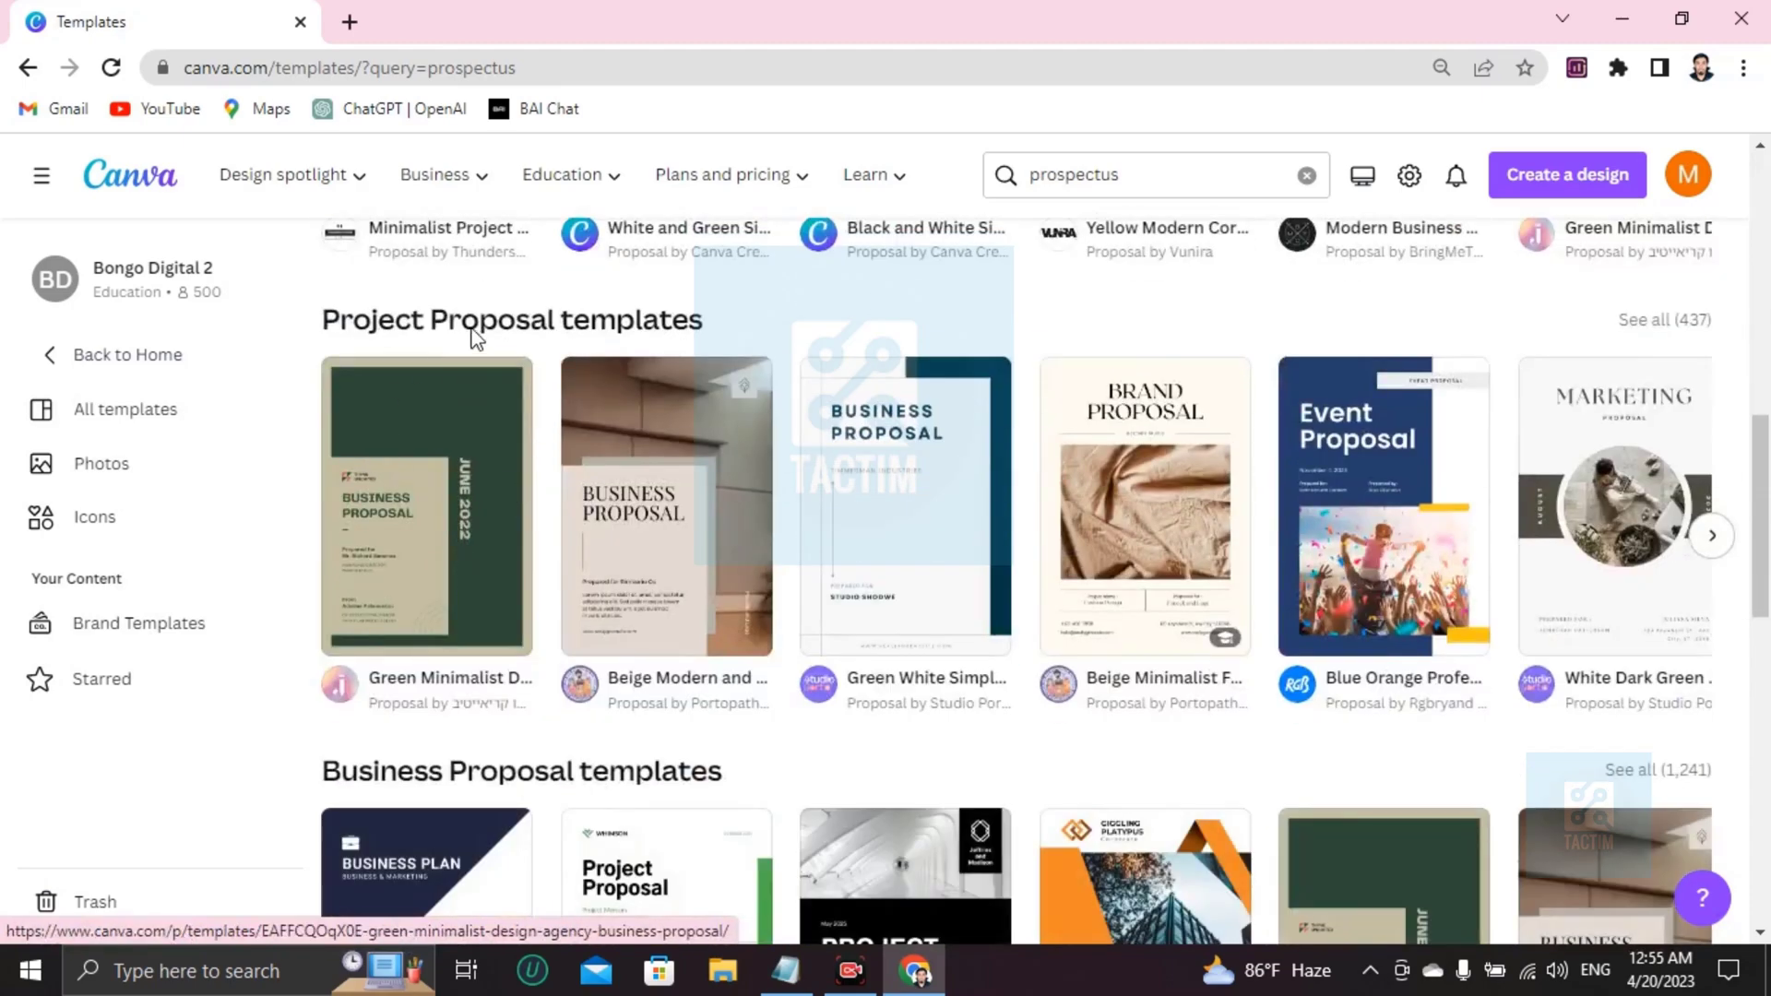
scroll(541, 347, down, 1)
scroll(572, 406, down, 3)
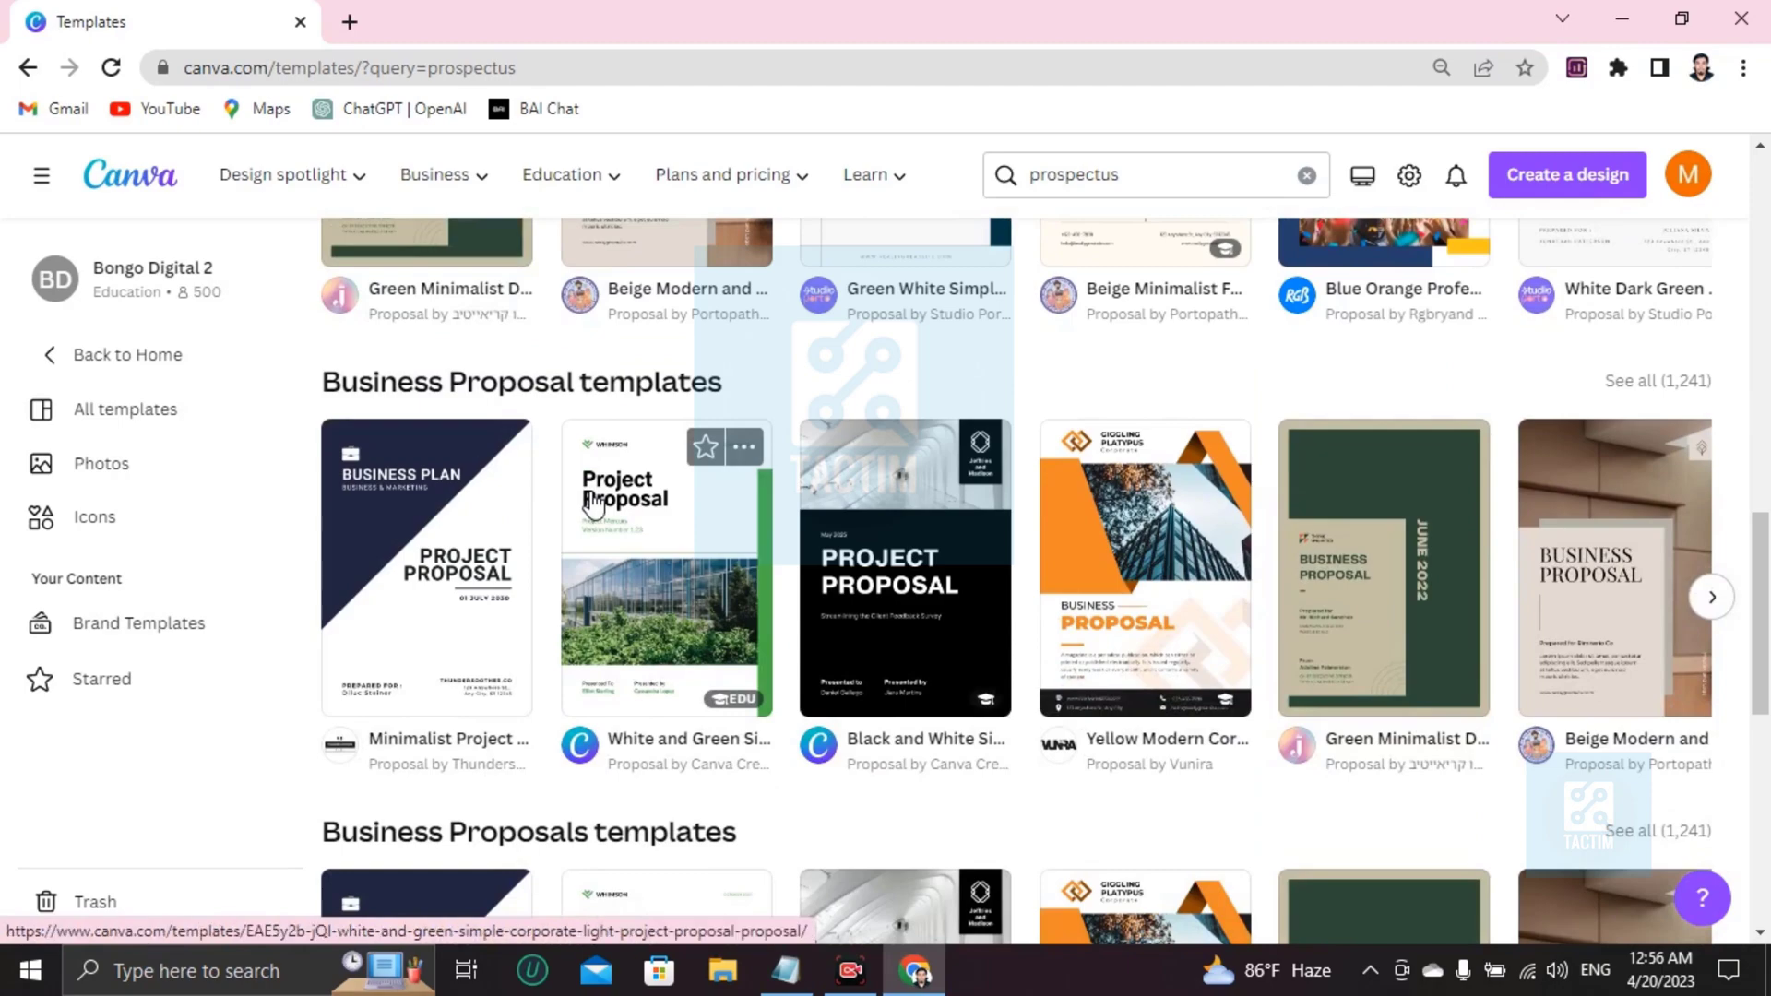
scroll(593, 504, up, 3)
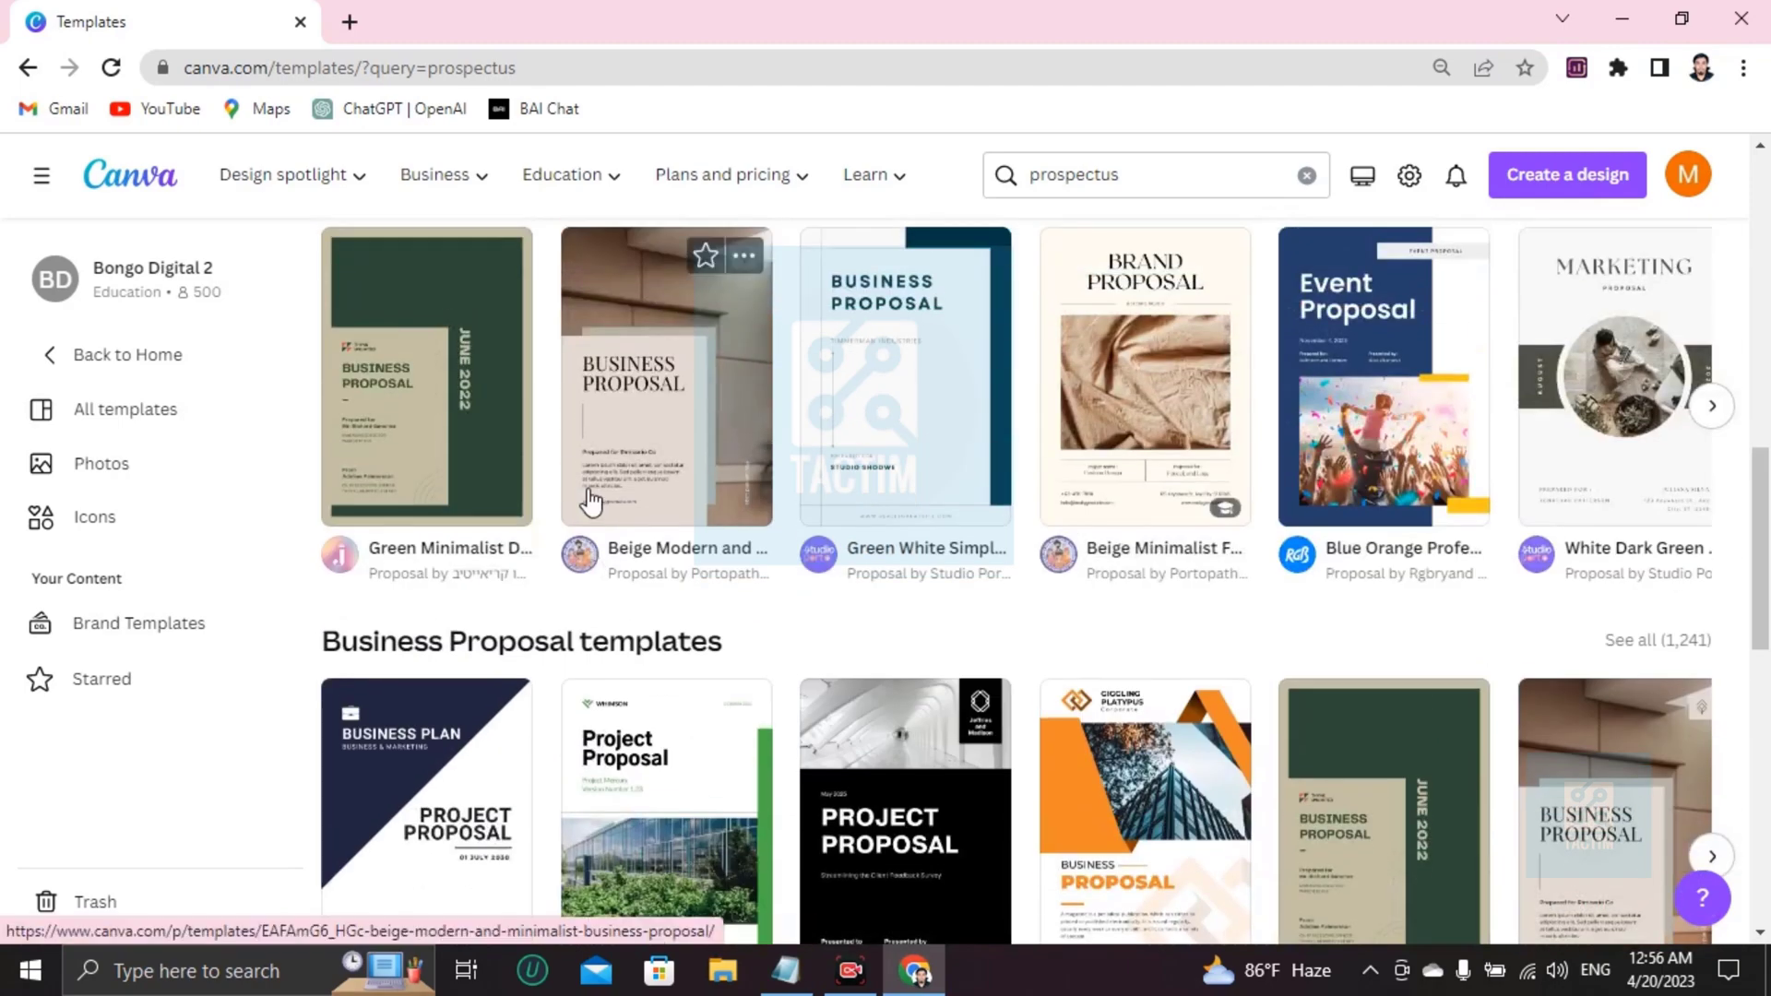
scroll(586, 501, up, 2)
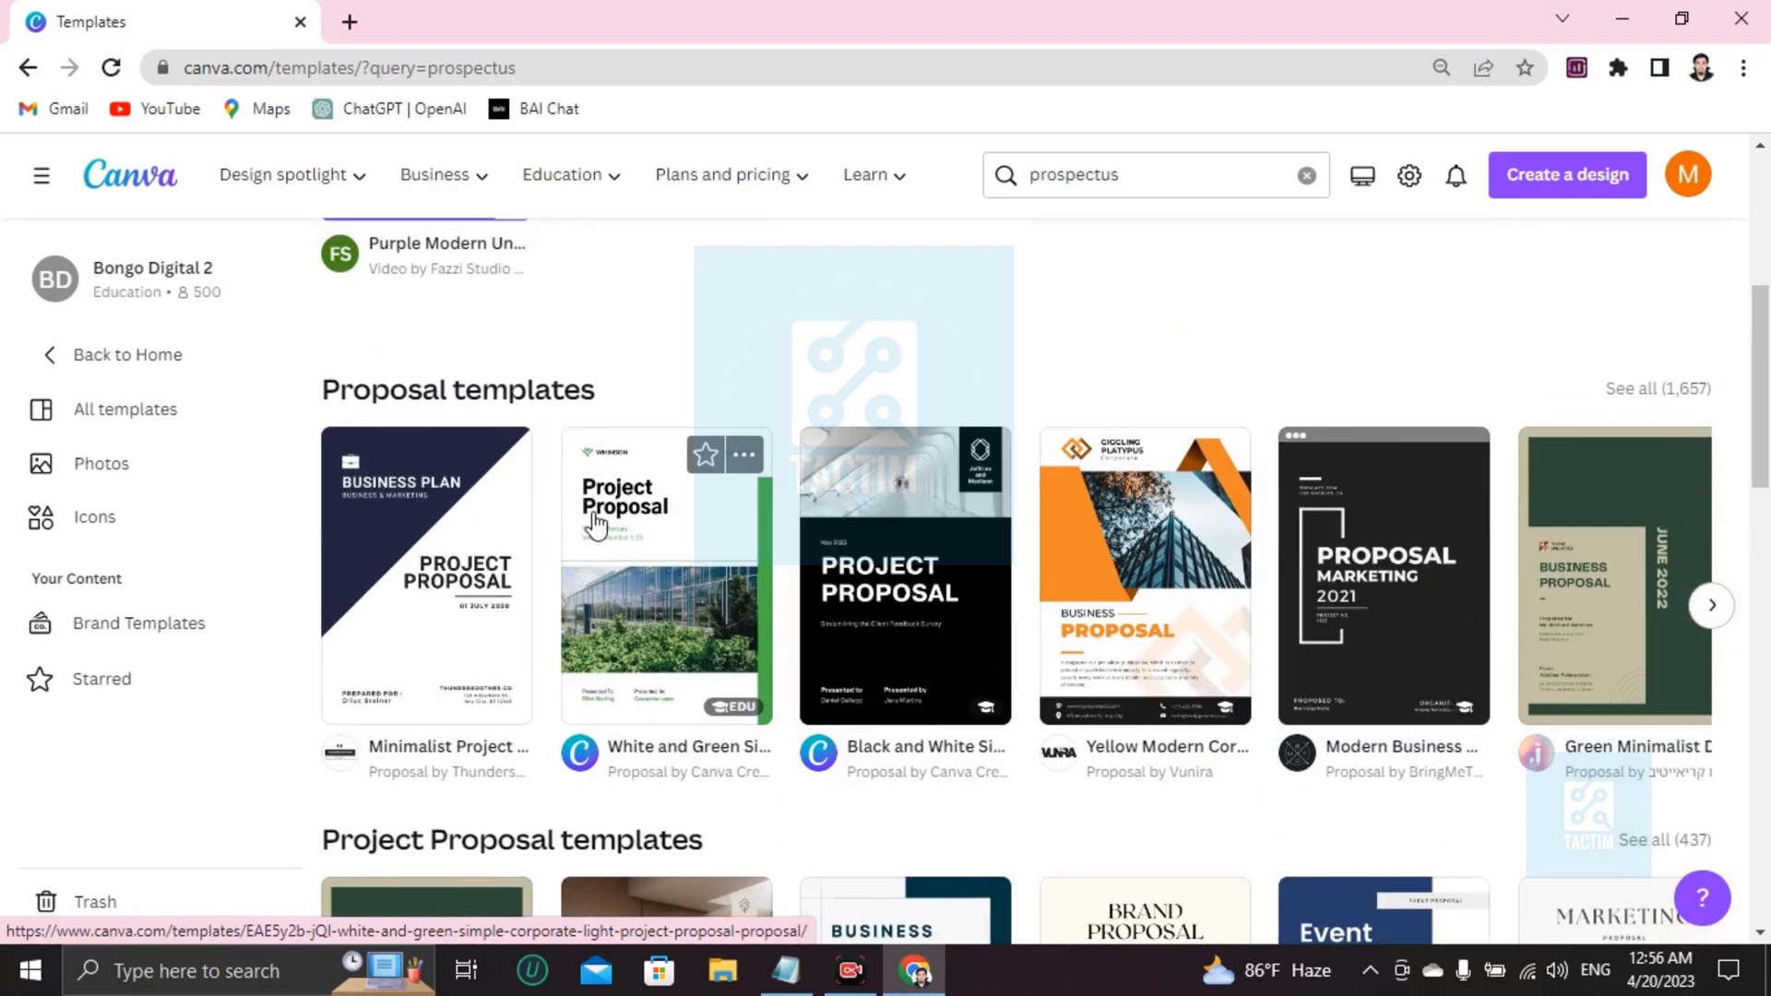
click(460, 627)
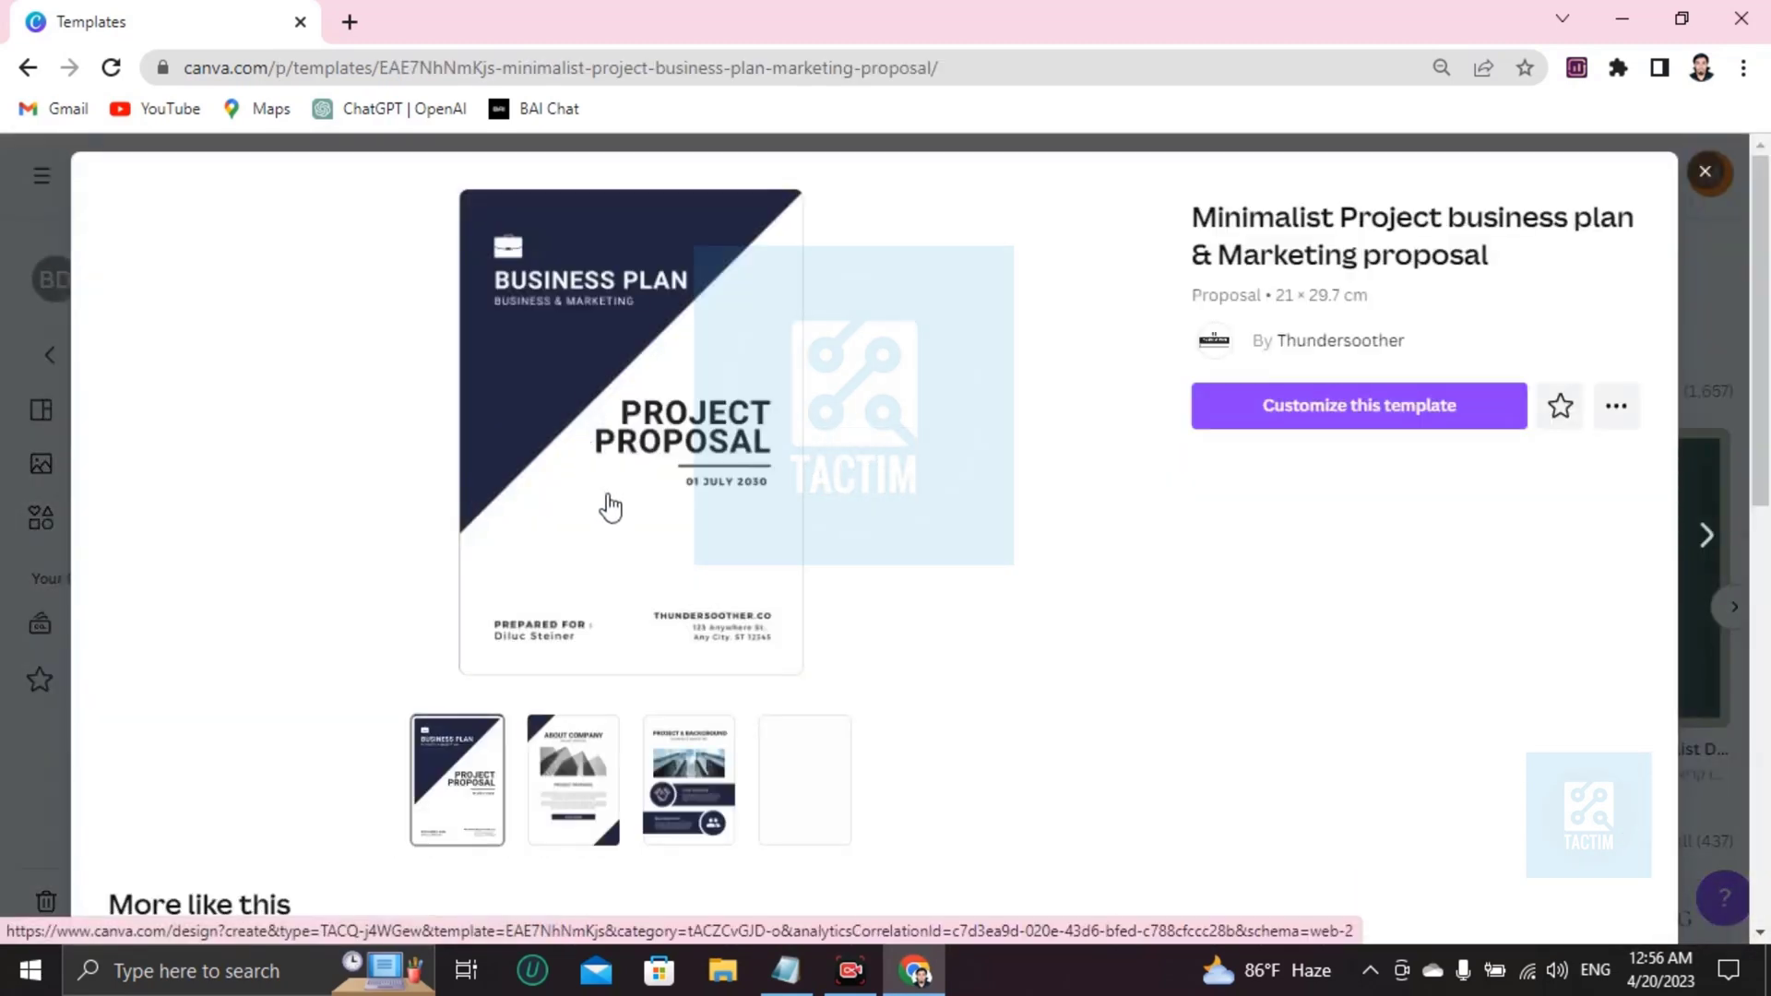
Customize the Minimalist Project template as a four-page design and select page 1's diagonal background shape.
click(1289, 424)
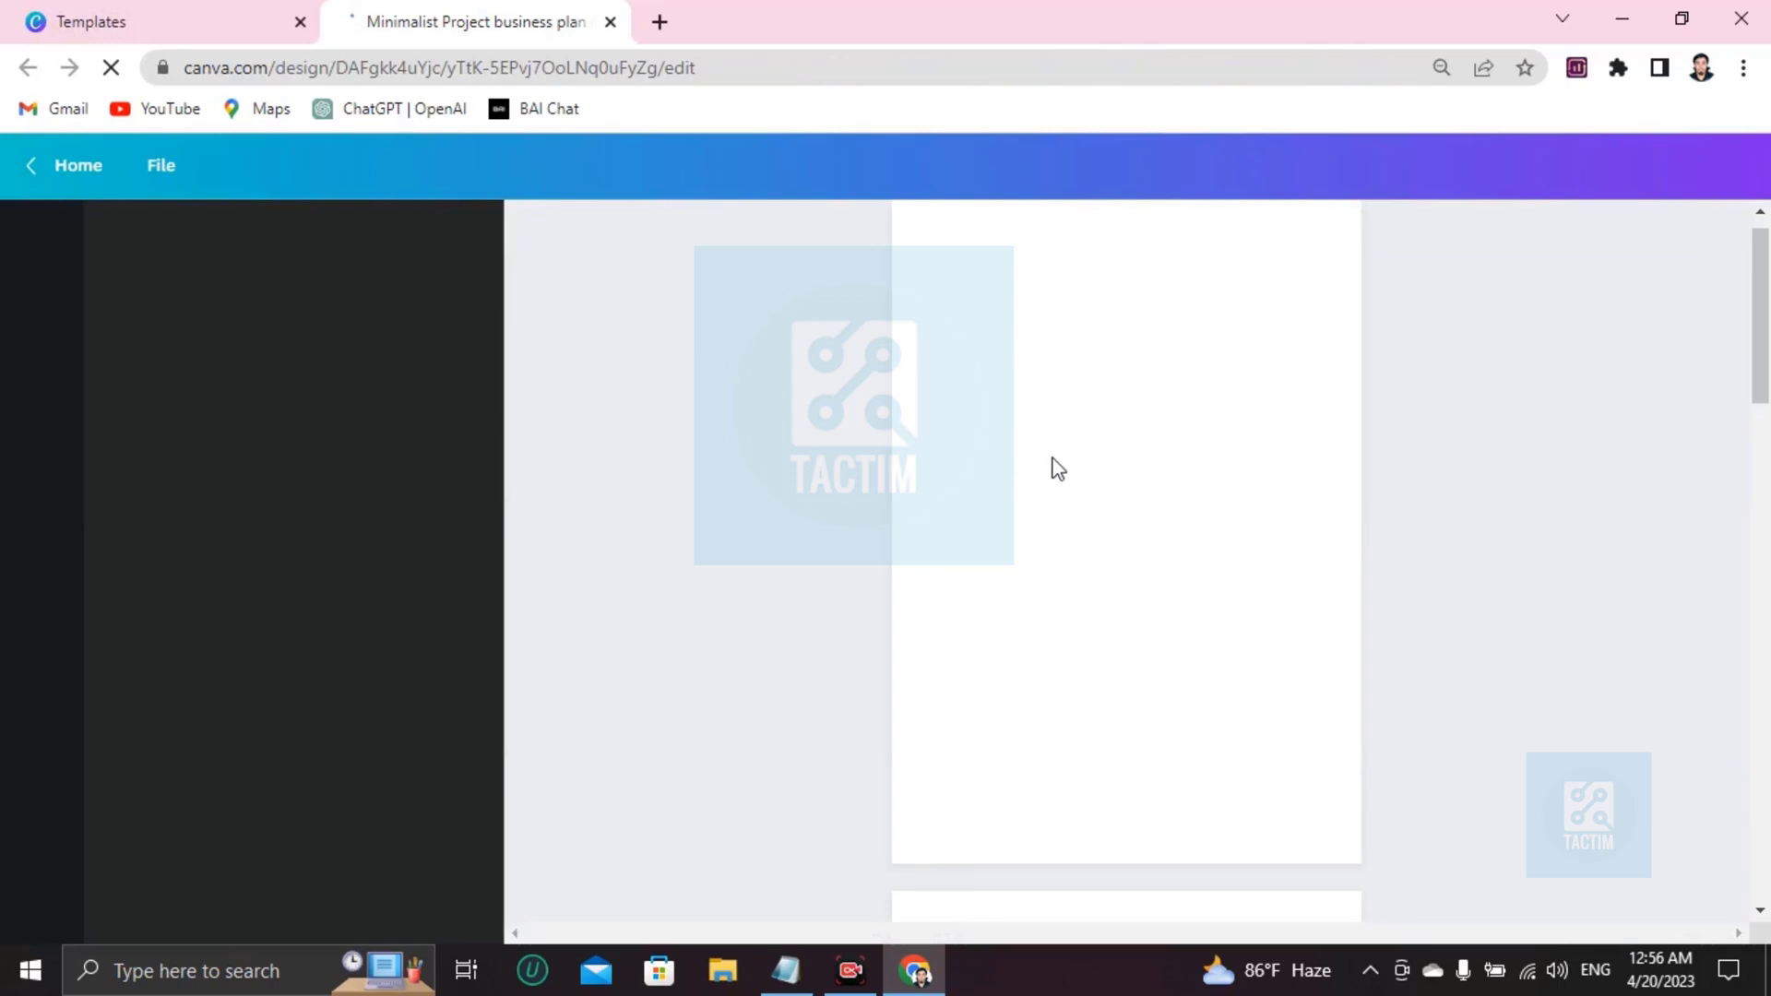
scroll(1075, 461, down, 8)
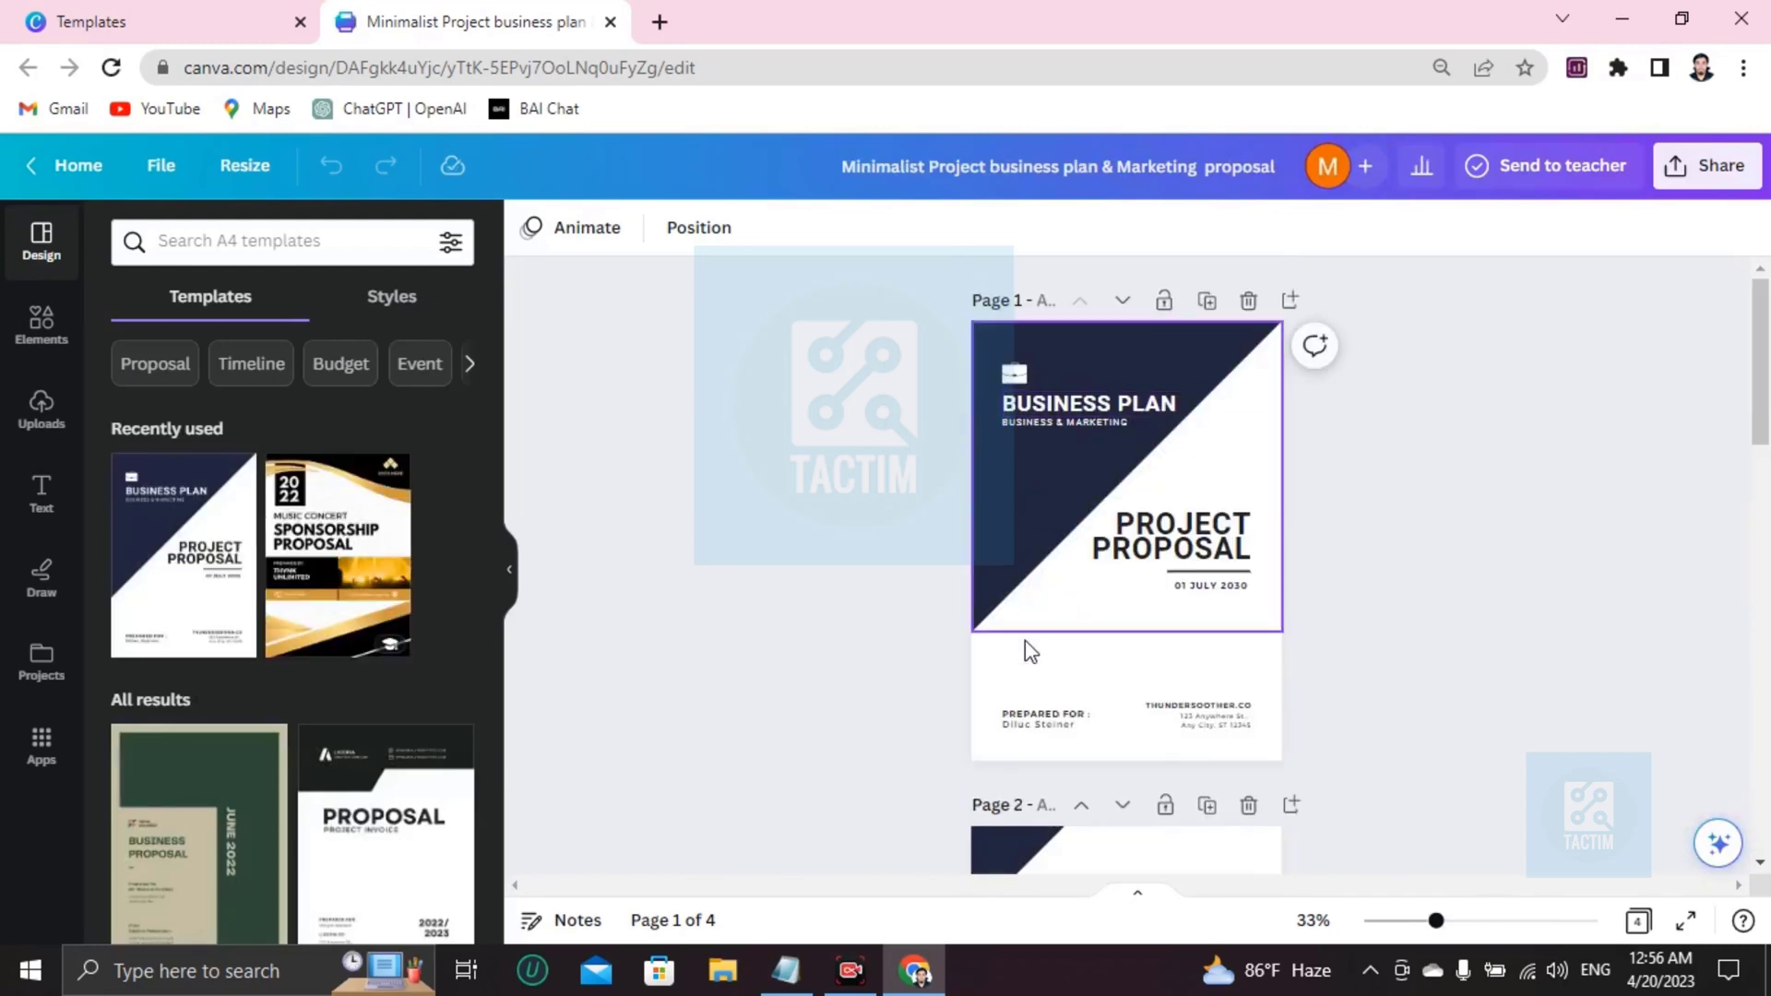
click(1054, 603)
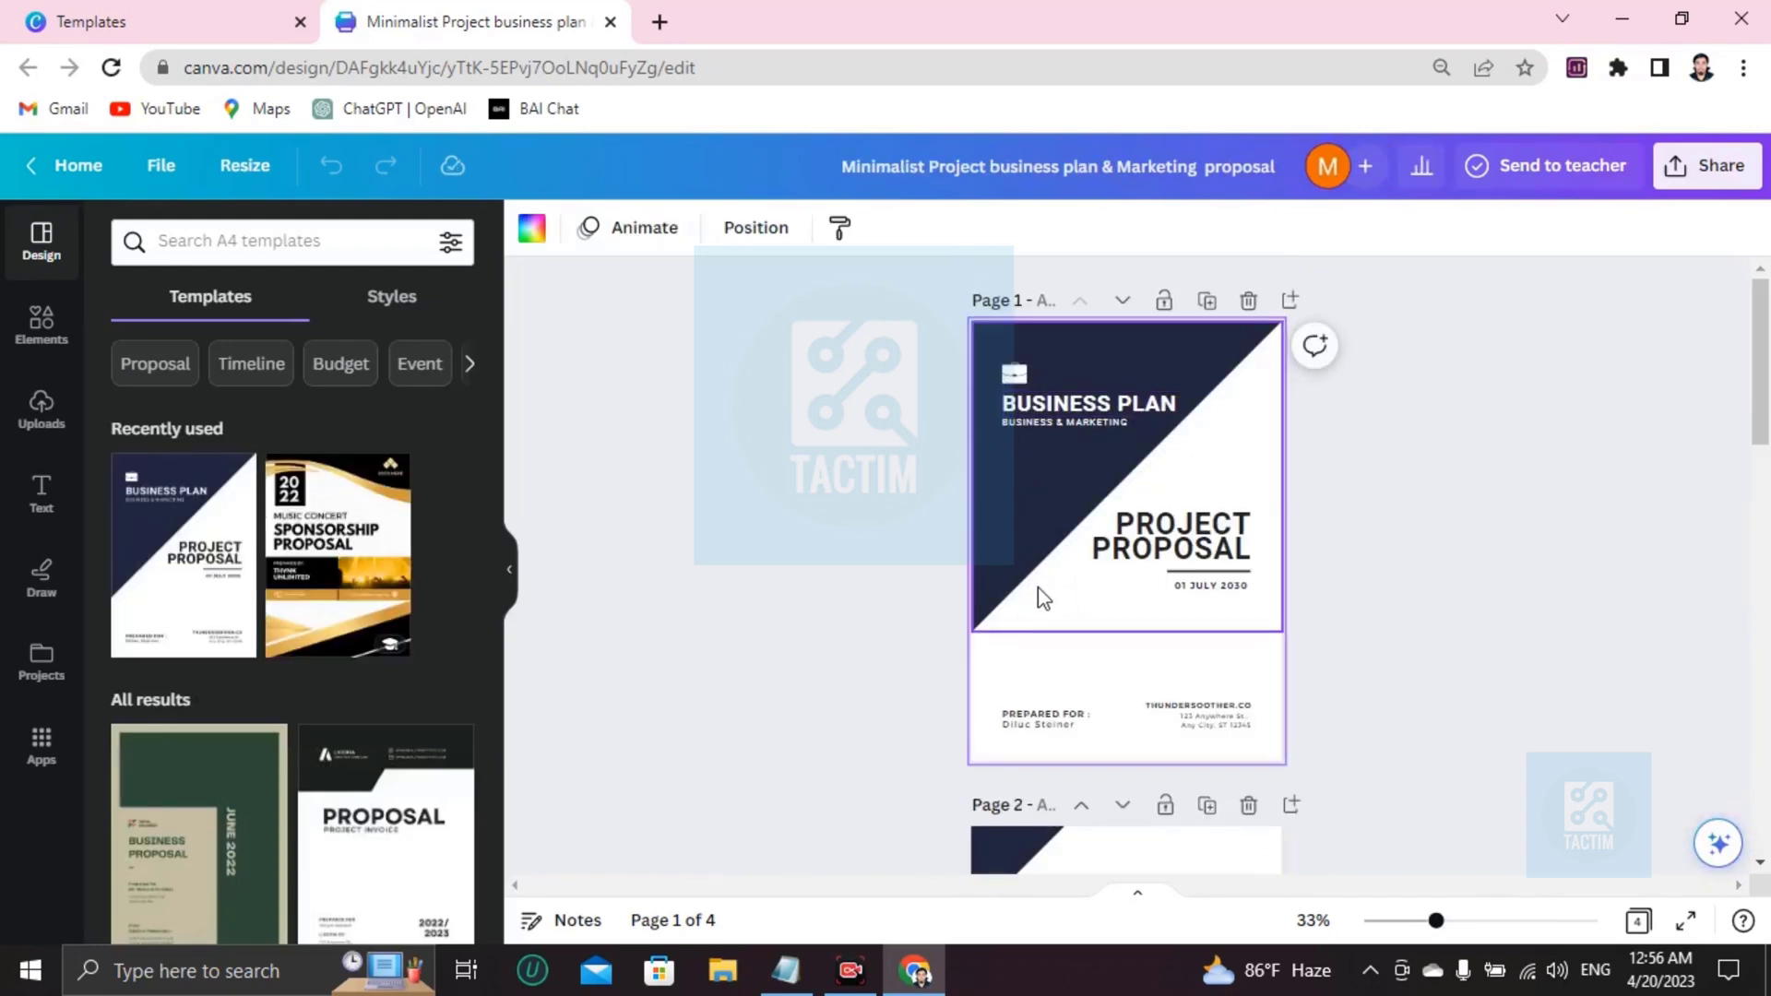
scroll(1040, 596, up, 5)
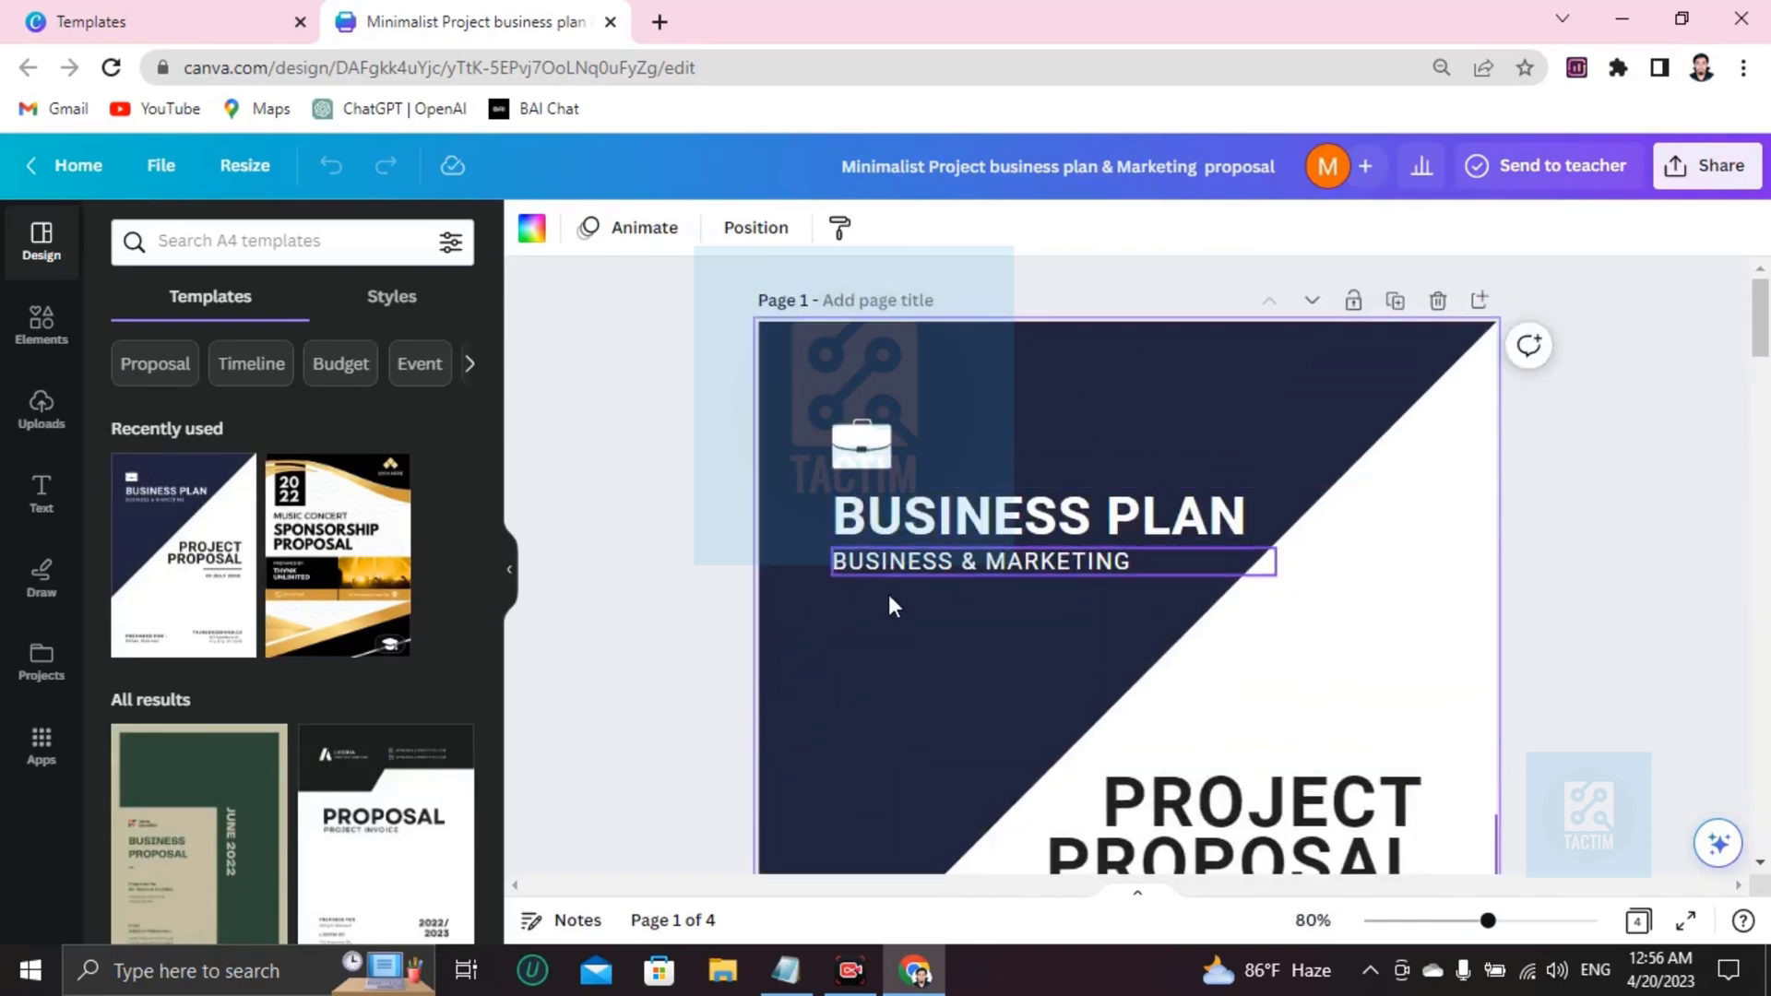
Edit the cover subtitle so 'BUSINESS & MARKETING' reads 'BUSINESS & STRATEGY'.
click(1096, 564)
click(1101, 565)
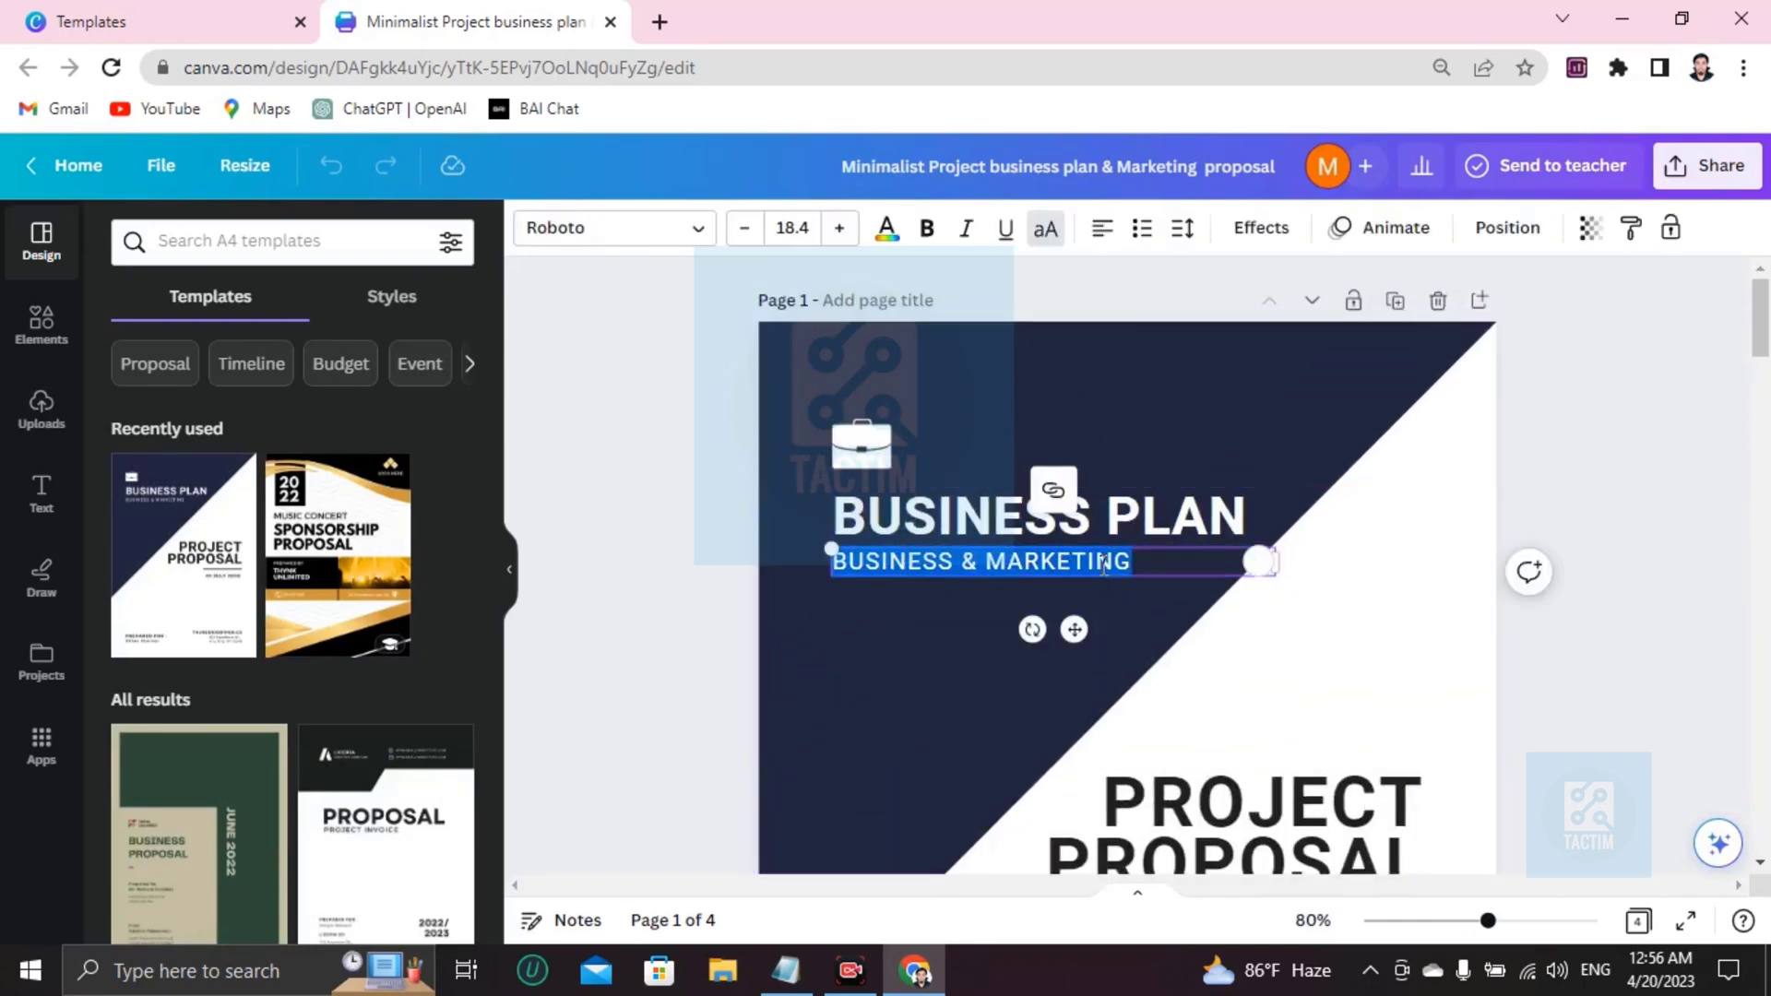
click(1192, 566)
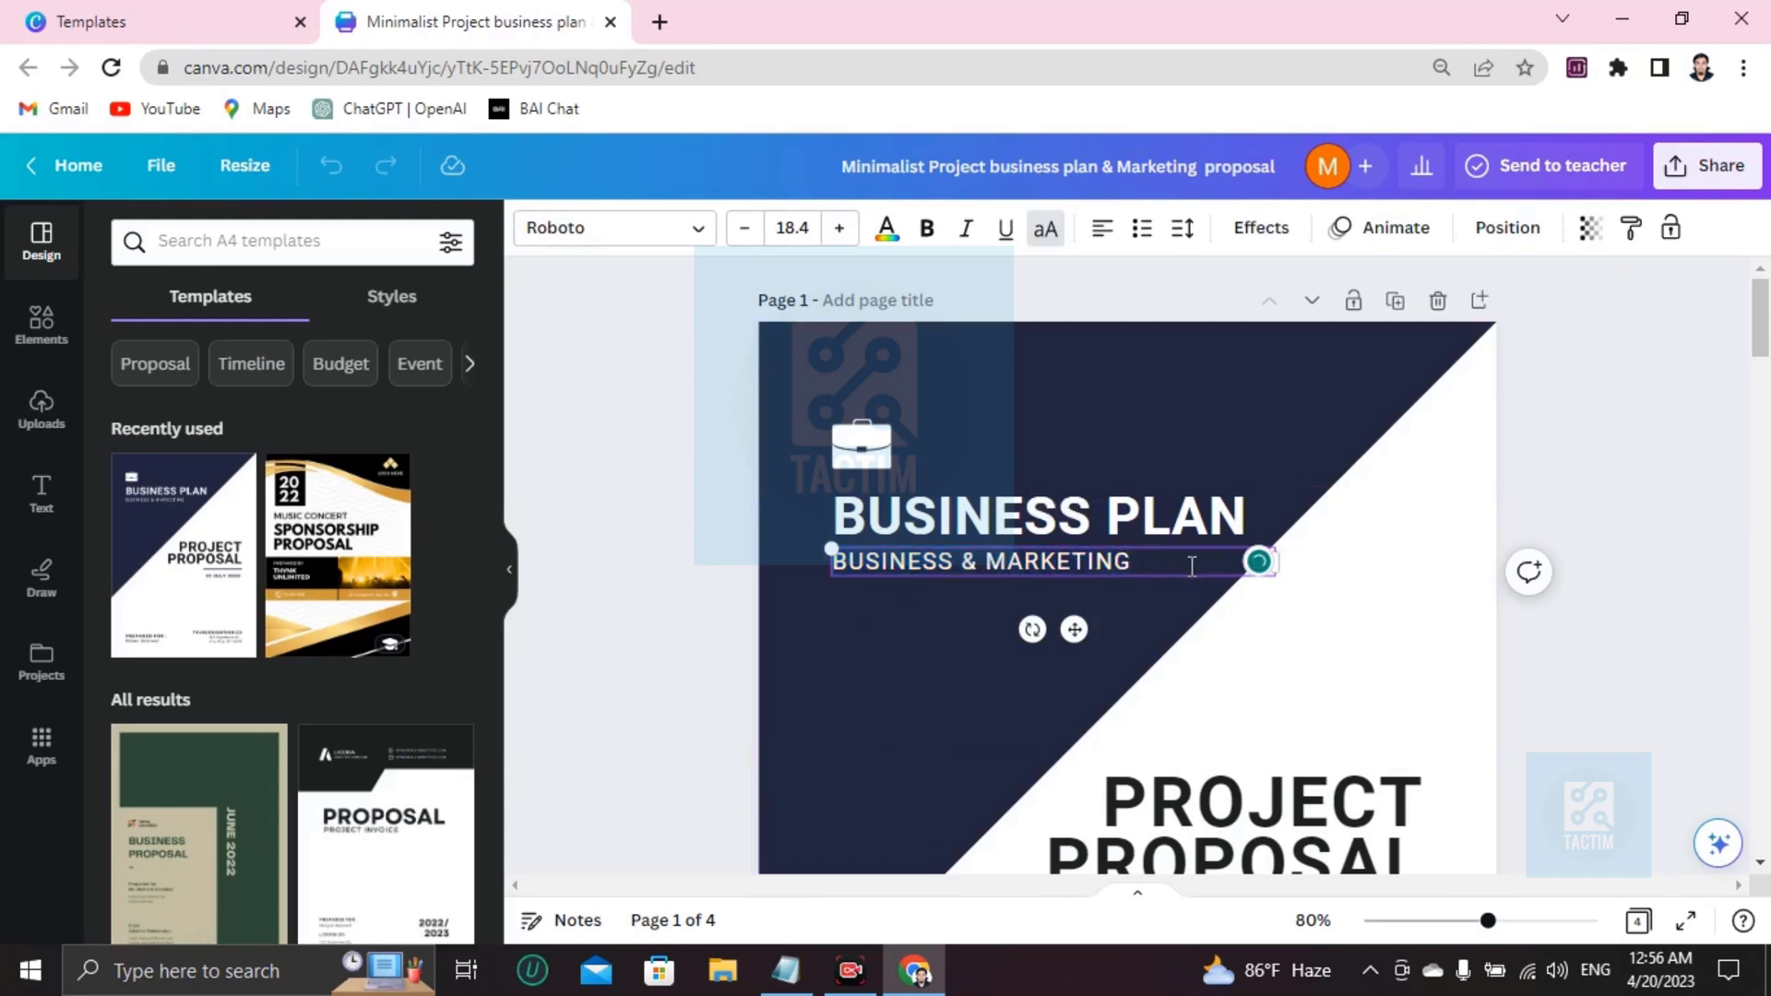
key(BackSpace)
key(BackSpace)
key(BackSpace)
key(BackSpace)
key(BackSpace)
key(BackSpace)
key(BackSpace)
key(BackSpace)
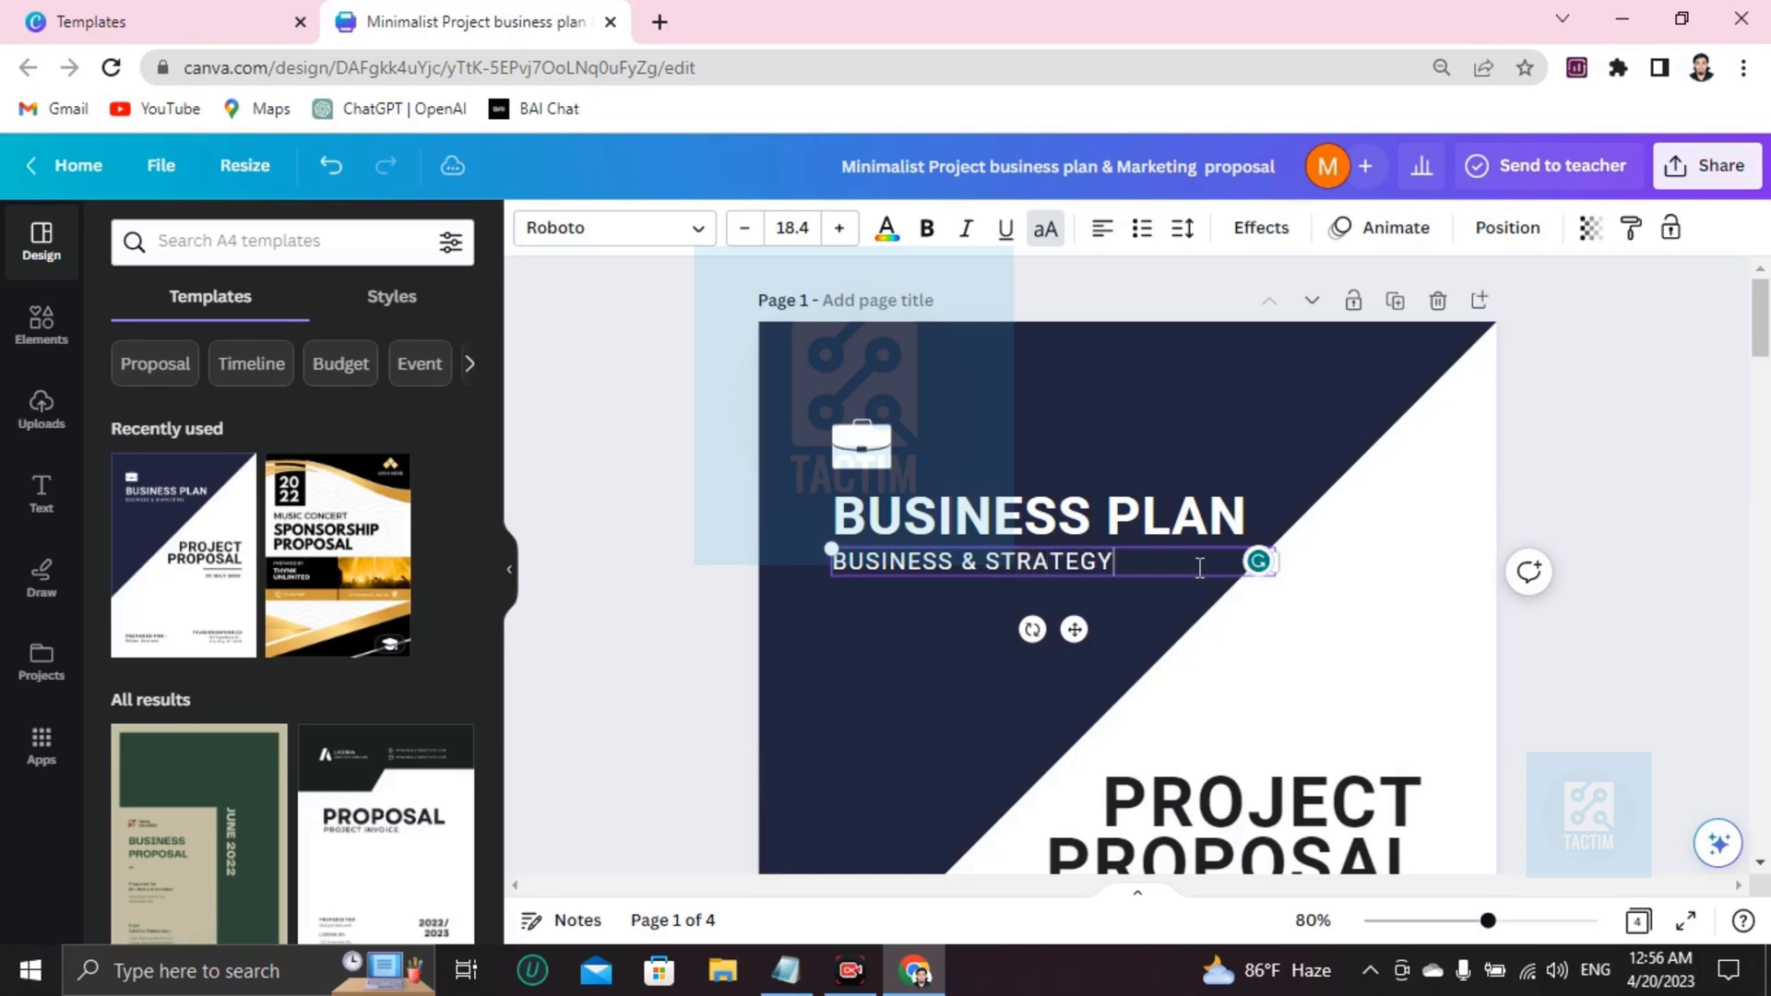
scroll(1111, 608, down, 5)
scroll(1111, 608, up, 5)
scroll(1112, 609, down, 5)
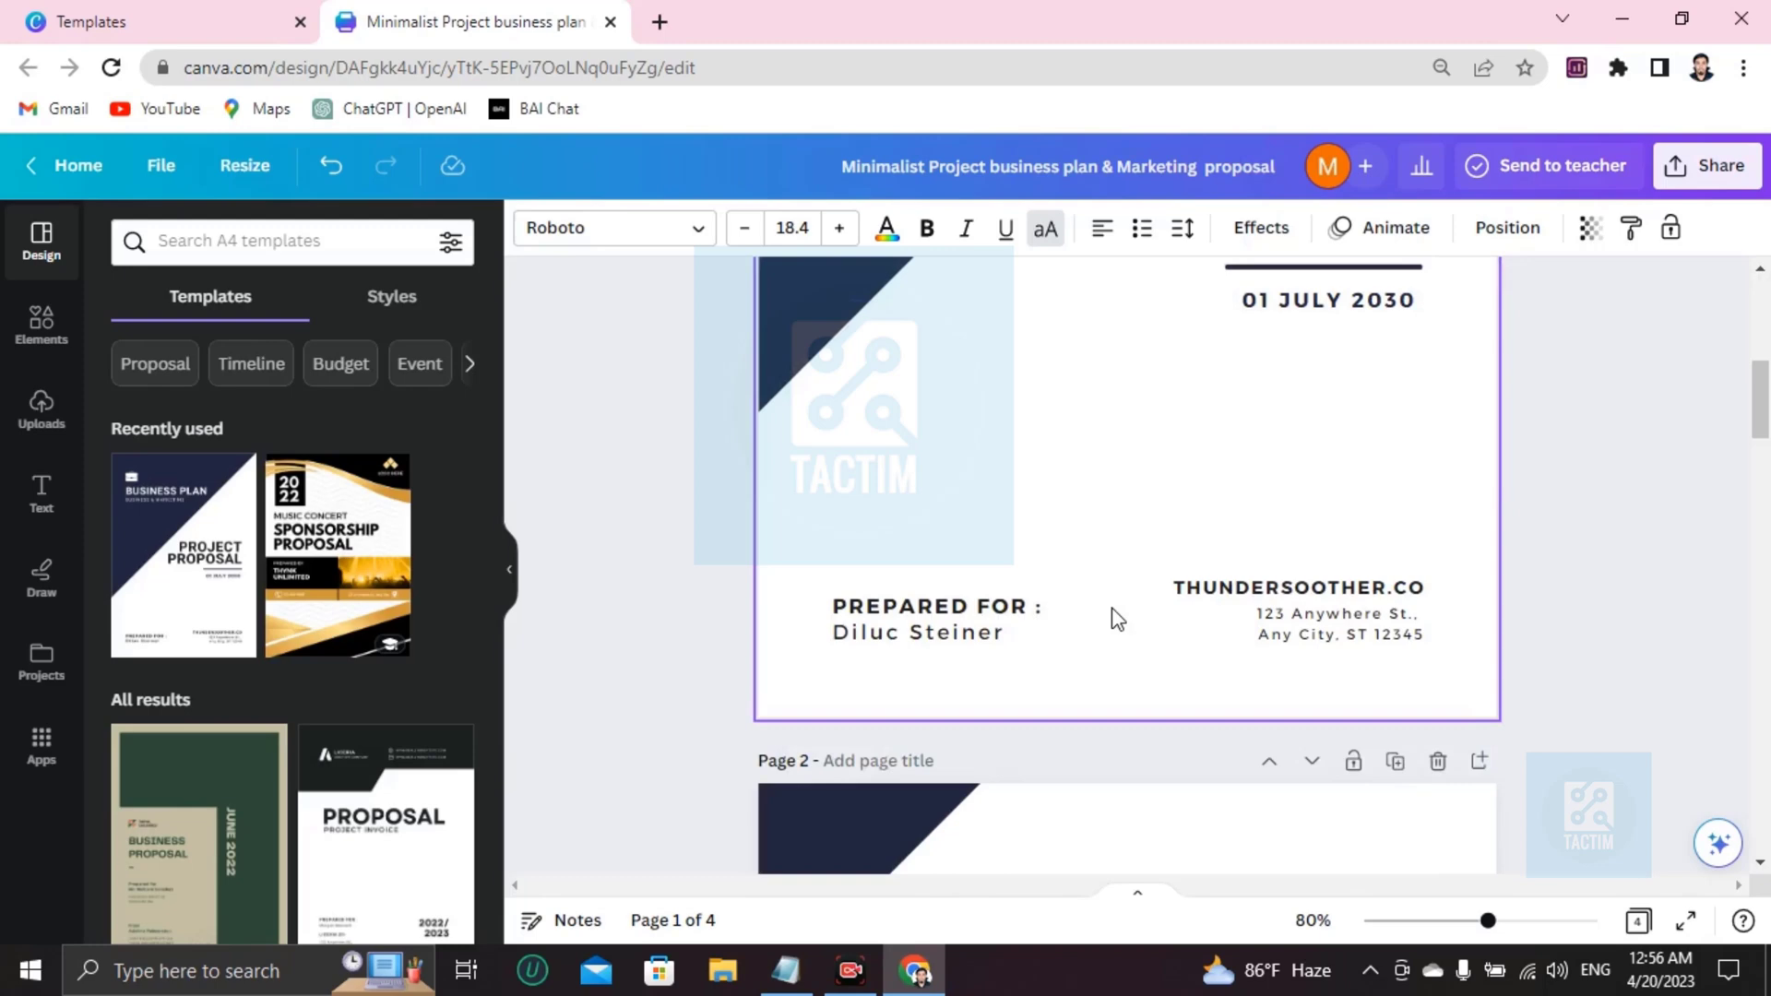
scroll(1116, 620, up, 5)
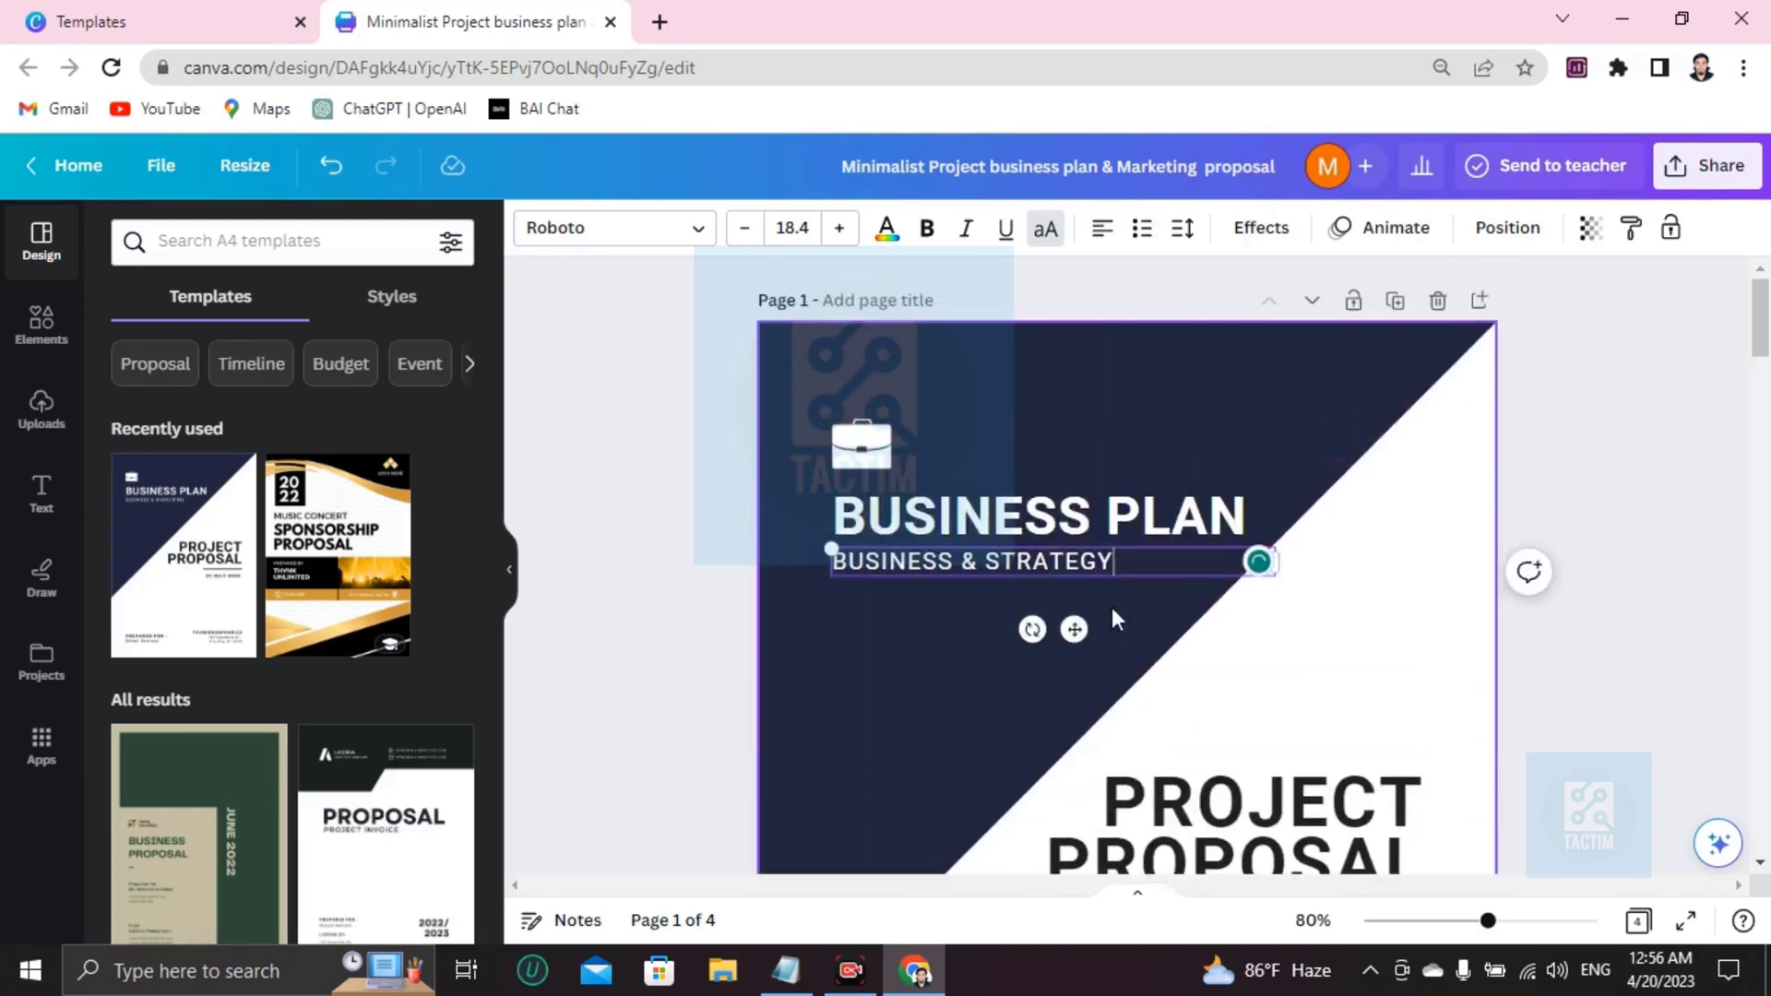
Delete the cover's existing briefcase icon and search Elements for 'business bags'.
click(876, 447)
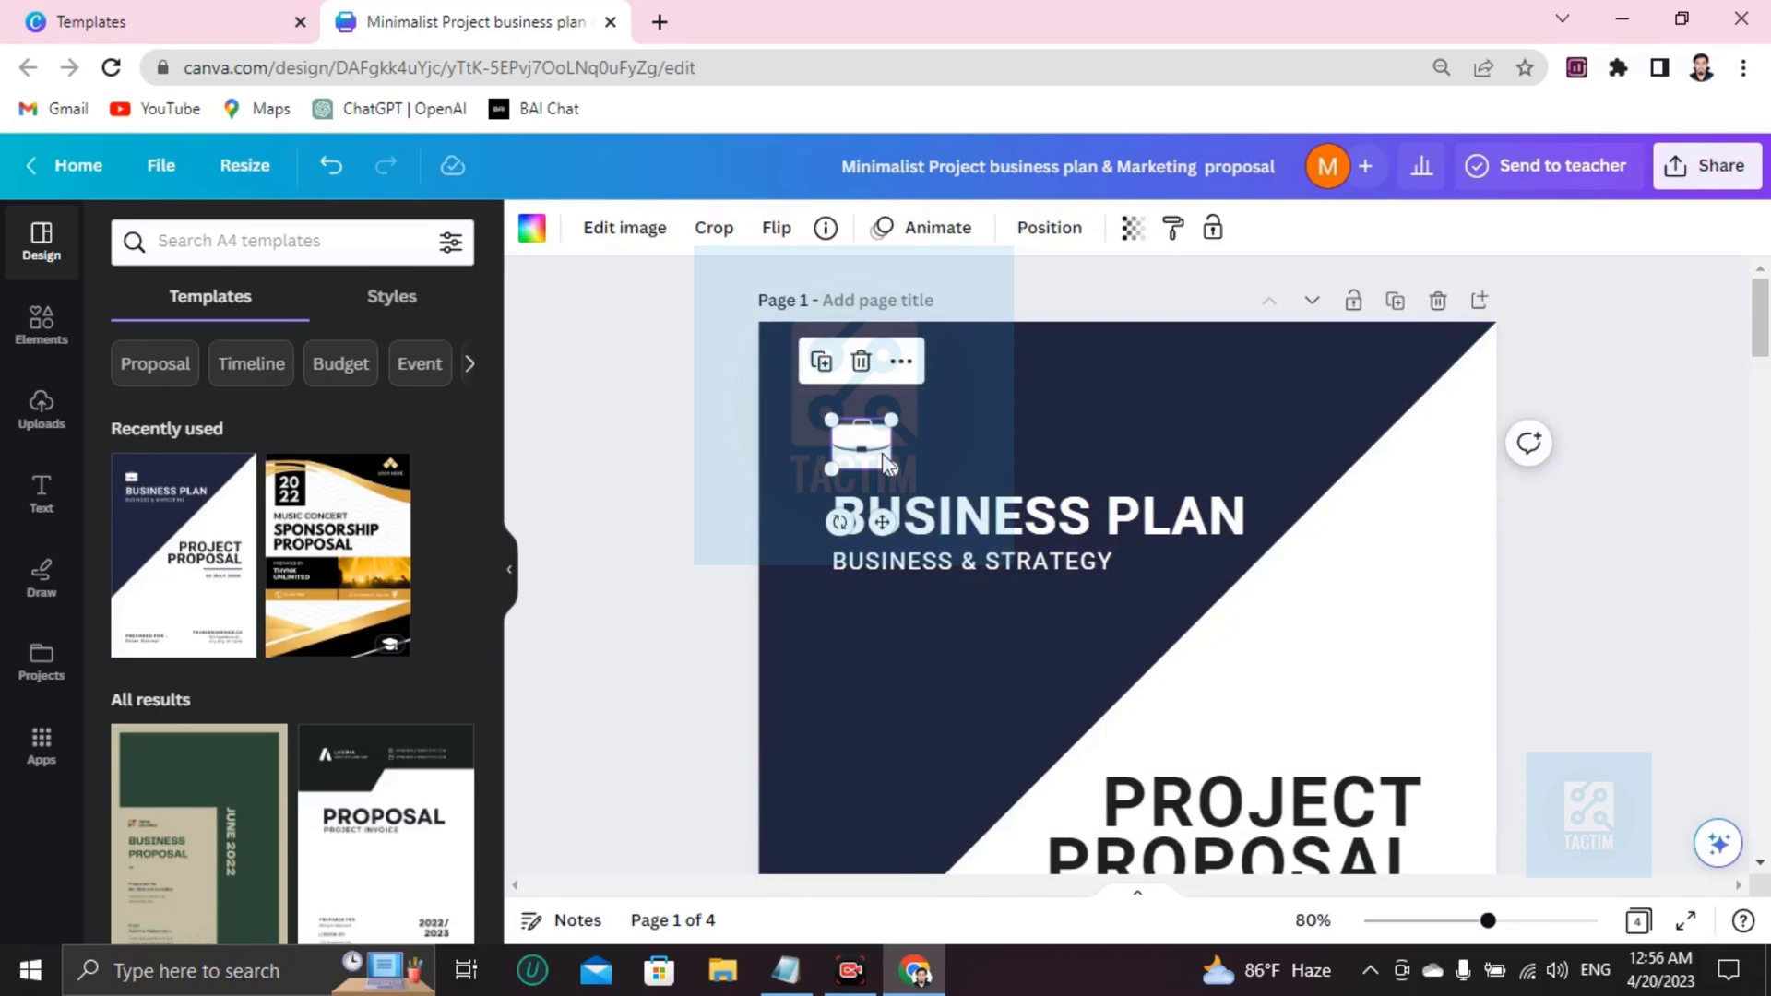
key(Delete)
click(52, 341)
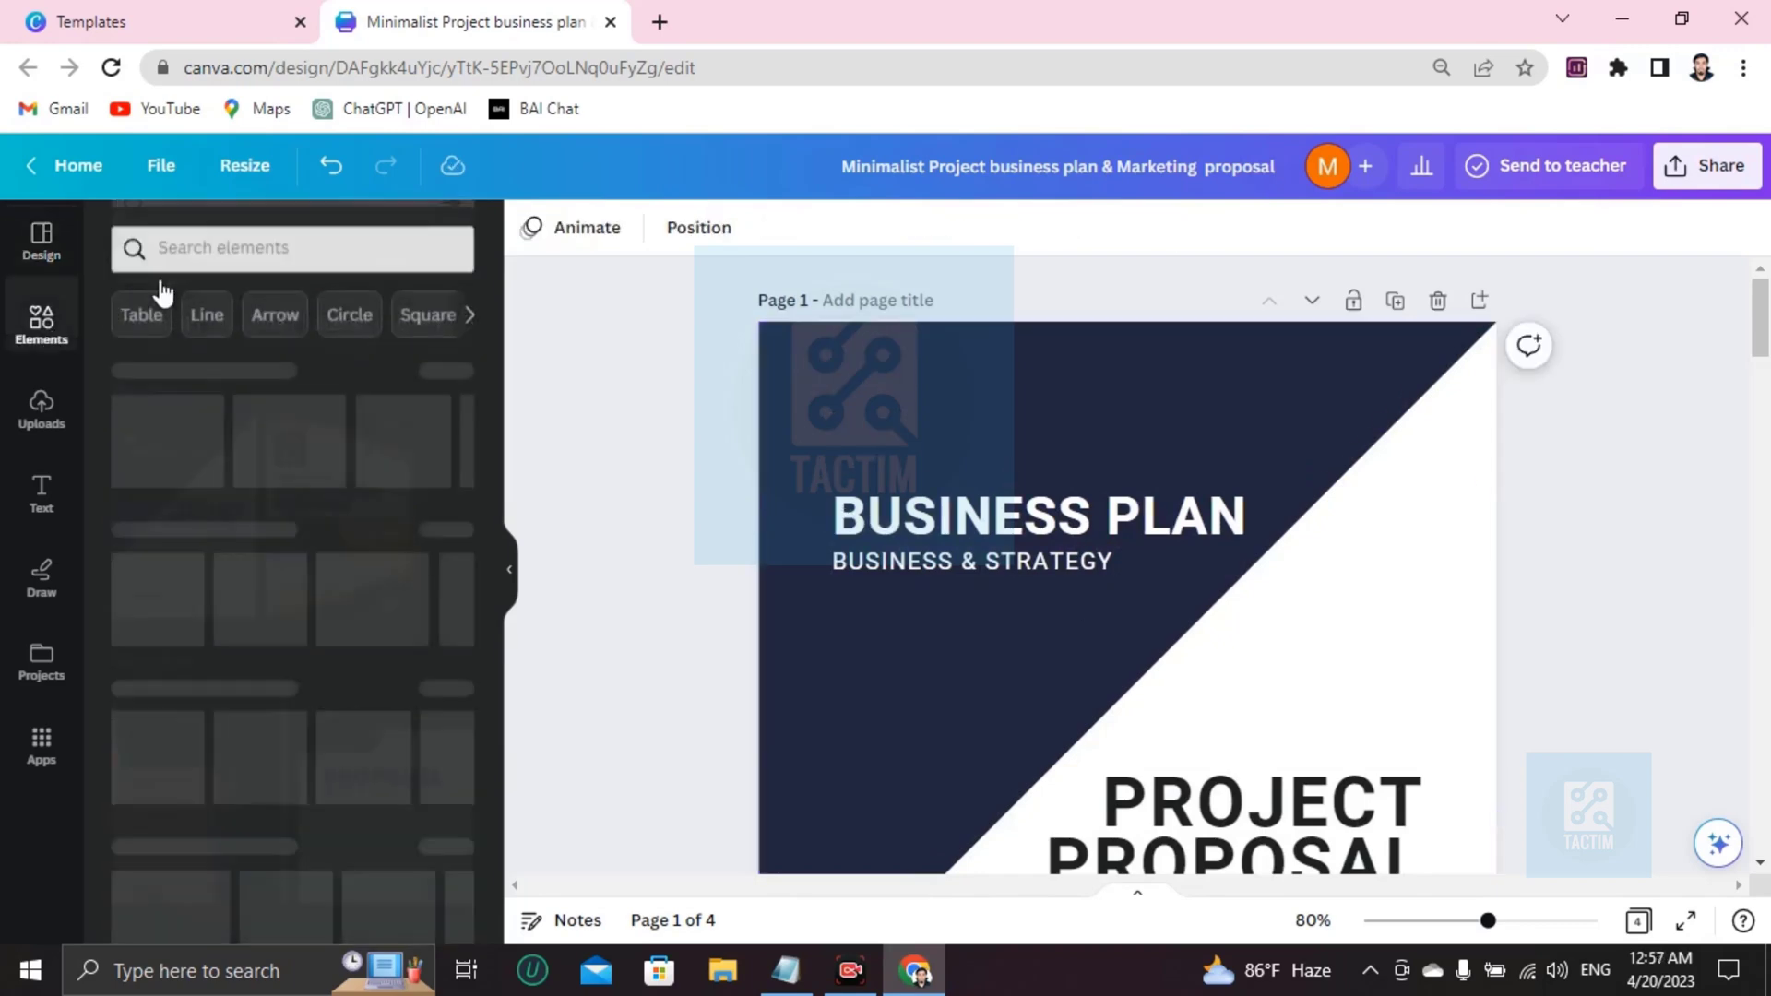
click(286, 247)
text(business bags)
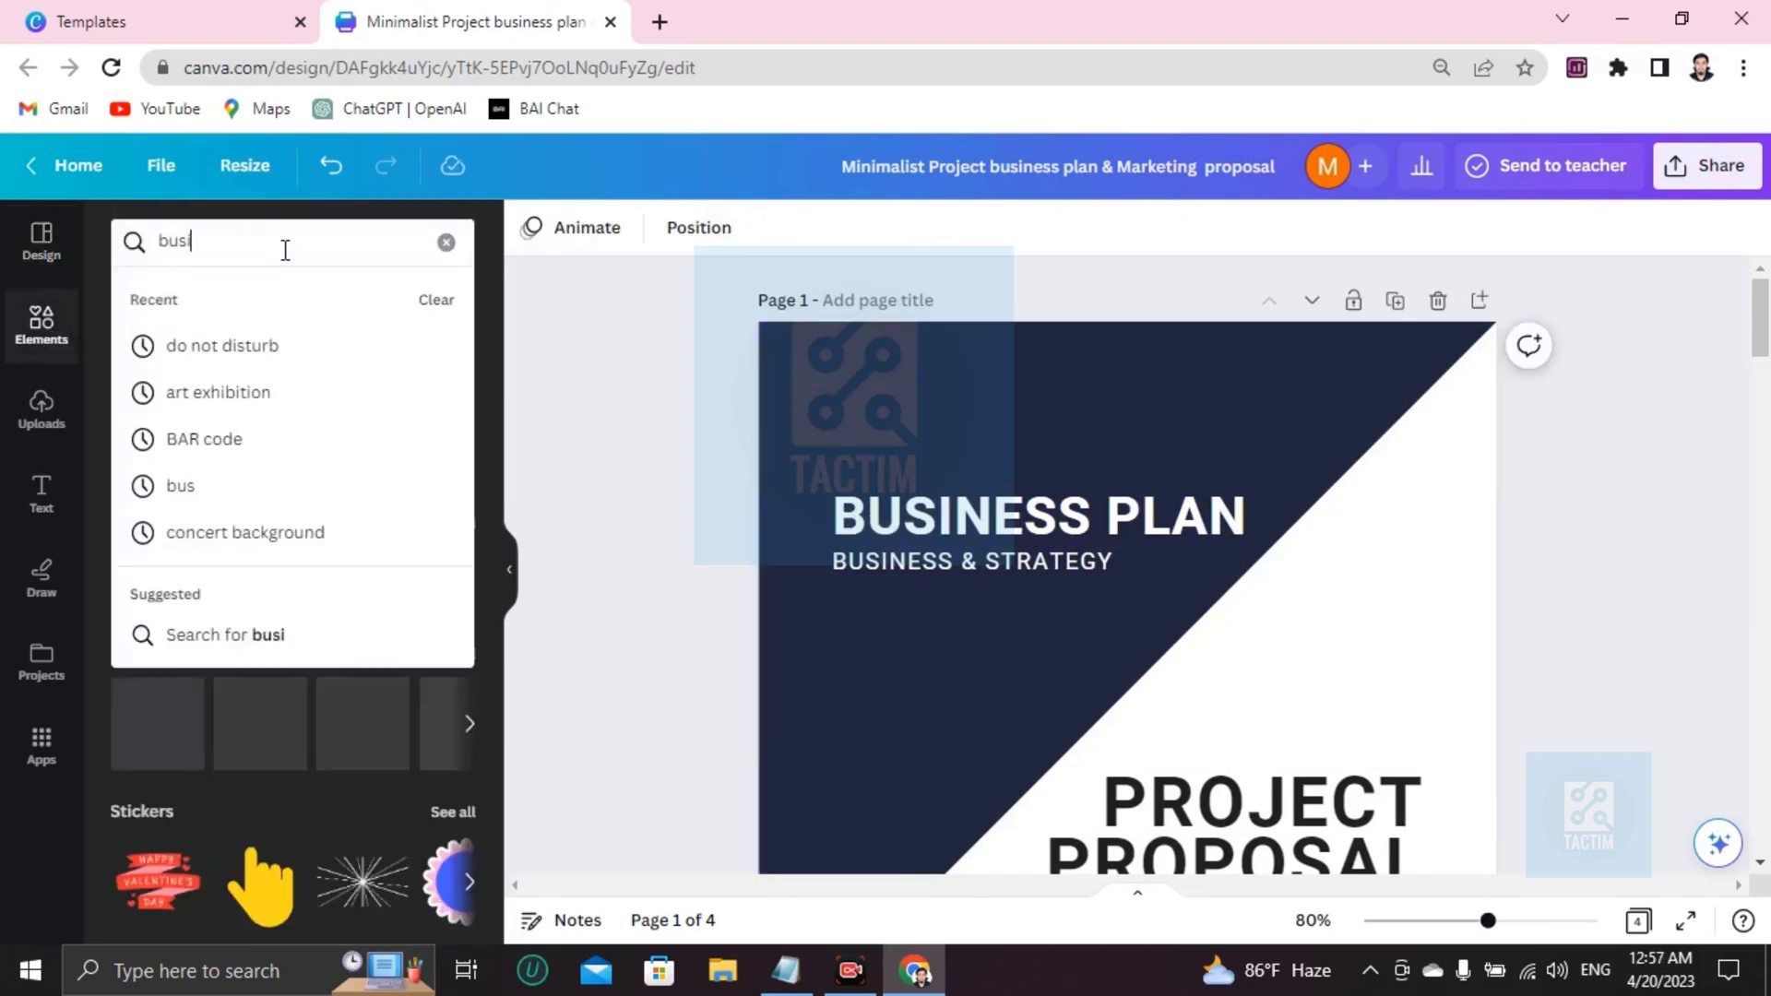
key(Return)
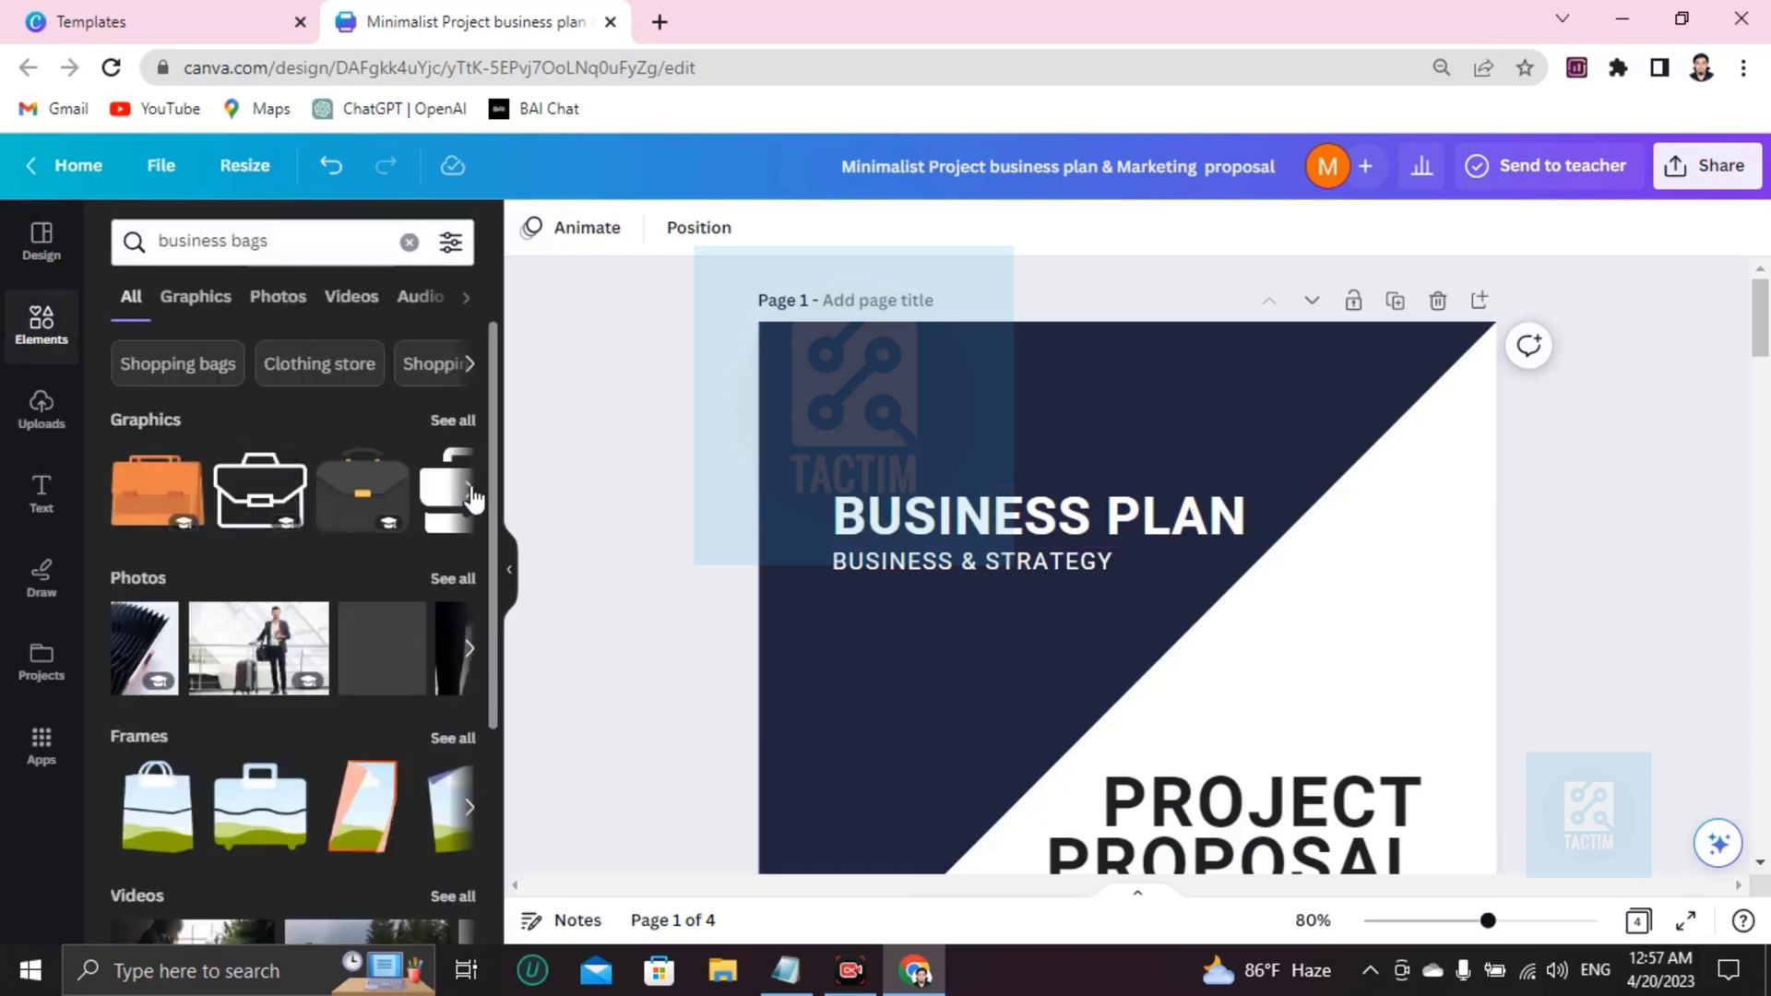
Add the outline briefcase graphic, shrink it and place it above the BUSINESS PLAN title.
click(471, 491)
click(470, 491)
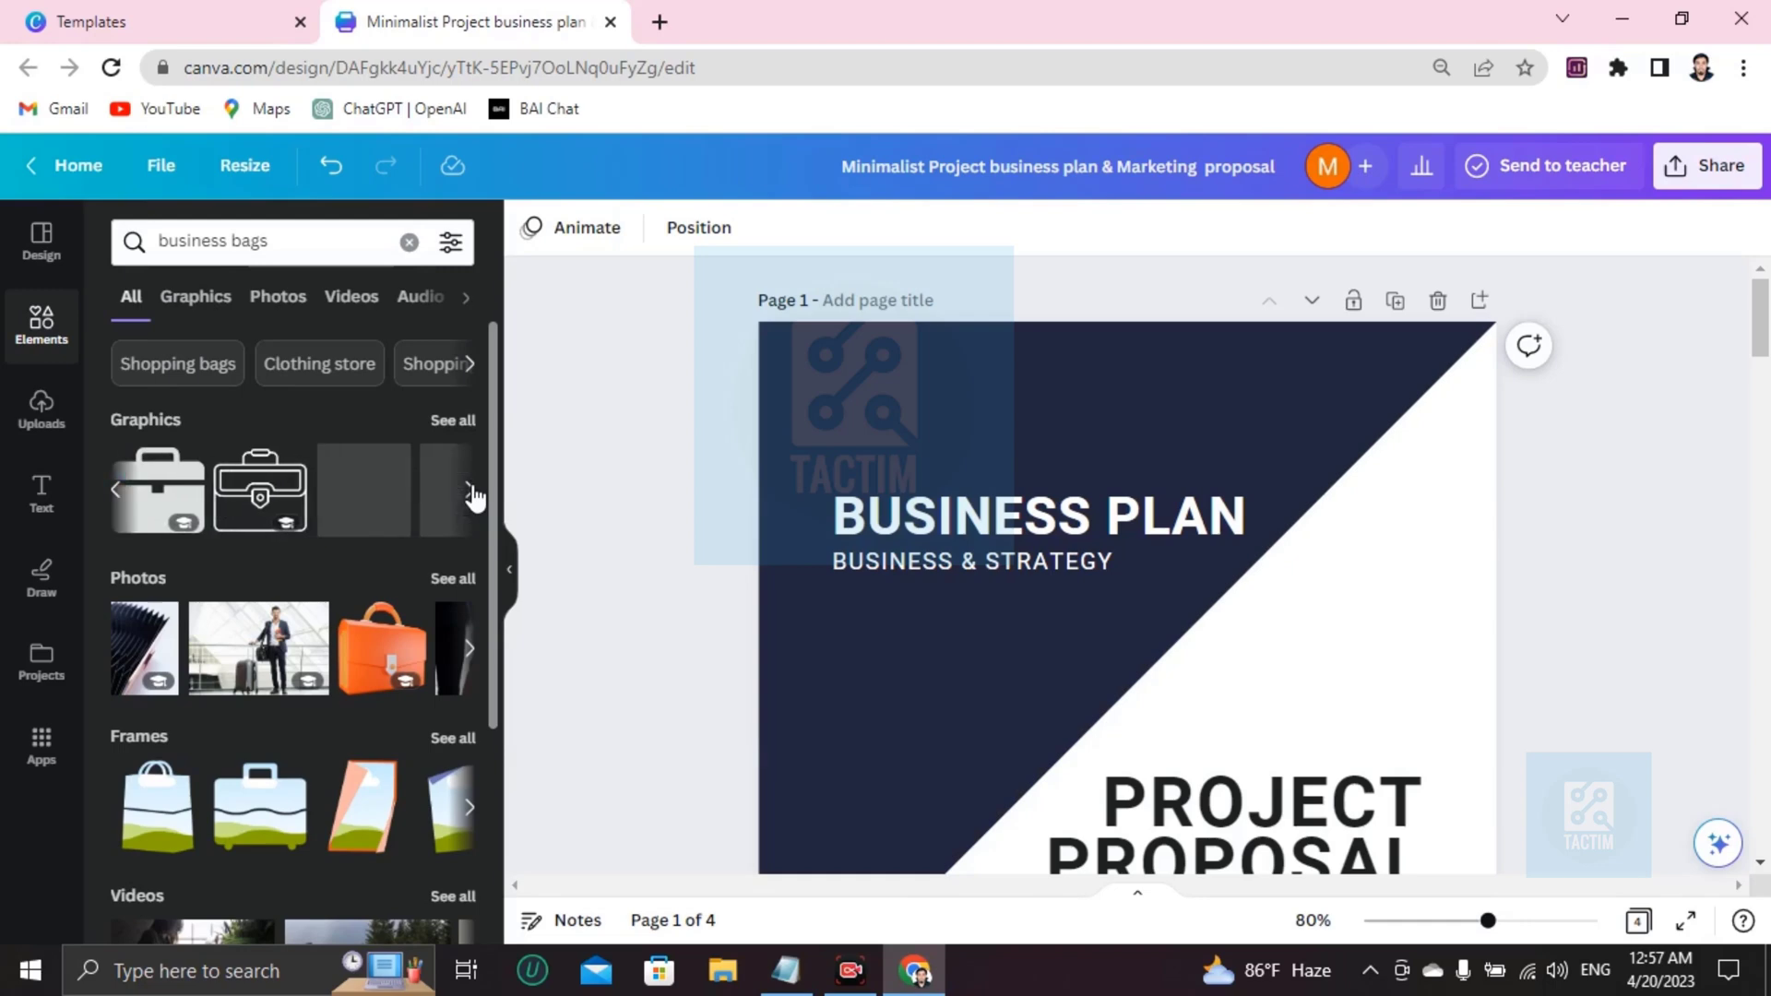
click(433, 507)
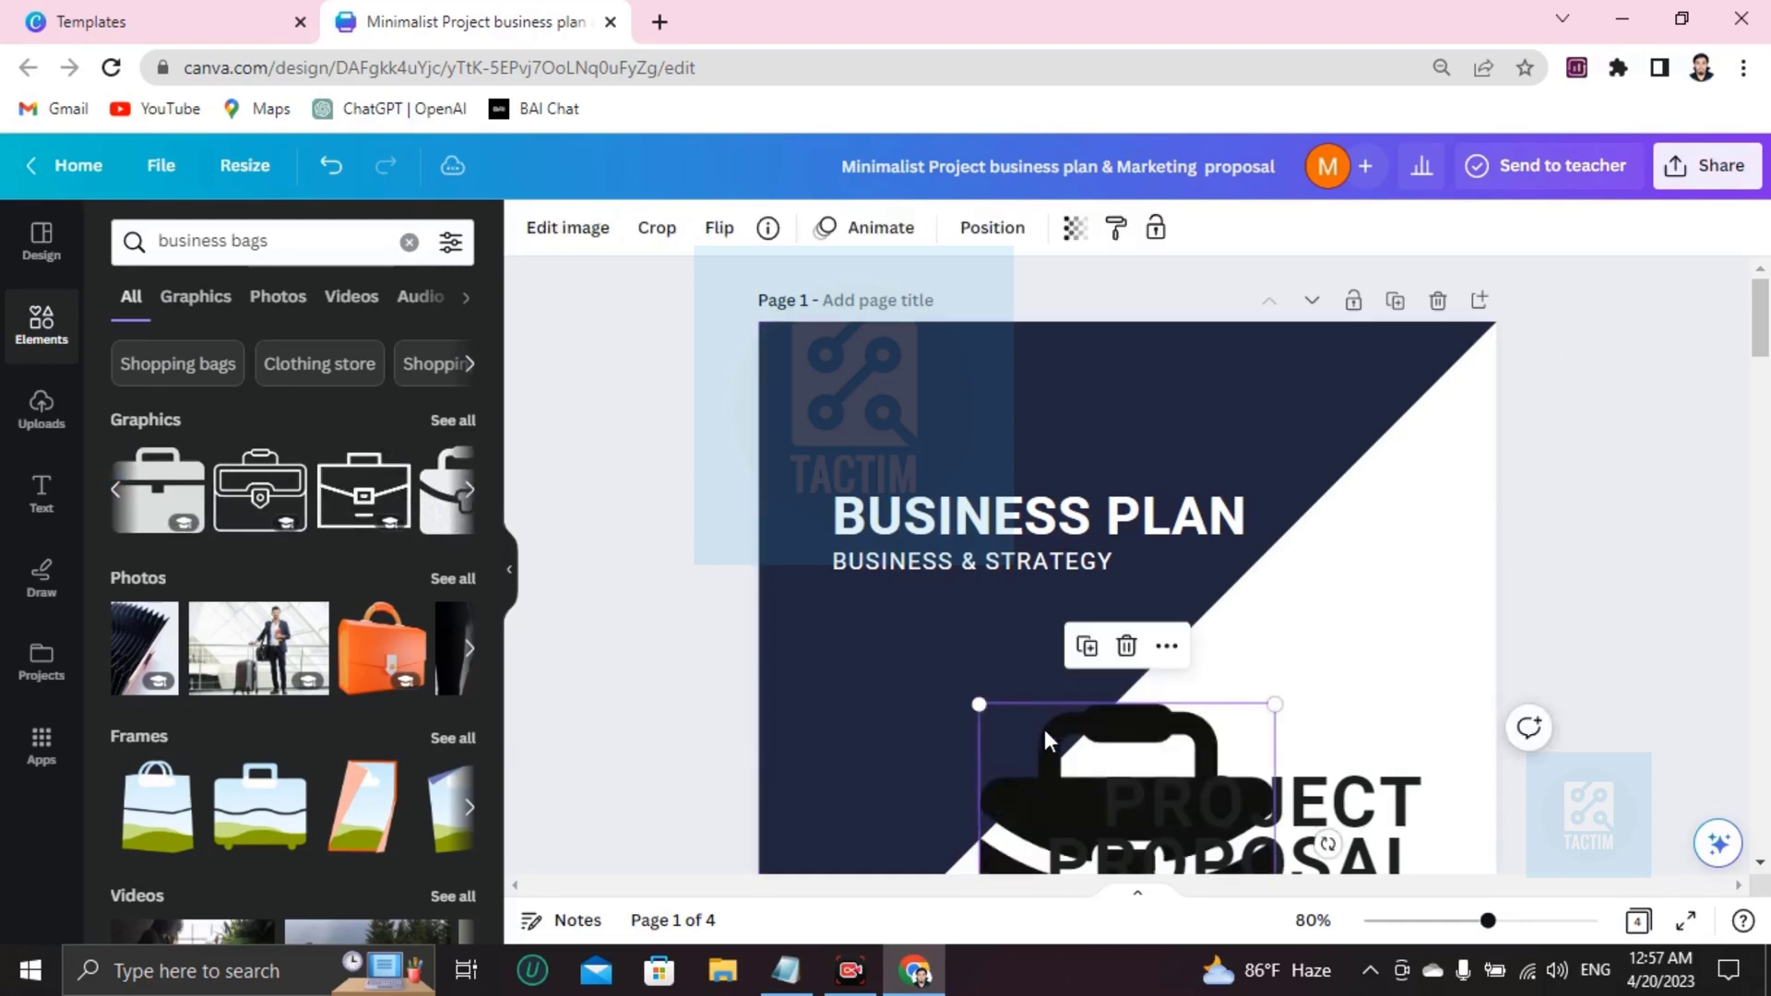
drag(1070, 683, 900, 367)
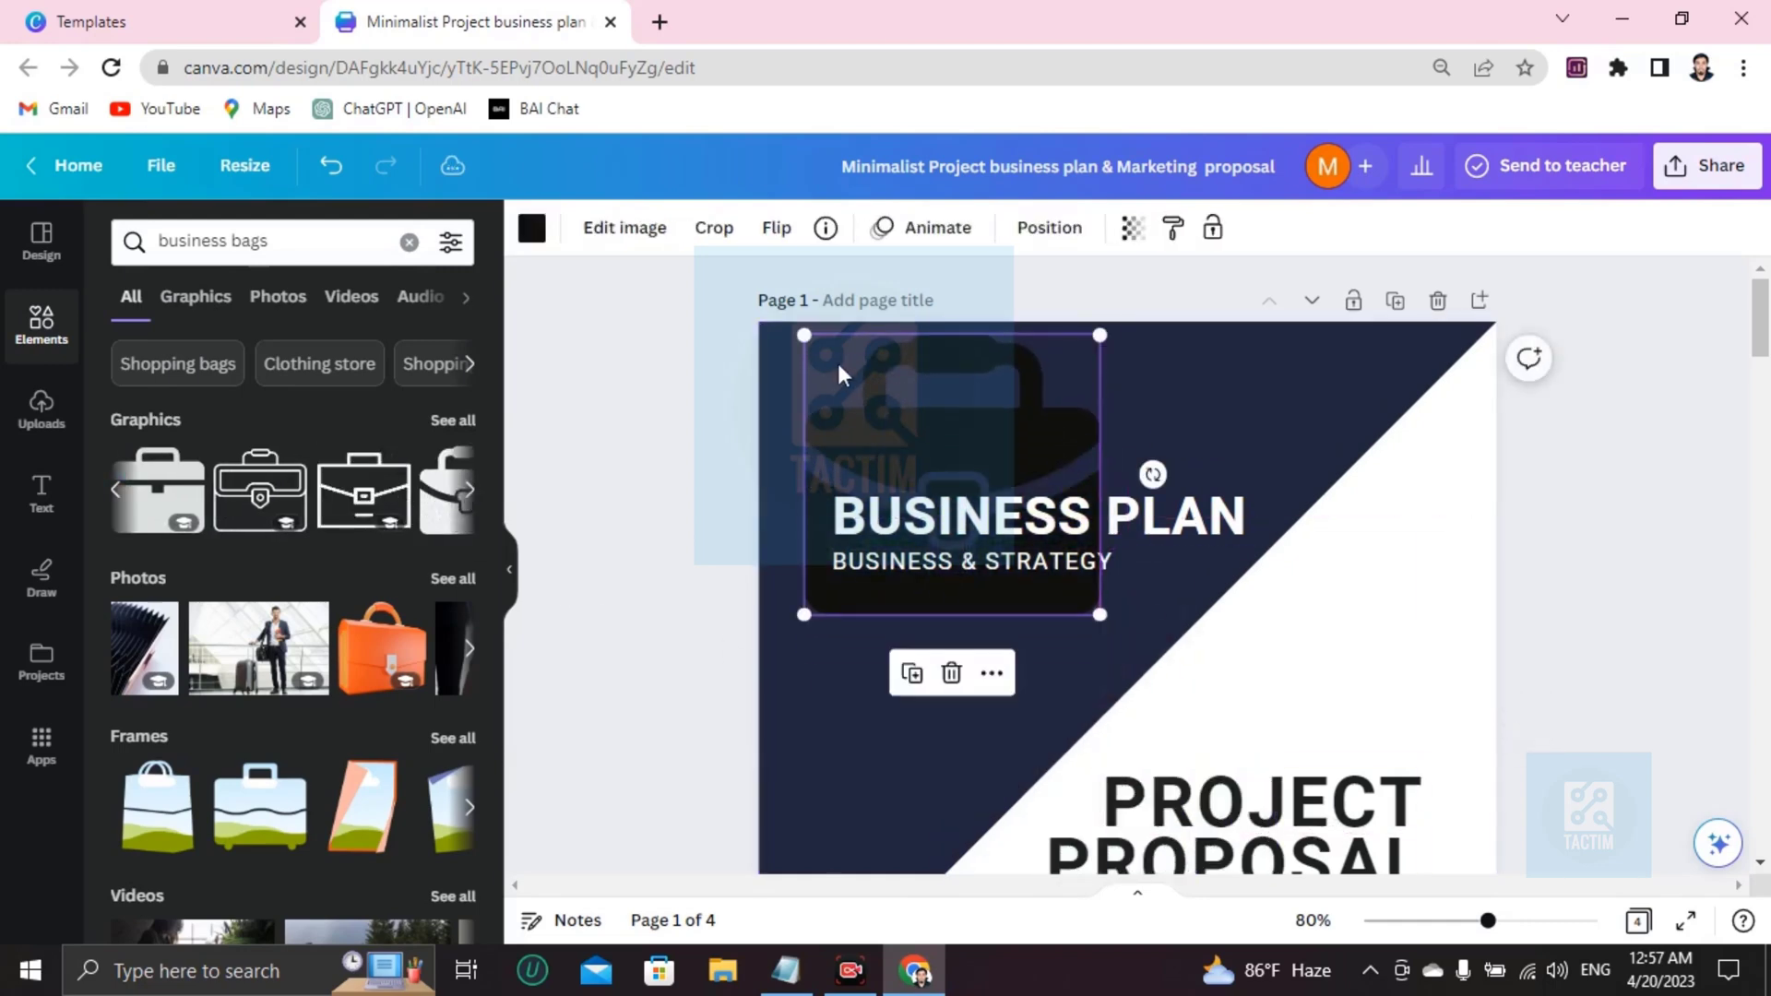
drag(809, 332, 946, 469)
drag(1046, 565, 859, 434)
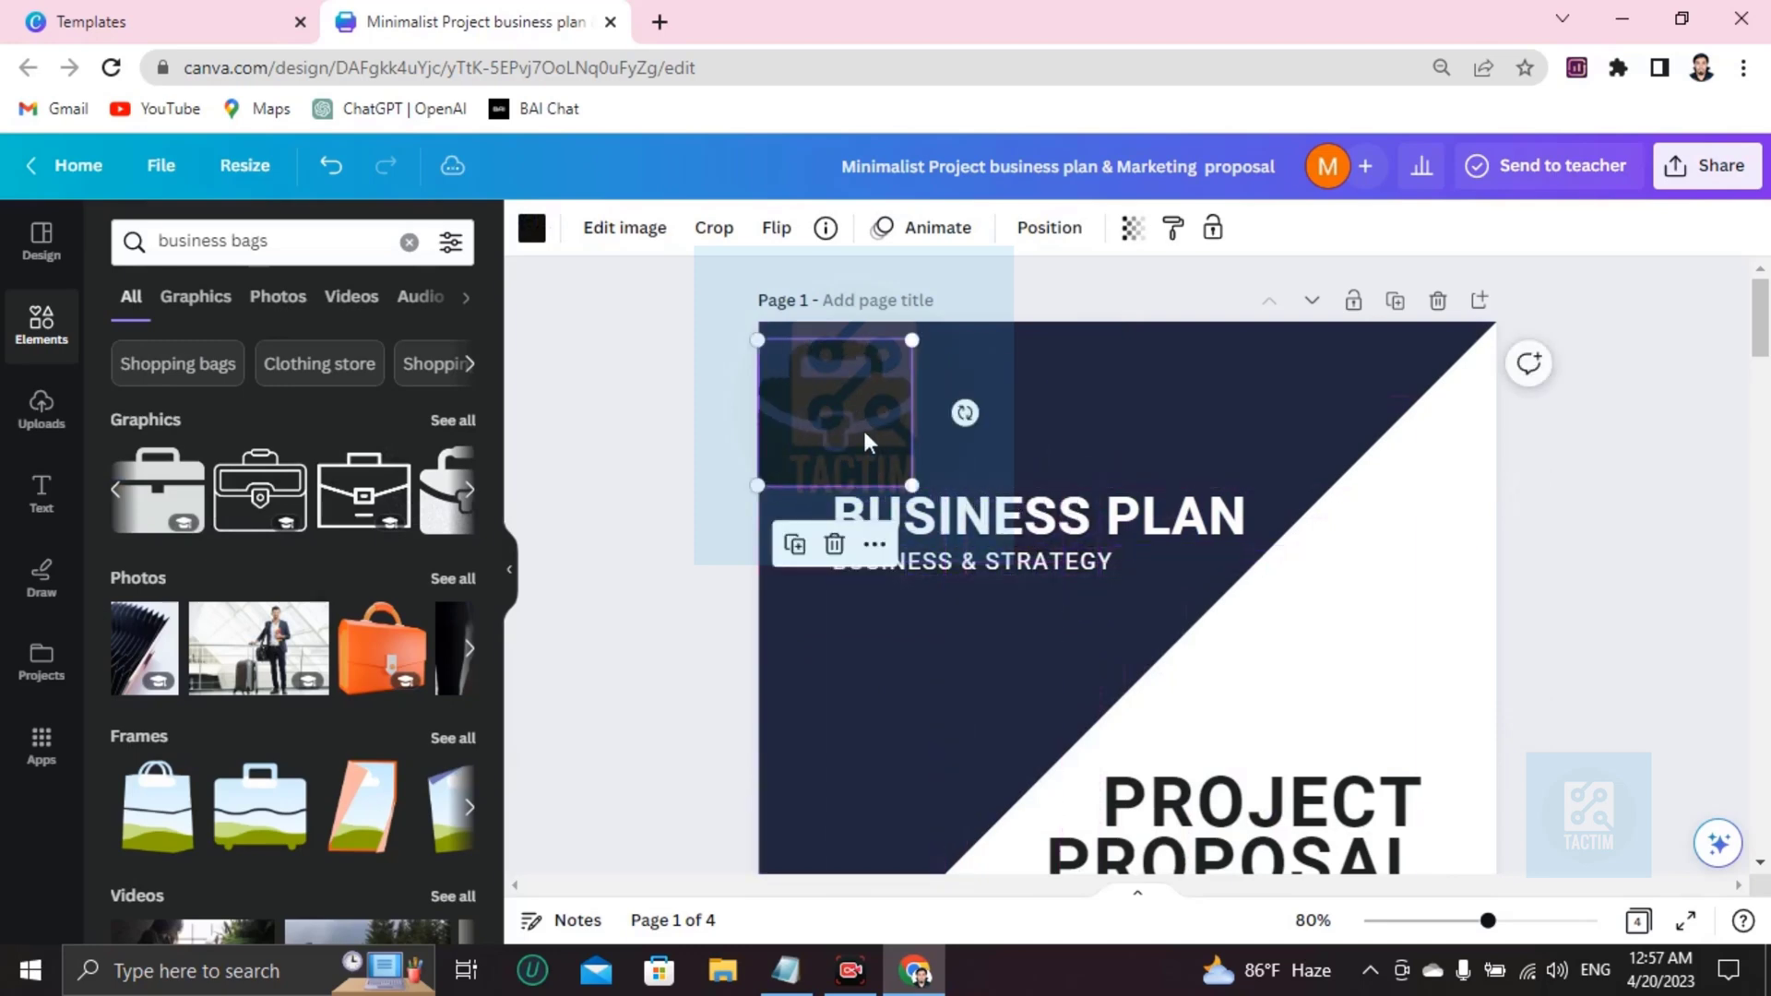
Restore the deleted briefcase and undo back to its top-left position above the title.
key(Delete)
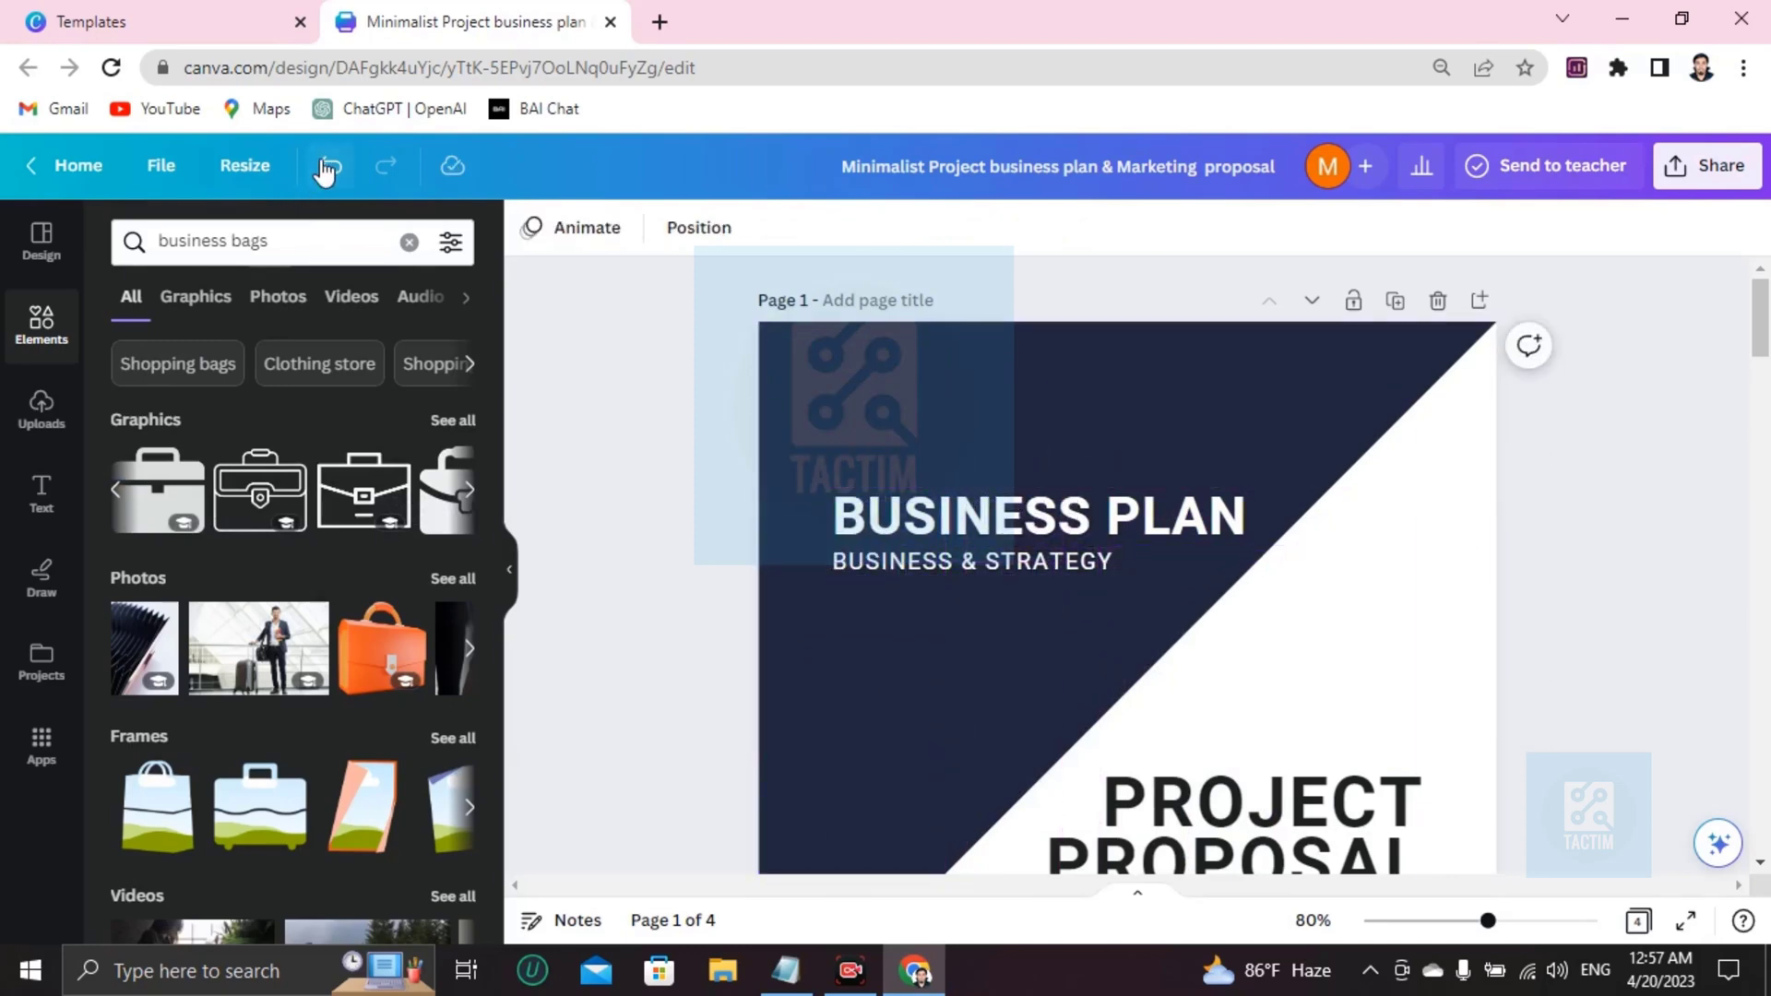
click(328, 167)
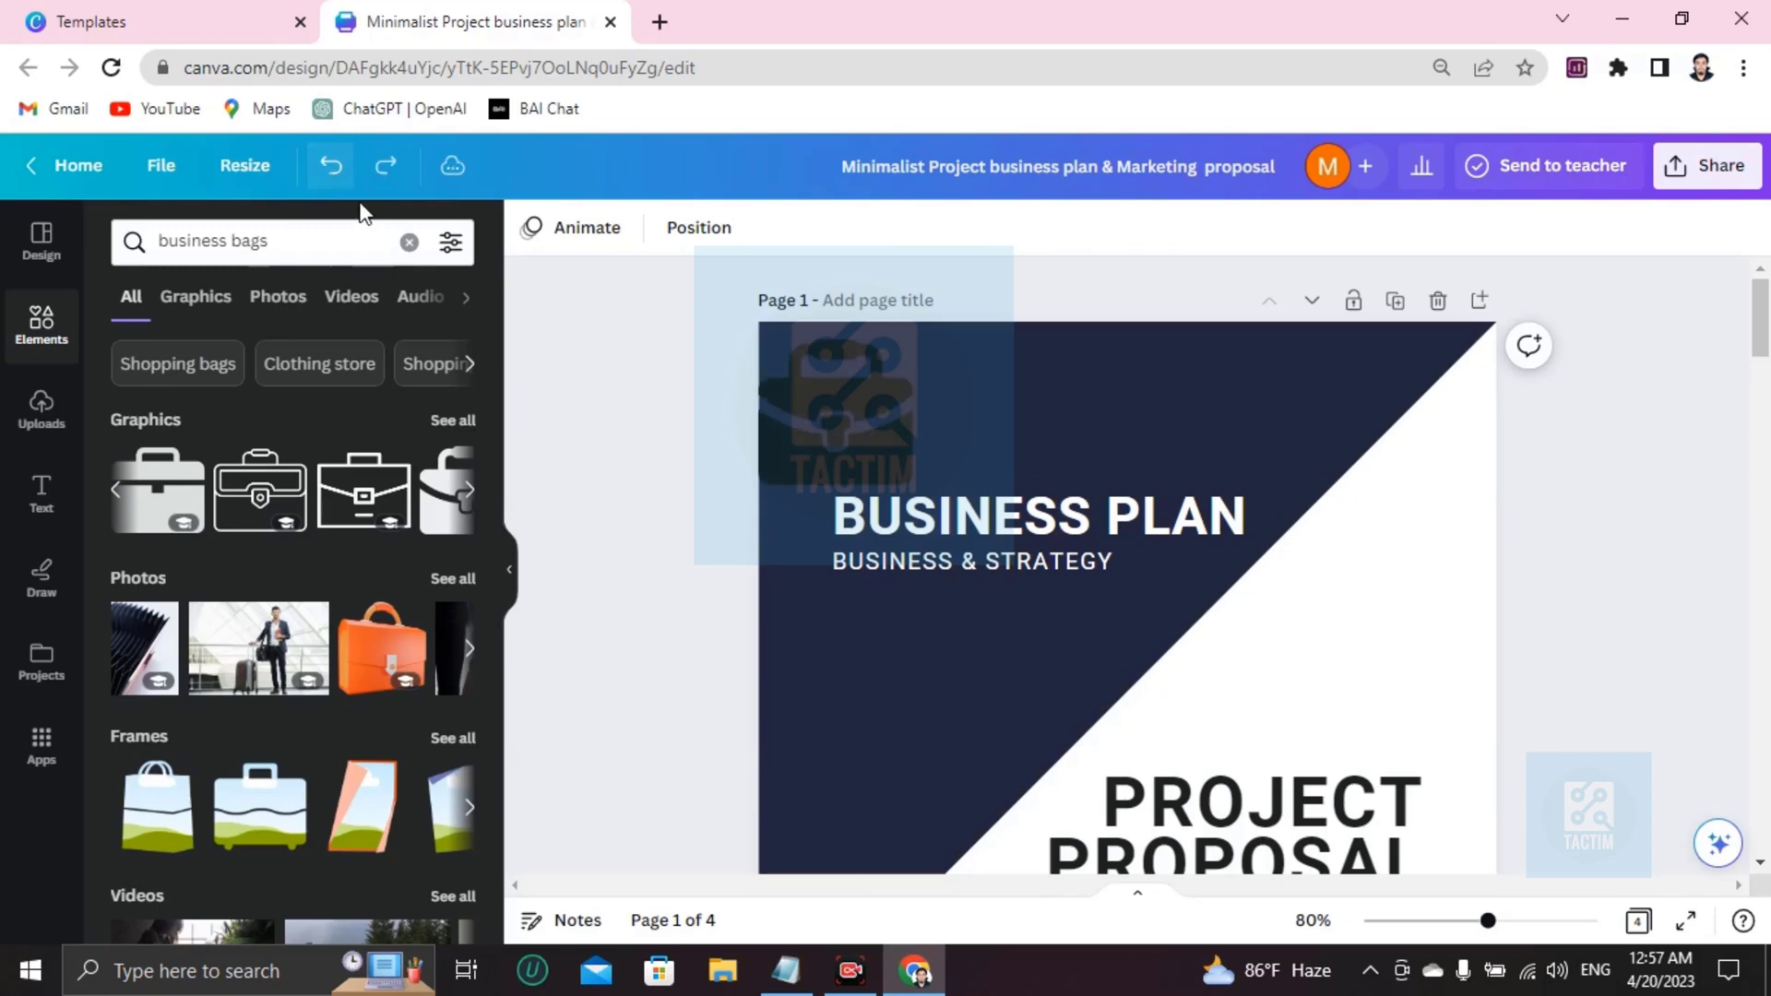
click(347, 181)
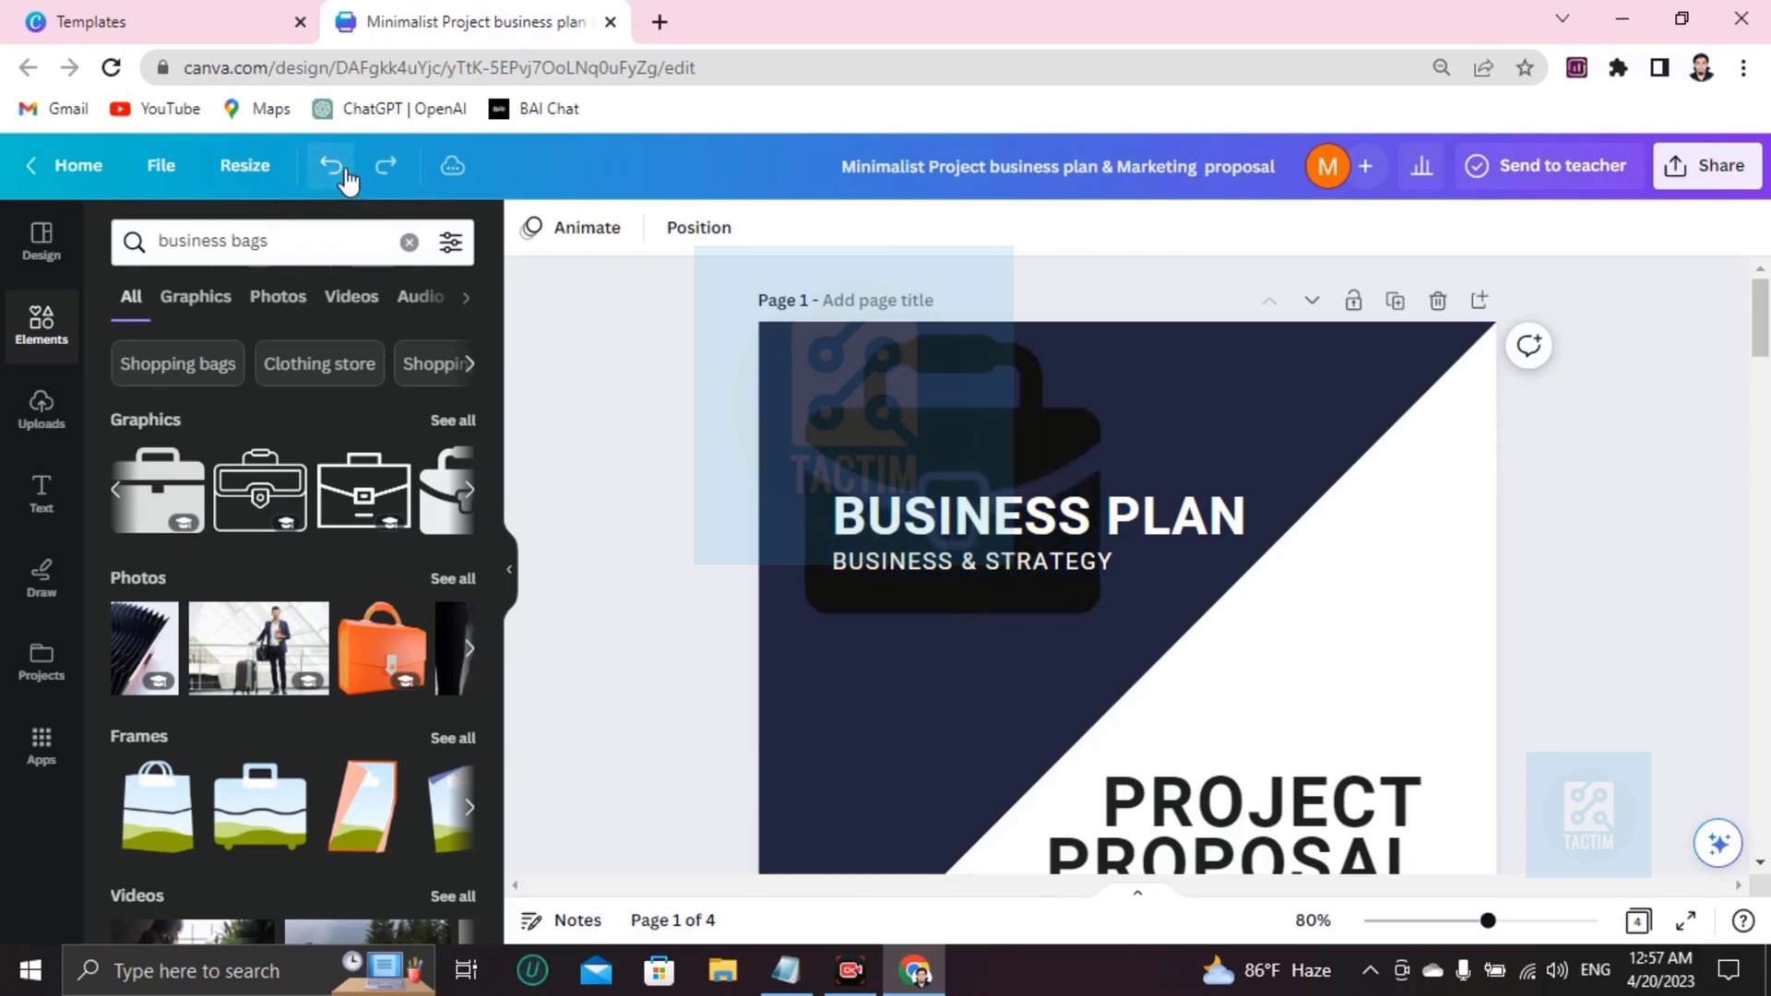
click(346, 181)
click(347, 181)
click(347, 181)
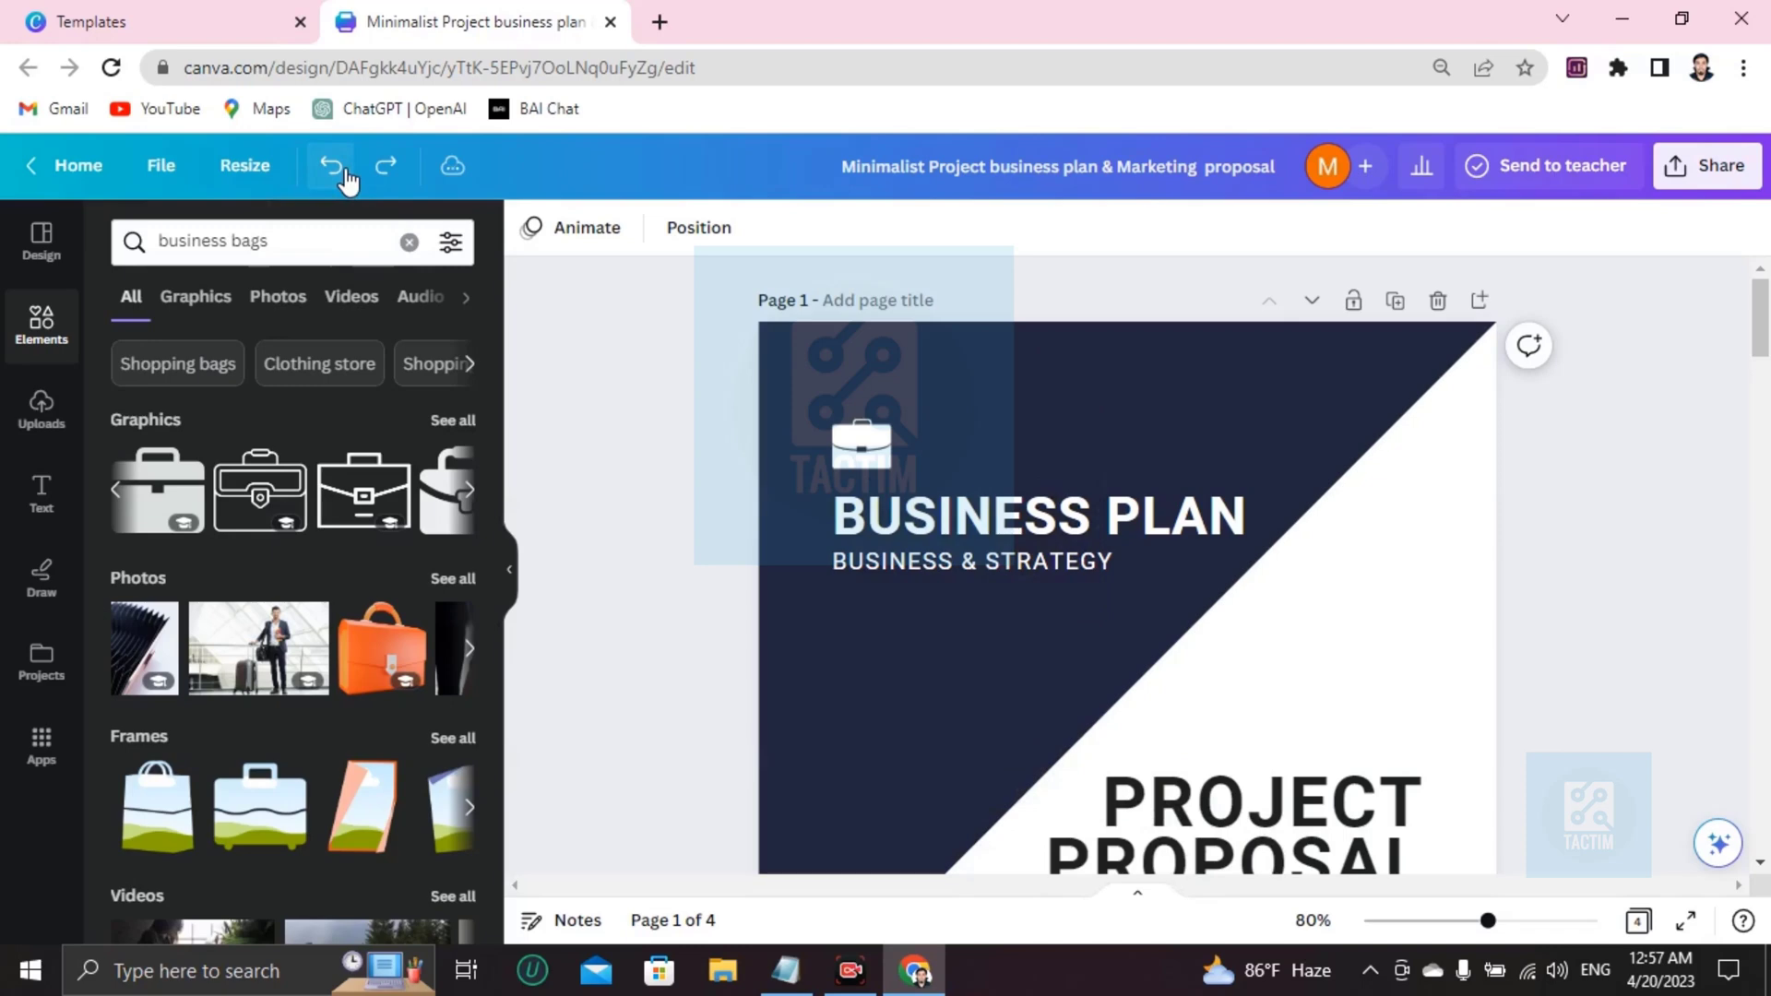
scroll(1102, 572, down, 1)
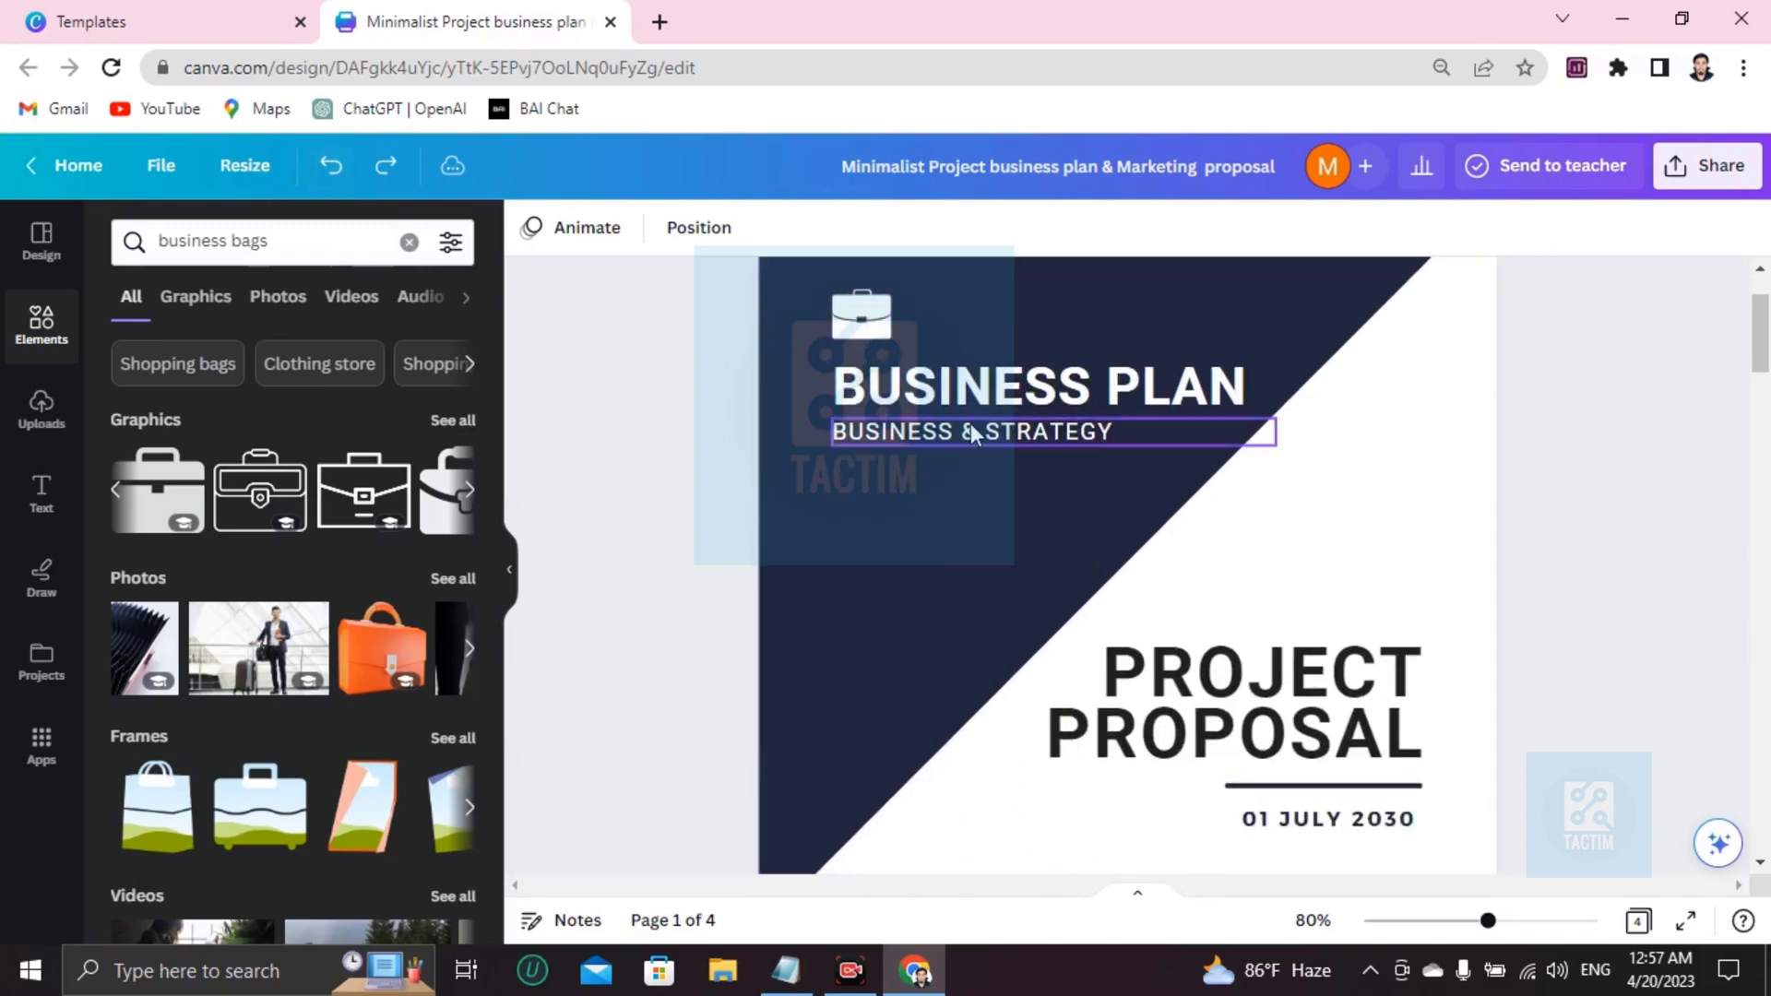
Color the BUSINESS PLAN title red from Default colors, after trying dark grey and violet.
click(1102, 392)
click(1102, 392)
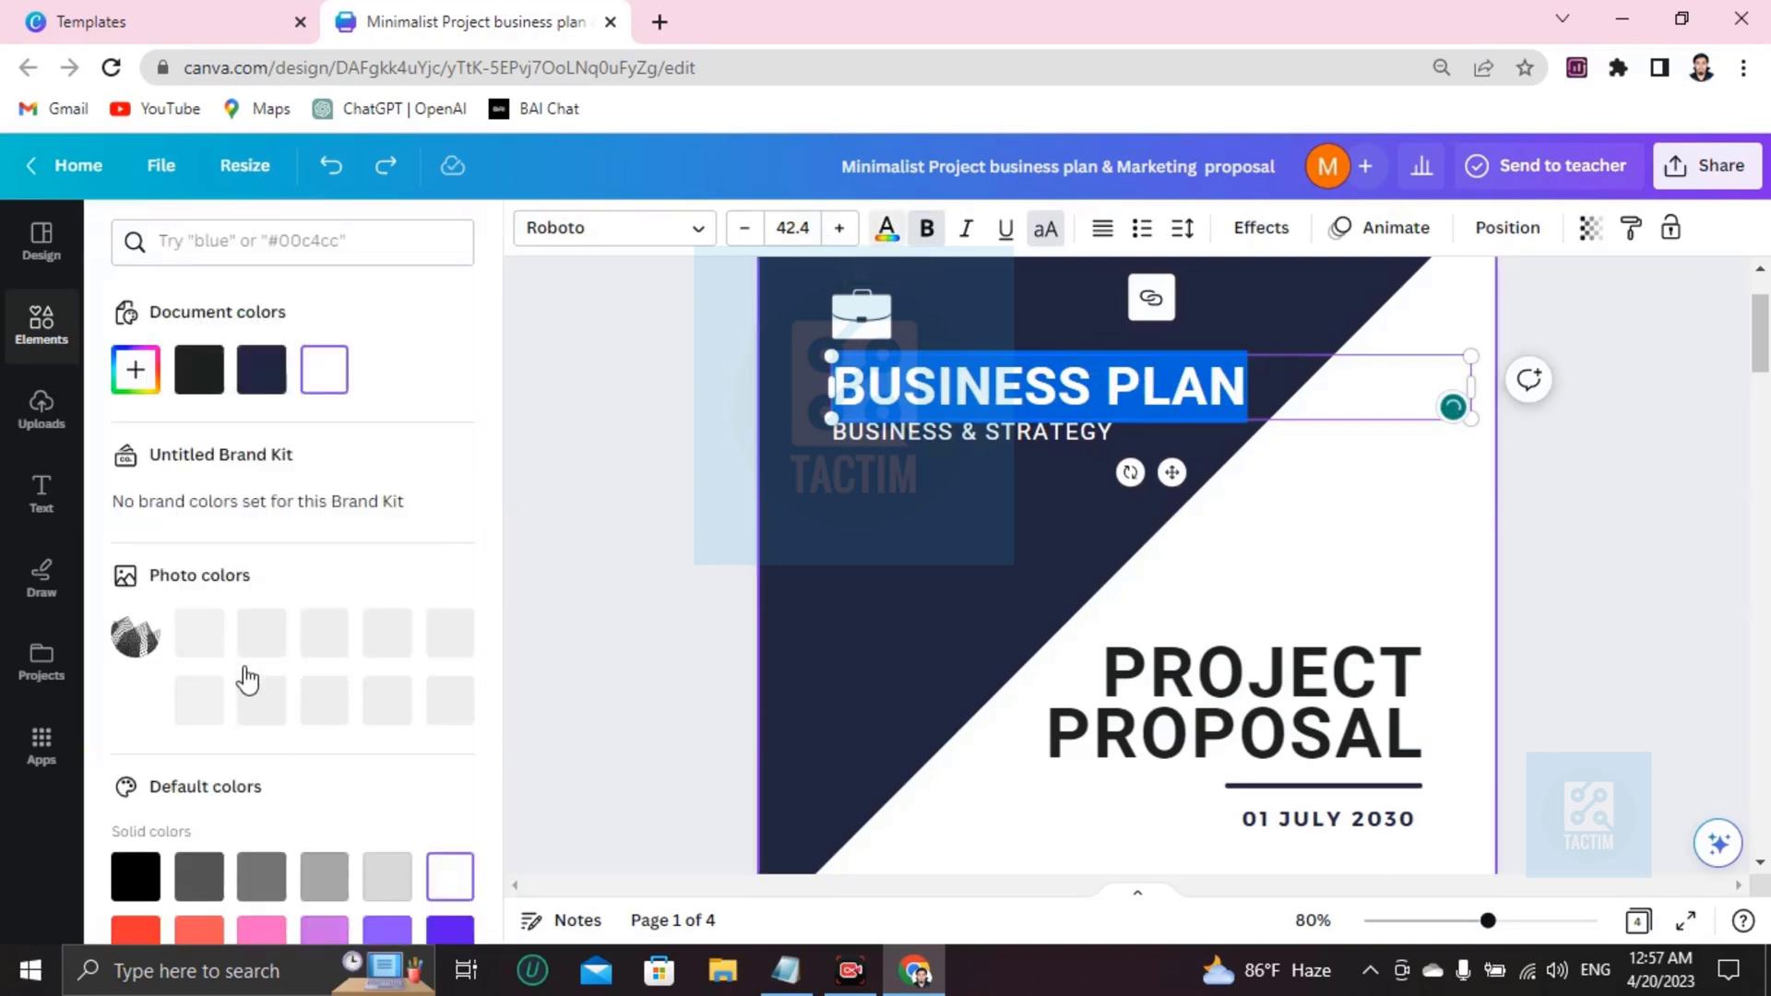
scroll(242, 687, down, 3)
click(199, 636)
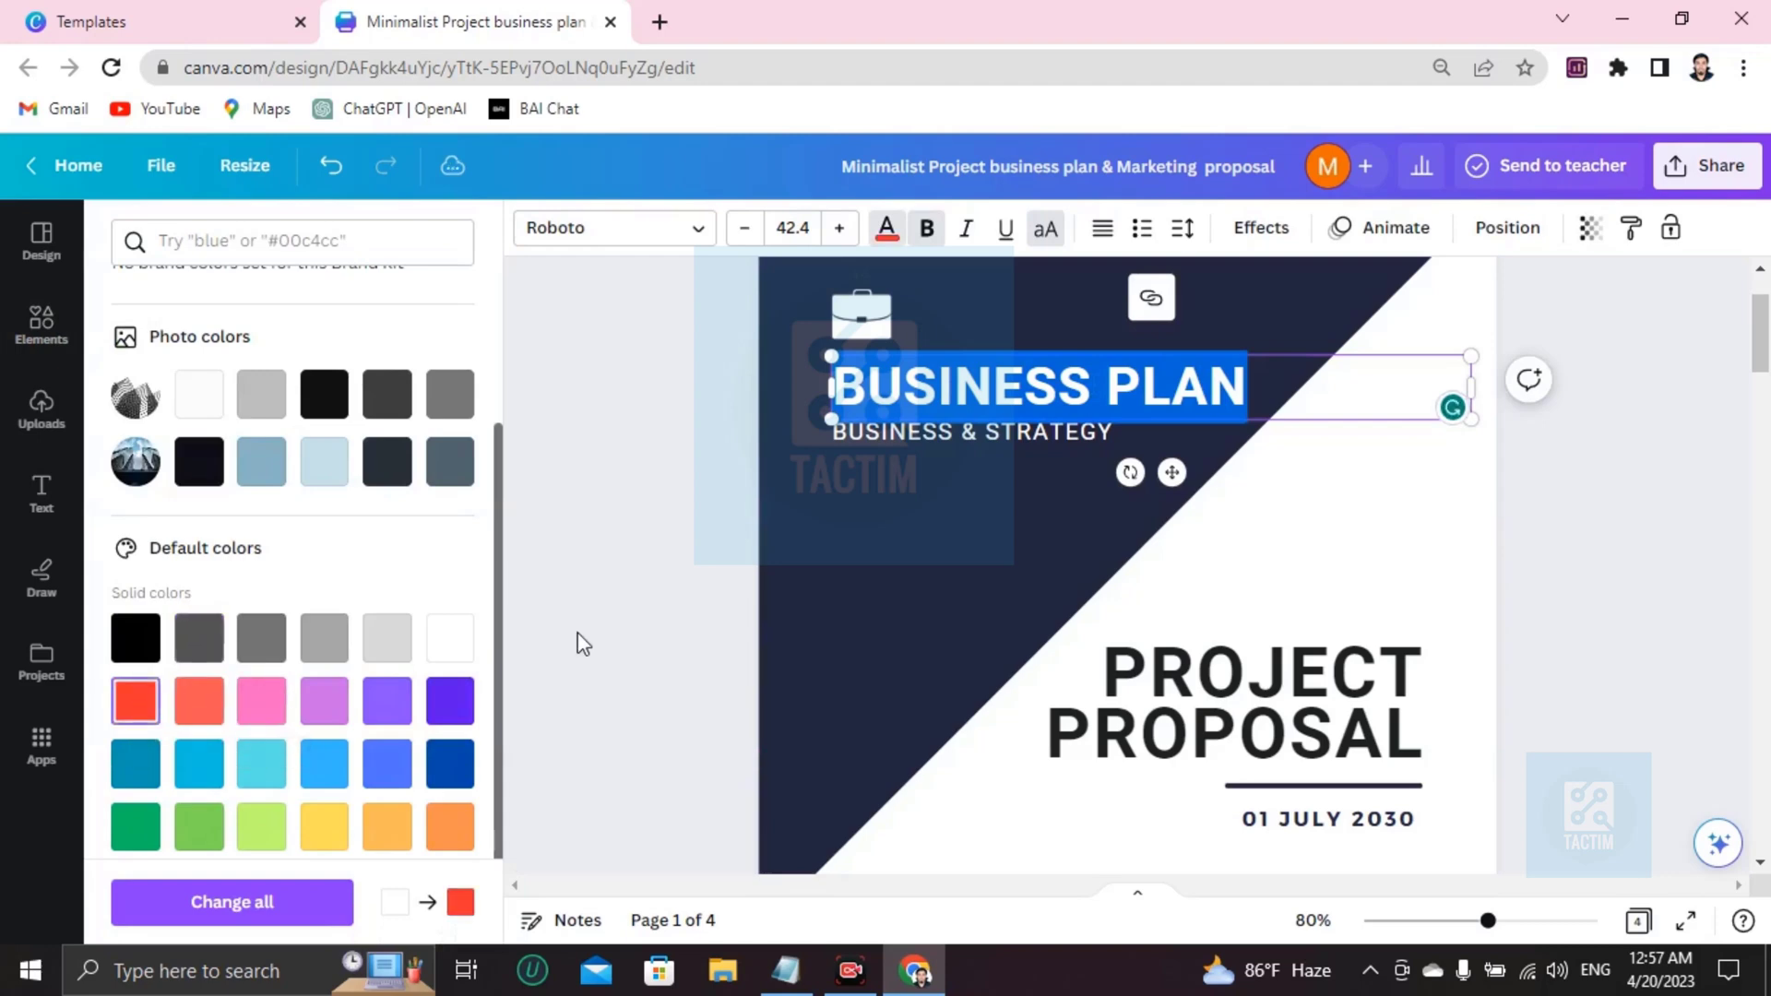
click(449, 701)
click(134, 706)
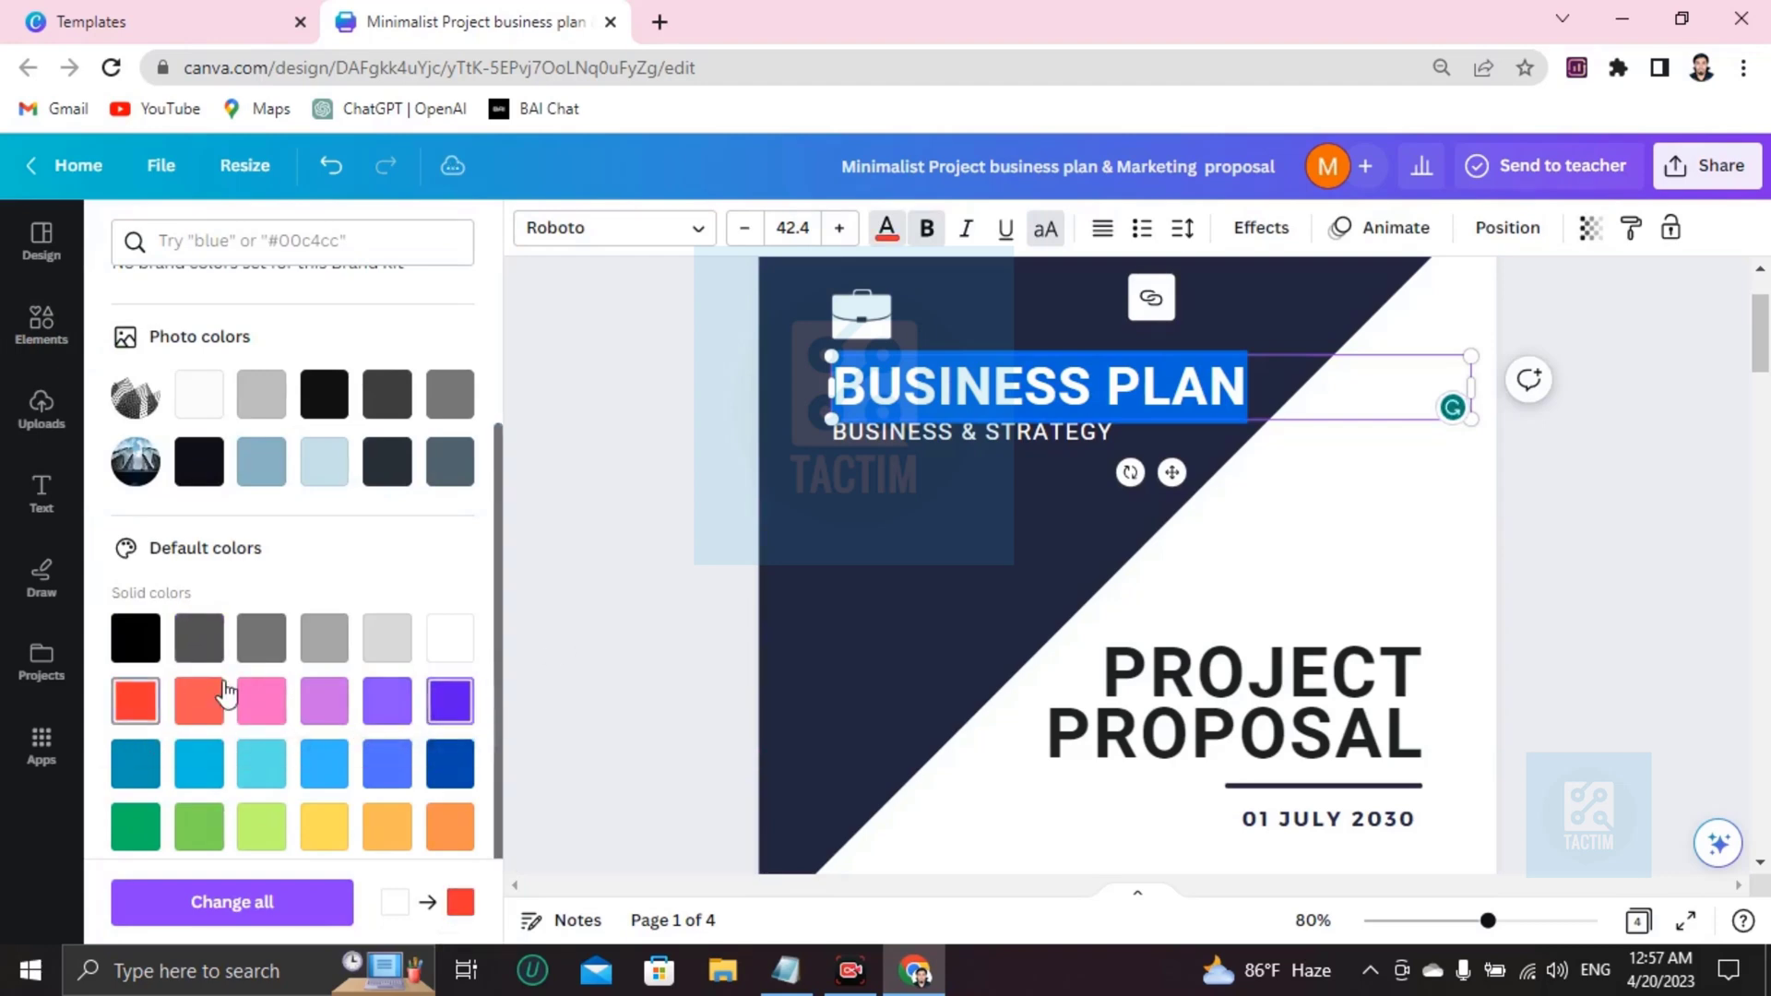
scroll(1064, 612, up, 3)
click(959, 599)
click(881, 539)
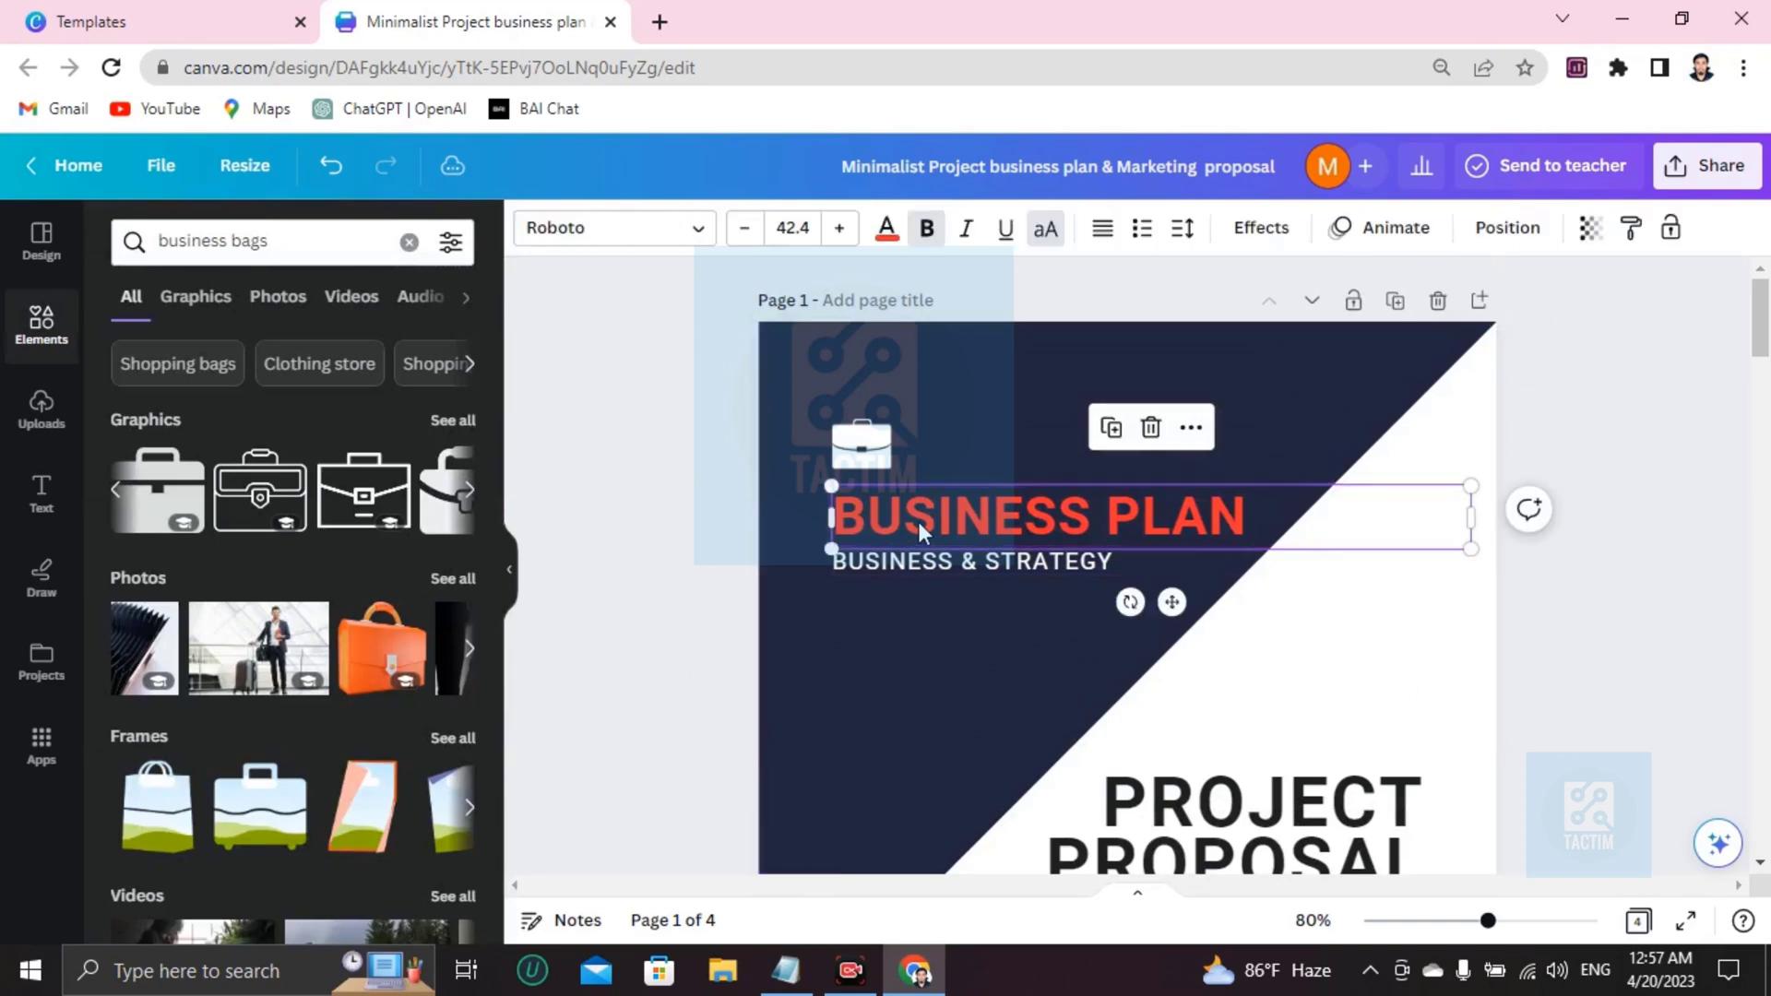
click(850, 447)
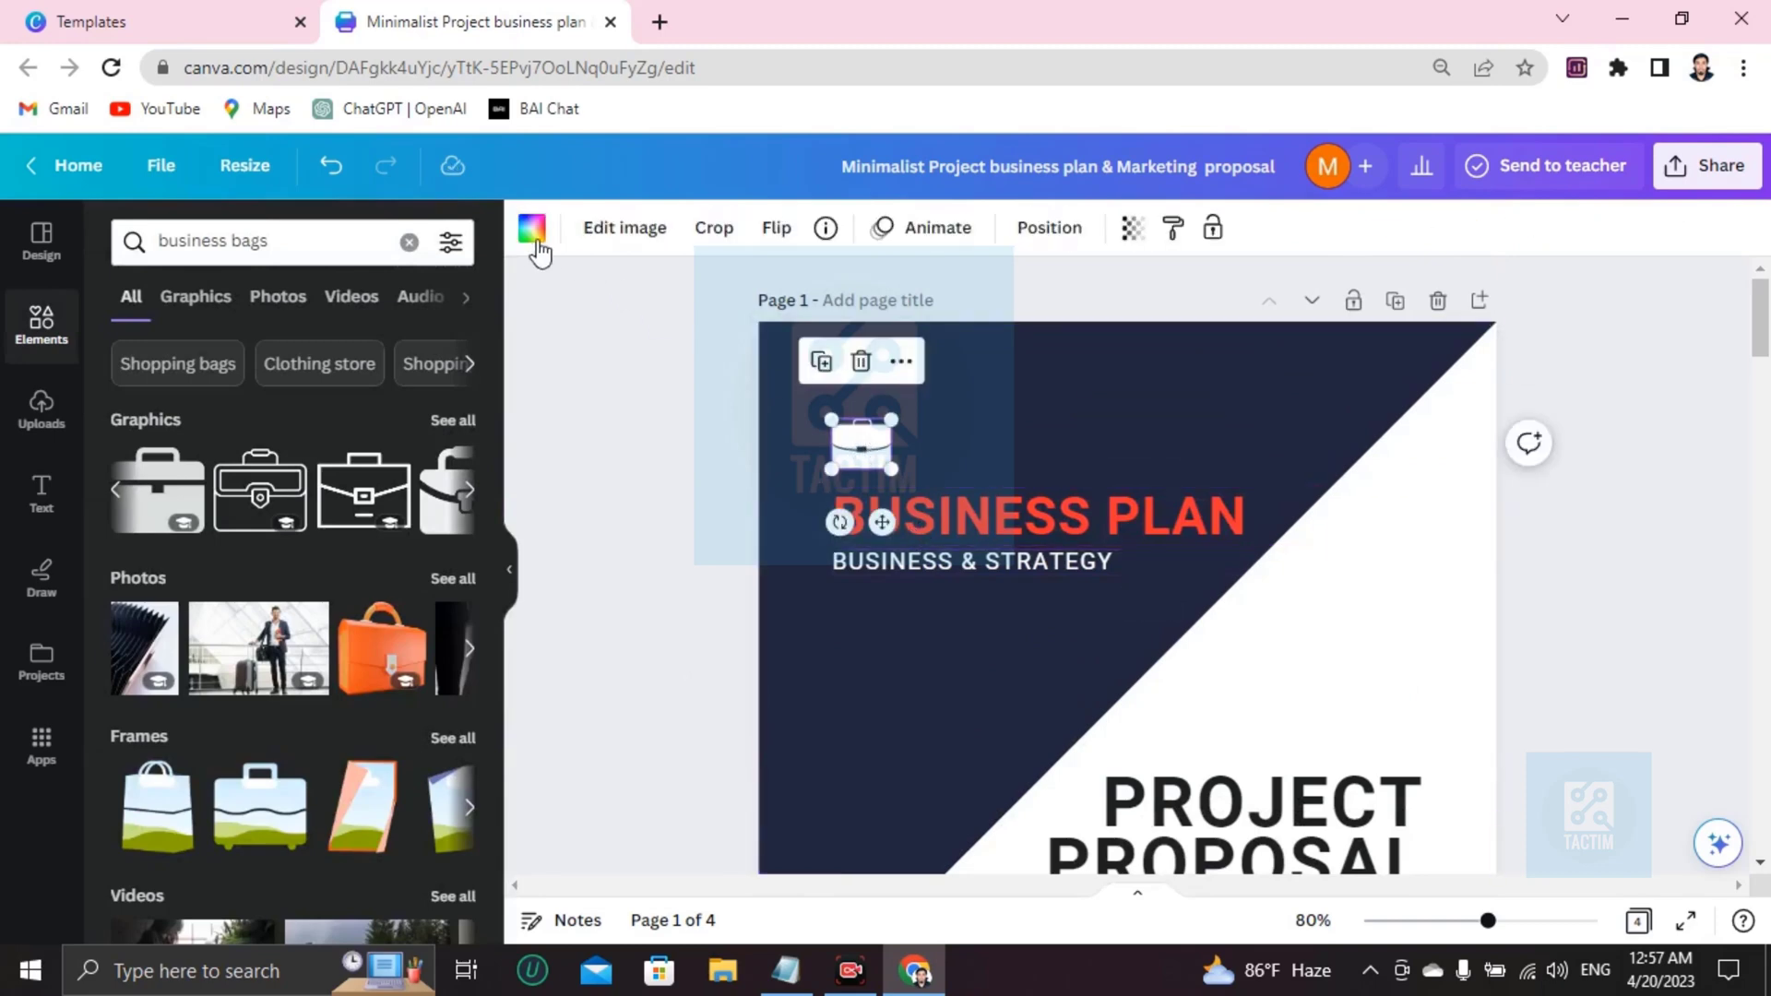
Recolor the briefcase graphic purple.
click(531, 227)
scroll(168, 771, down, 5)
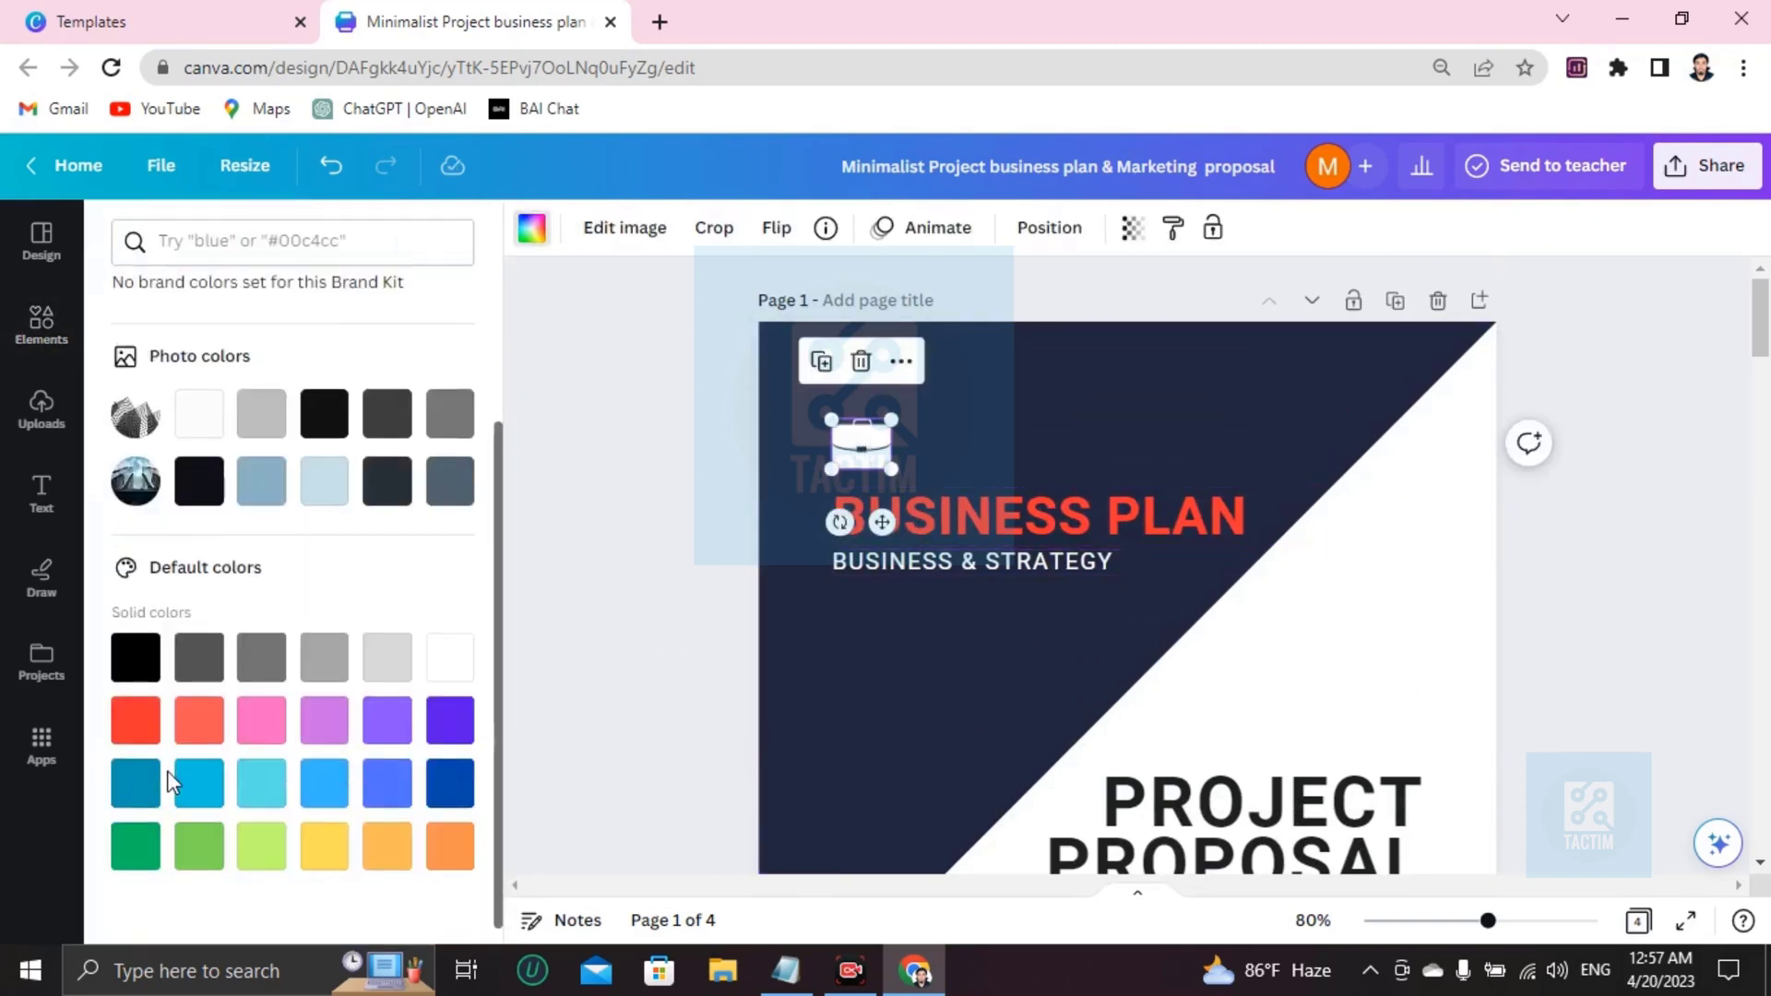
click(433, 724)
click(763, 640)
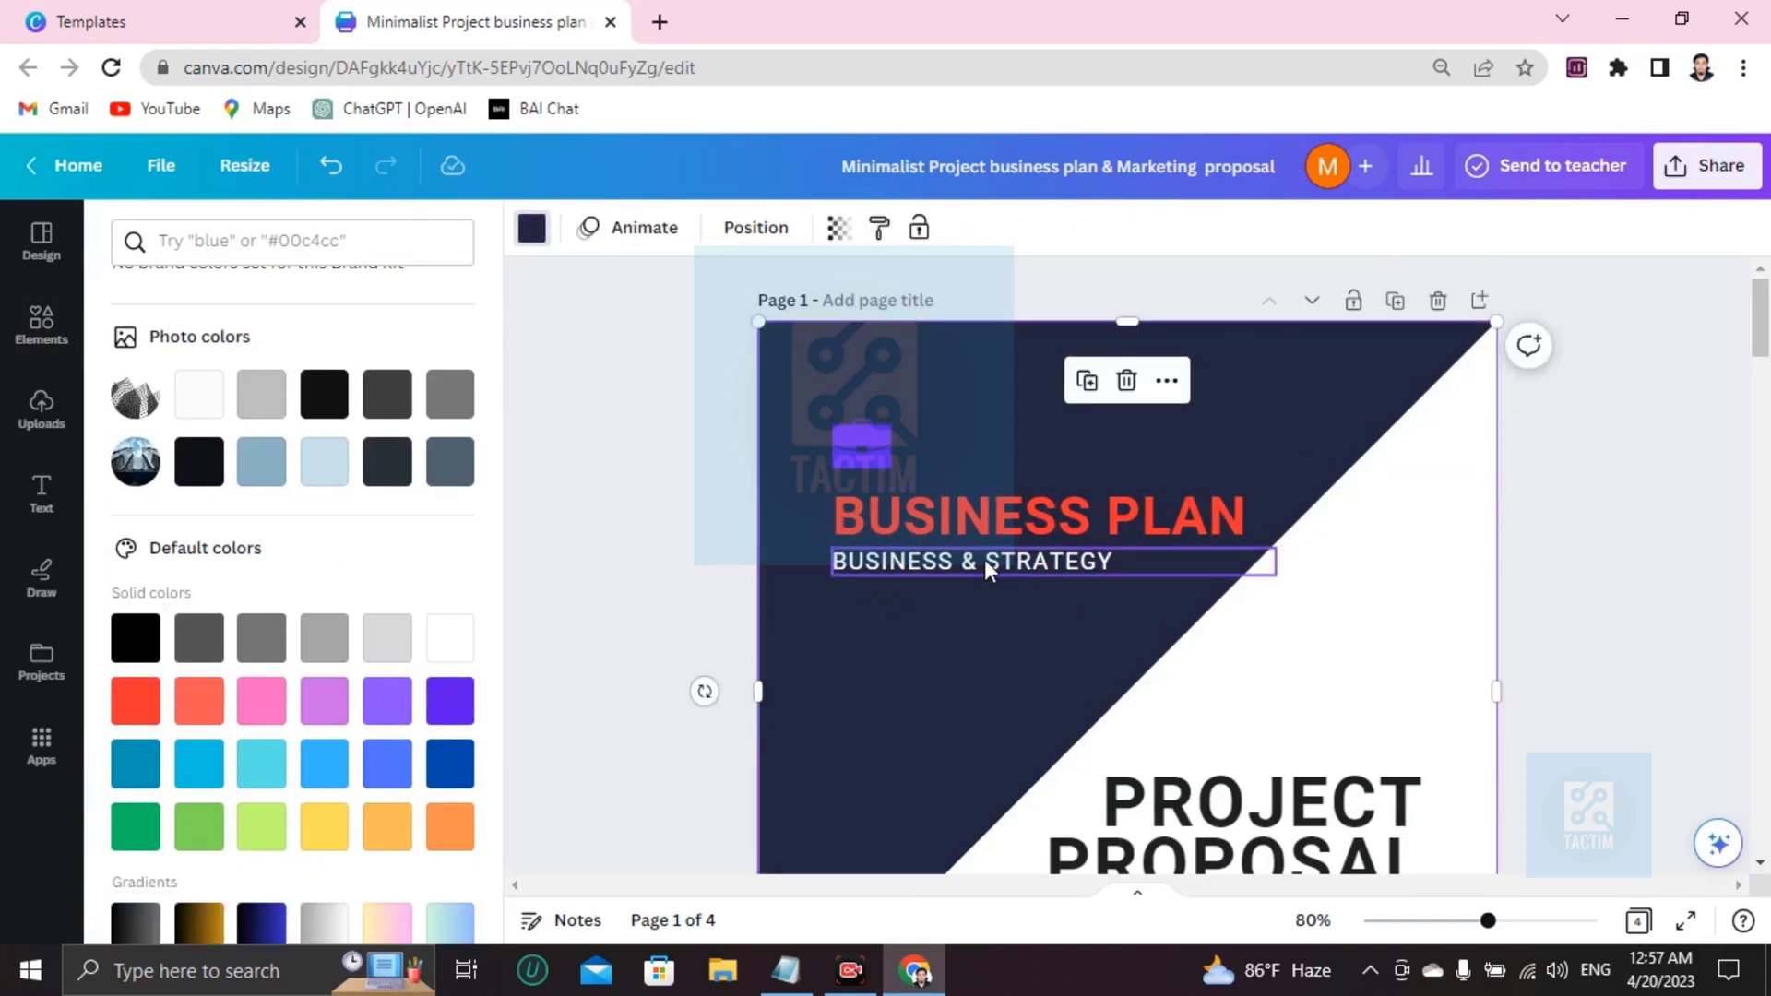
scroll(1014, 595, down, 1)
scroll(996, 590, up, 1)
Set the BUSINESS & STRATEGY subtitle font to Saira Condensed Bold.
click(902, 559)
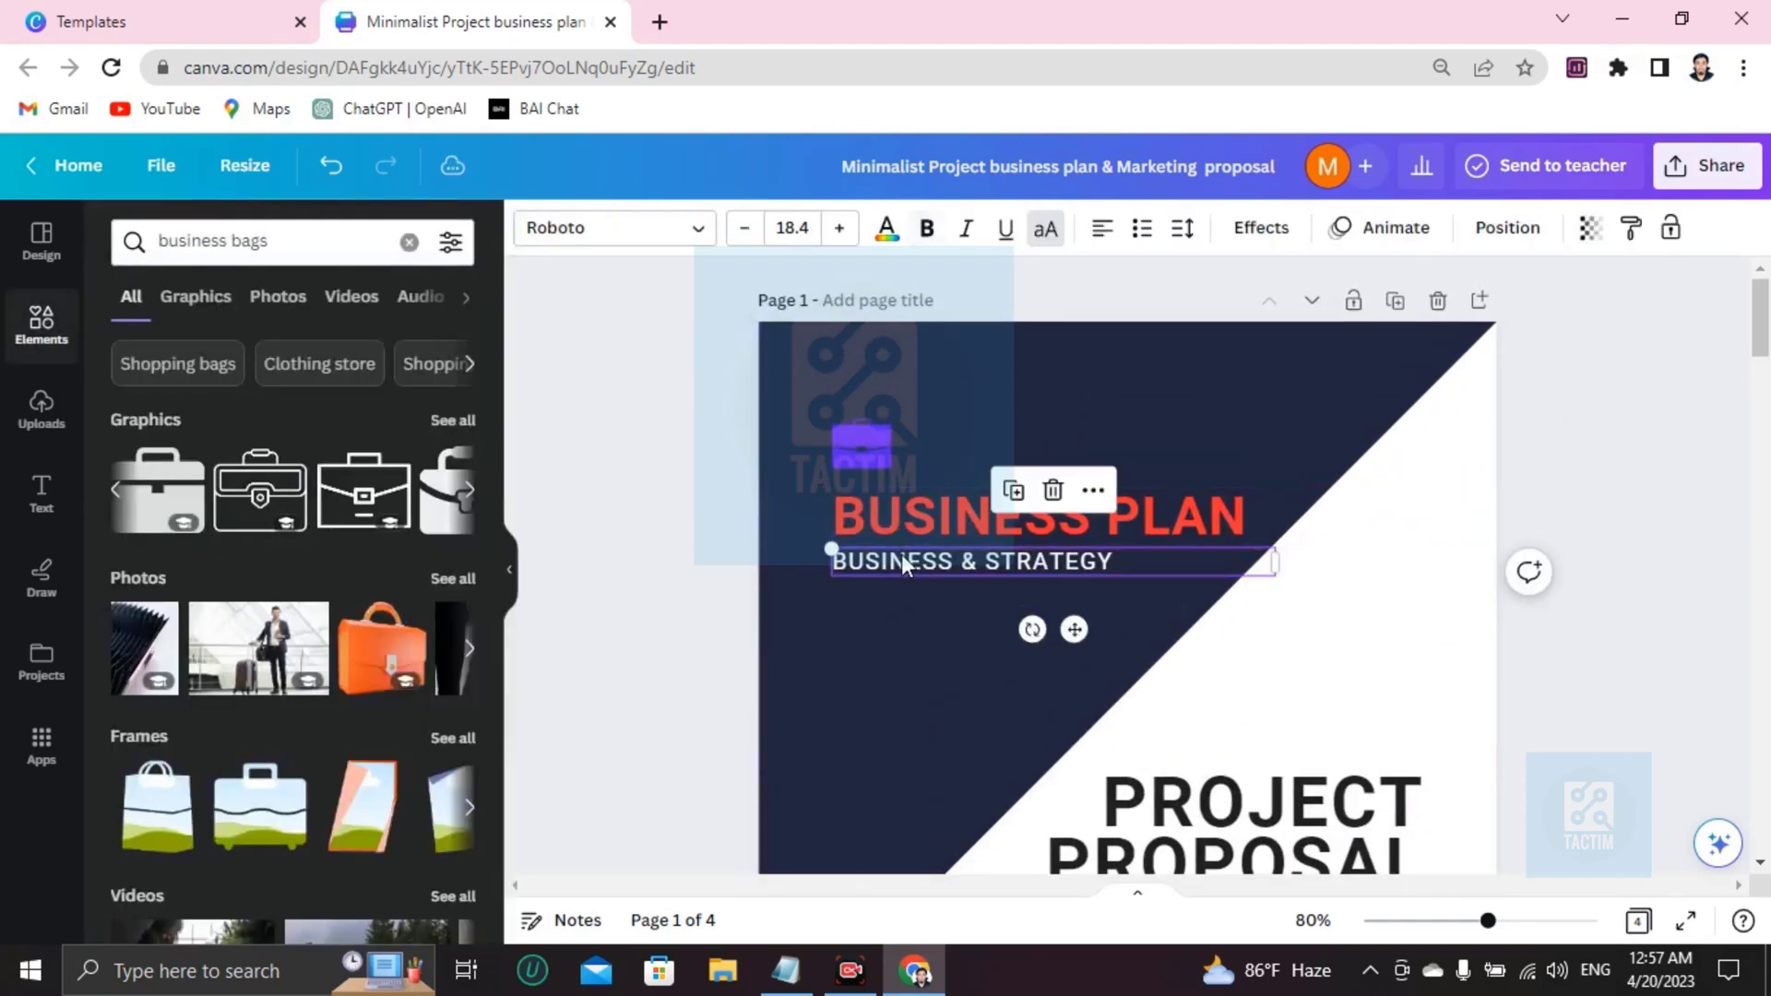
click(613, 228)
scroll(240, 655, down, 5)
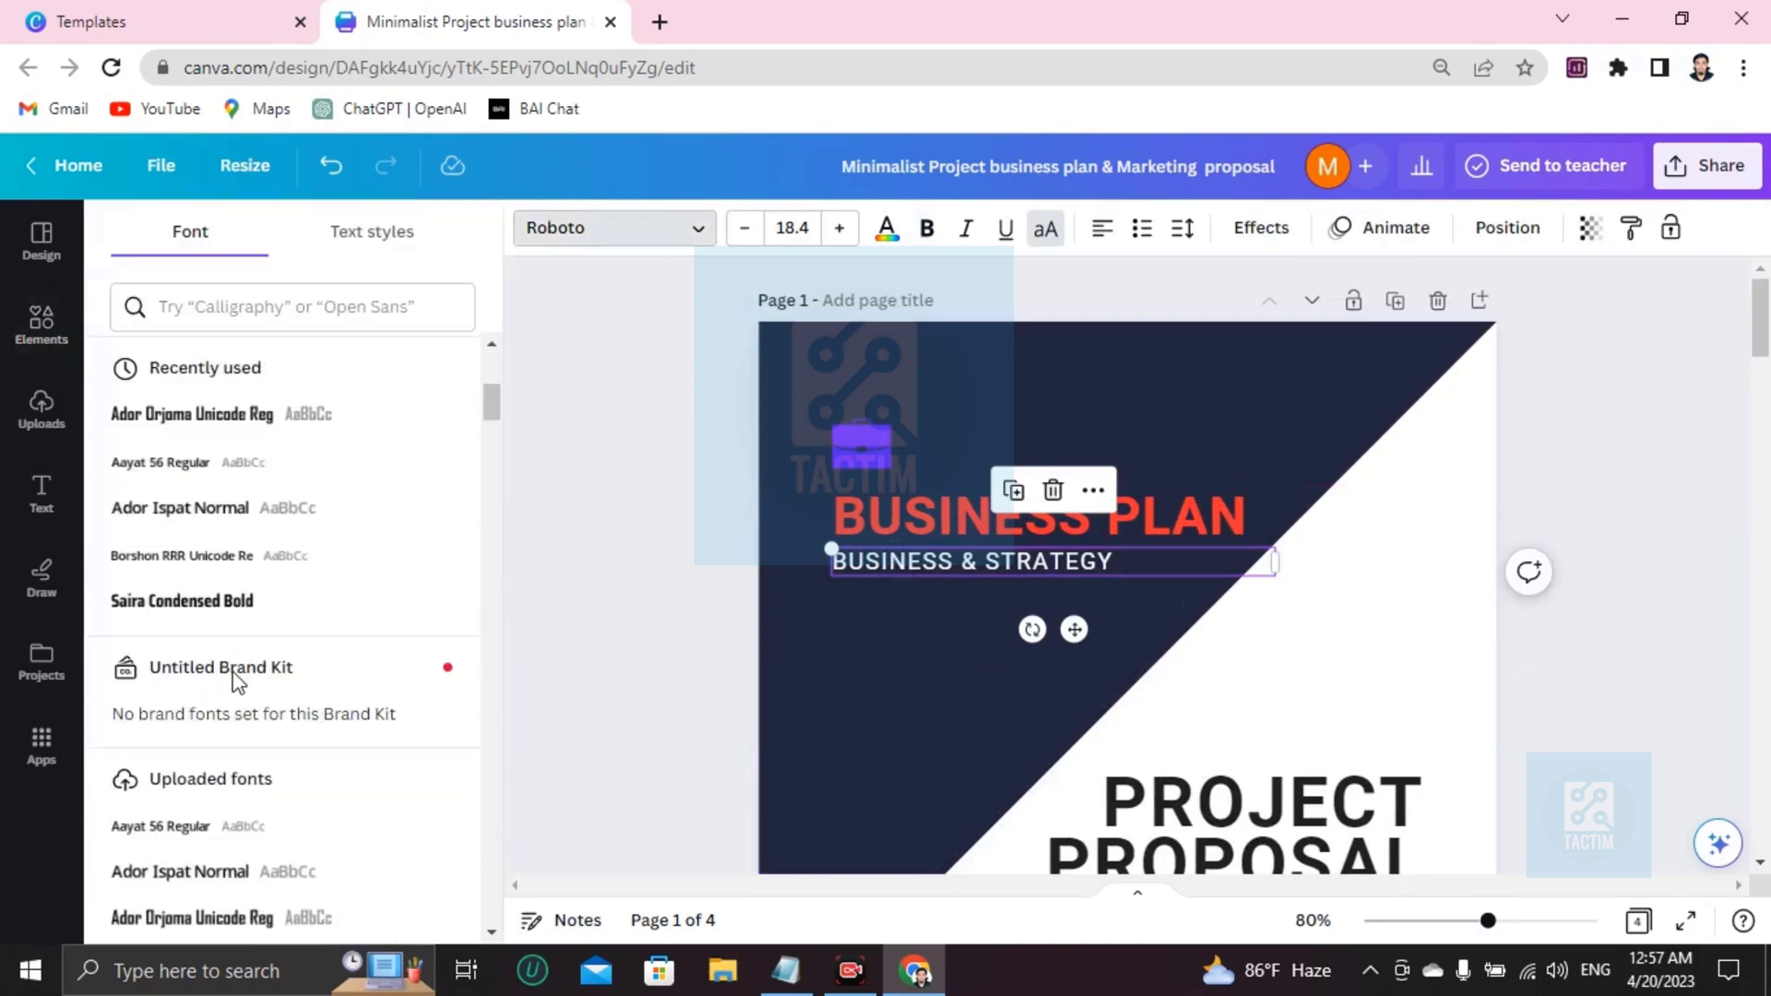
click(216, 604)
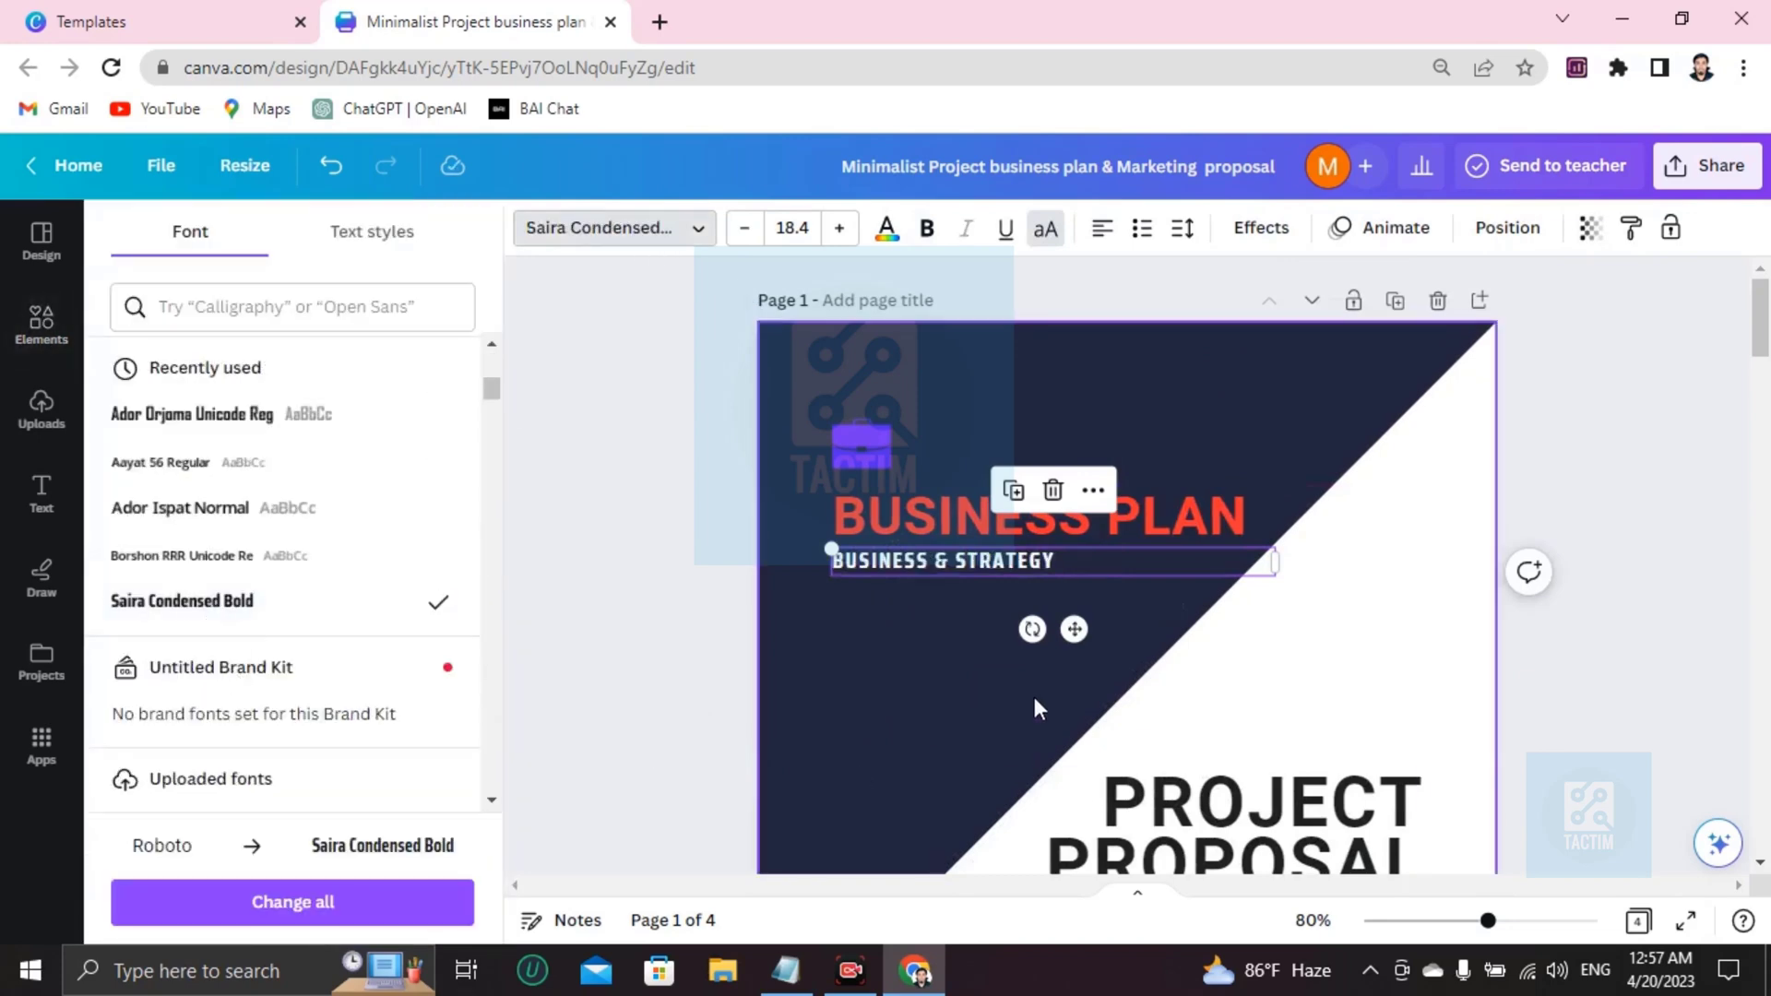
scroll(1065, 696, down, 5)
scroll(1097, 664, up, 3)
Clear the old 01 JULY 2030 date and type placeholder letters in its place.
scroll(1291, 732, down, 3)
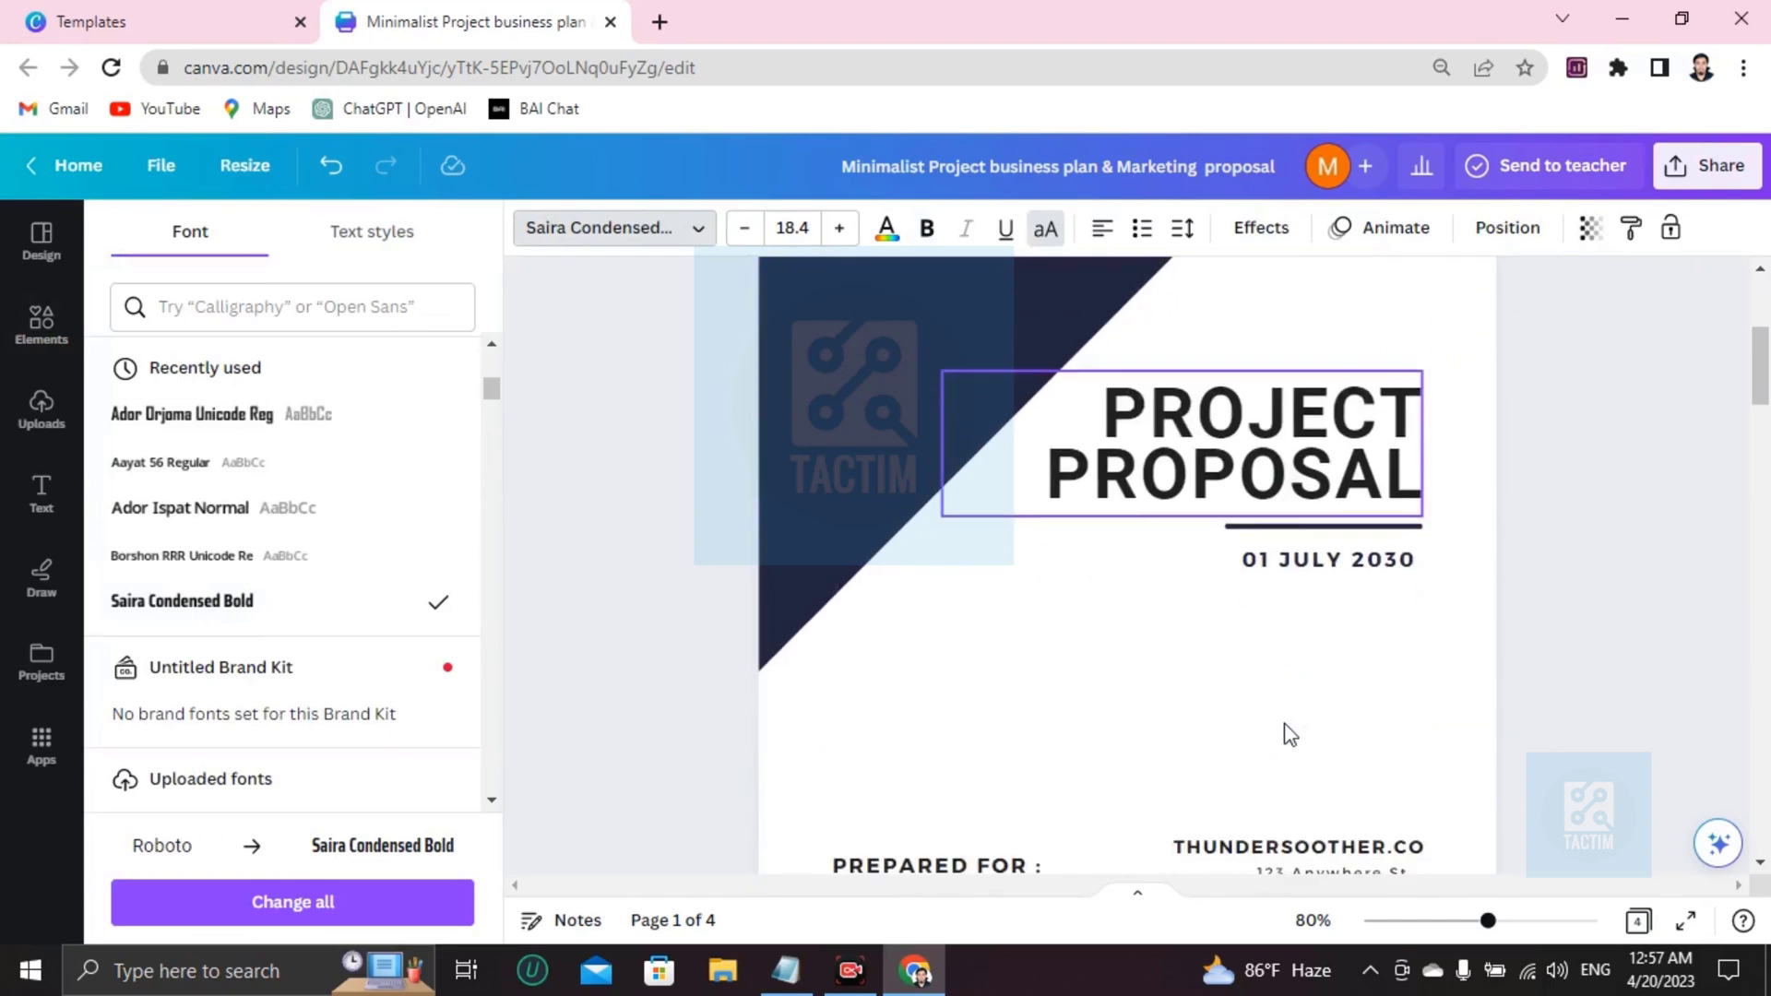
click(1366, 571)
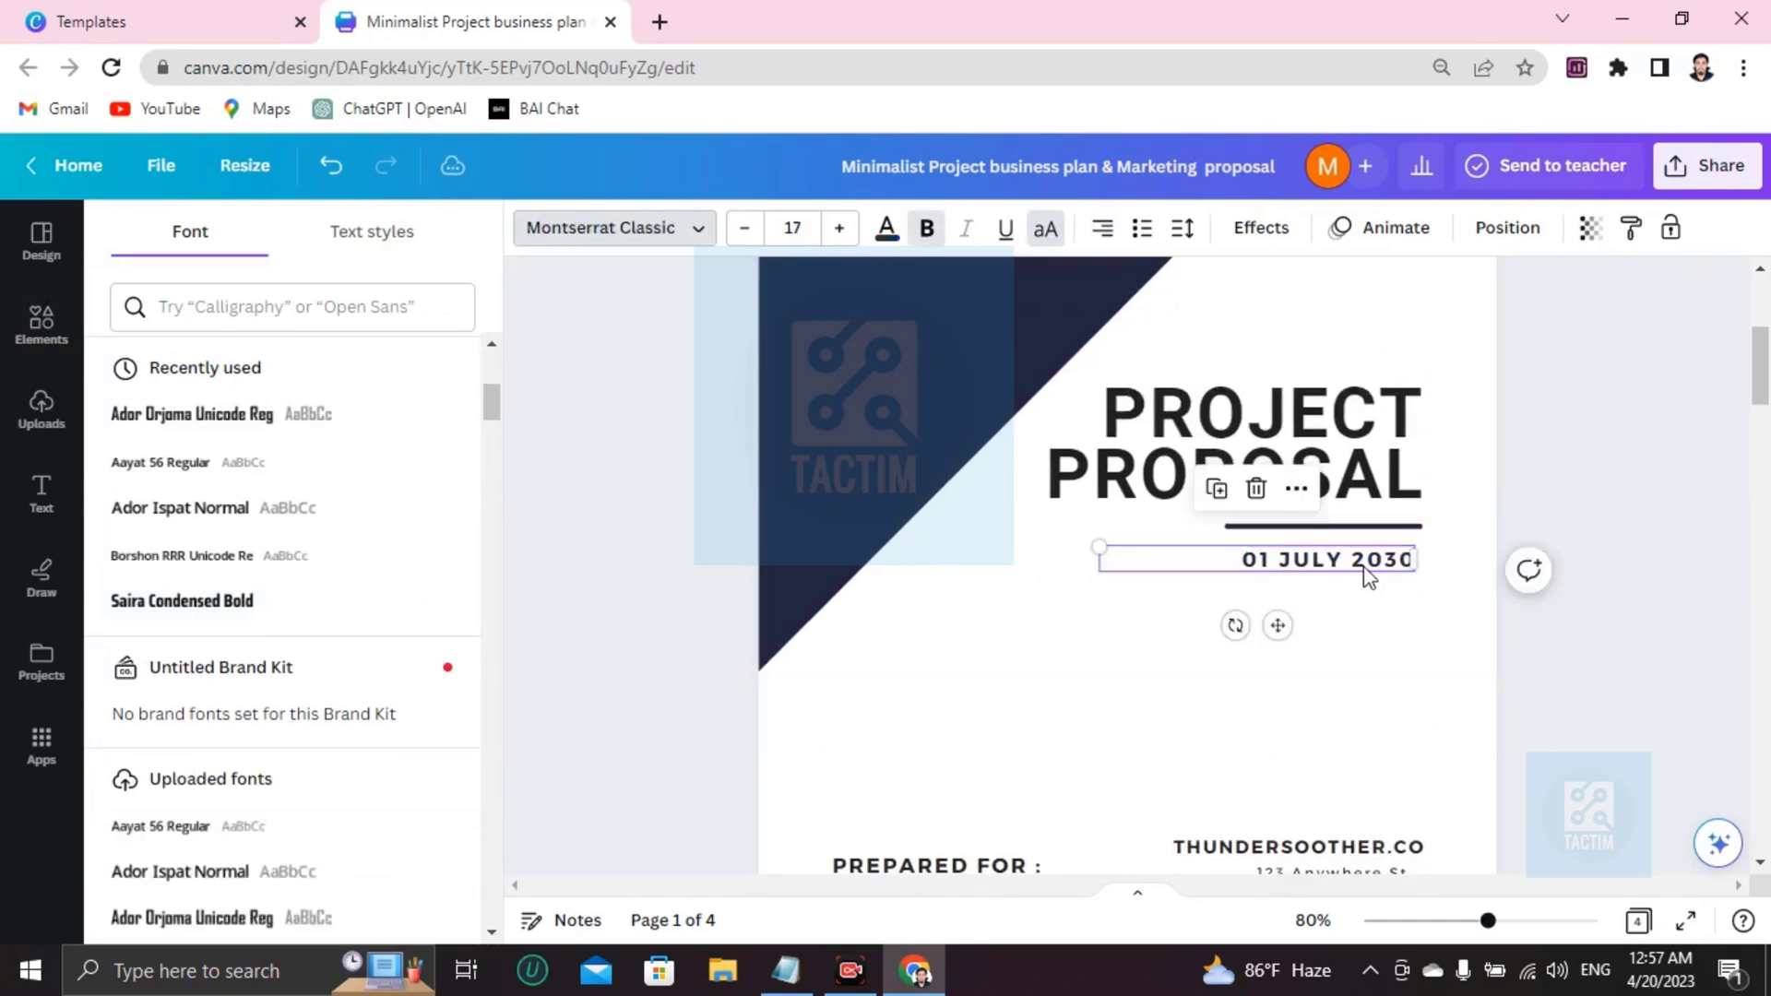
click(1365, 570)
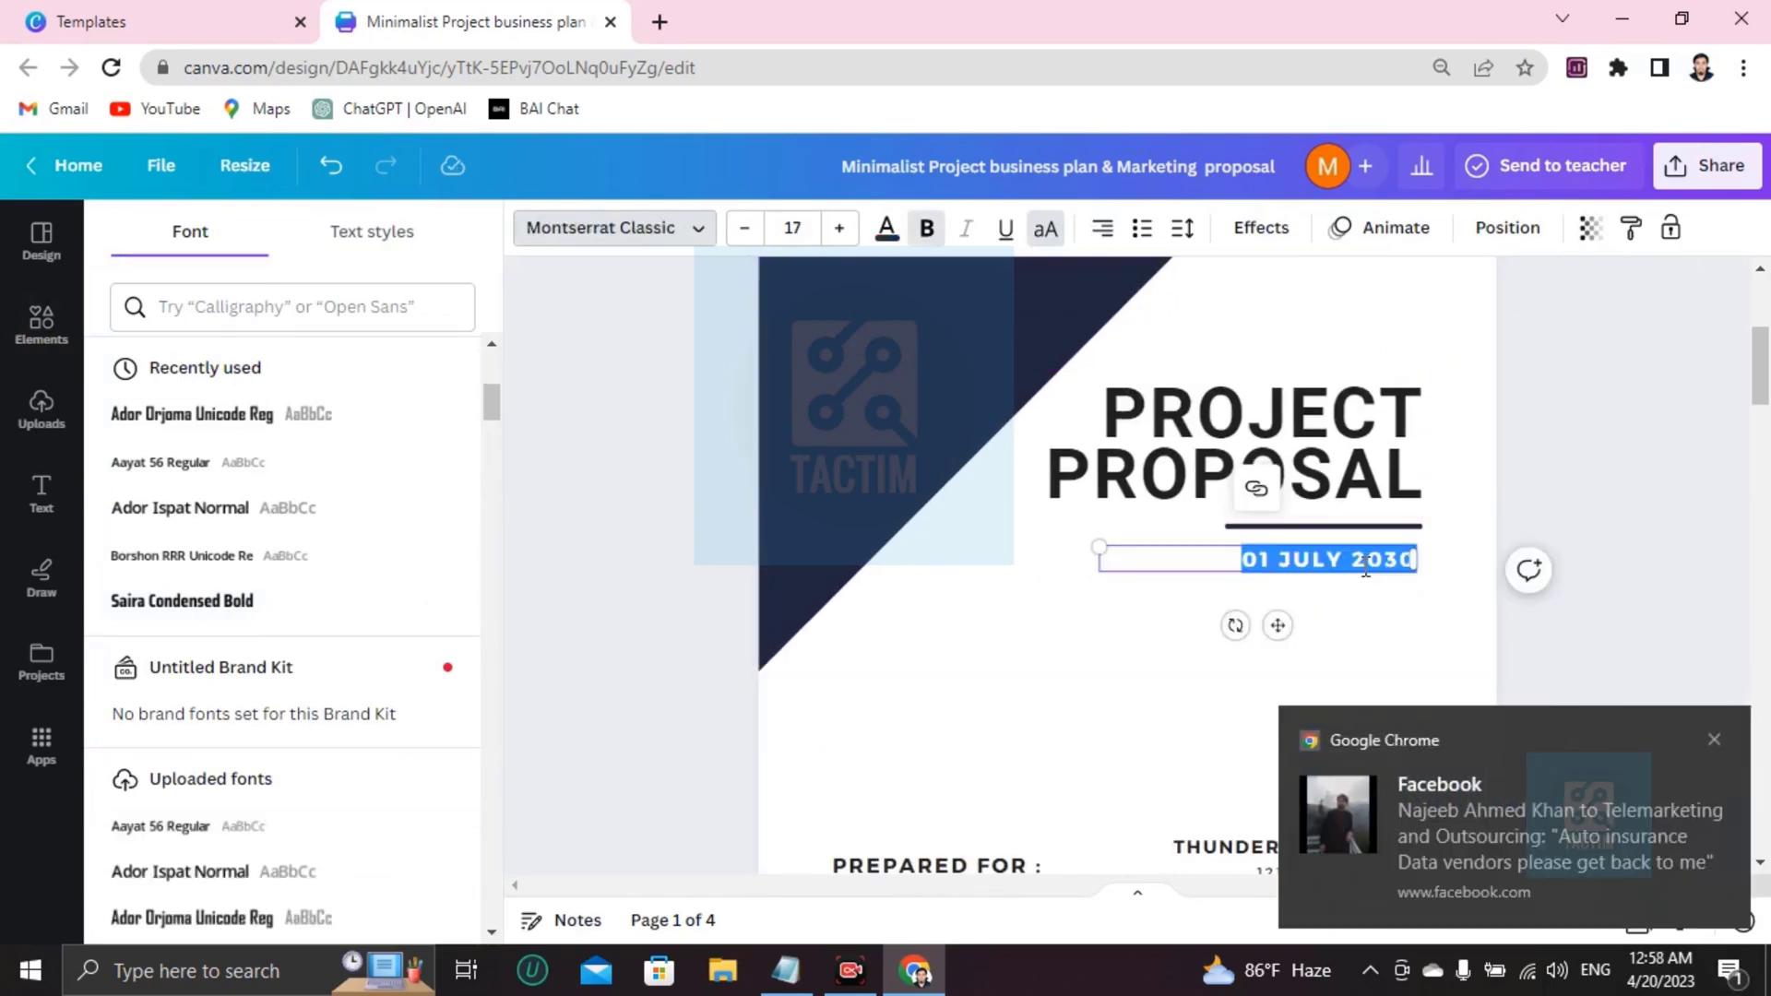
key(BackSpace)
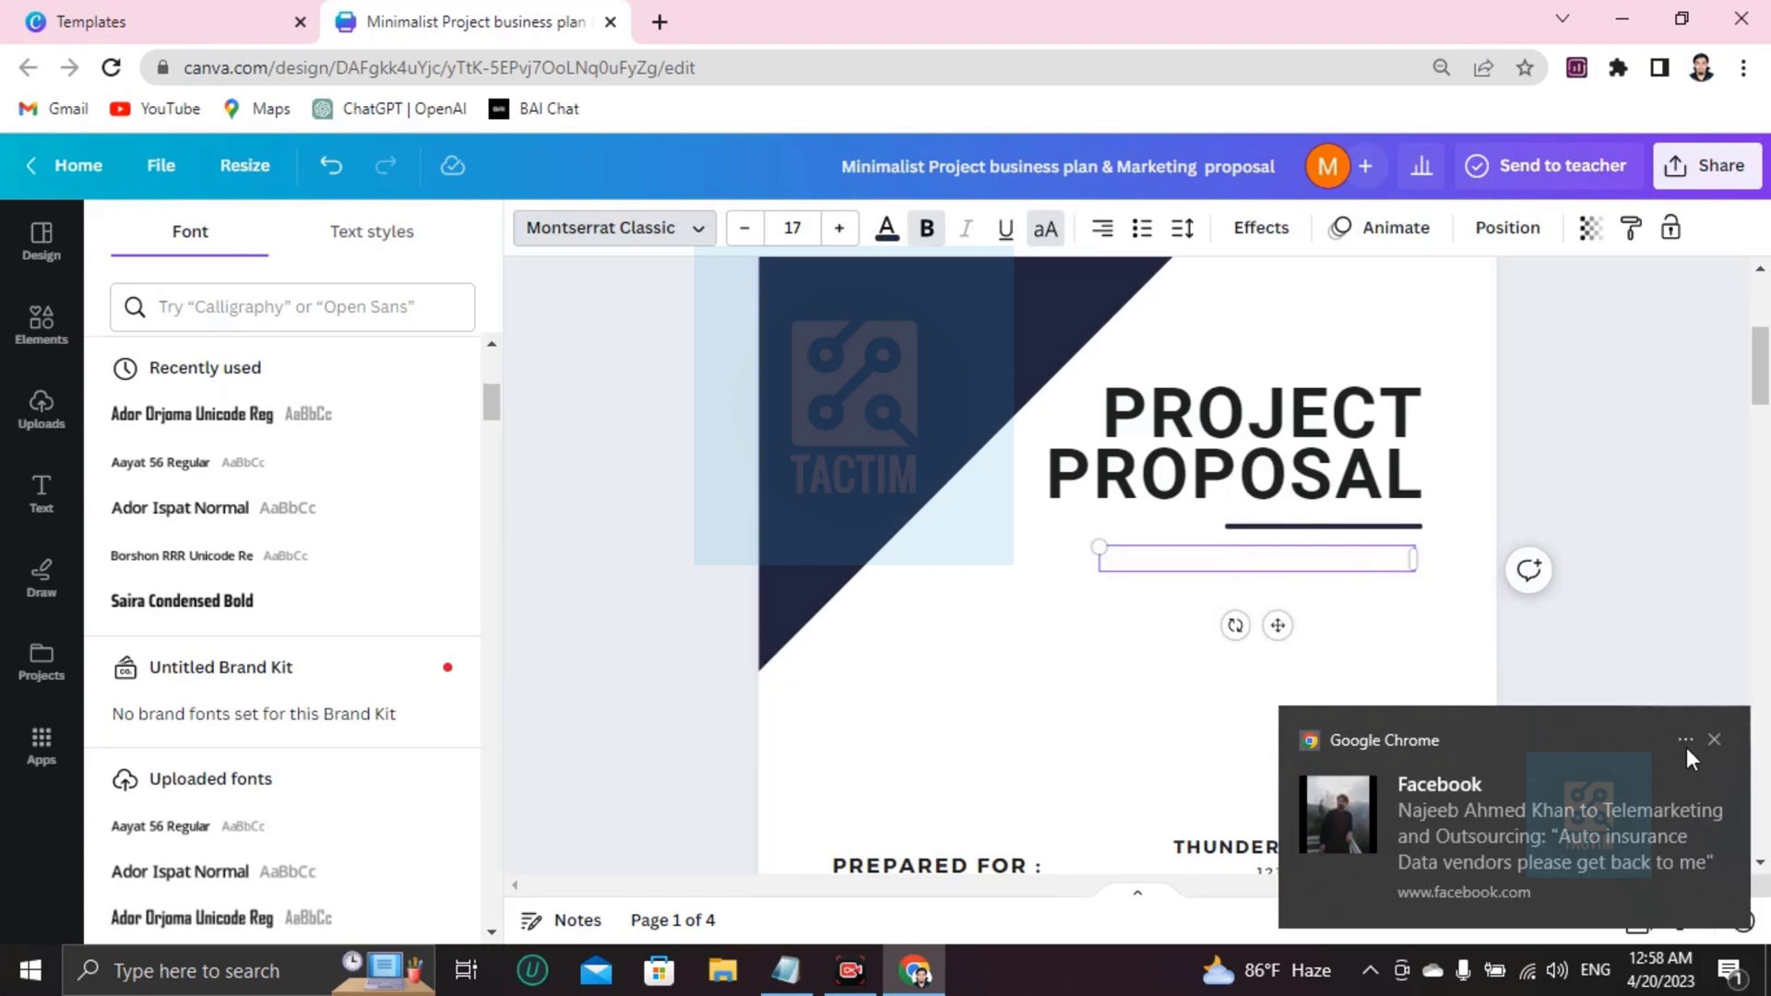
click(1715, 741)
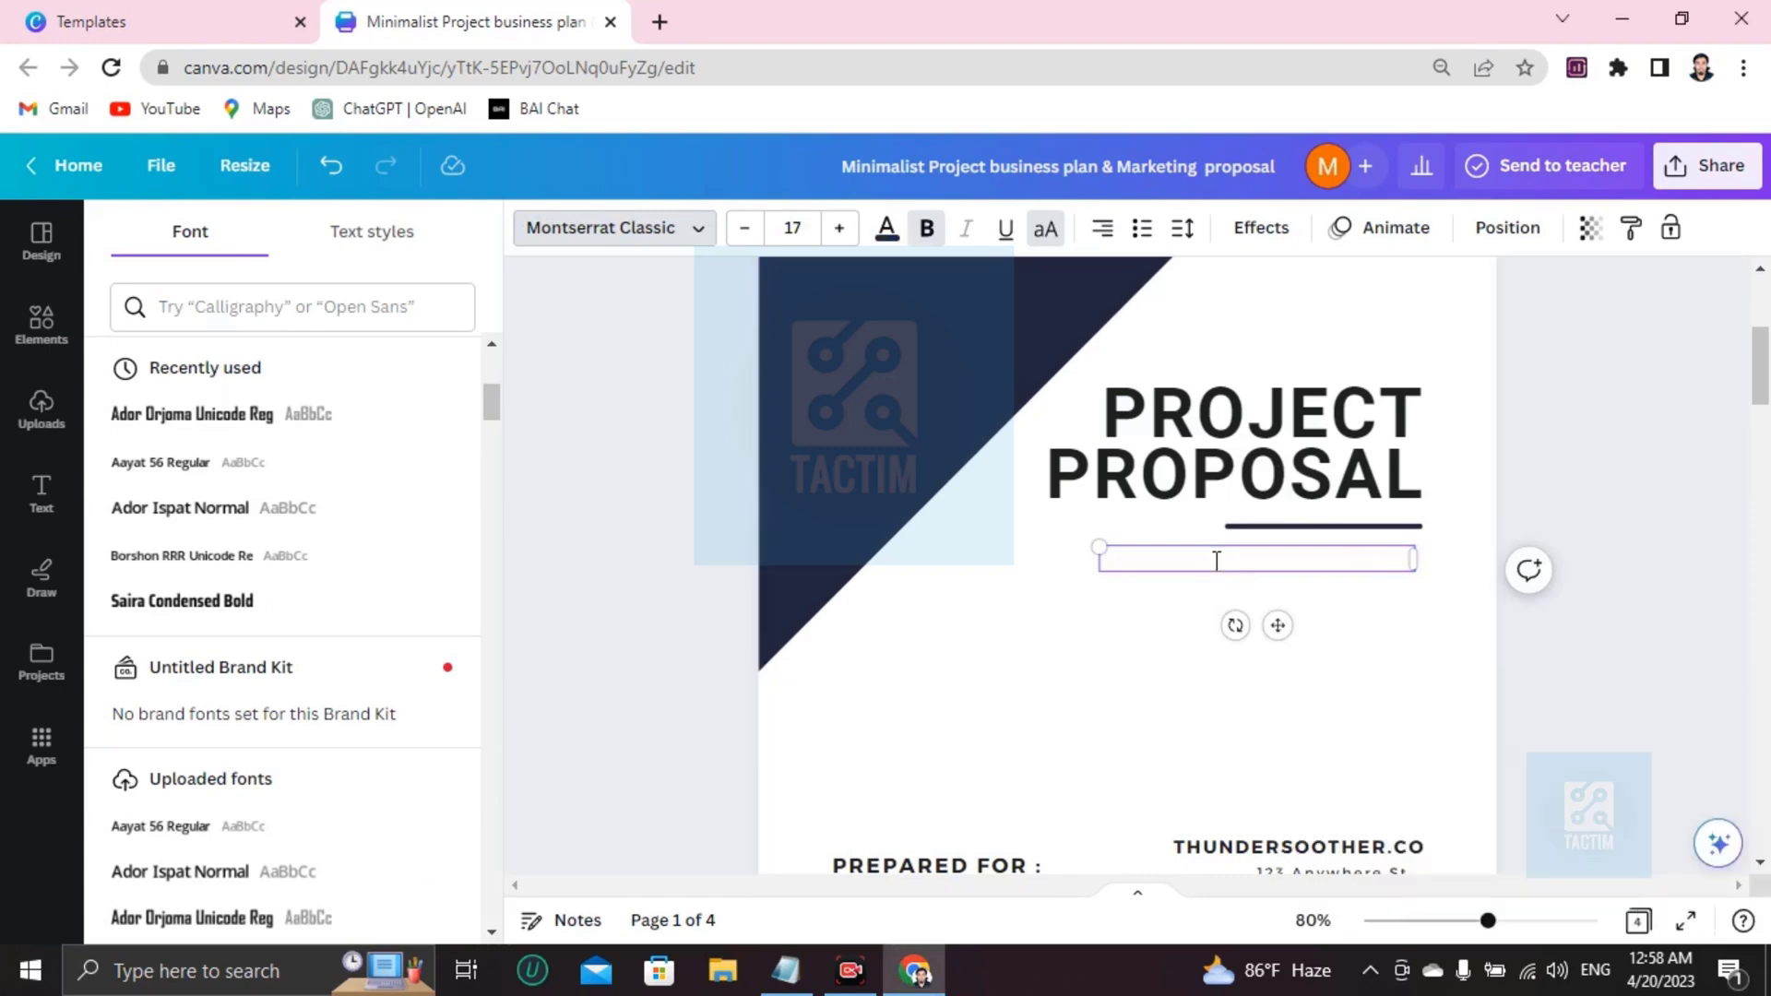
text(wik)
key(BackSpace)
text(ndiwk)
key(BackSpace)
key(BackSpace)
key(BackSpace)
key(BackSpace)
text(e)
key(BackSpace)
key(BackSpace)
key(BackSpace)
key(BackSpace)
text(jnewjcnwjcnewjnc)
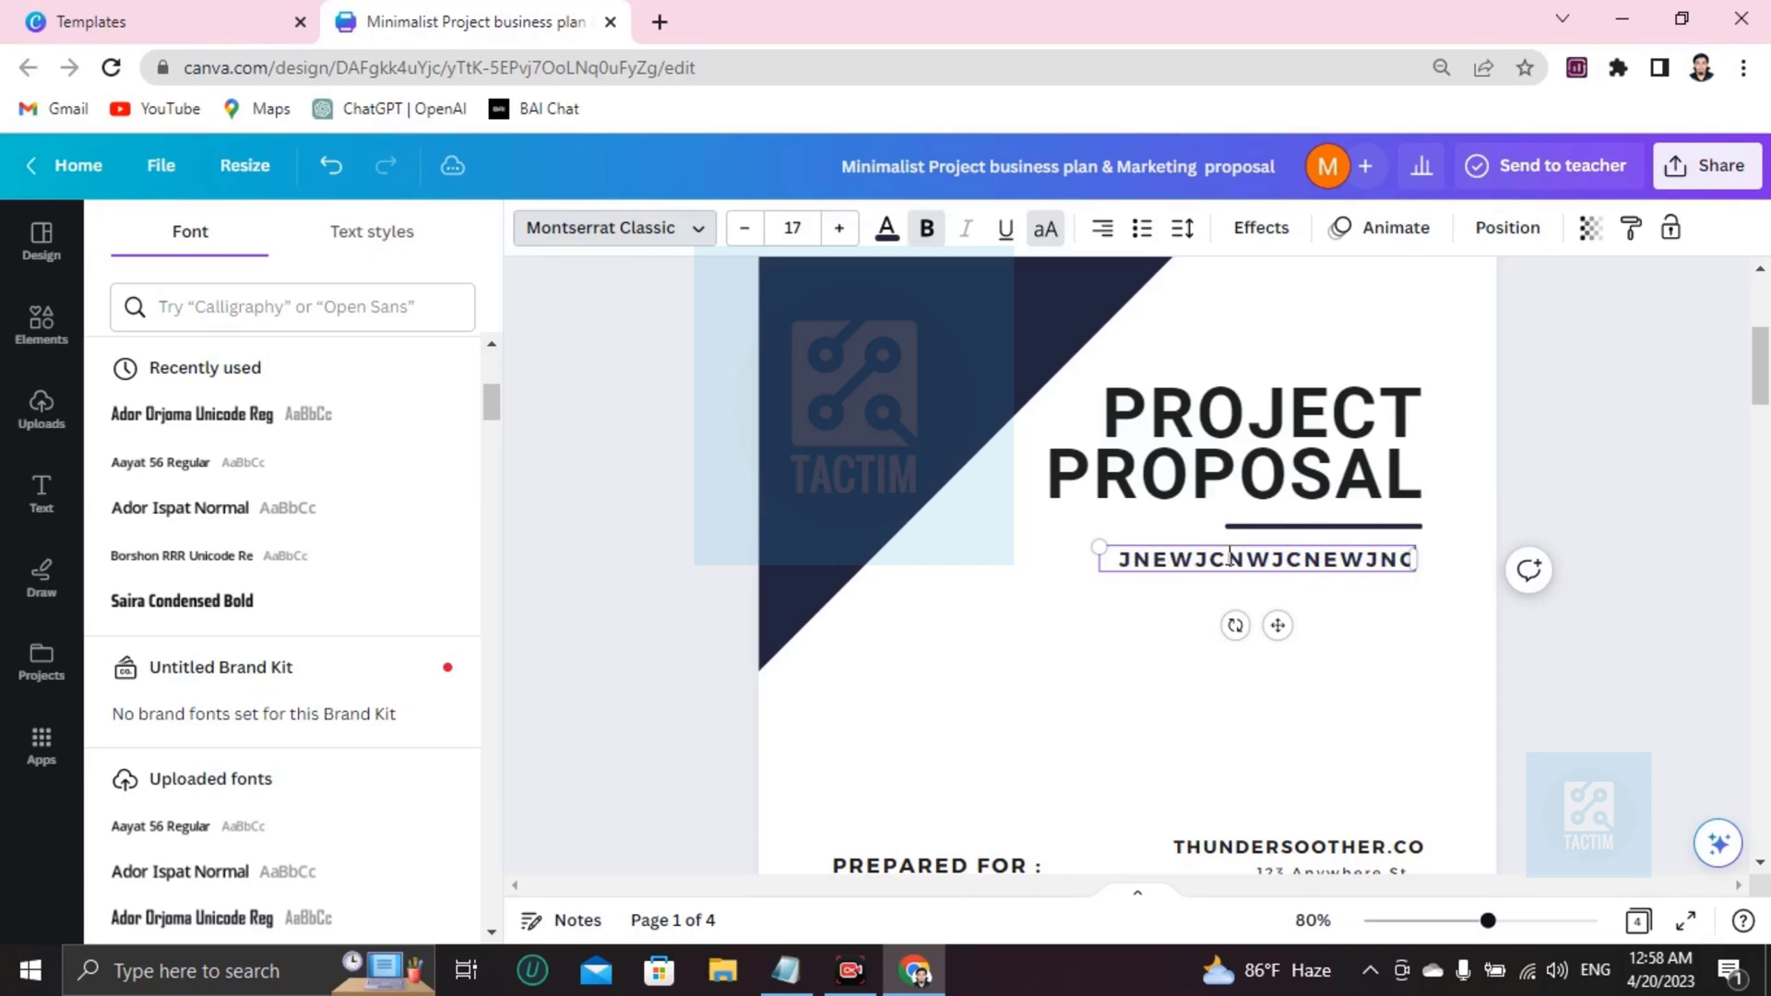
scroll(1229, 557, down, 3)
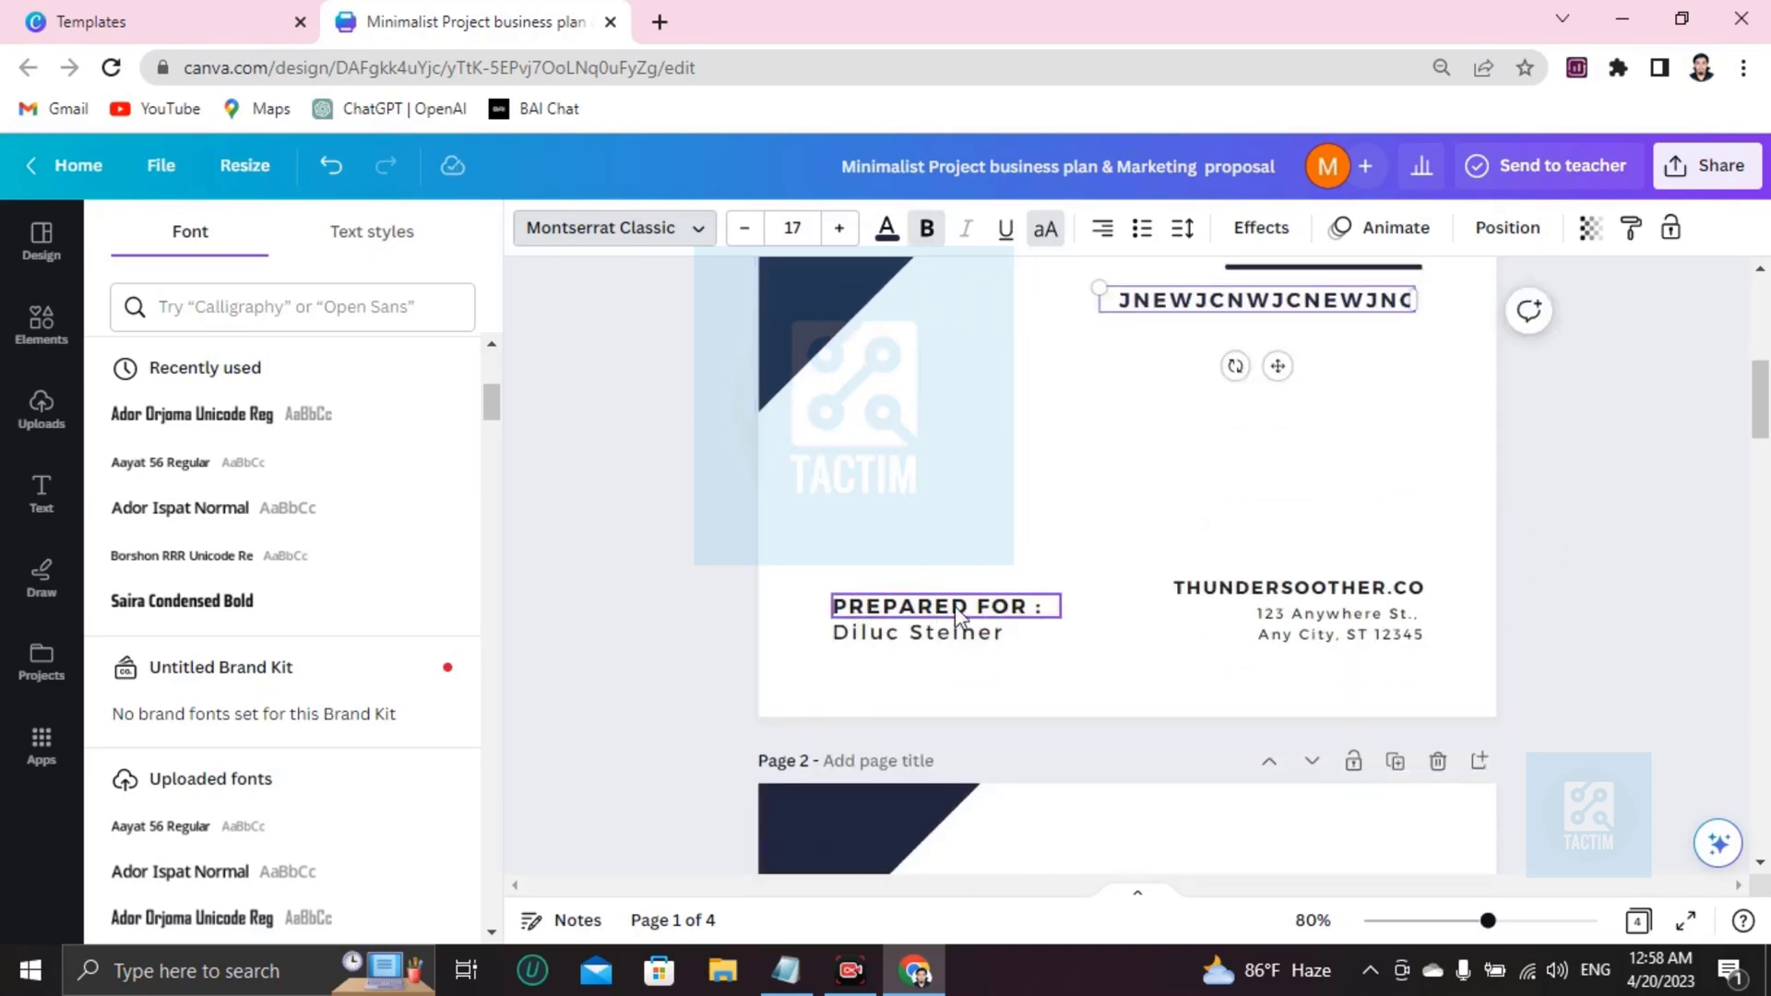
Replace the date's placeholder letters with '1 APRIIL, 2023'.
double_click(901, 635)
click(1364, 312)
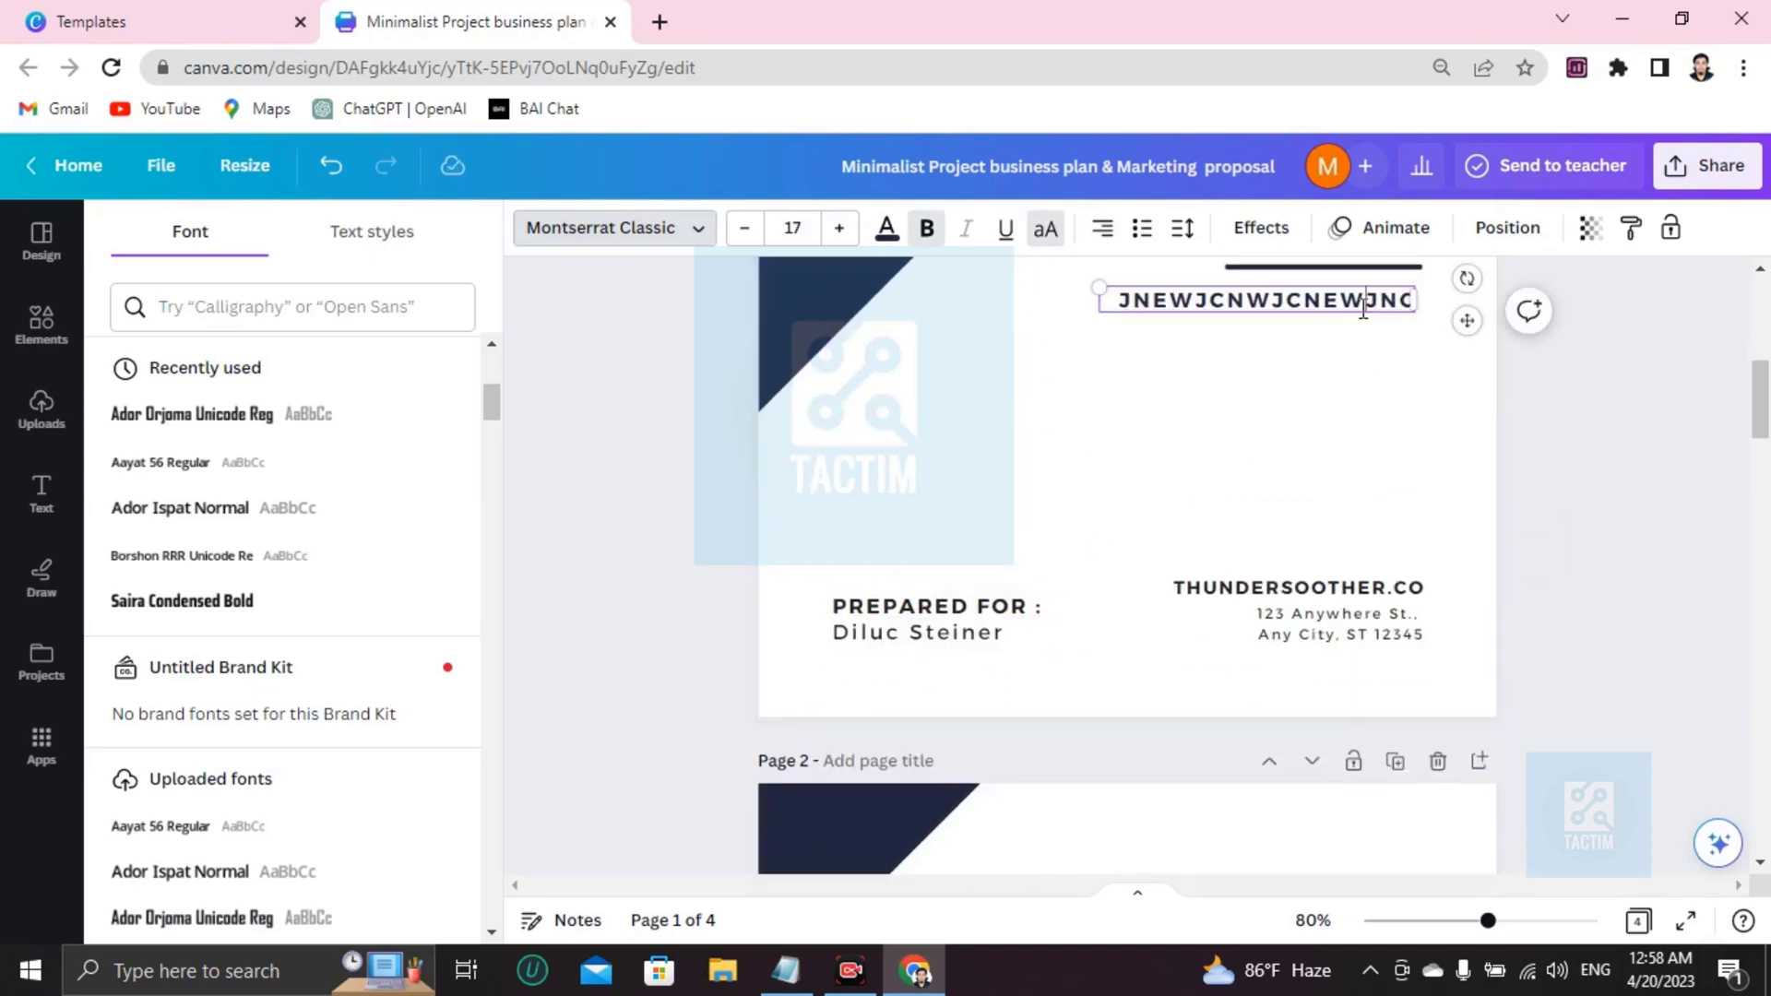
key(BackSpace)
key(BackSpace)
key(BackSpace)
key(BackSpace)
key(BackSpace)
key(BackSpace)
key(BackSpace)
key(BackSpace)
key(BackSpace)
key(BackSpace)
key(BackSpace)
key(BackSpace)
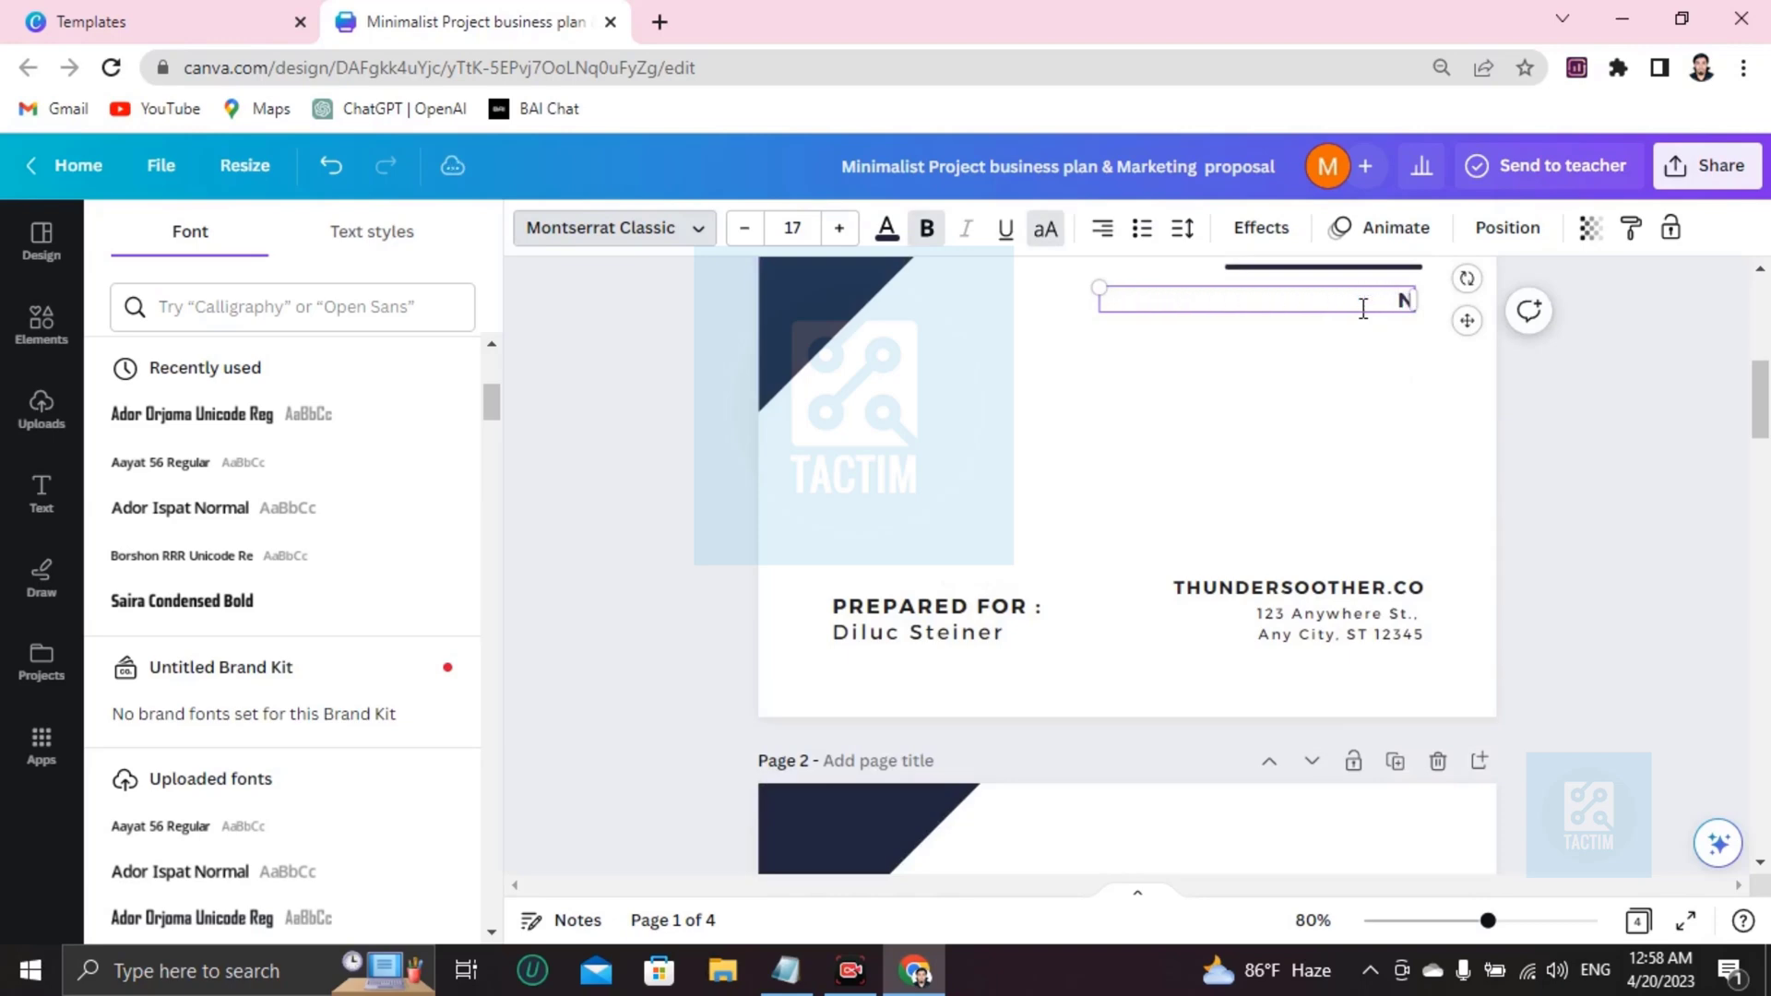
text(1 APRIOL)
key(BackSpace)
key(BackSpace)
key(BackSpace)
text(IIL, 2023)
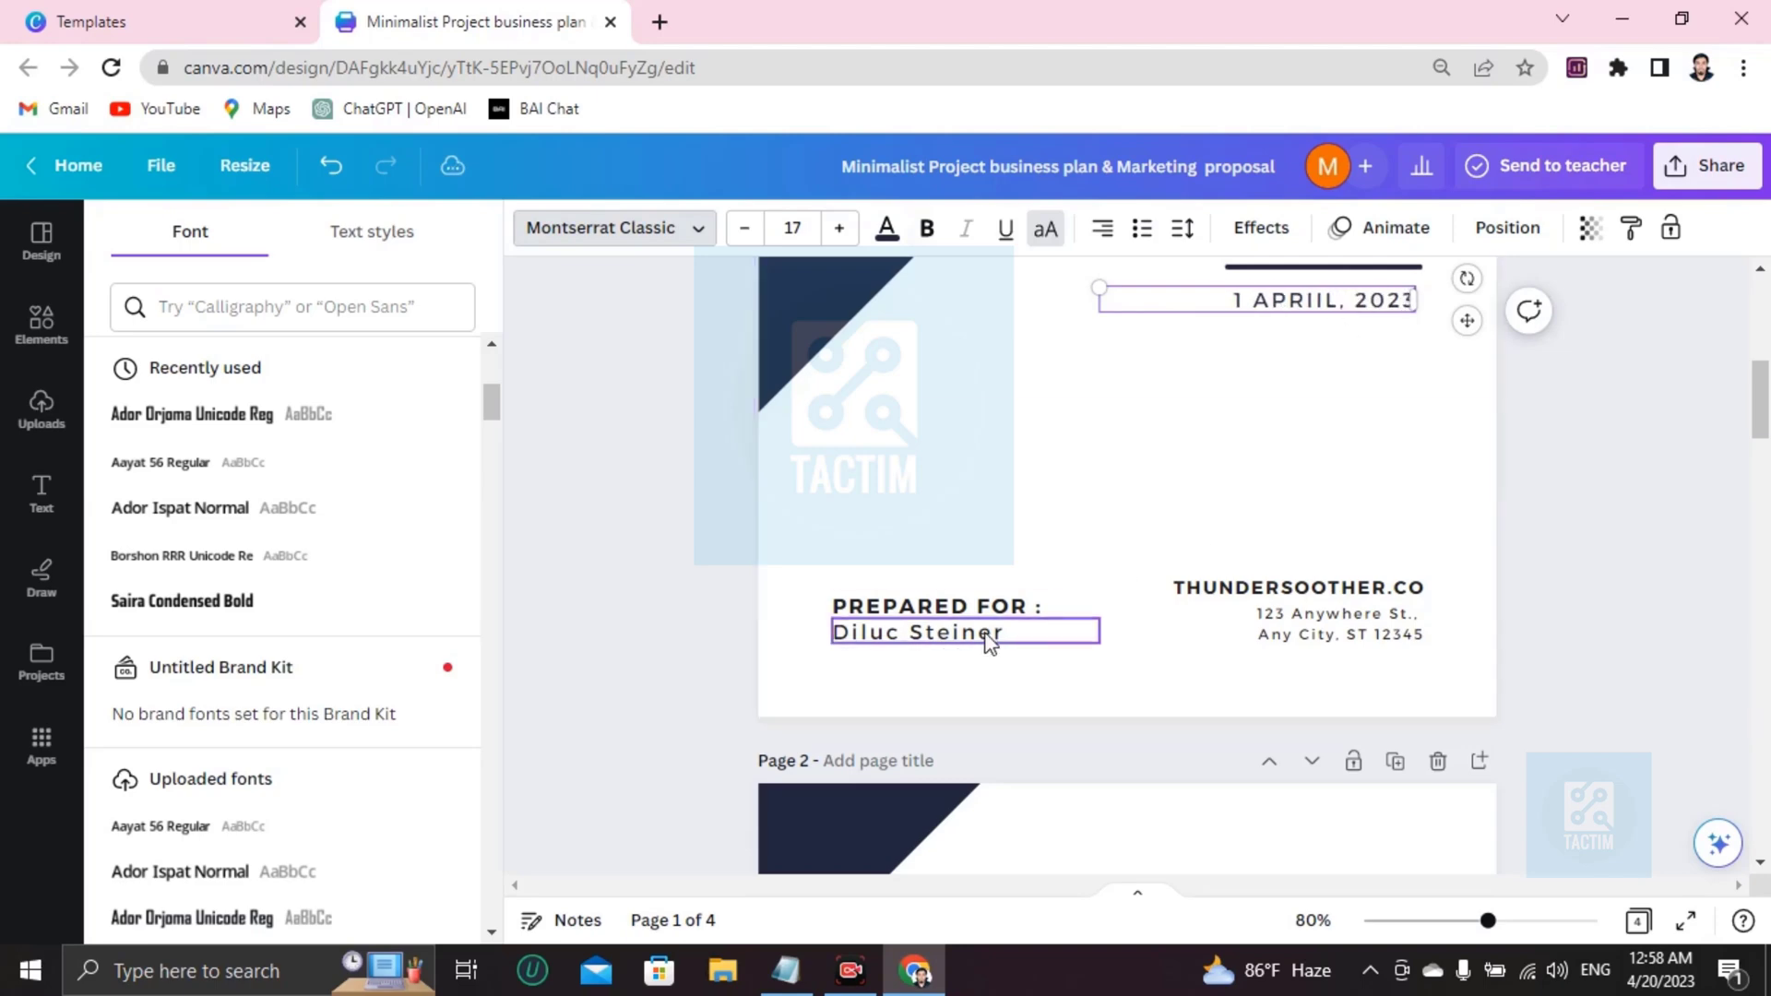
Replace the Prepared For name with the client's full name.
double_click(912, 636)
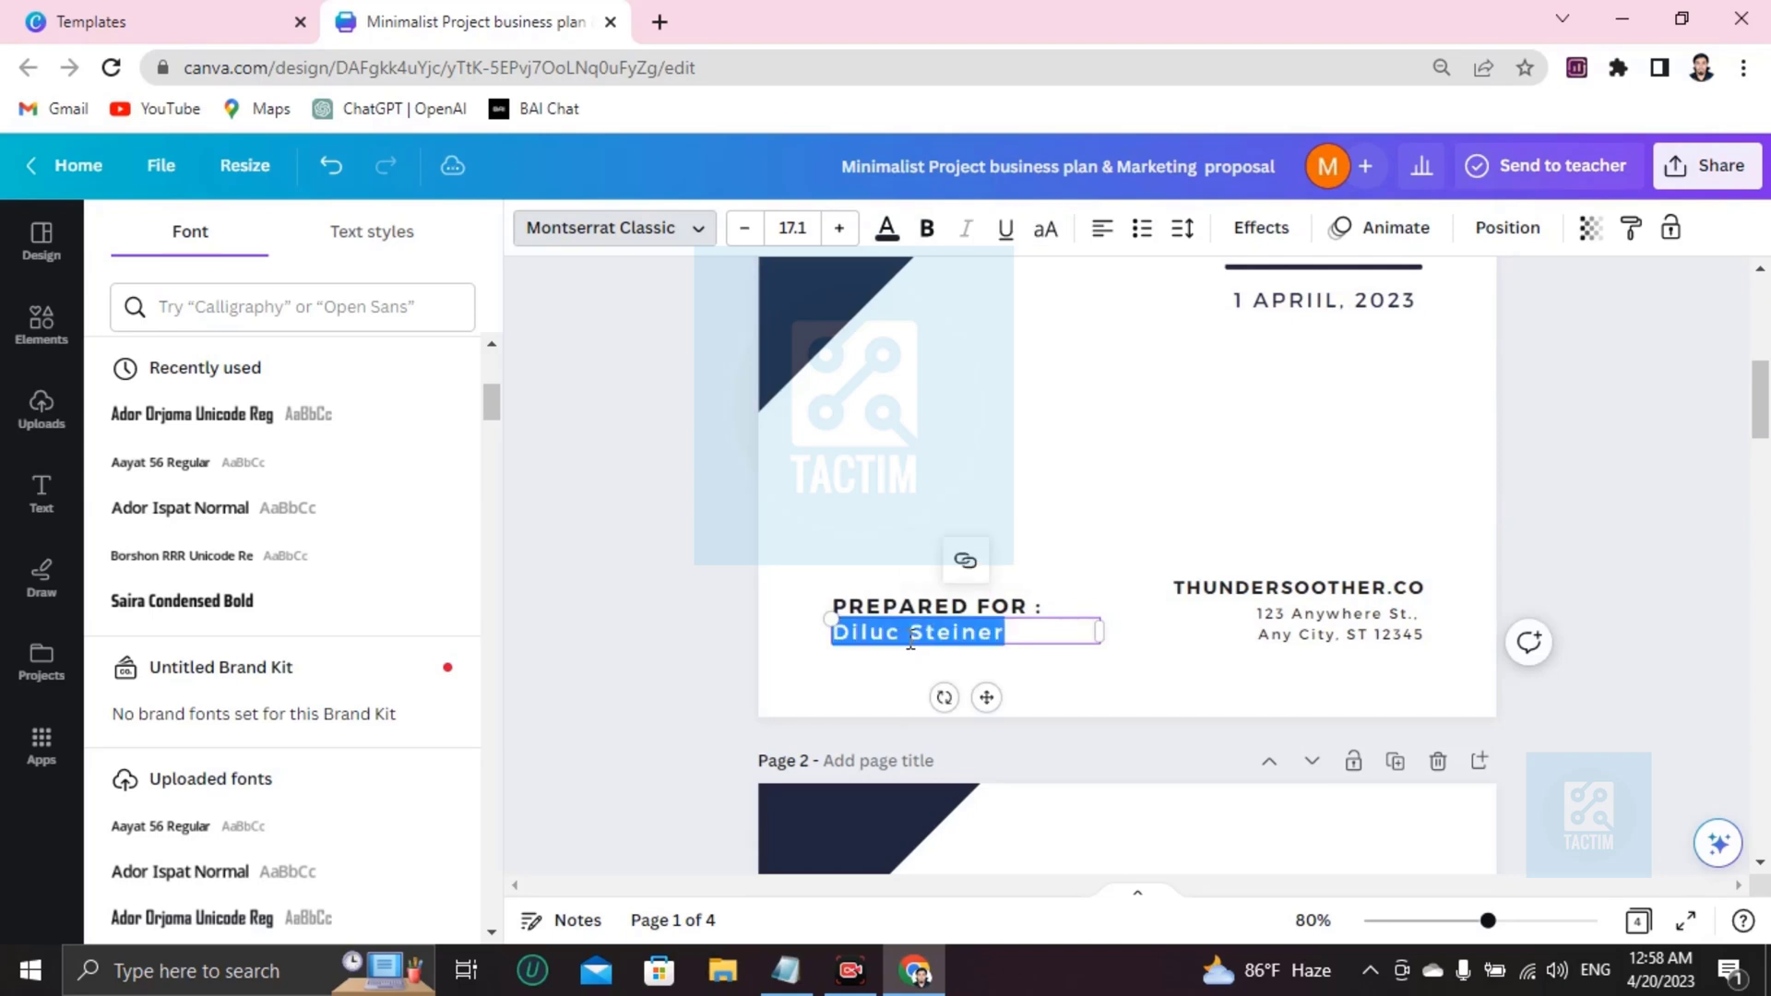
key(BackSpace)
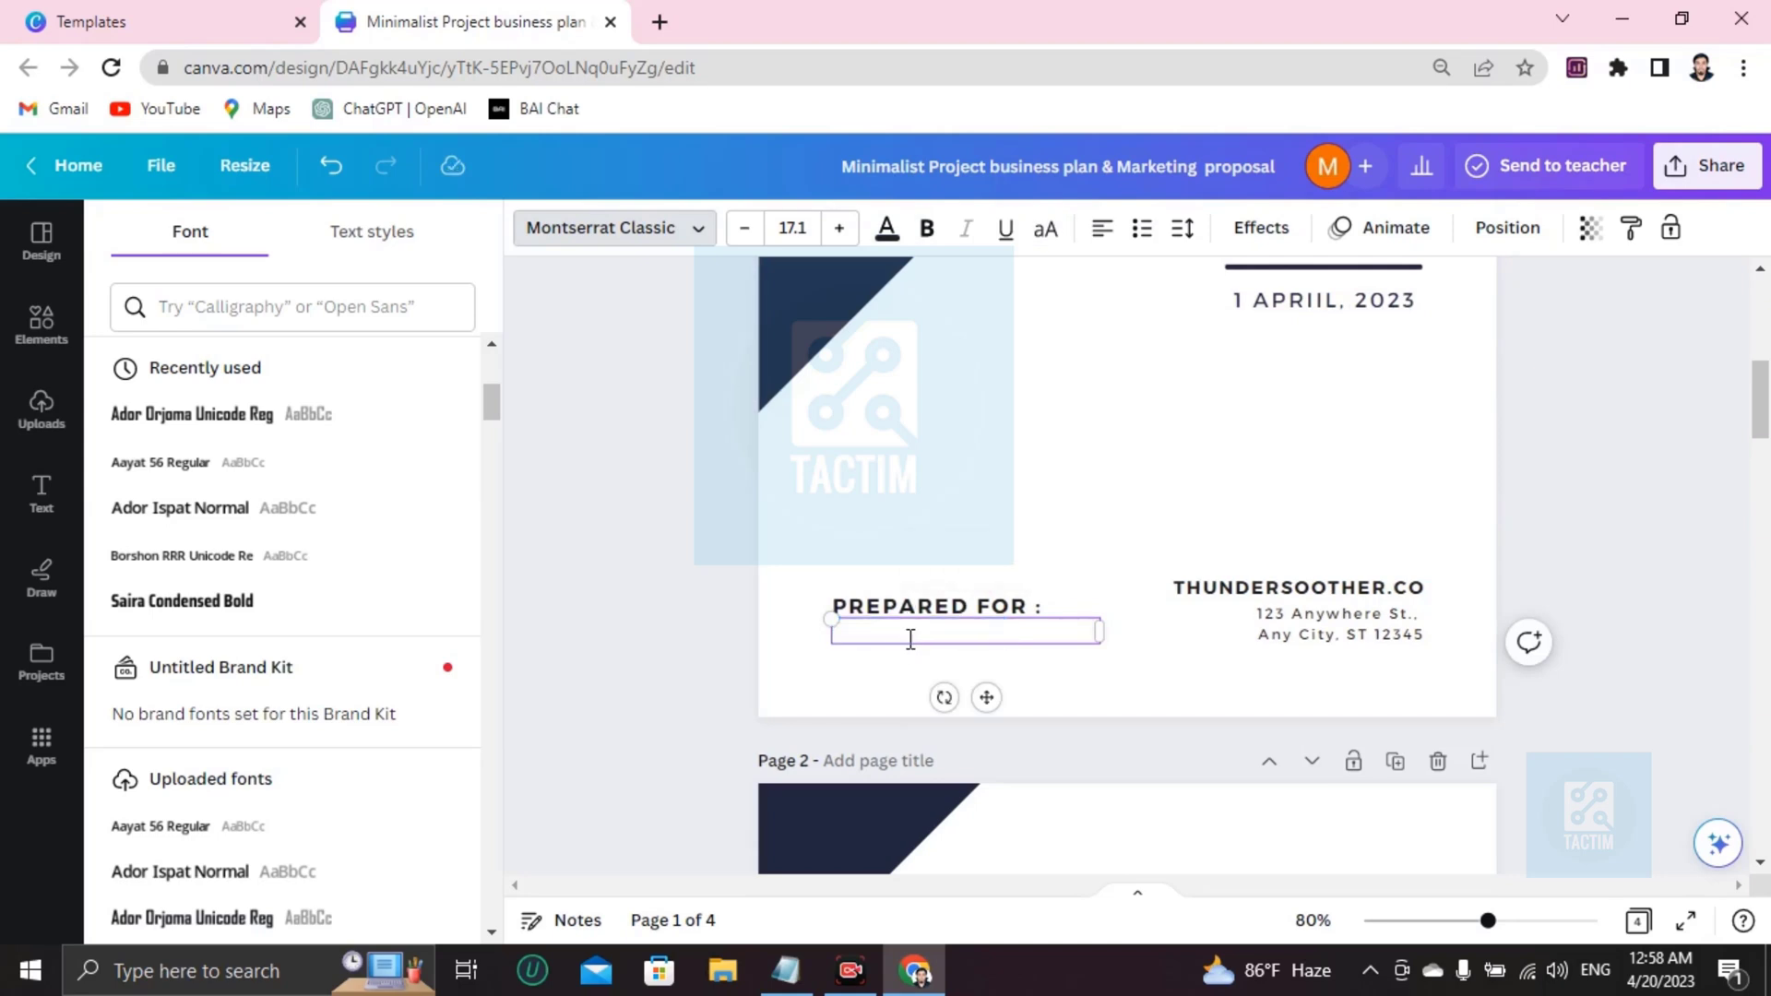
text(peter parker)
key(Tab)
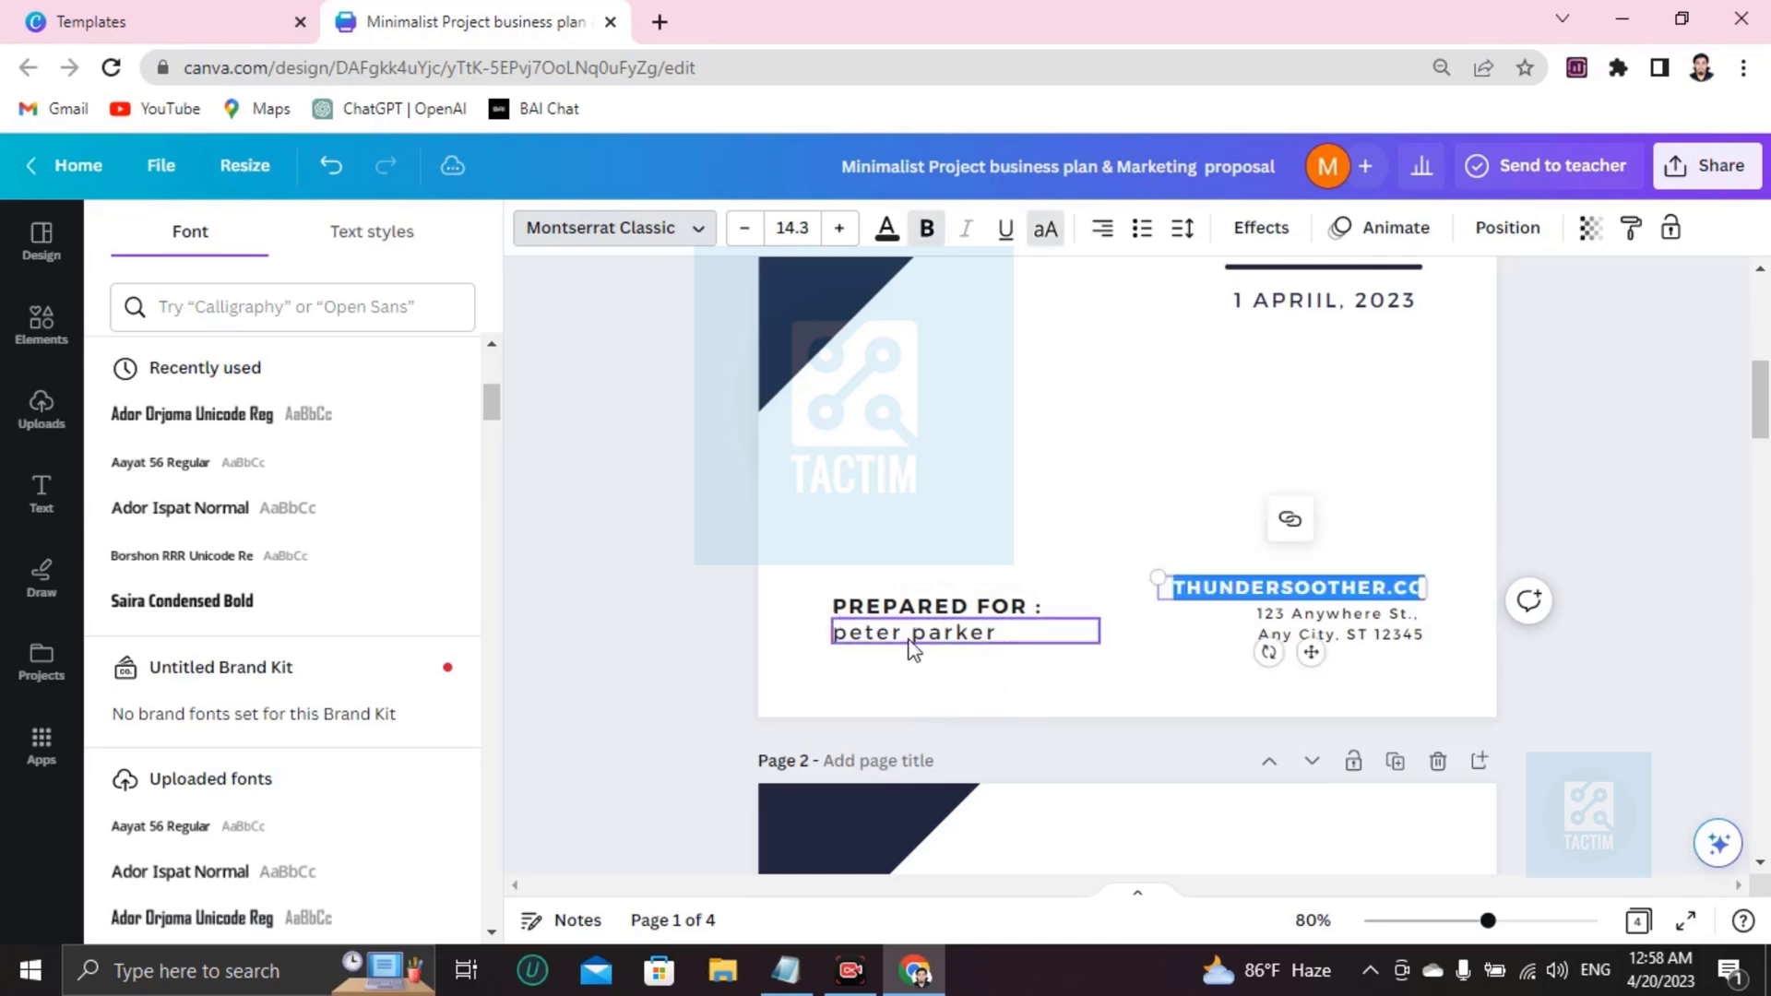
click(1120, 645)
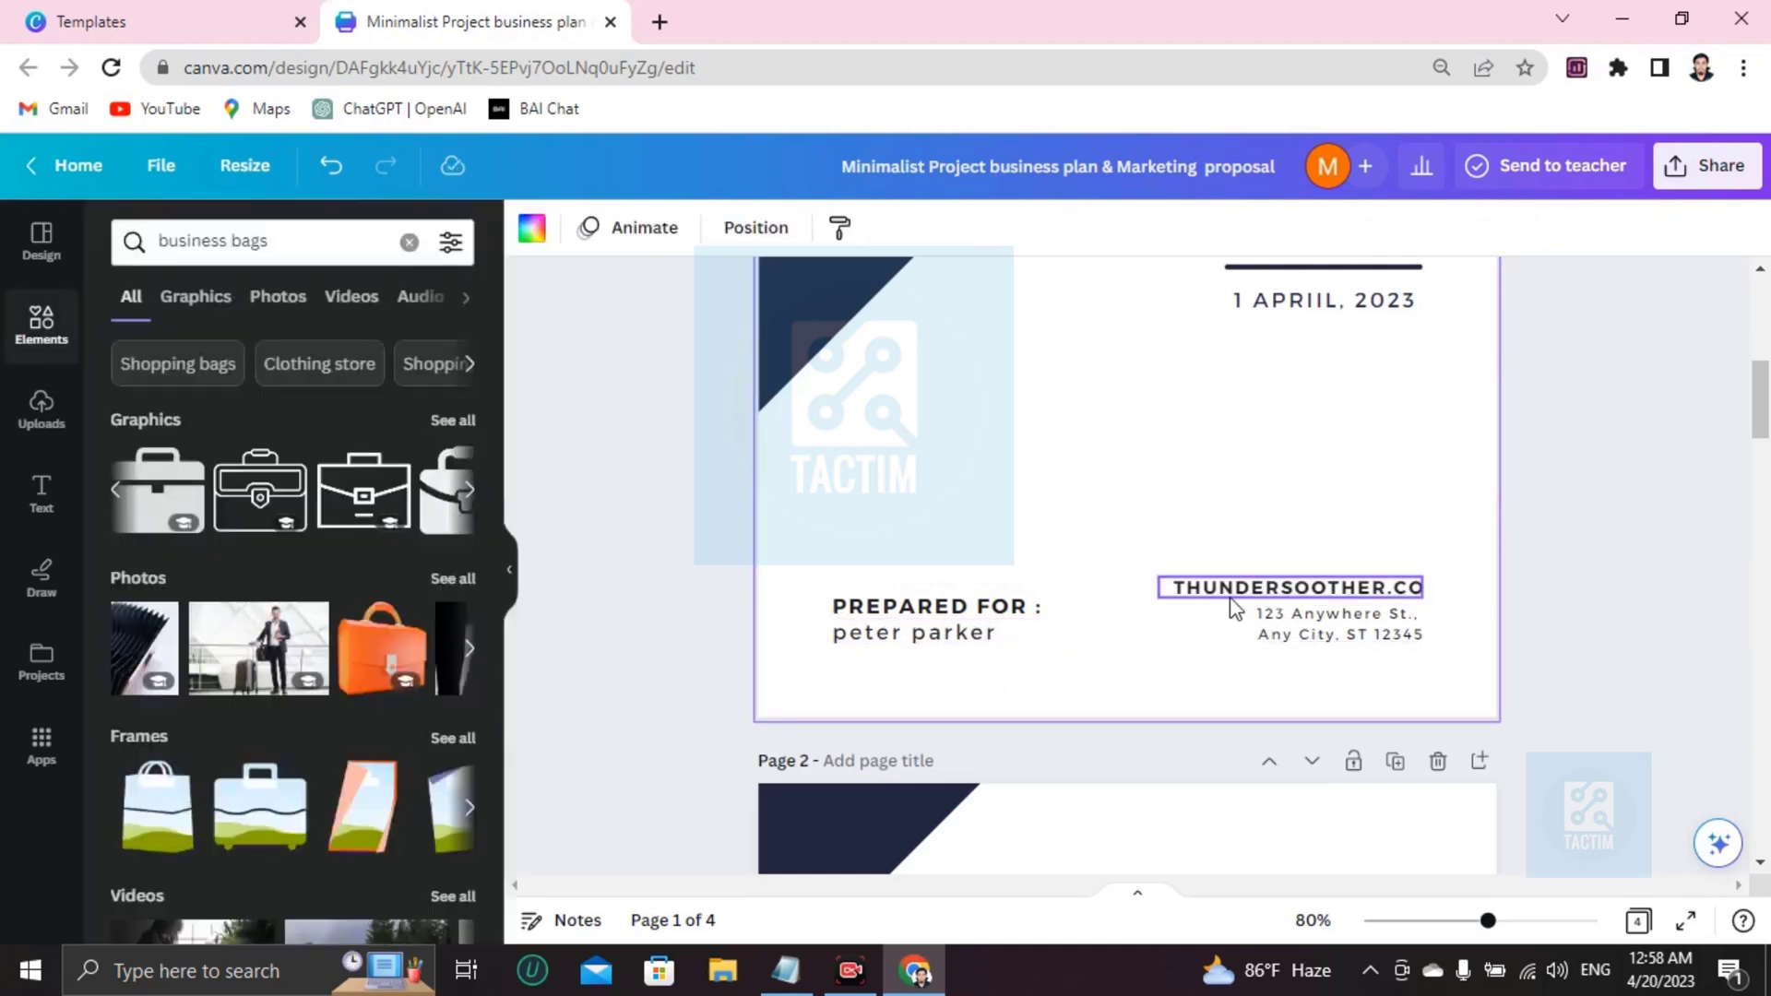
Rename the company to 'SOIHOEWCWEBC', retype the city line with placeholder letters, and scroll to page 2.
click(1376, 586)
double_click(1376, 587)
key(BackSpace)
text(SOIHOEWCWEBC)
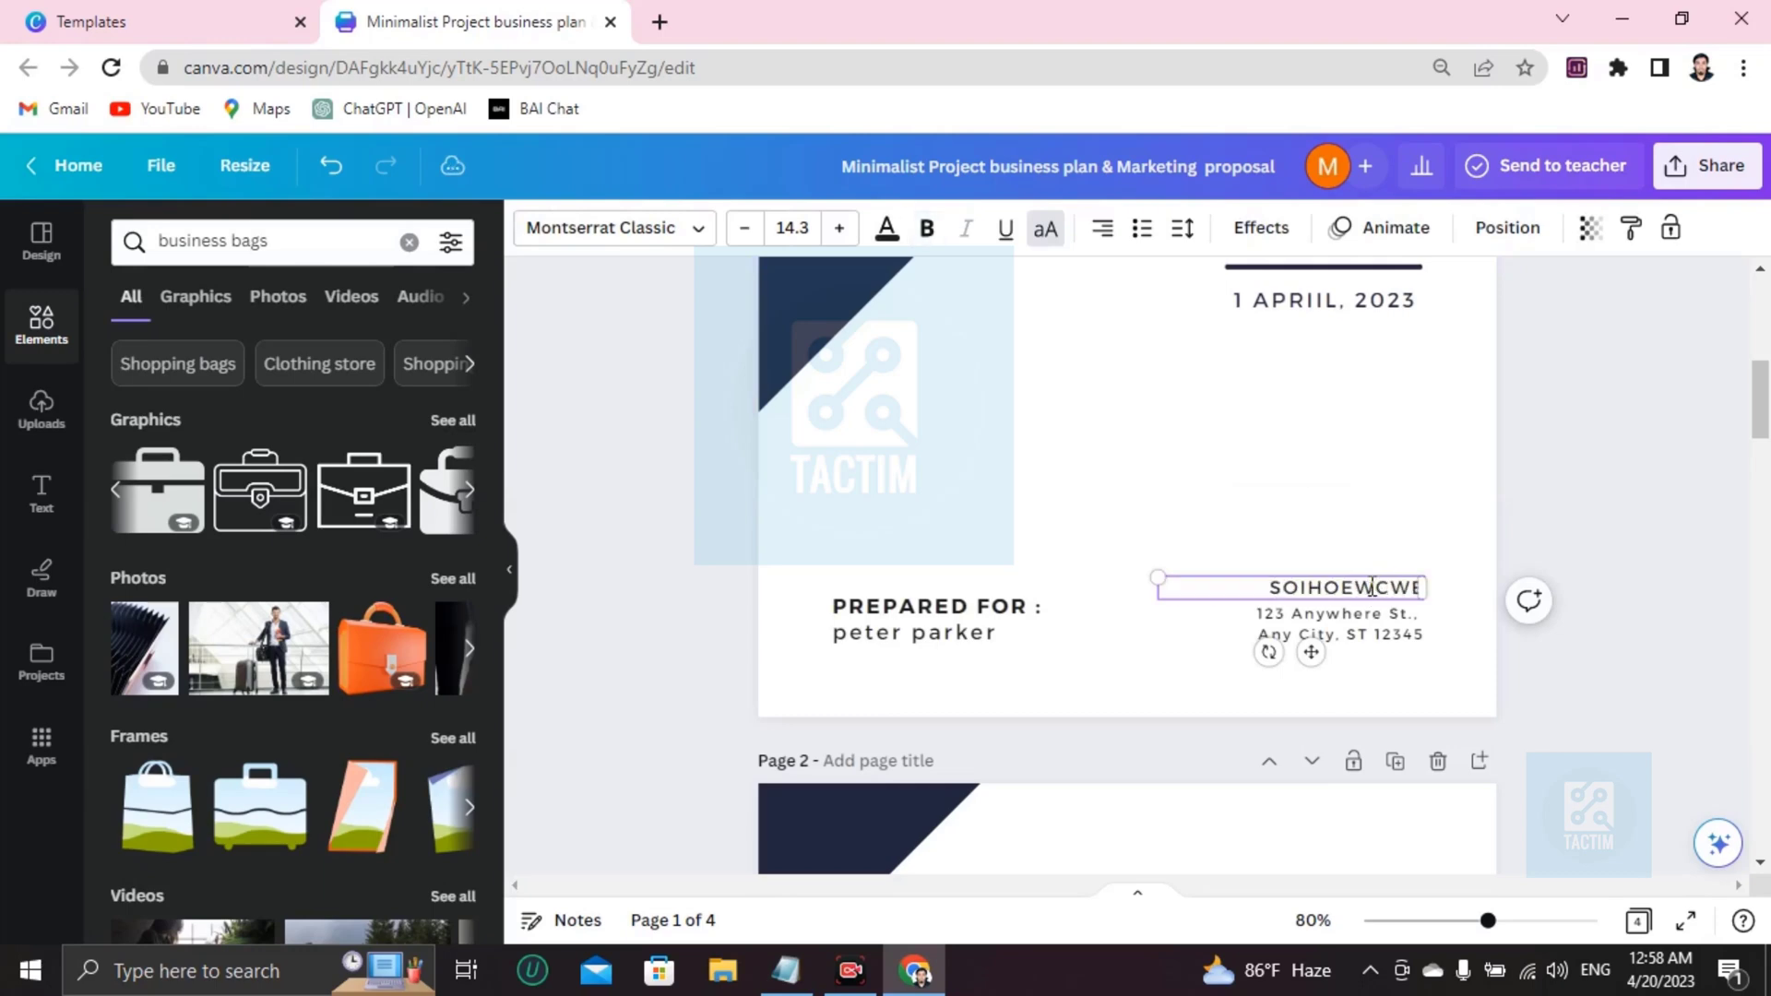
click(1376, 643)
triple_click(1375, 634)
text(d=ewpoewncjewbcjewb)
scroll(1137, 687, down, 5)
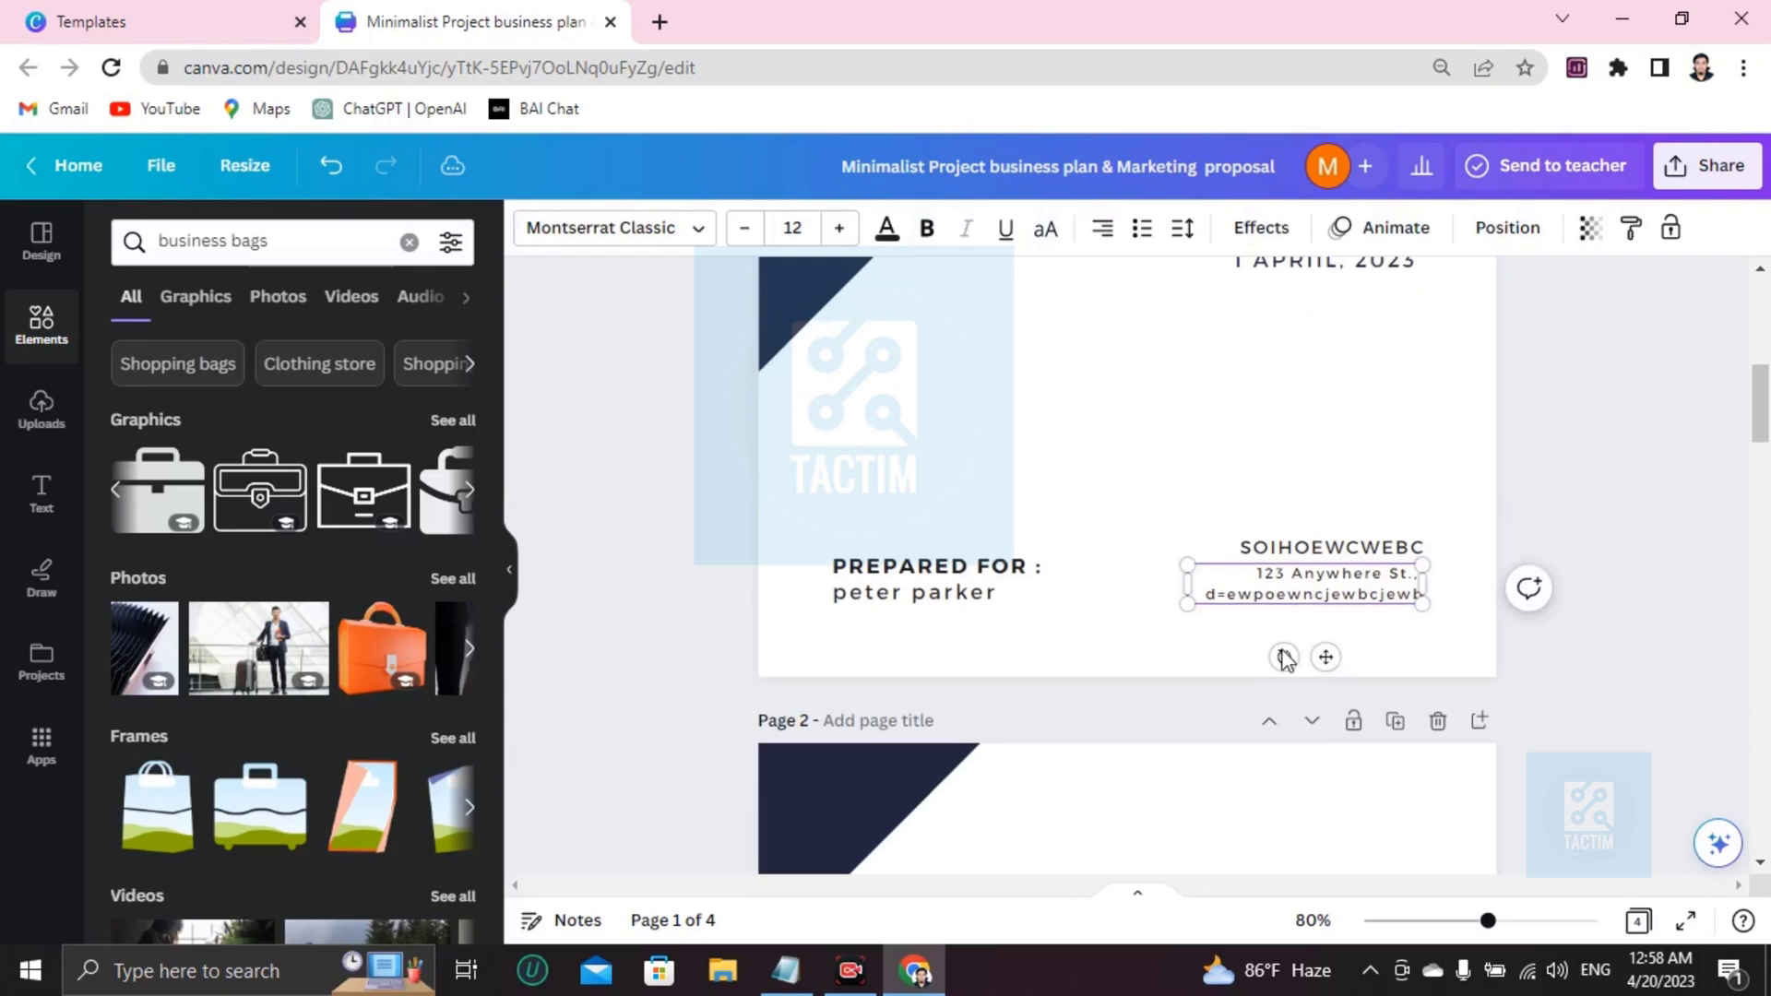
scroll(1137, 687, down, 2)
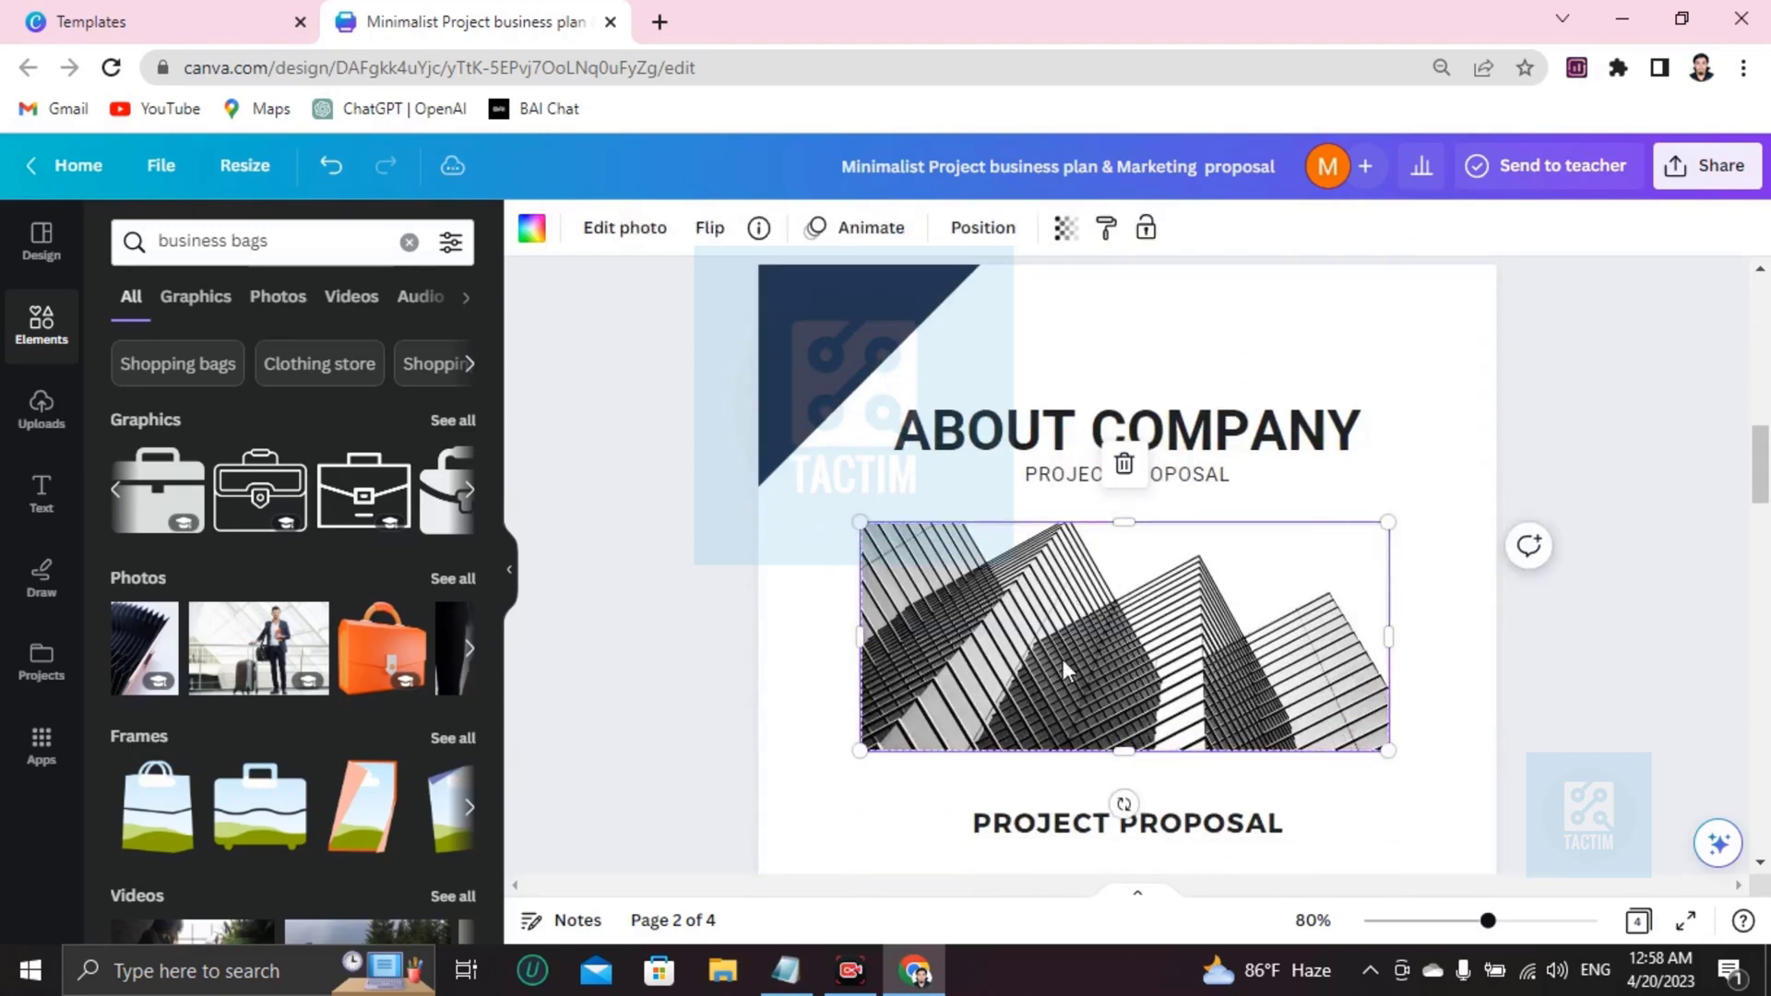
Delete the ABOUT COMPANY frame's building photo, then try and undo dropping an uploaded portrait into it.
key(Delete)
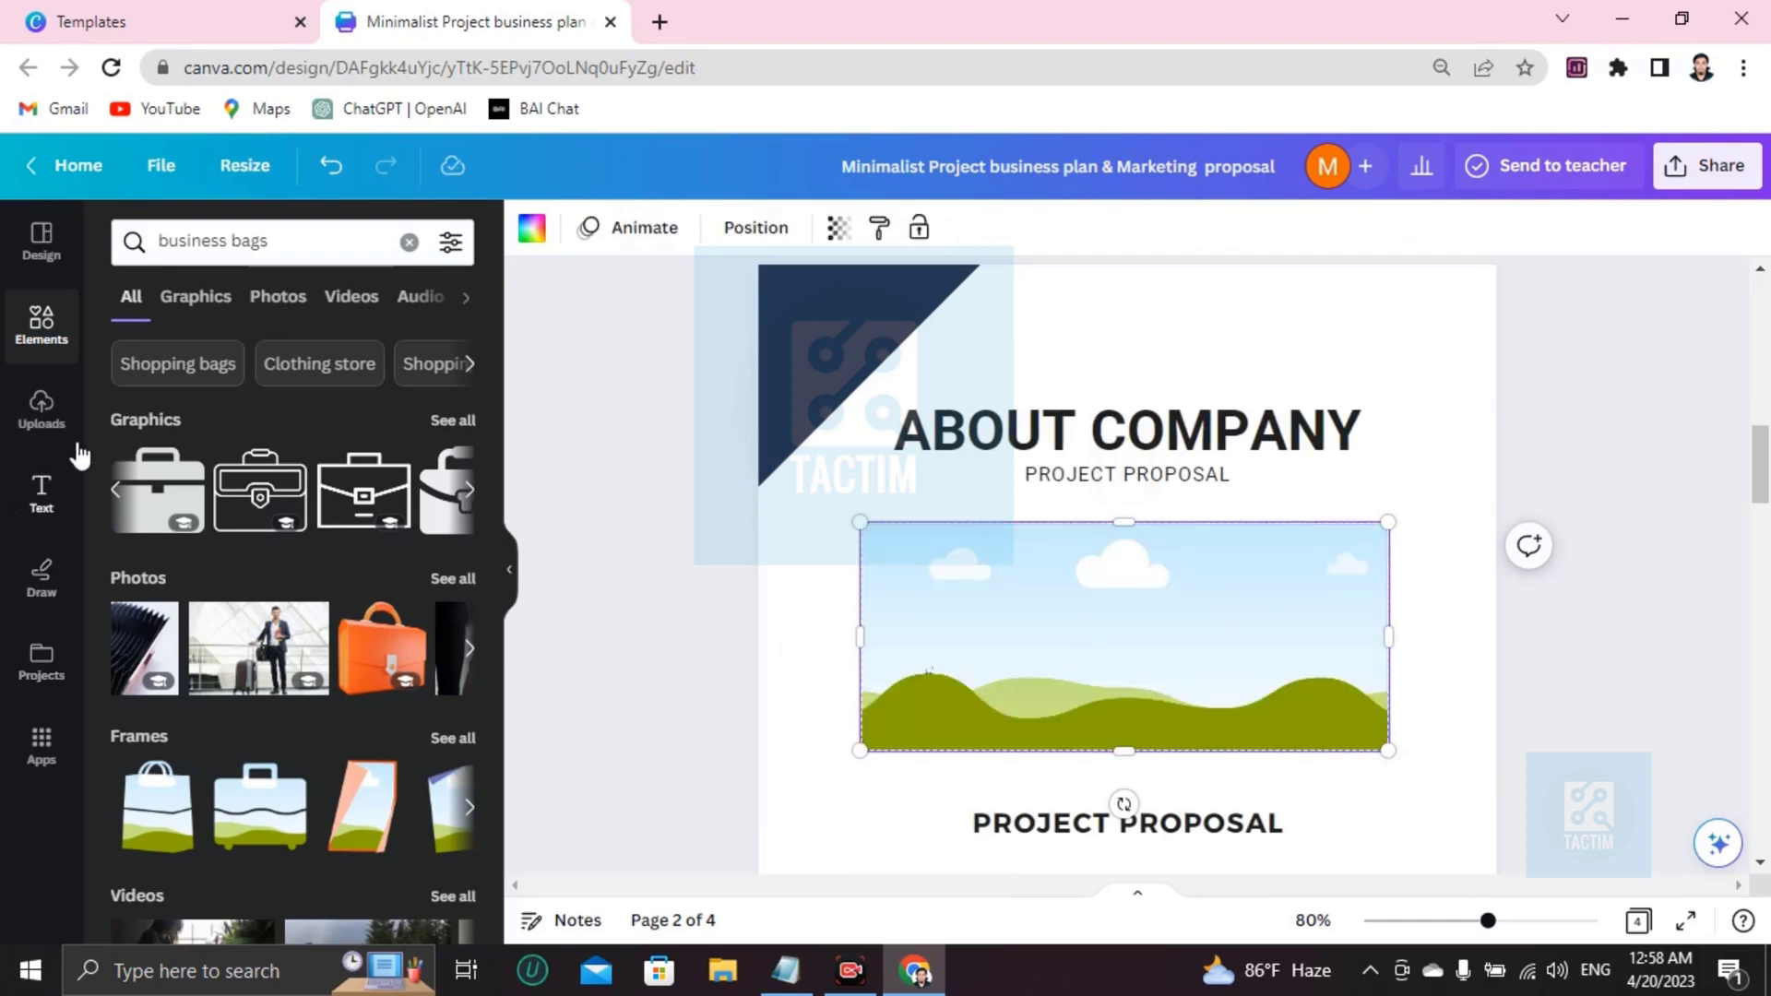
click(40, 411)
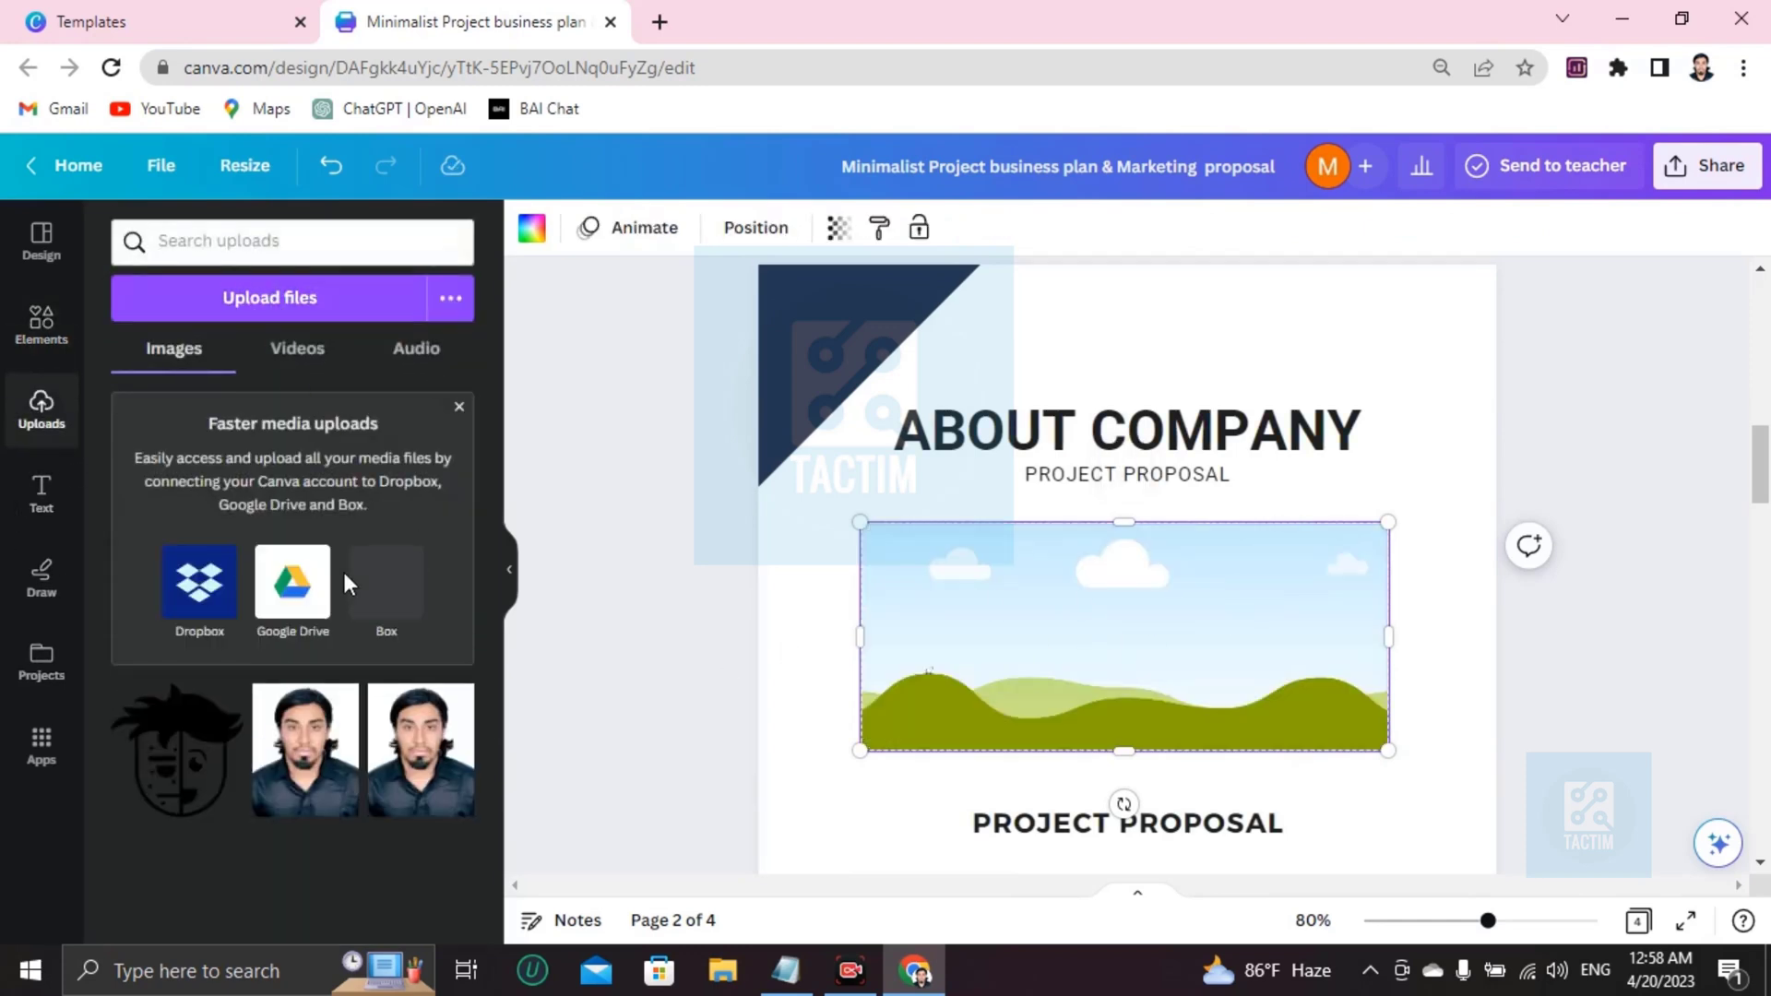
click(304, 297)
click(795, 580)
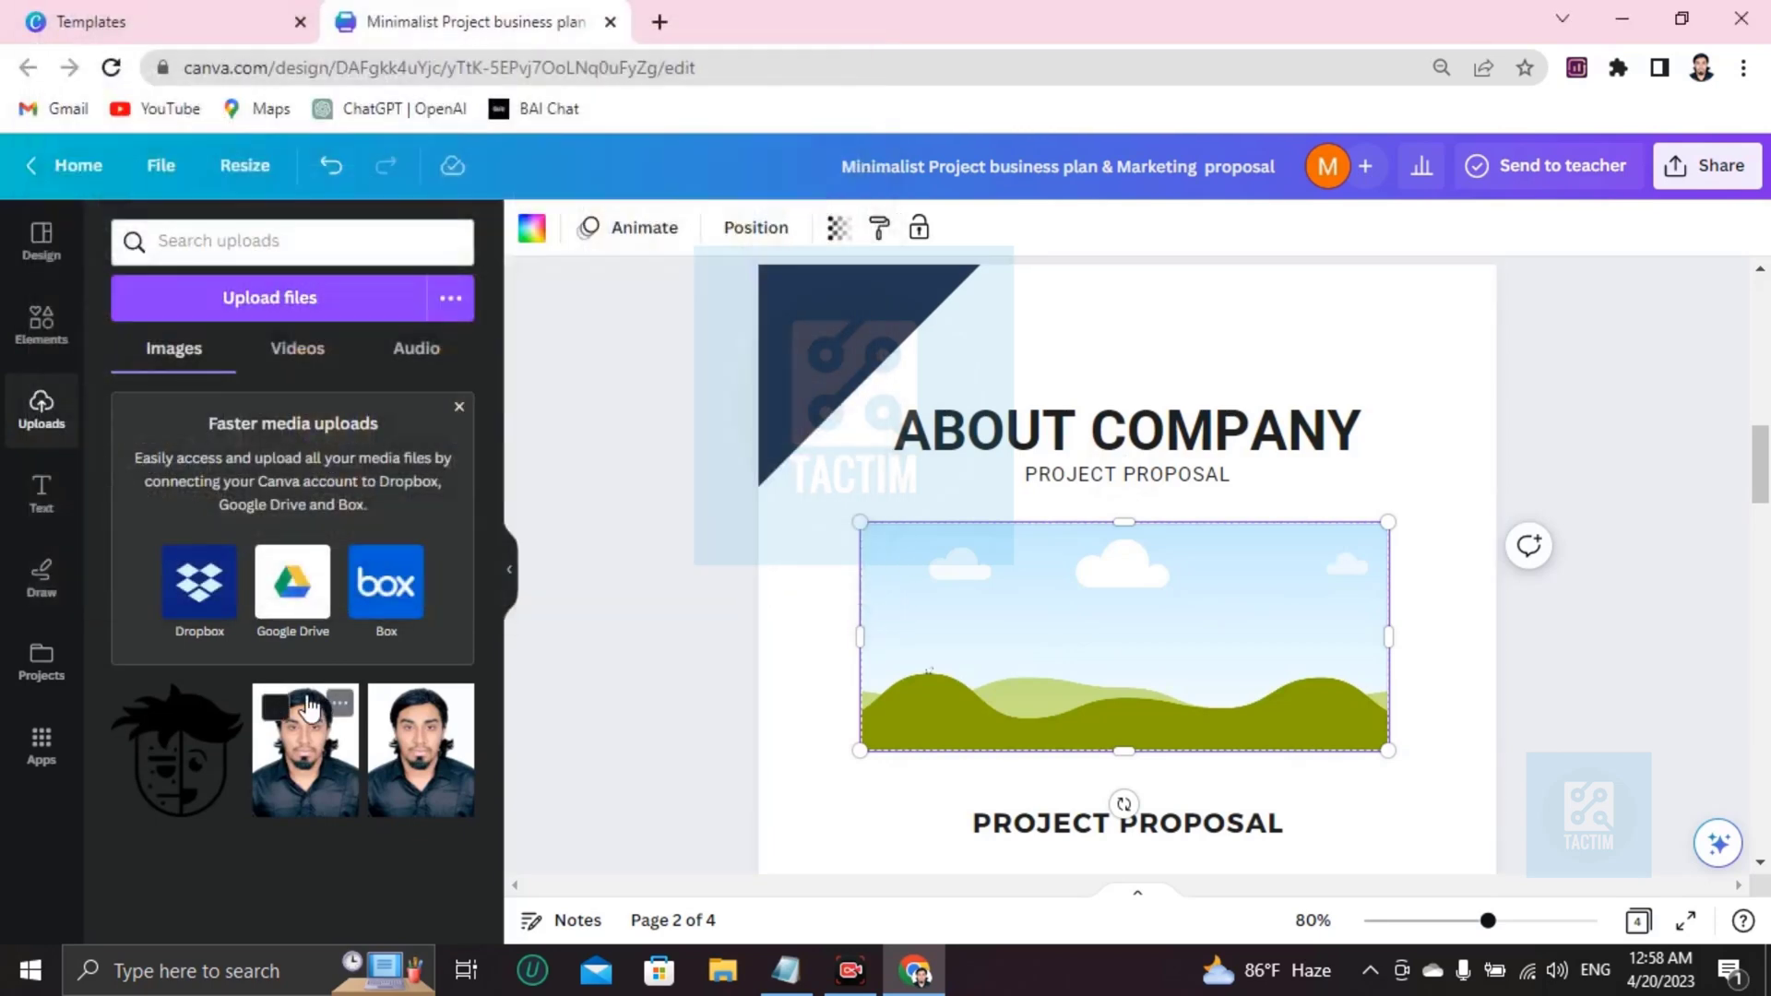
drag(304, 747, 1051, 690)
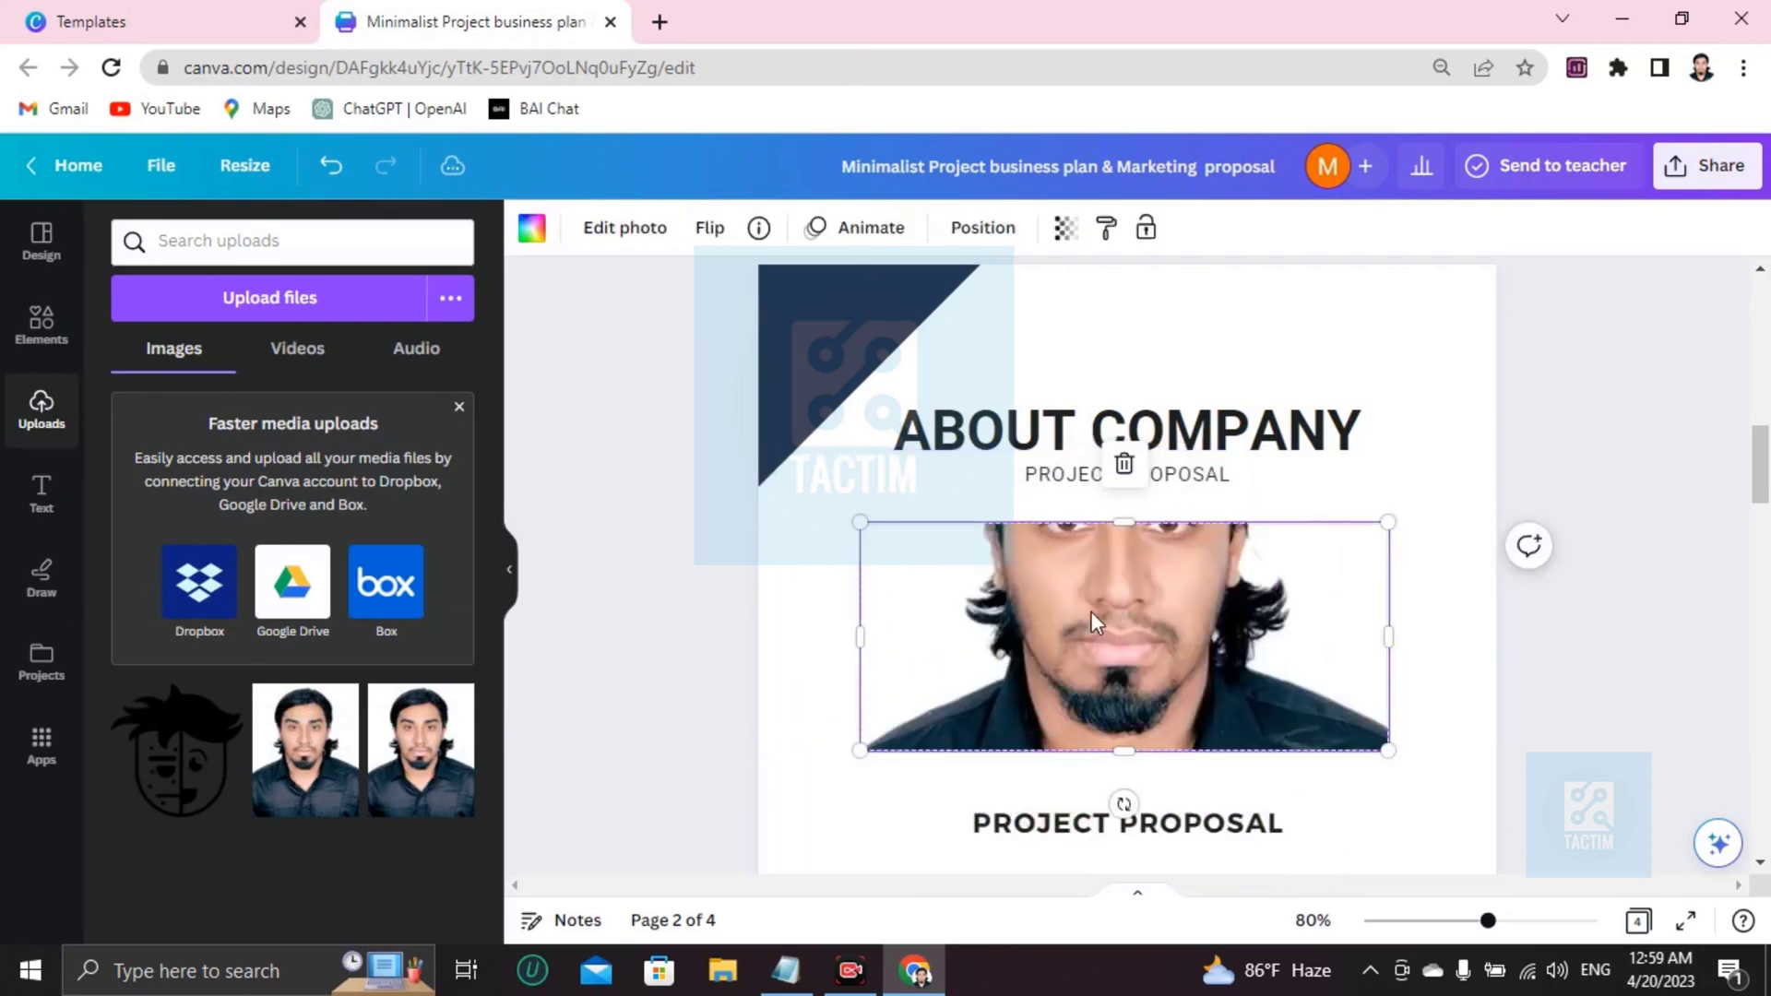
key(ctrl+z)
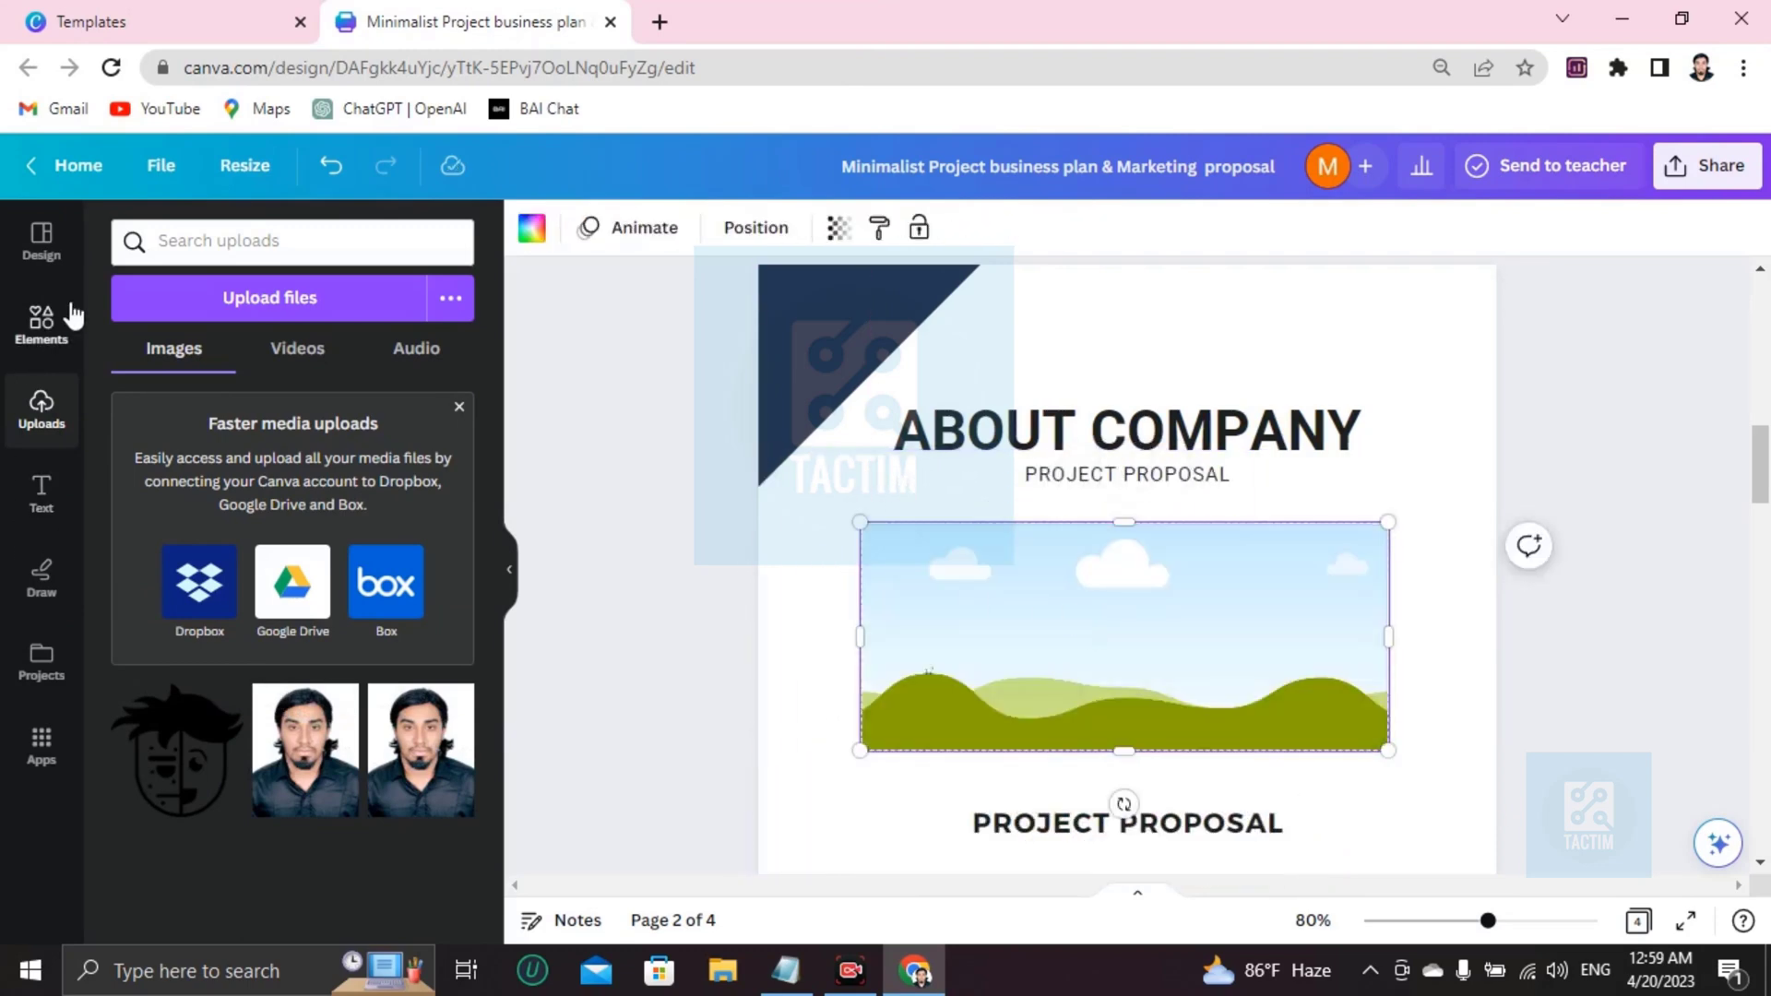
click(19, 330)
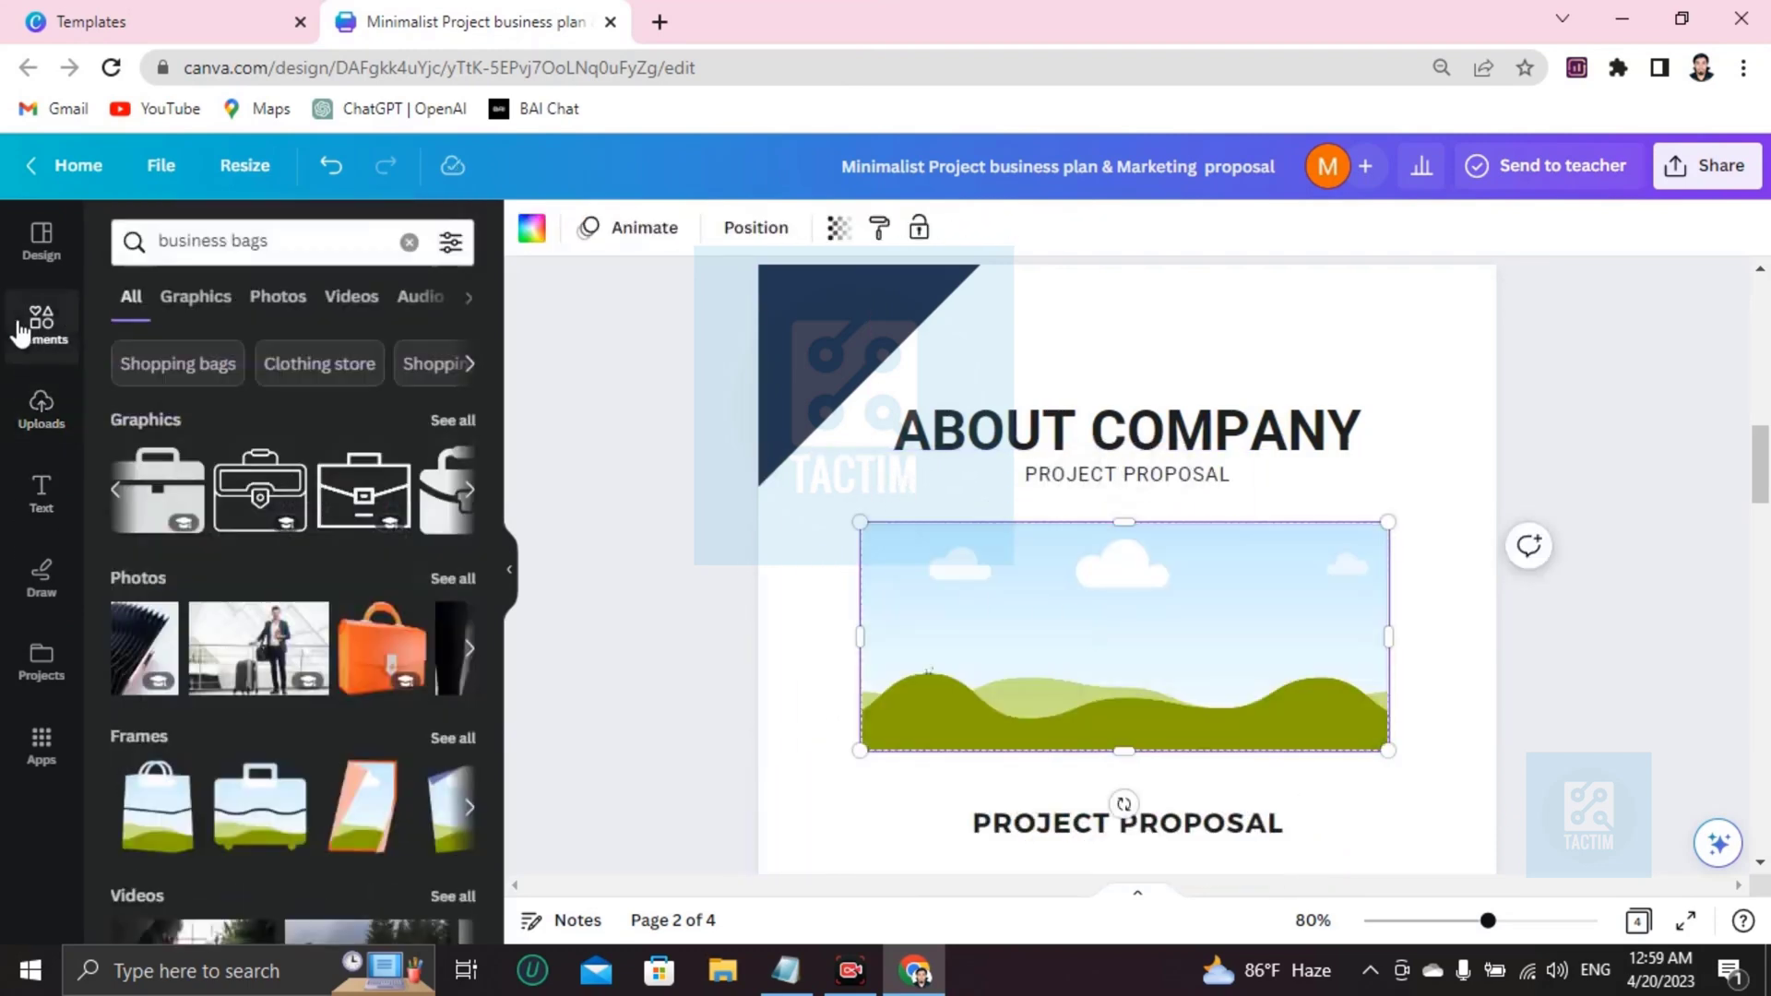
Search elements for 'business picture' and drag the office meeting photo into the ABOUT COMPANY frame.
click(409, 241)
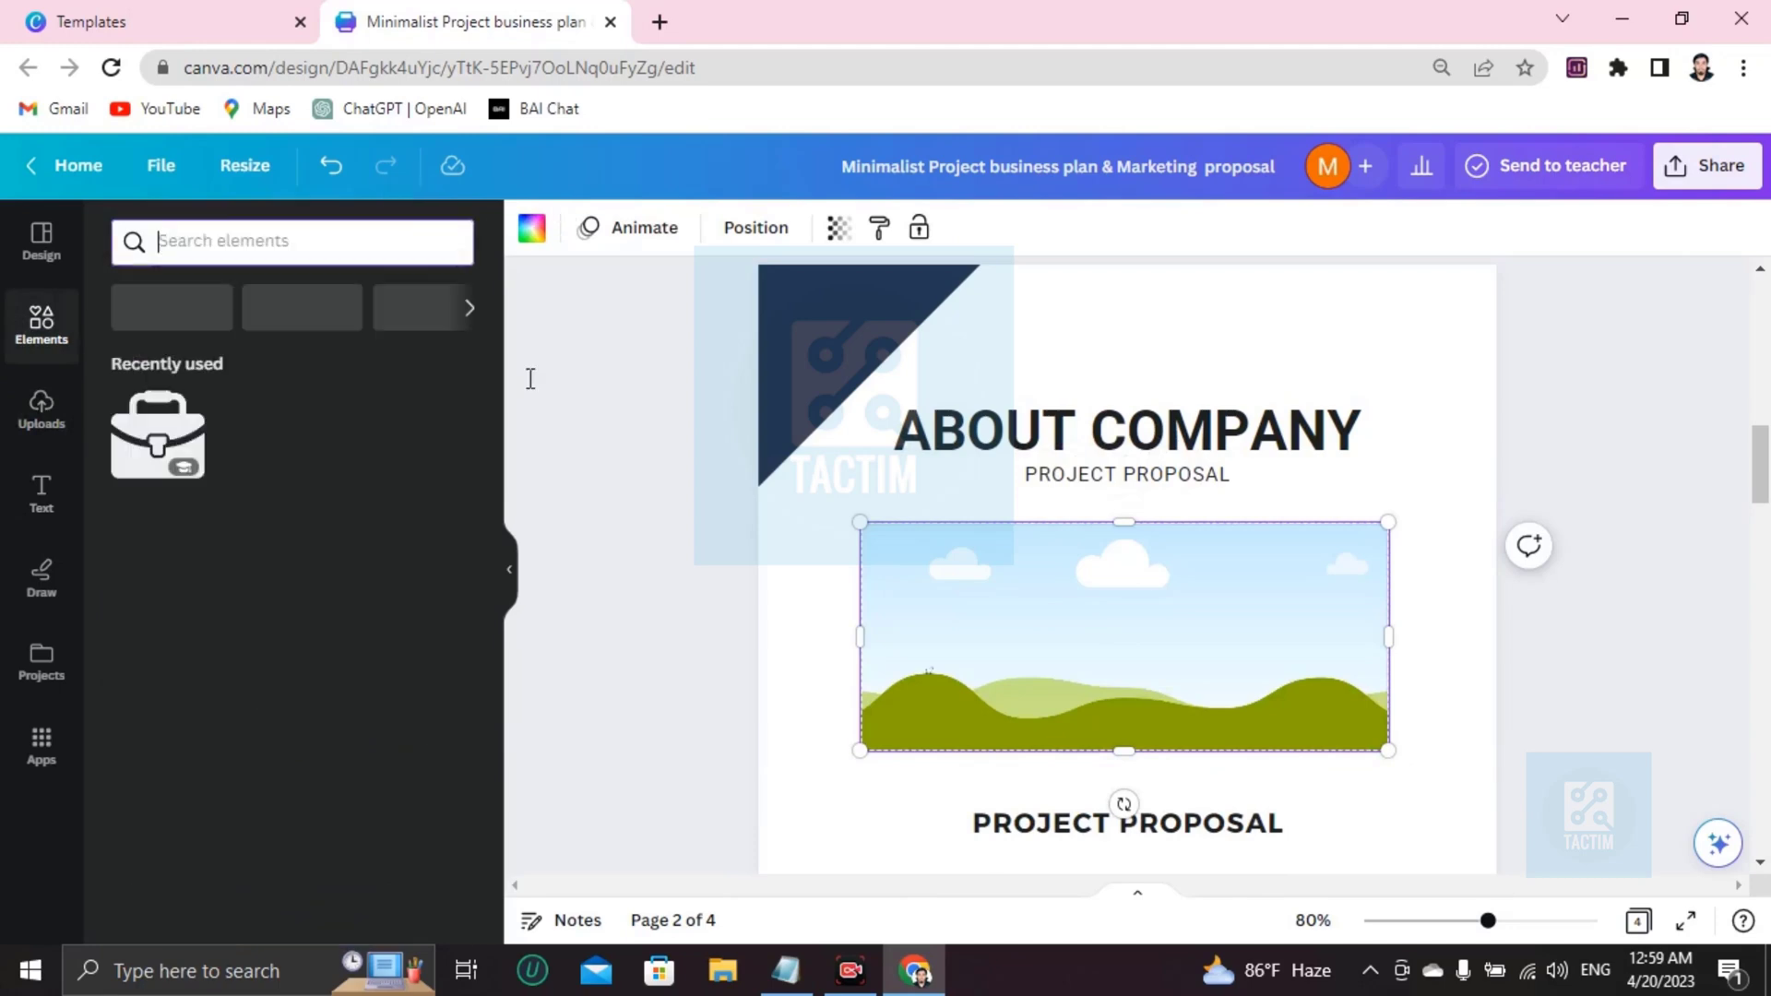
click(280, 254)
text(business po)
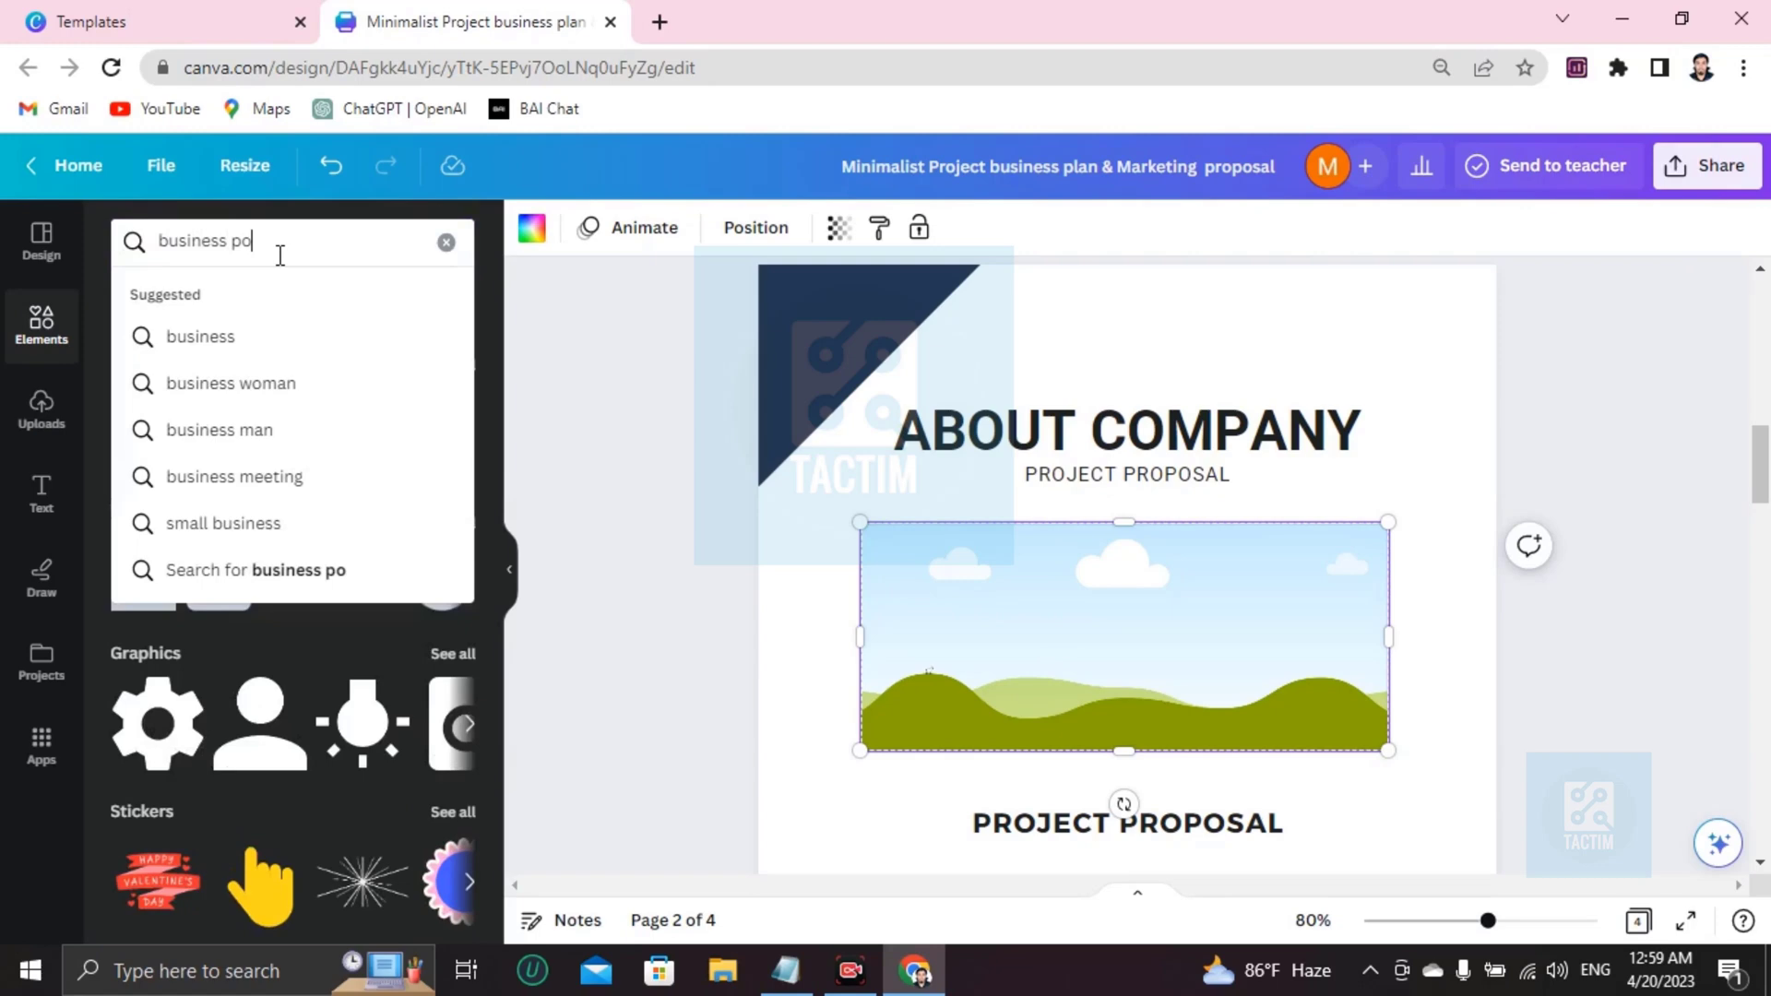
key(BackSpace)
text(icture)
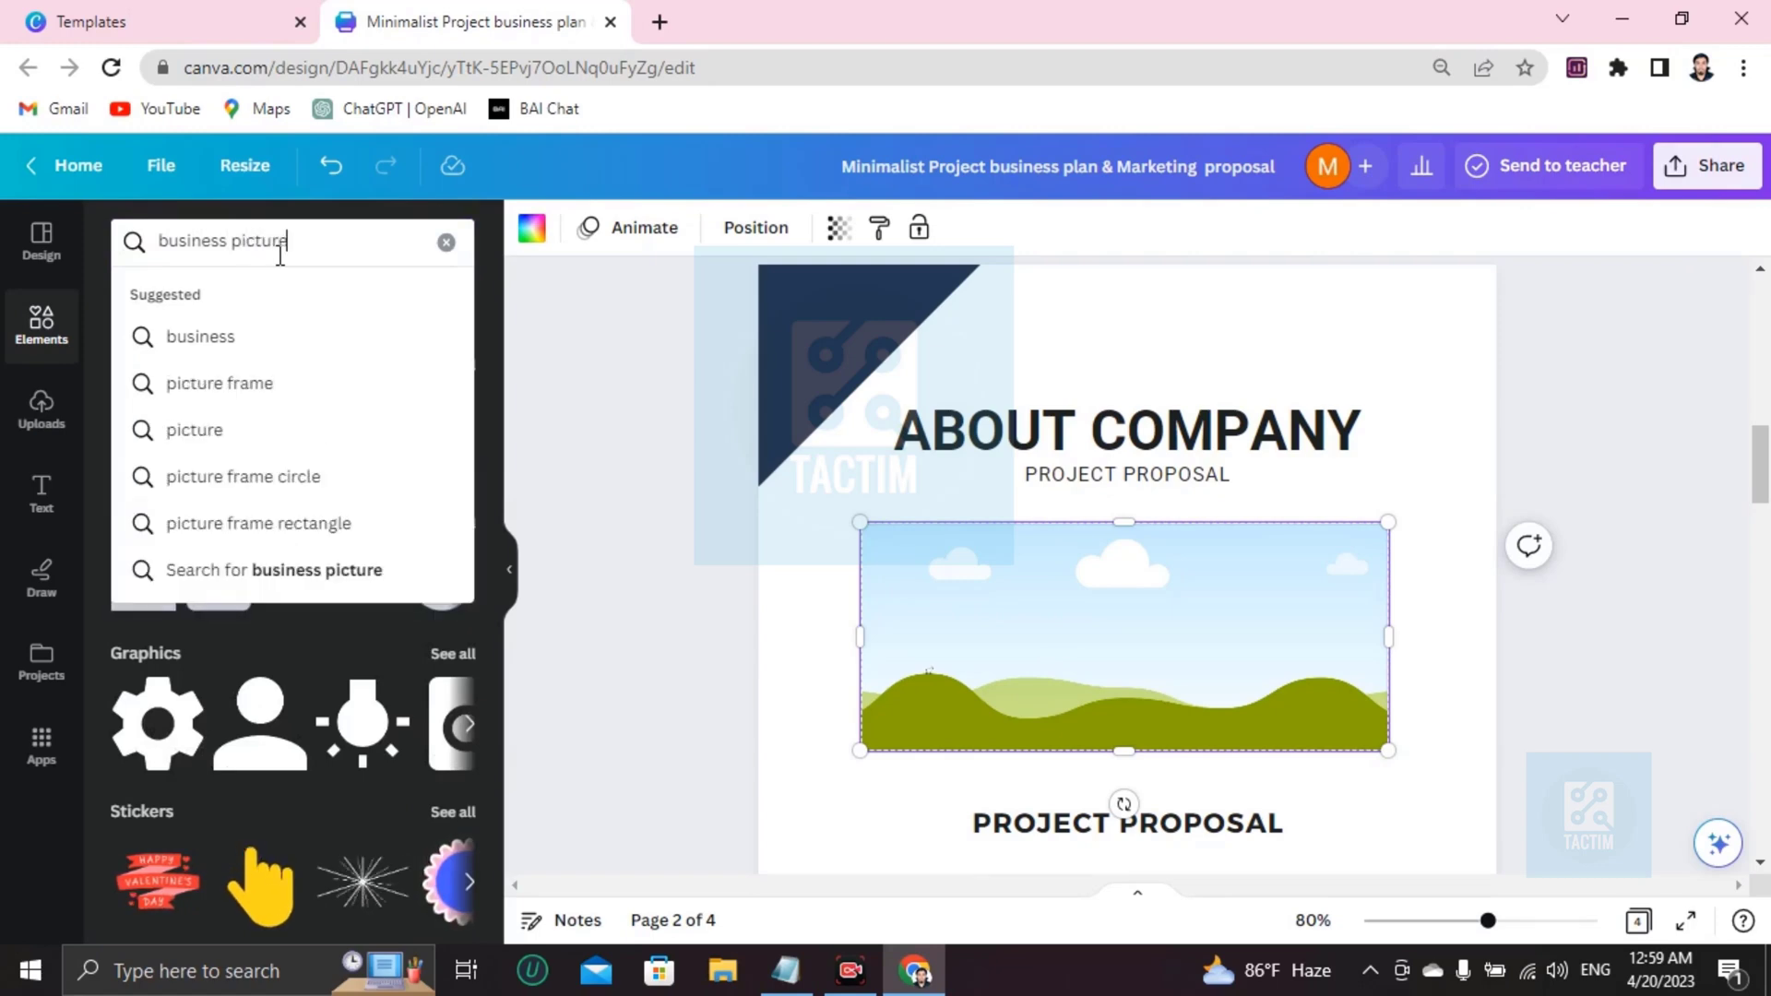
key(Return)
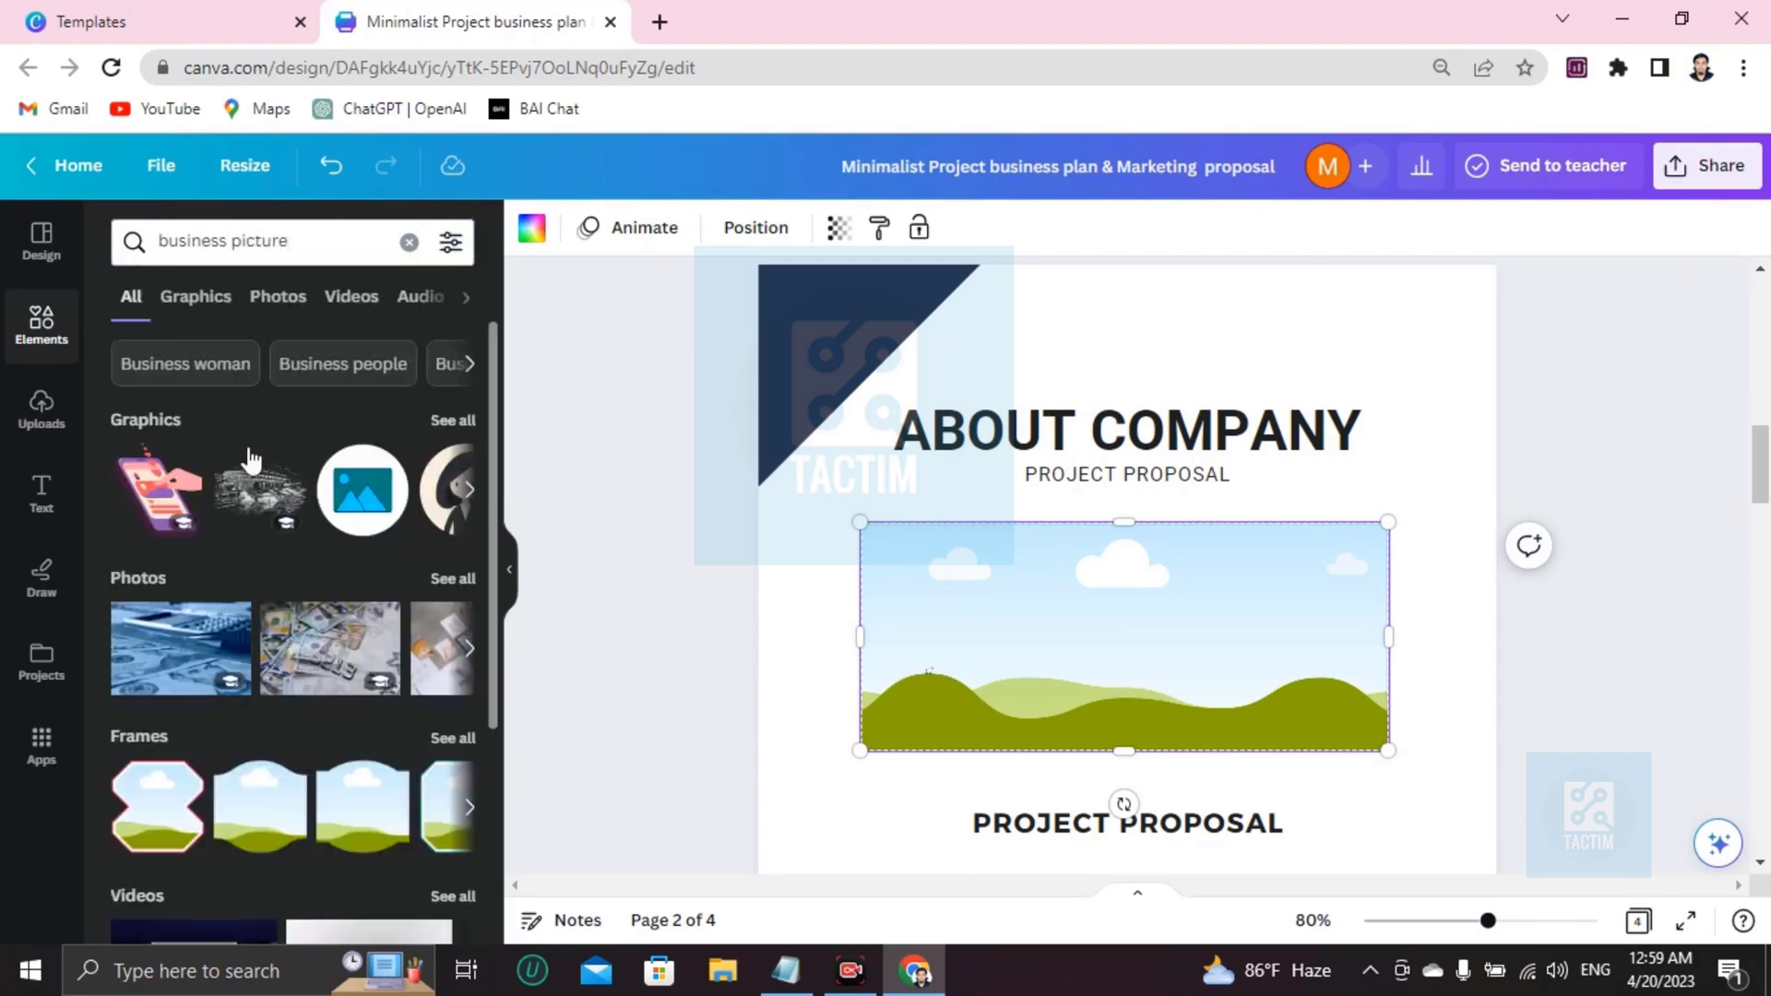
click(471, 645)
click(471, 653)
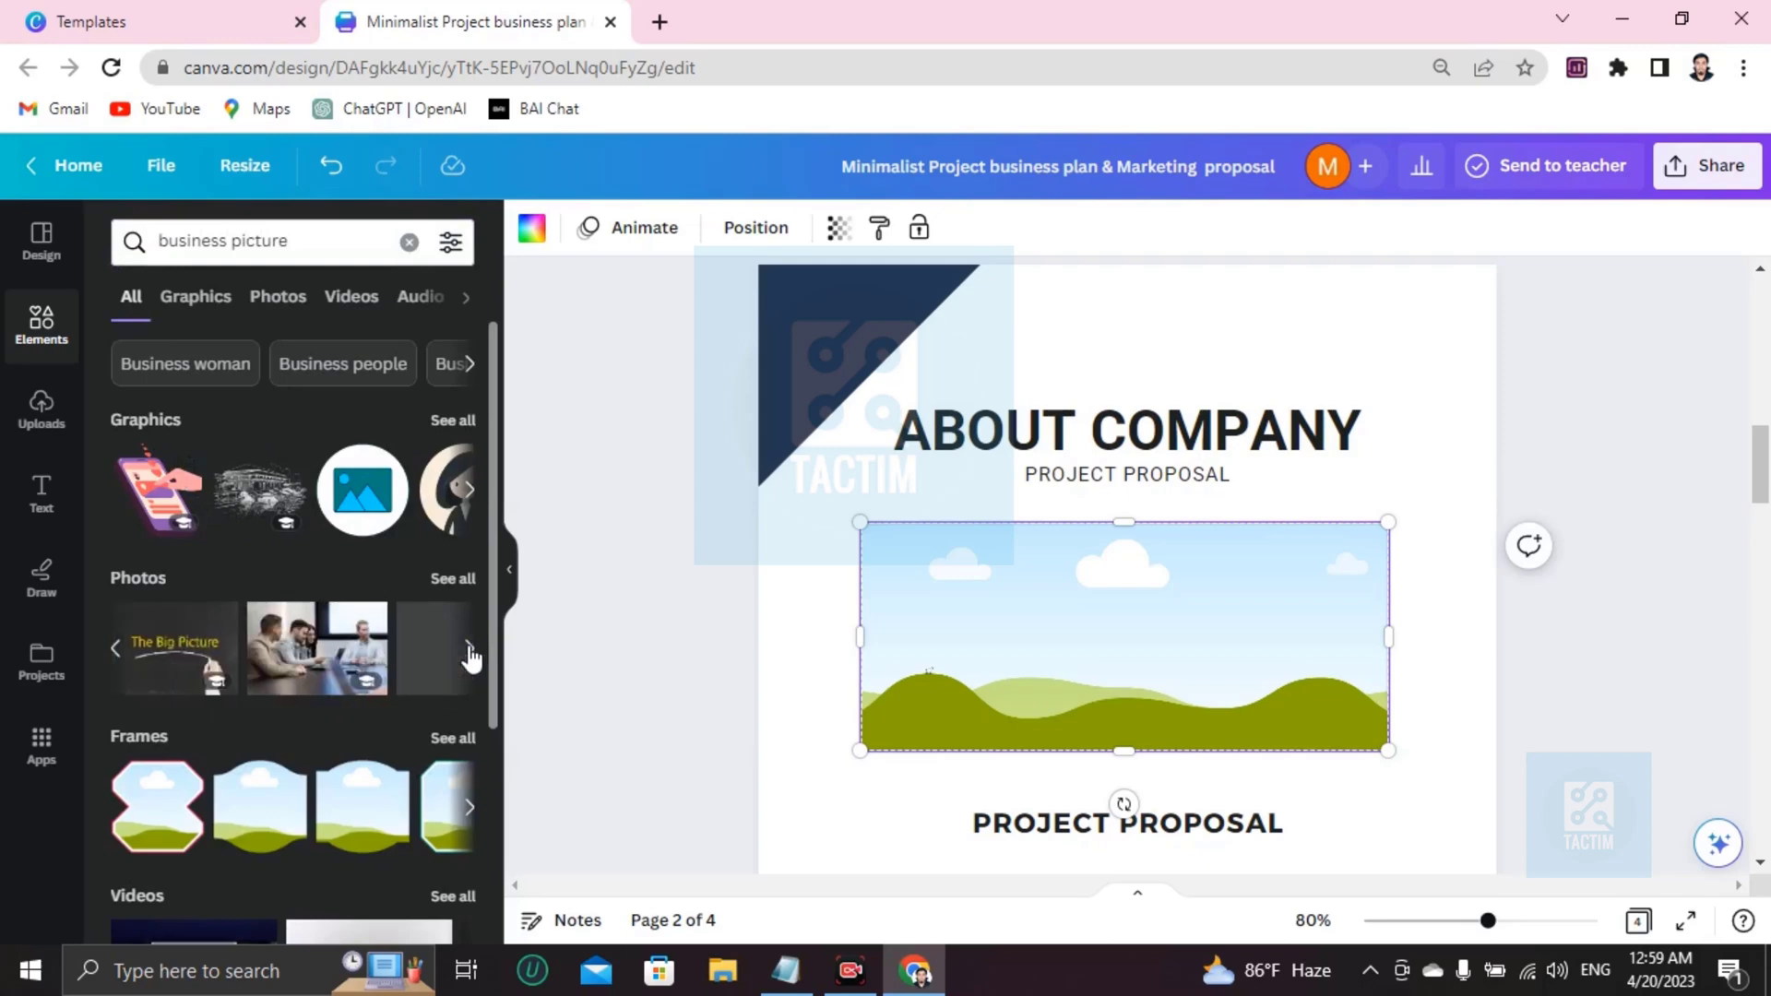
click(339, 659)
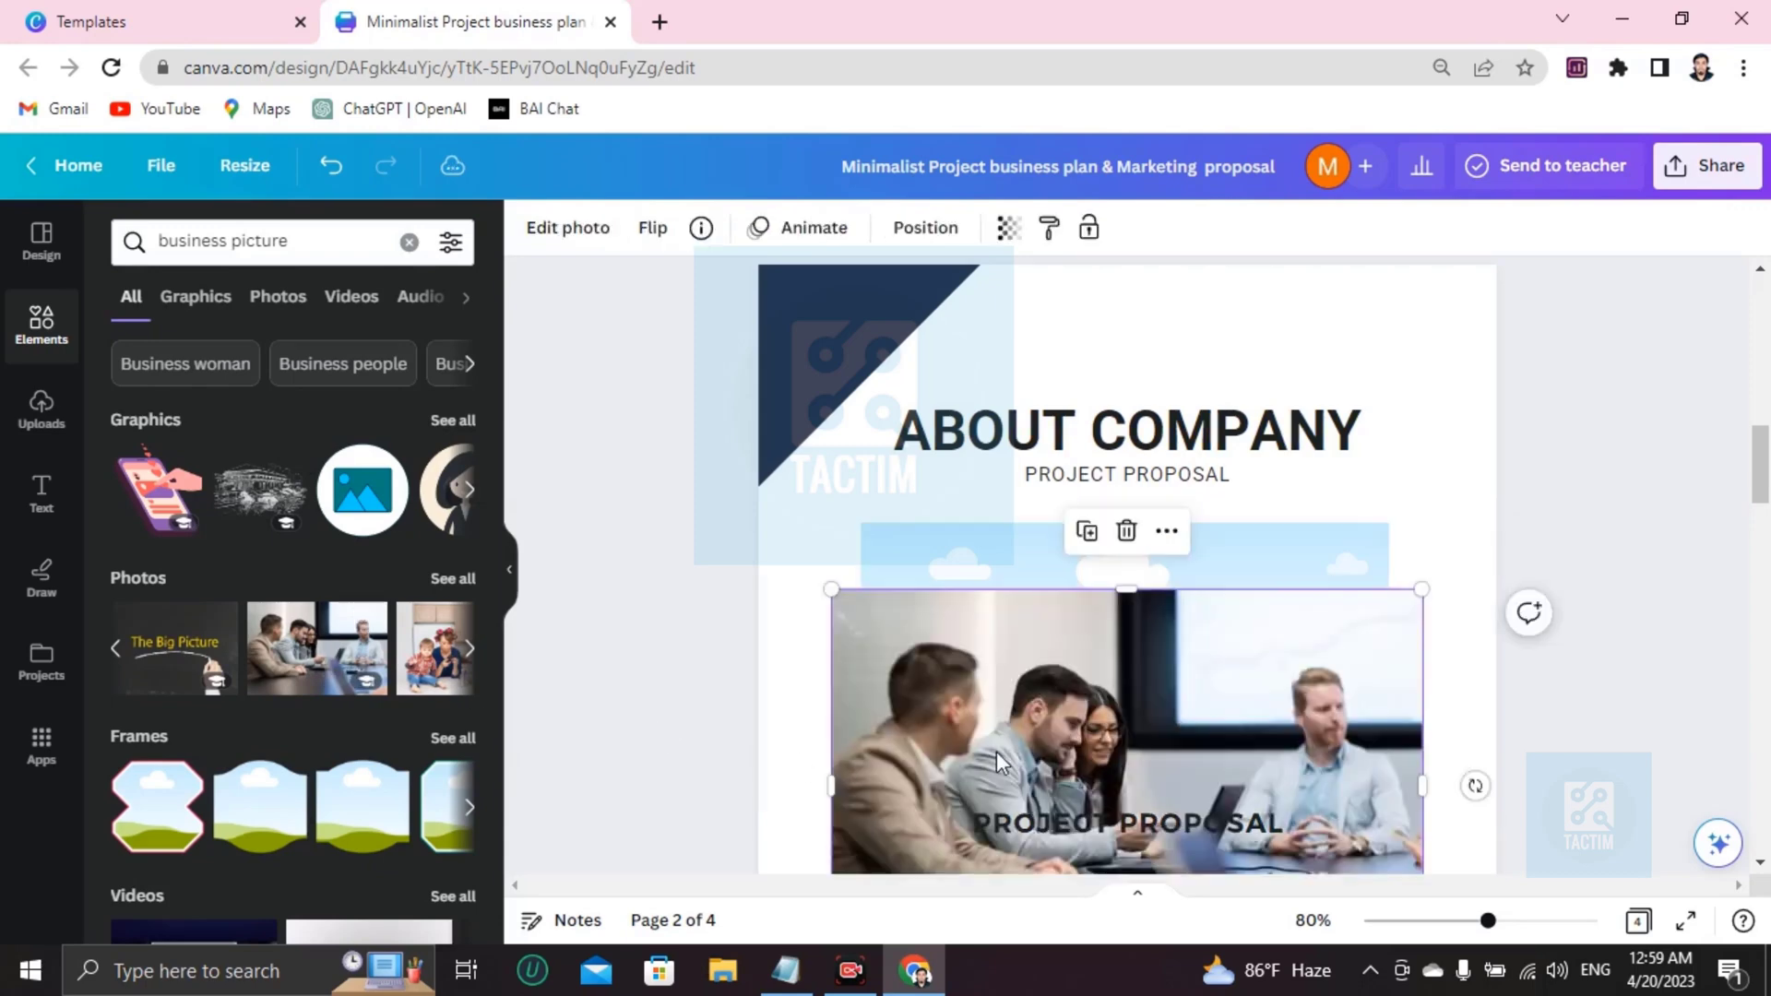
drag(1020, 708, 1107, 636)
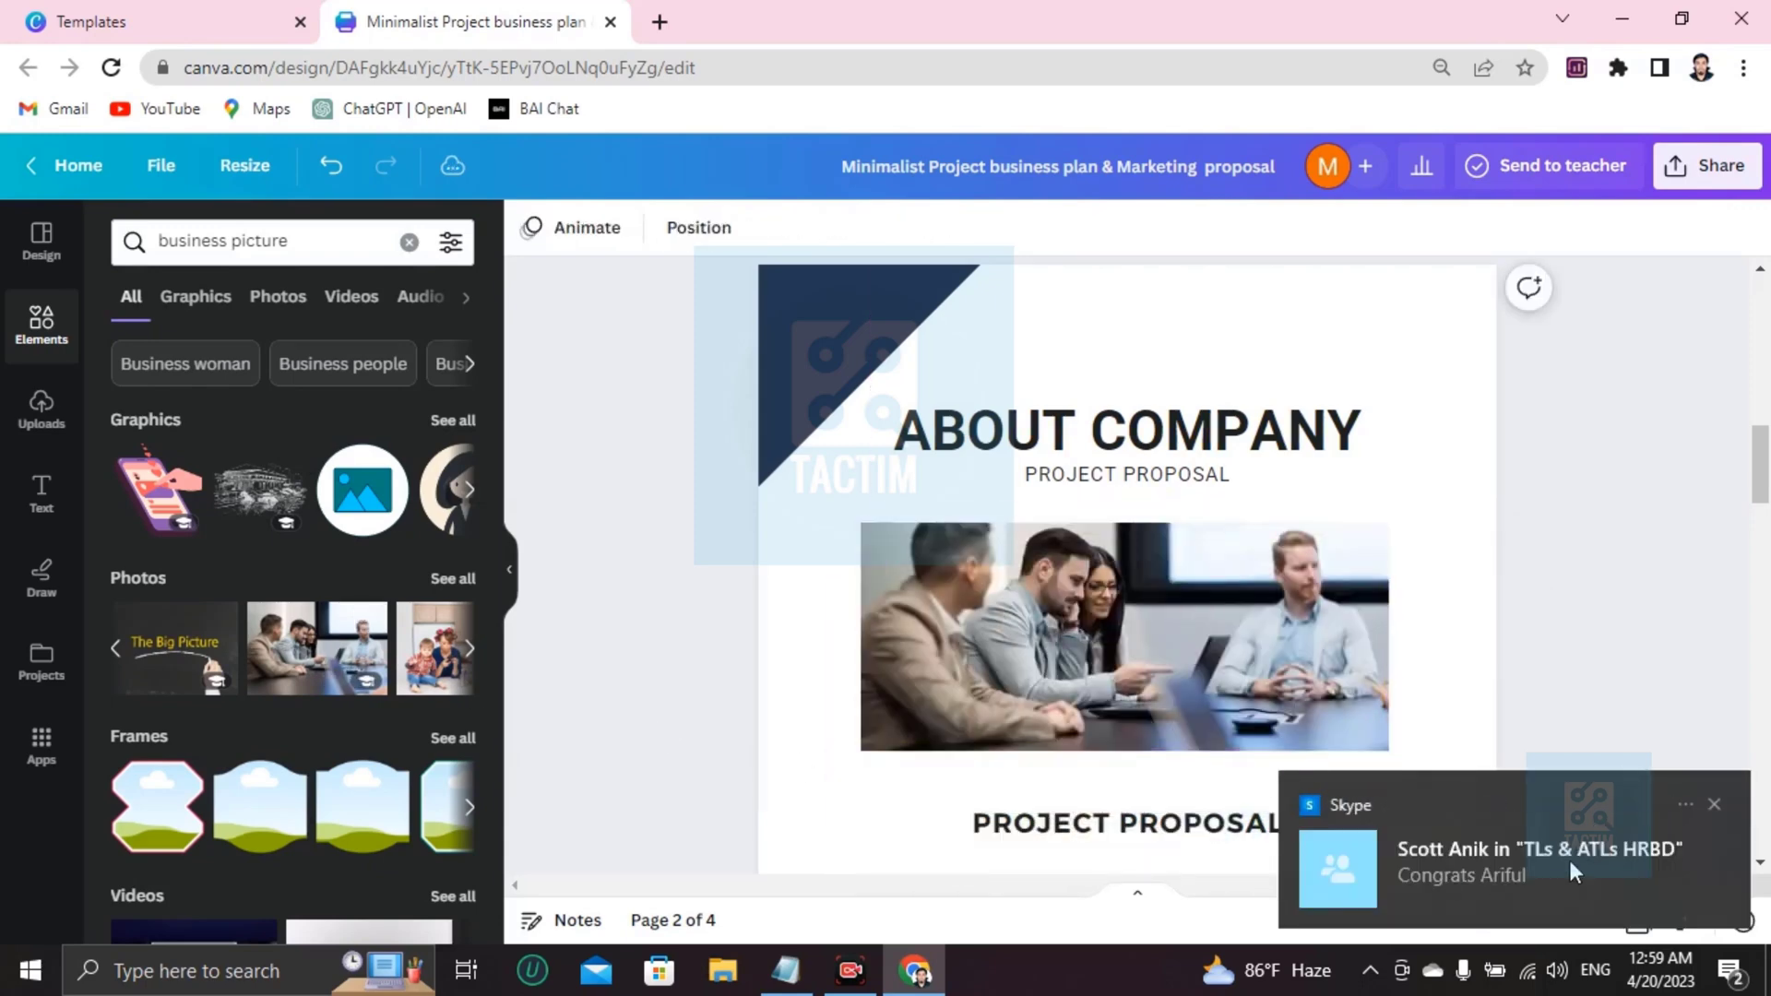
Replace the first lorem ipsum paragraph under PROJECT PROPOSAL with a new short line.
click(1714, 804)
scroll(1010, 627, down, 3)
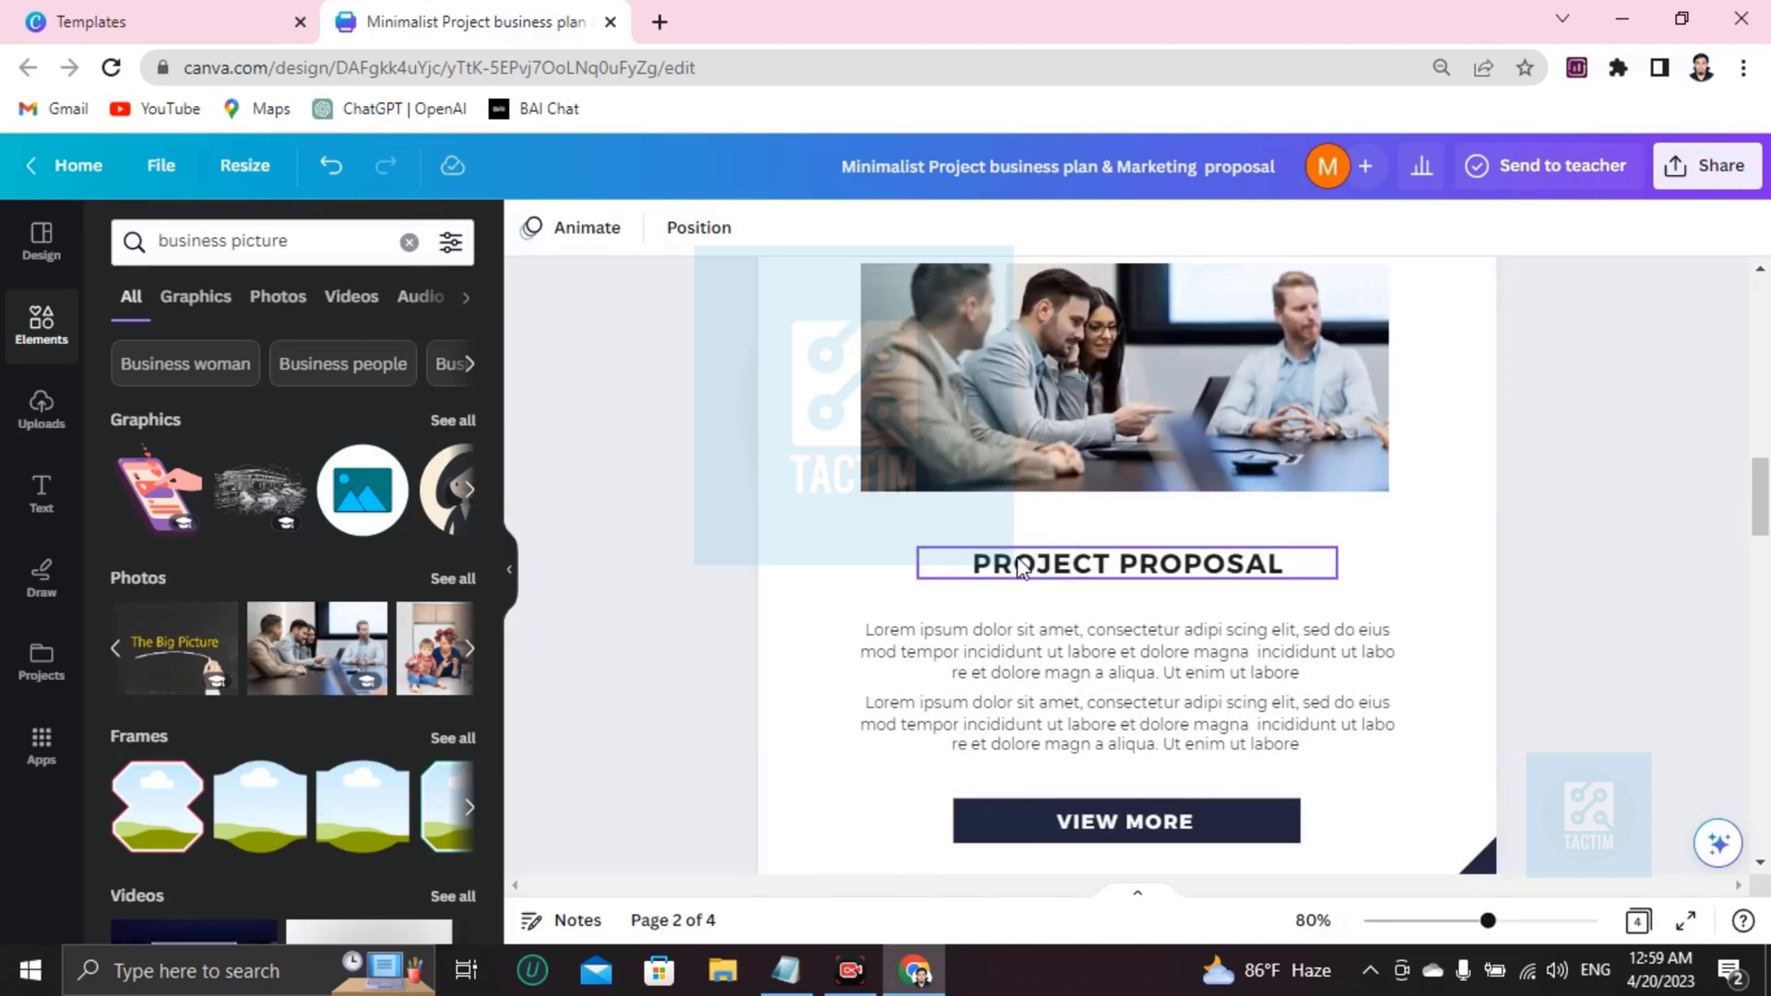
scroll(1021, 566, down, 3)
double_click(910, 369)
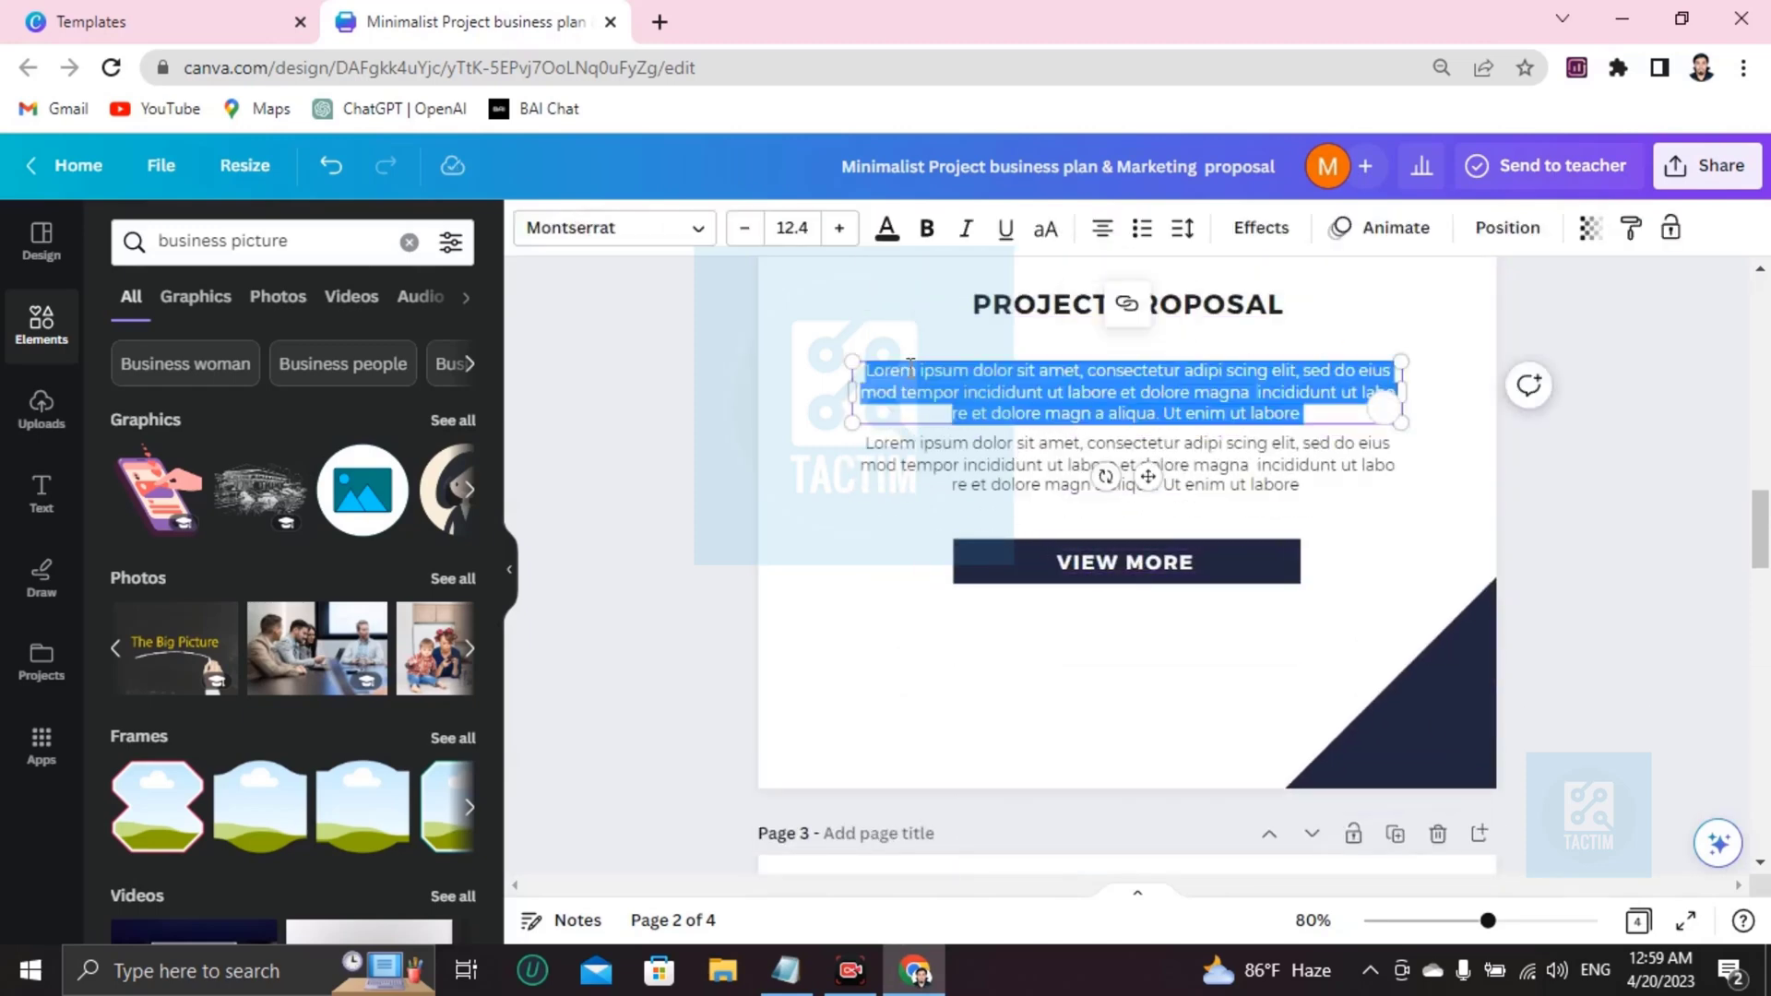
key(BackSpace)
text(jwencwjkcw coiwencnjwec jnwE CJN  C CW)
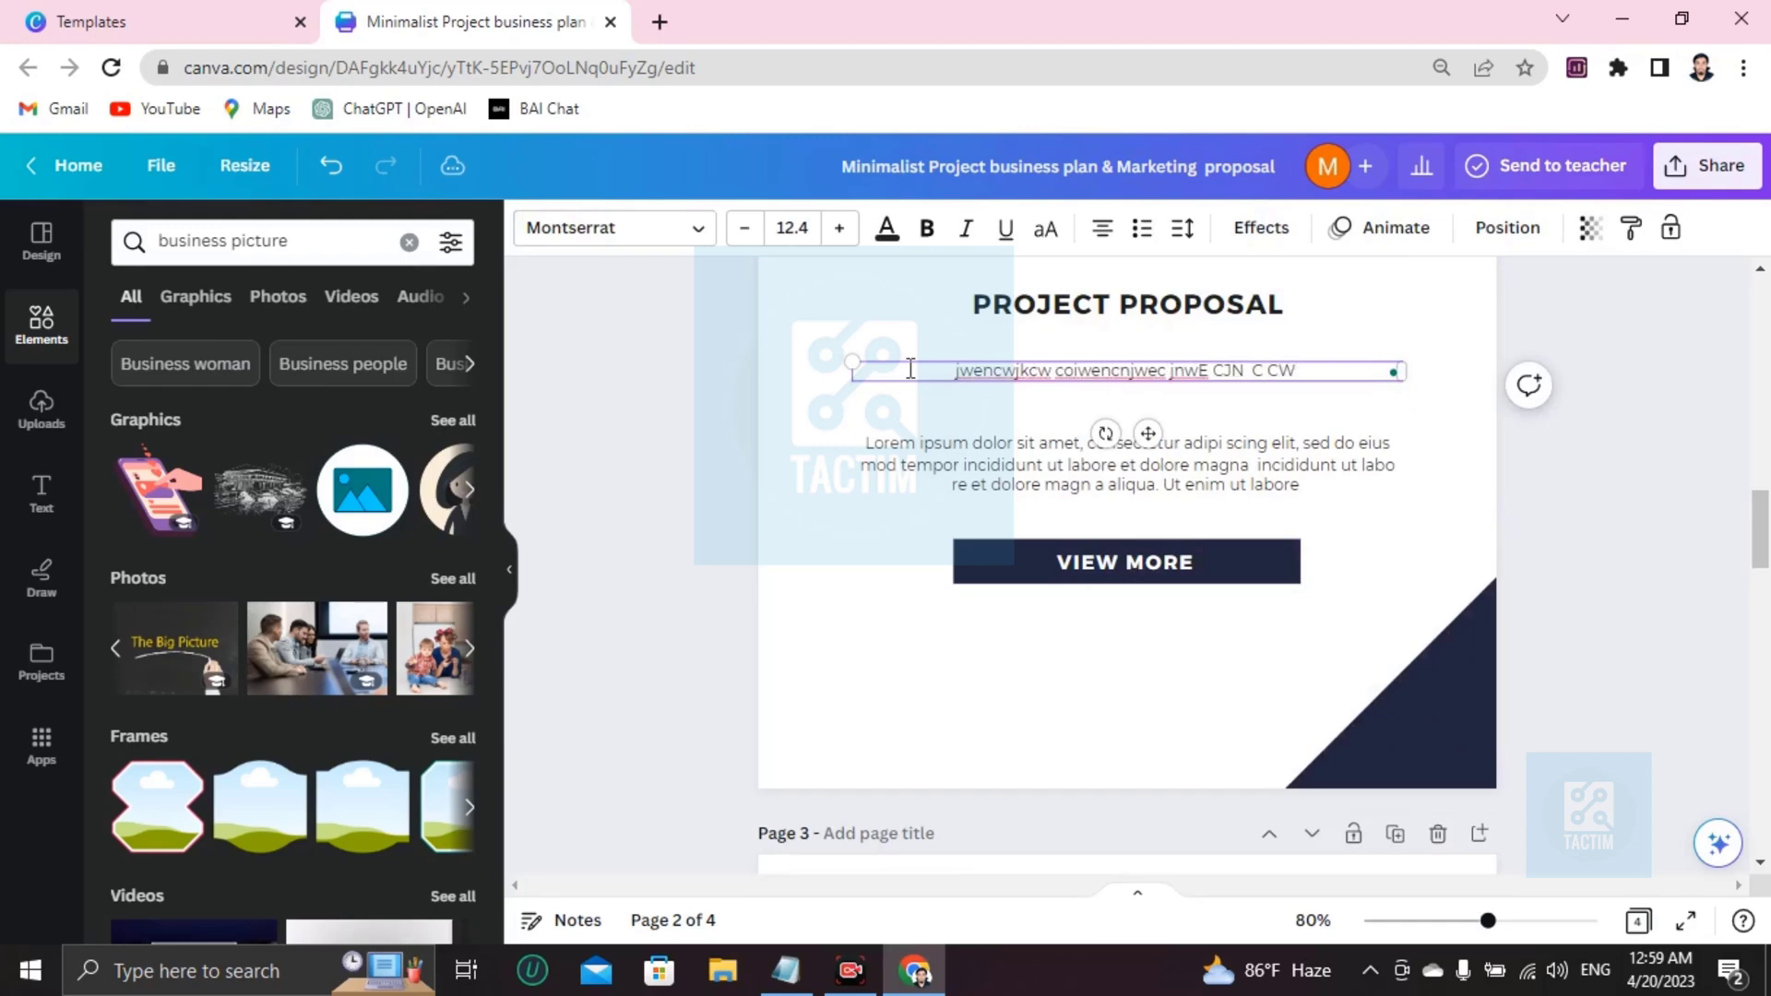
key(Tab)
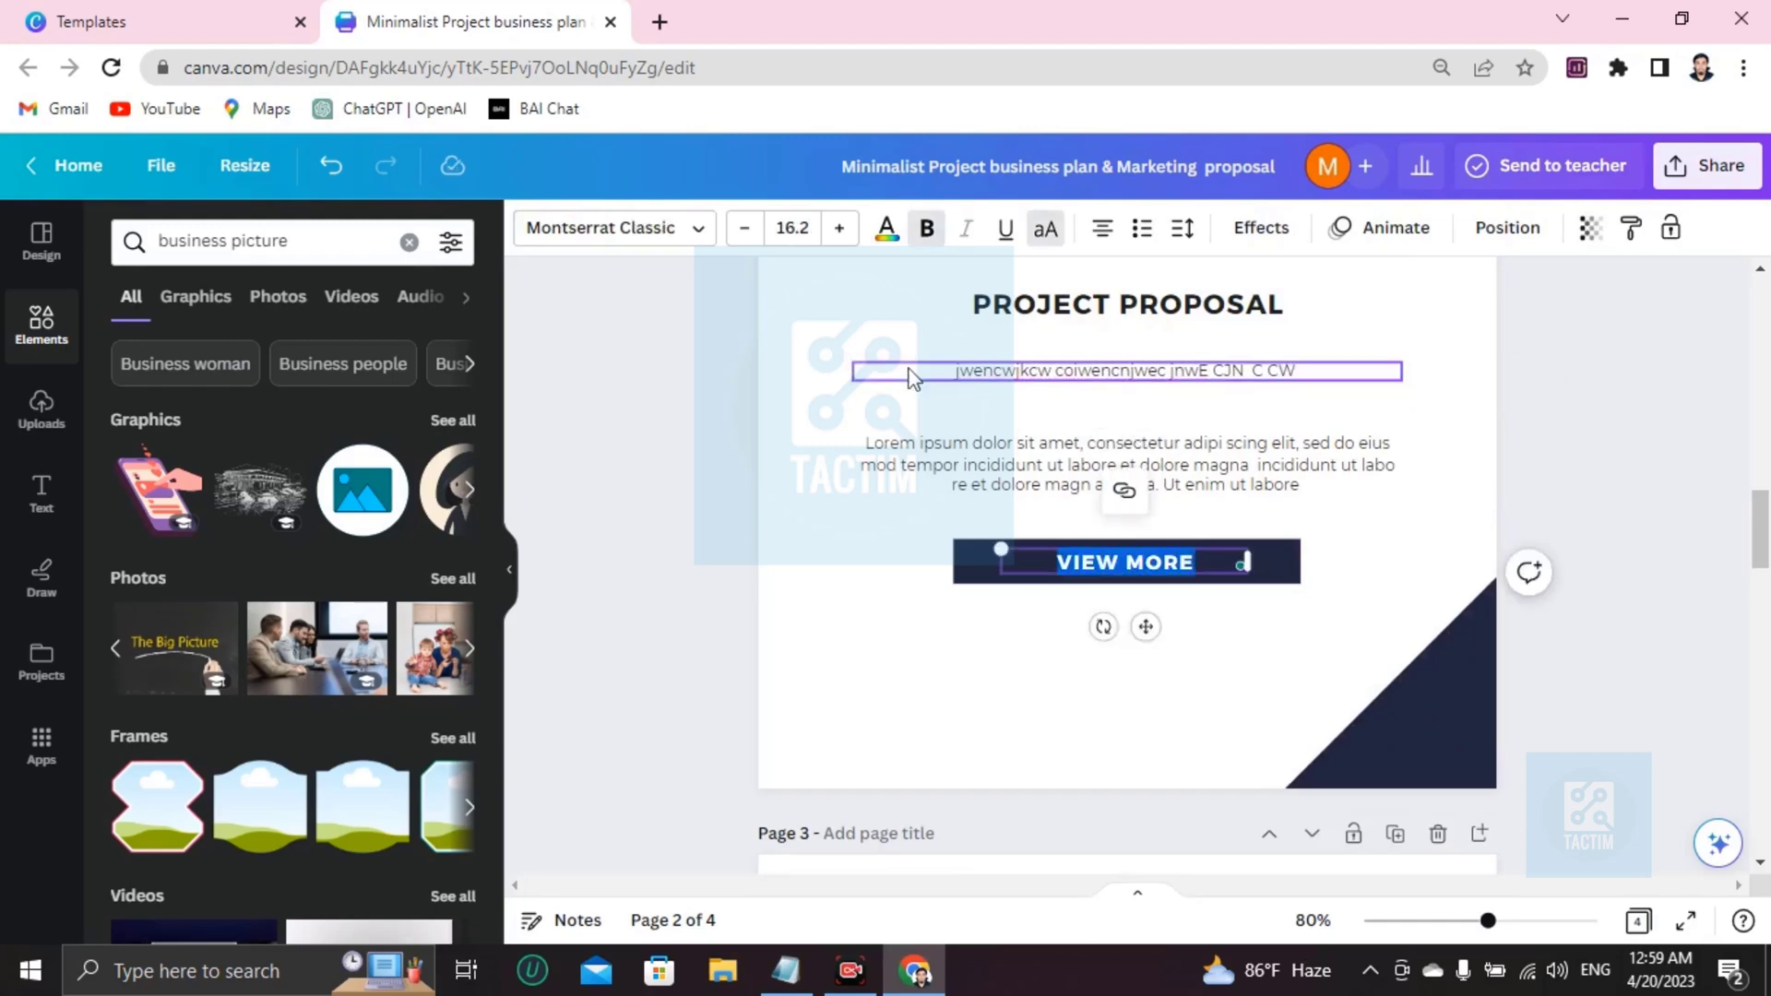
Replace the second lorem ipsum paragraph with another new short line.
click(988, 455)
click(988, 455)
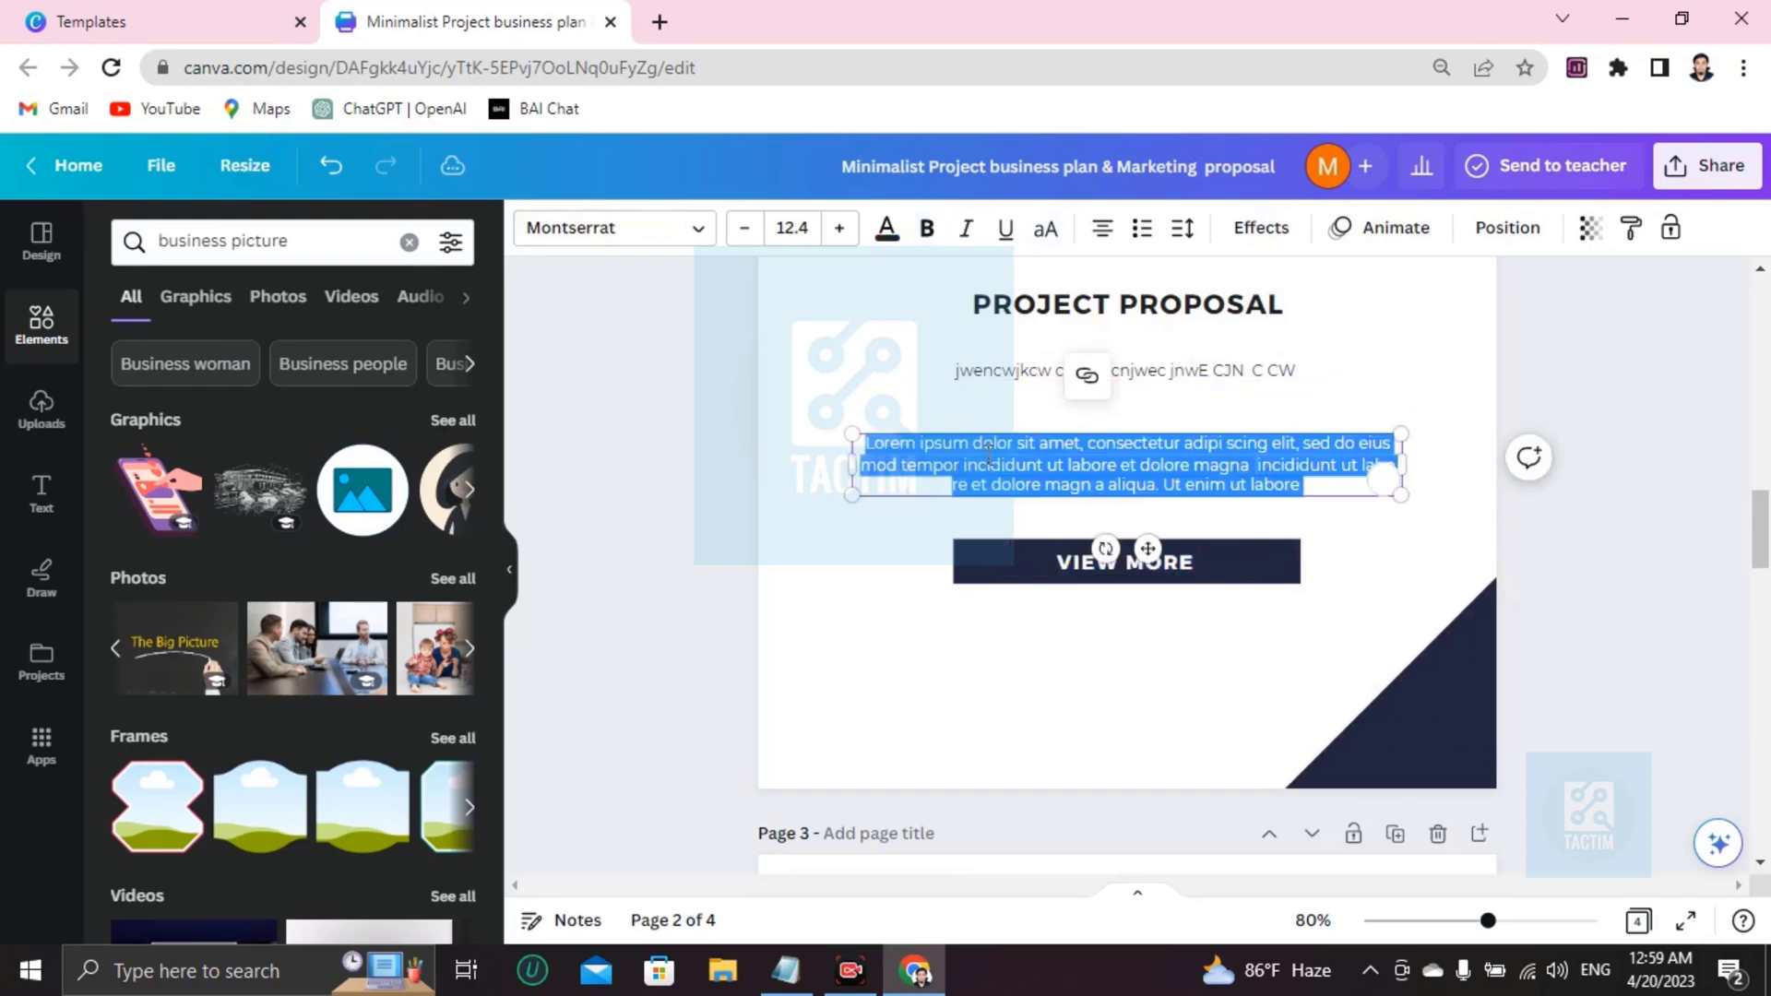
key(BackSpace)
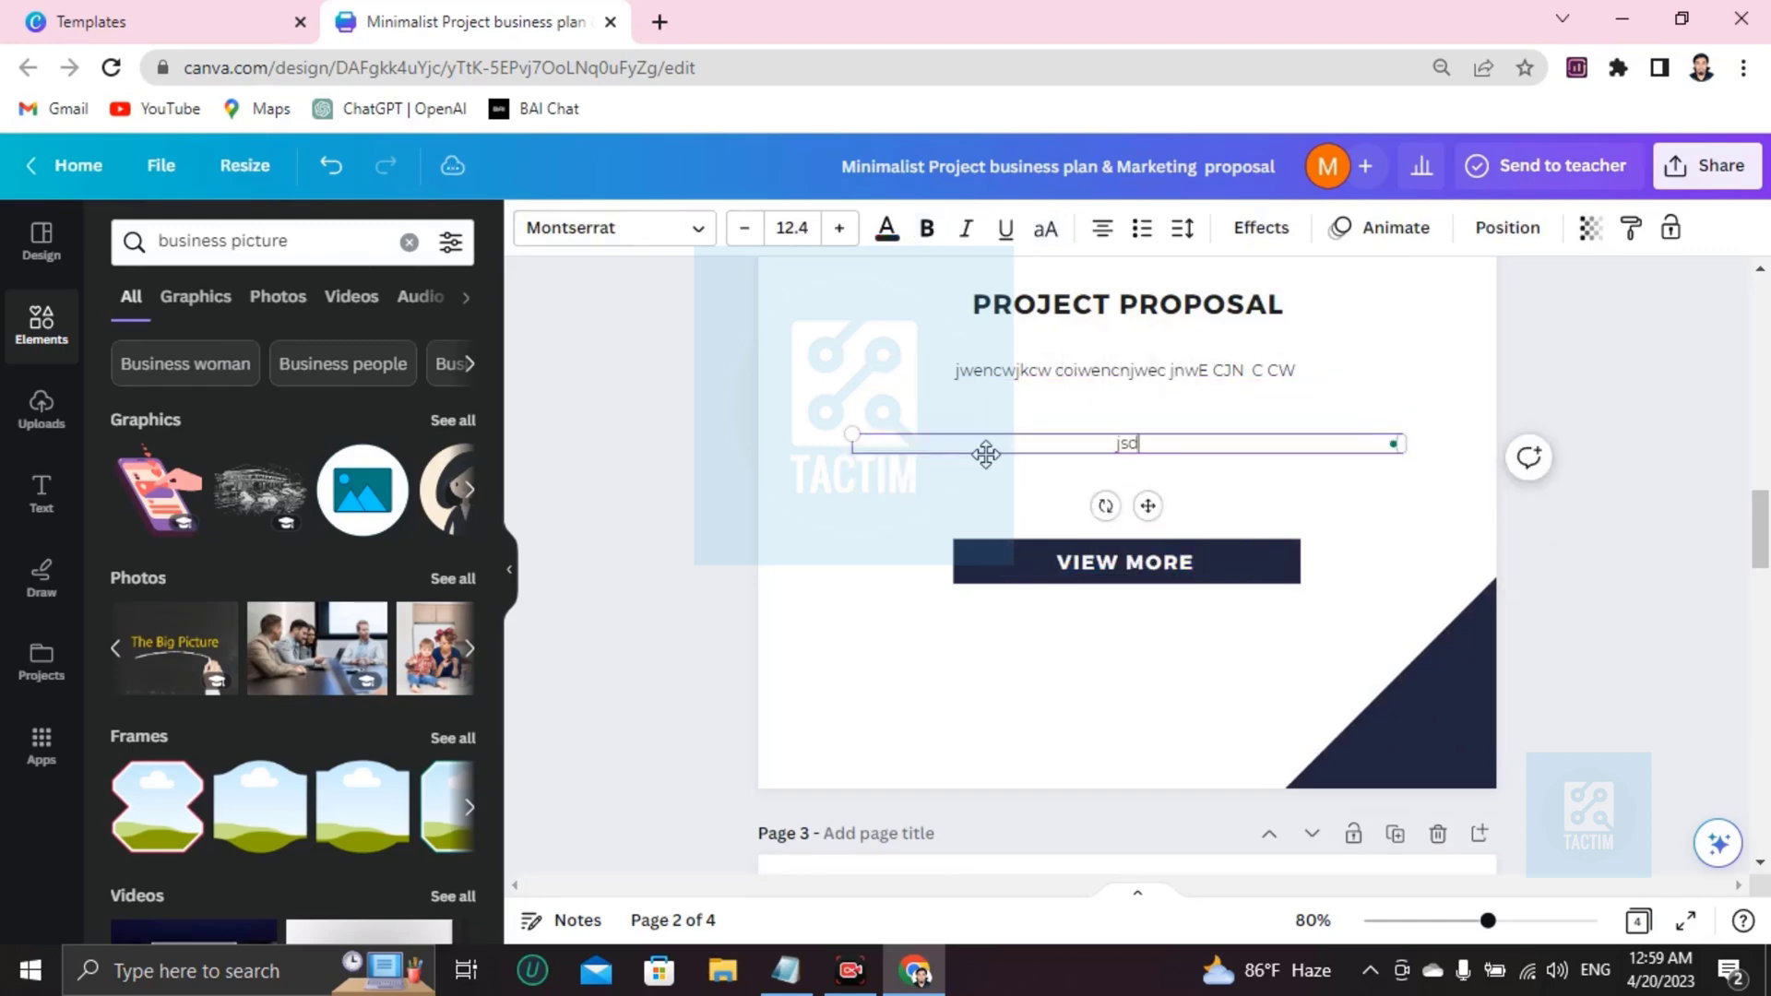
text(jsdcjw ckw ck ewcwjcwjcbewncie)
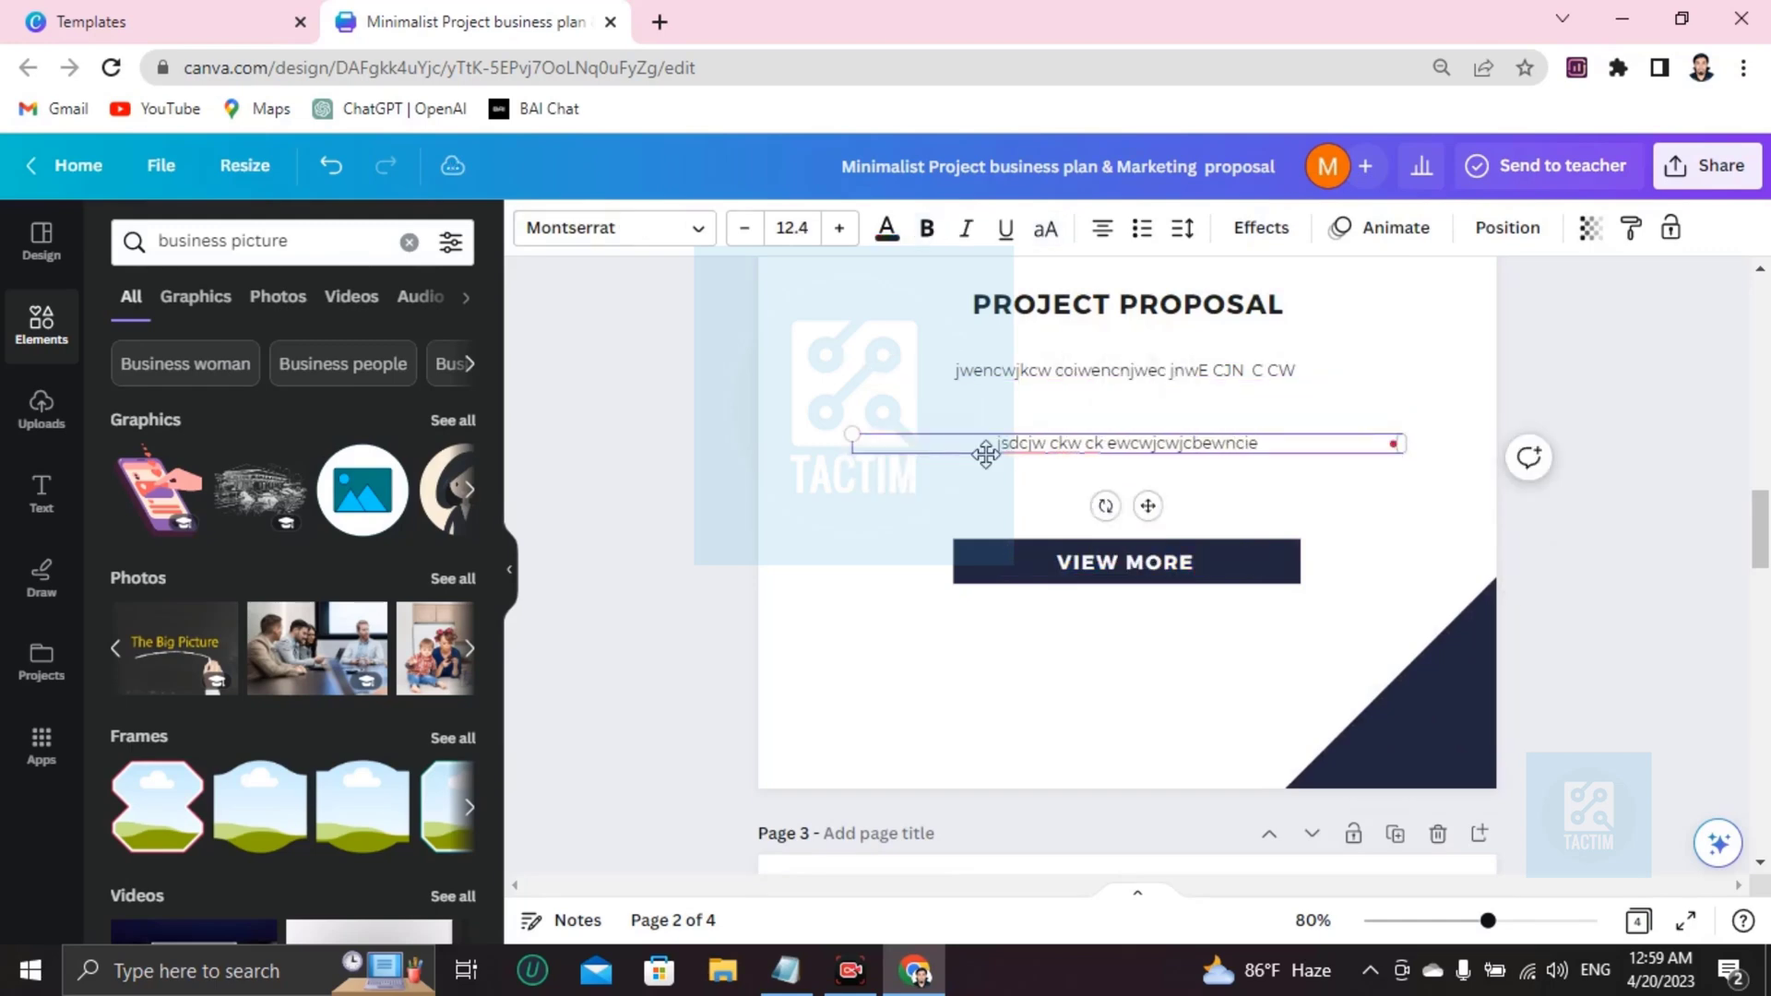
Change page 3's subtitle from BUSINESS & MARKETING to BUSINESS & STRATEGY.
scroll(1134, 551, down, 5)
scroll(1134, 551, down, 2)
scroll(1042, 428, up, 4)
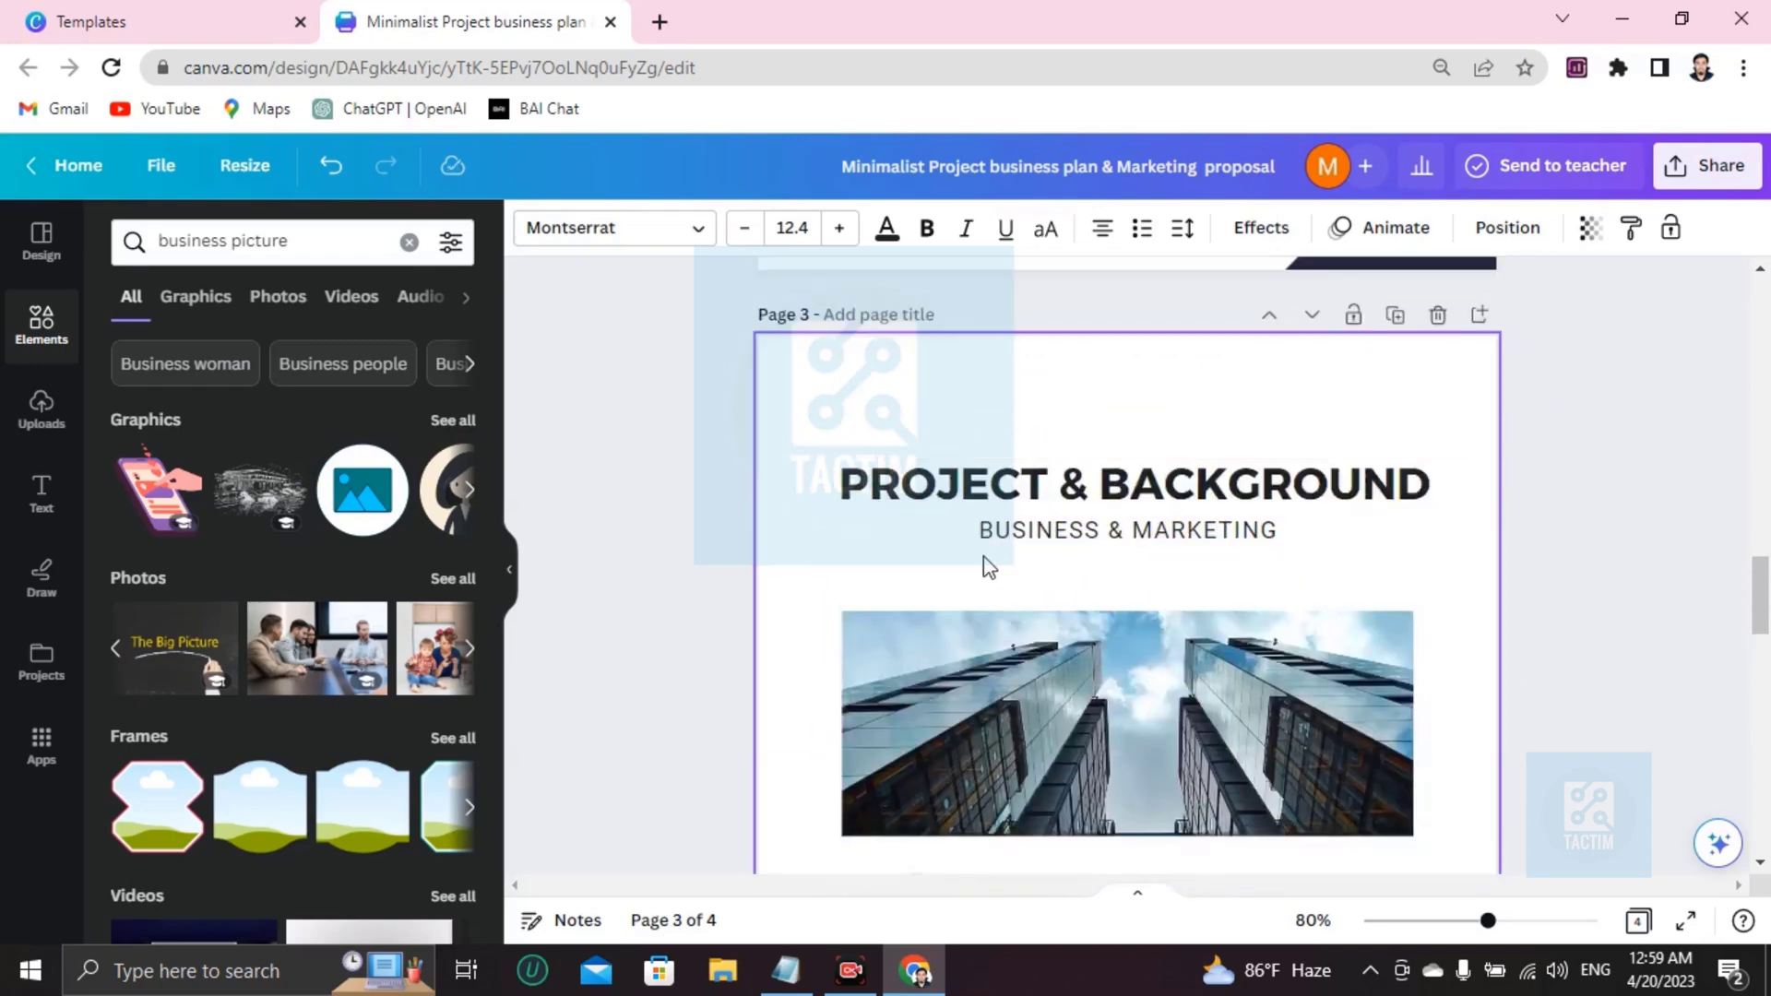
scroll(1255, 535, down, 2)
click(1257, 399)
click(1300, 396)
click(1301, 397)
key(BackSpace)
key(BackSpace)
key(BackSpace)
key(BackSpace)
key(BackSpace)
key(BackSpace)
key(BackSpace)
key(BackSpace)
key(BackSpace)
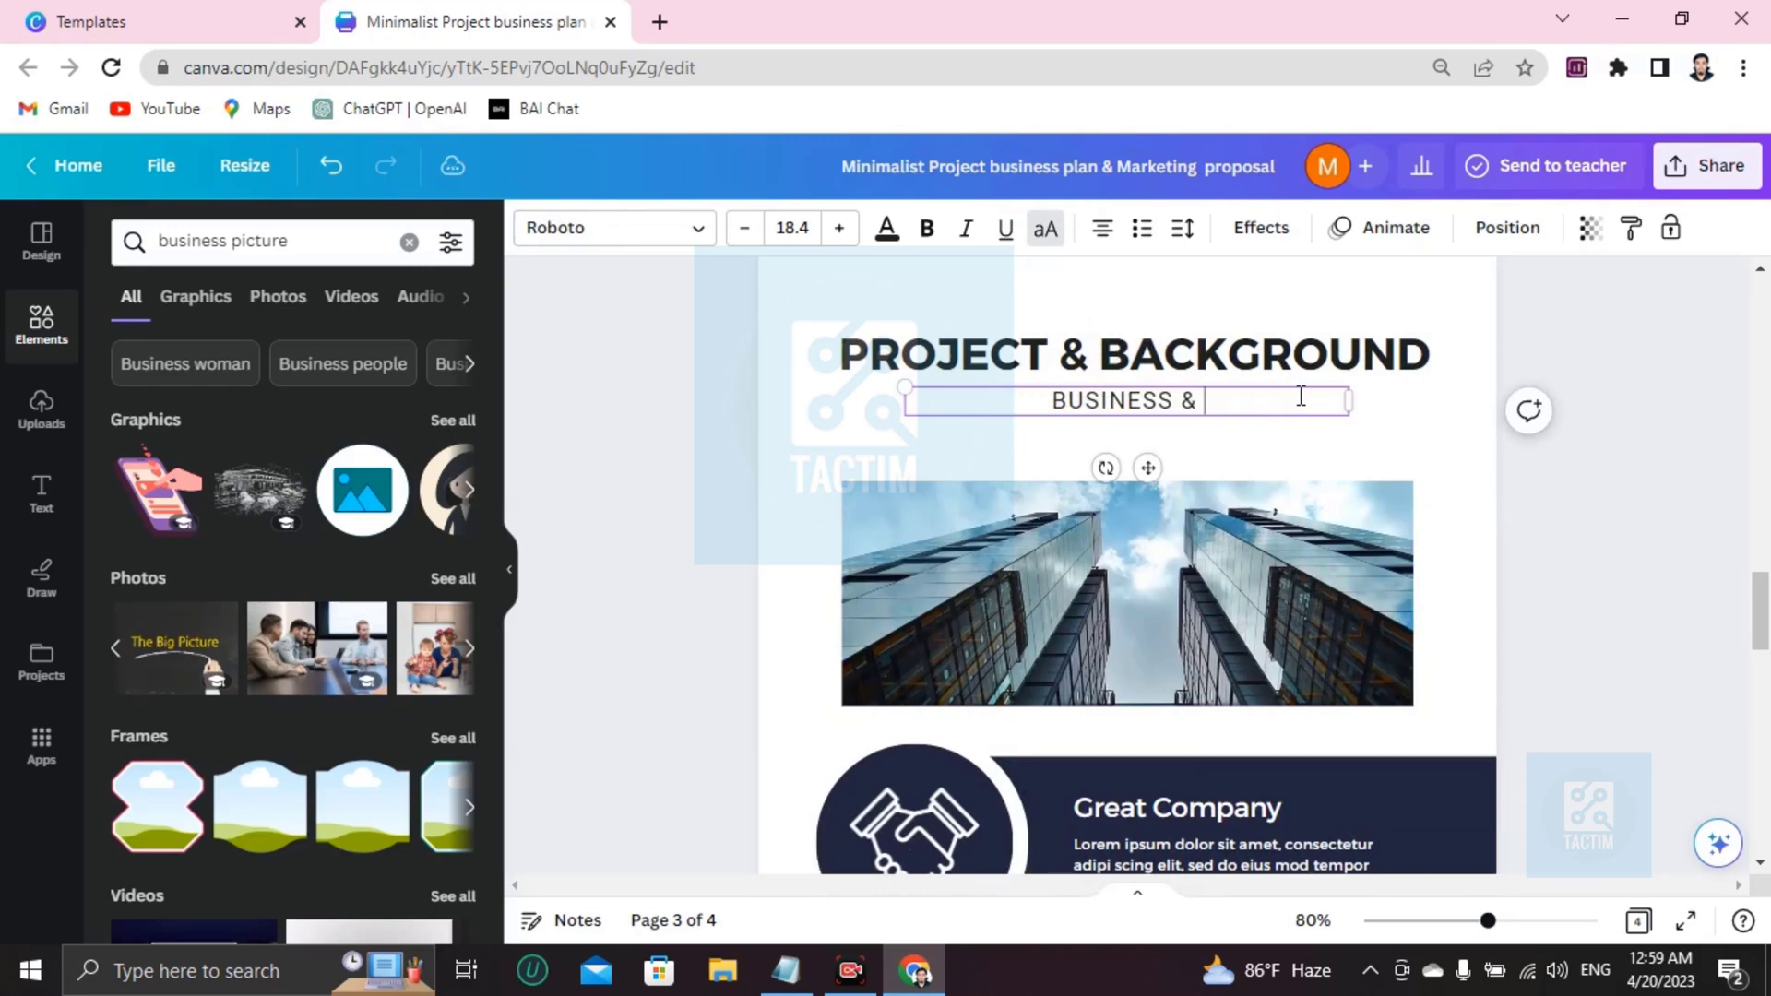
text(STRATEGY)
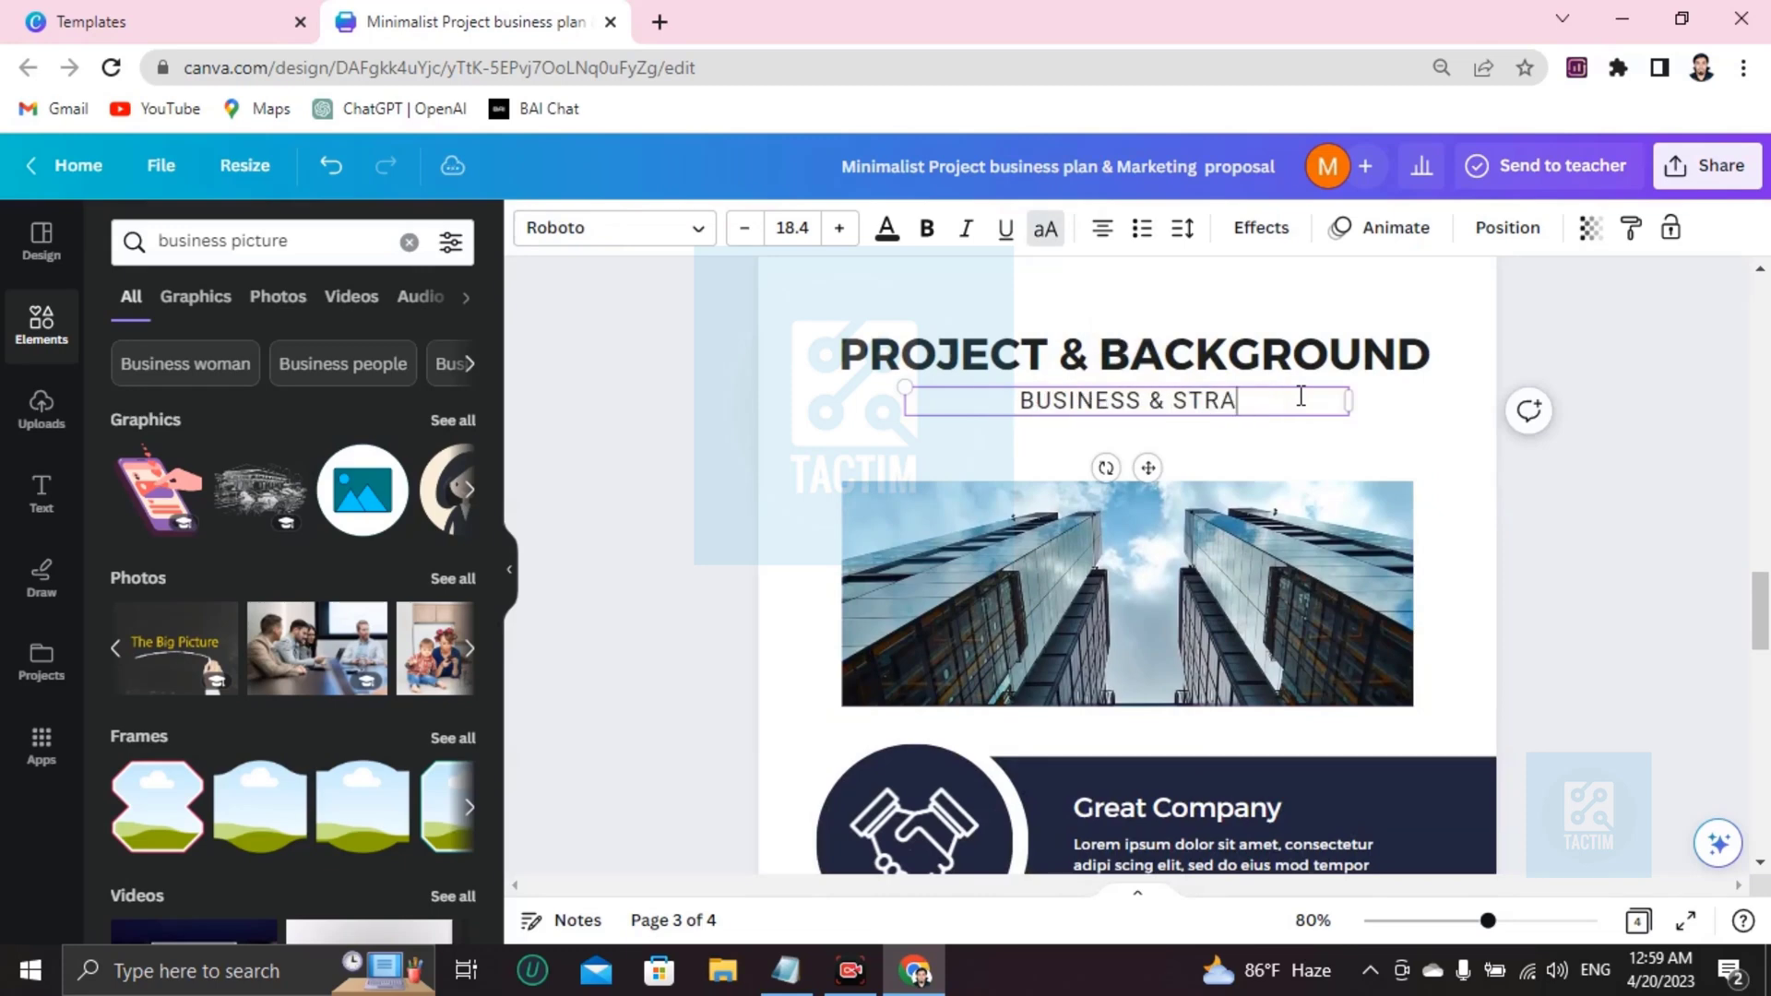
Delete the buildings photo from page 3's frame.
scroll(1162, 507, down, 2)
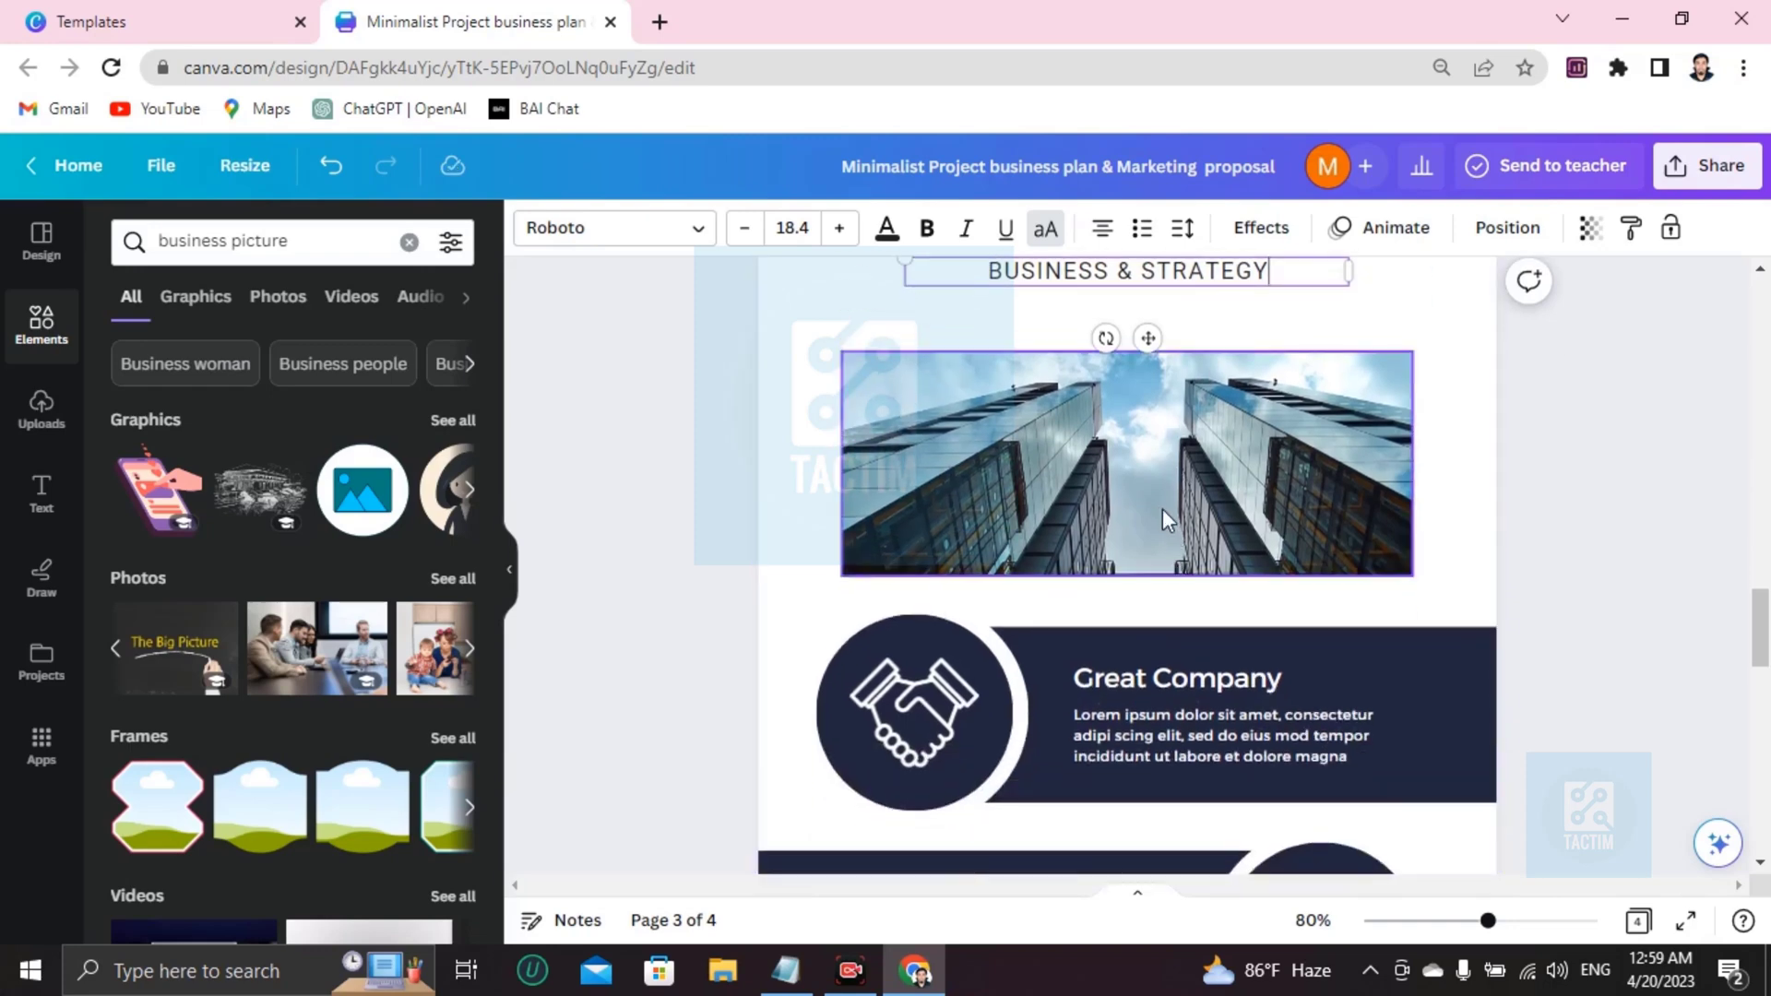
click(1160, 504)
key(Delete)
scroll(1134, 498, up, 10)
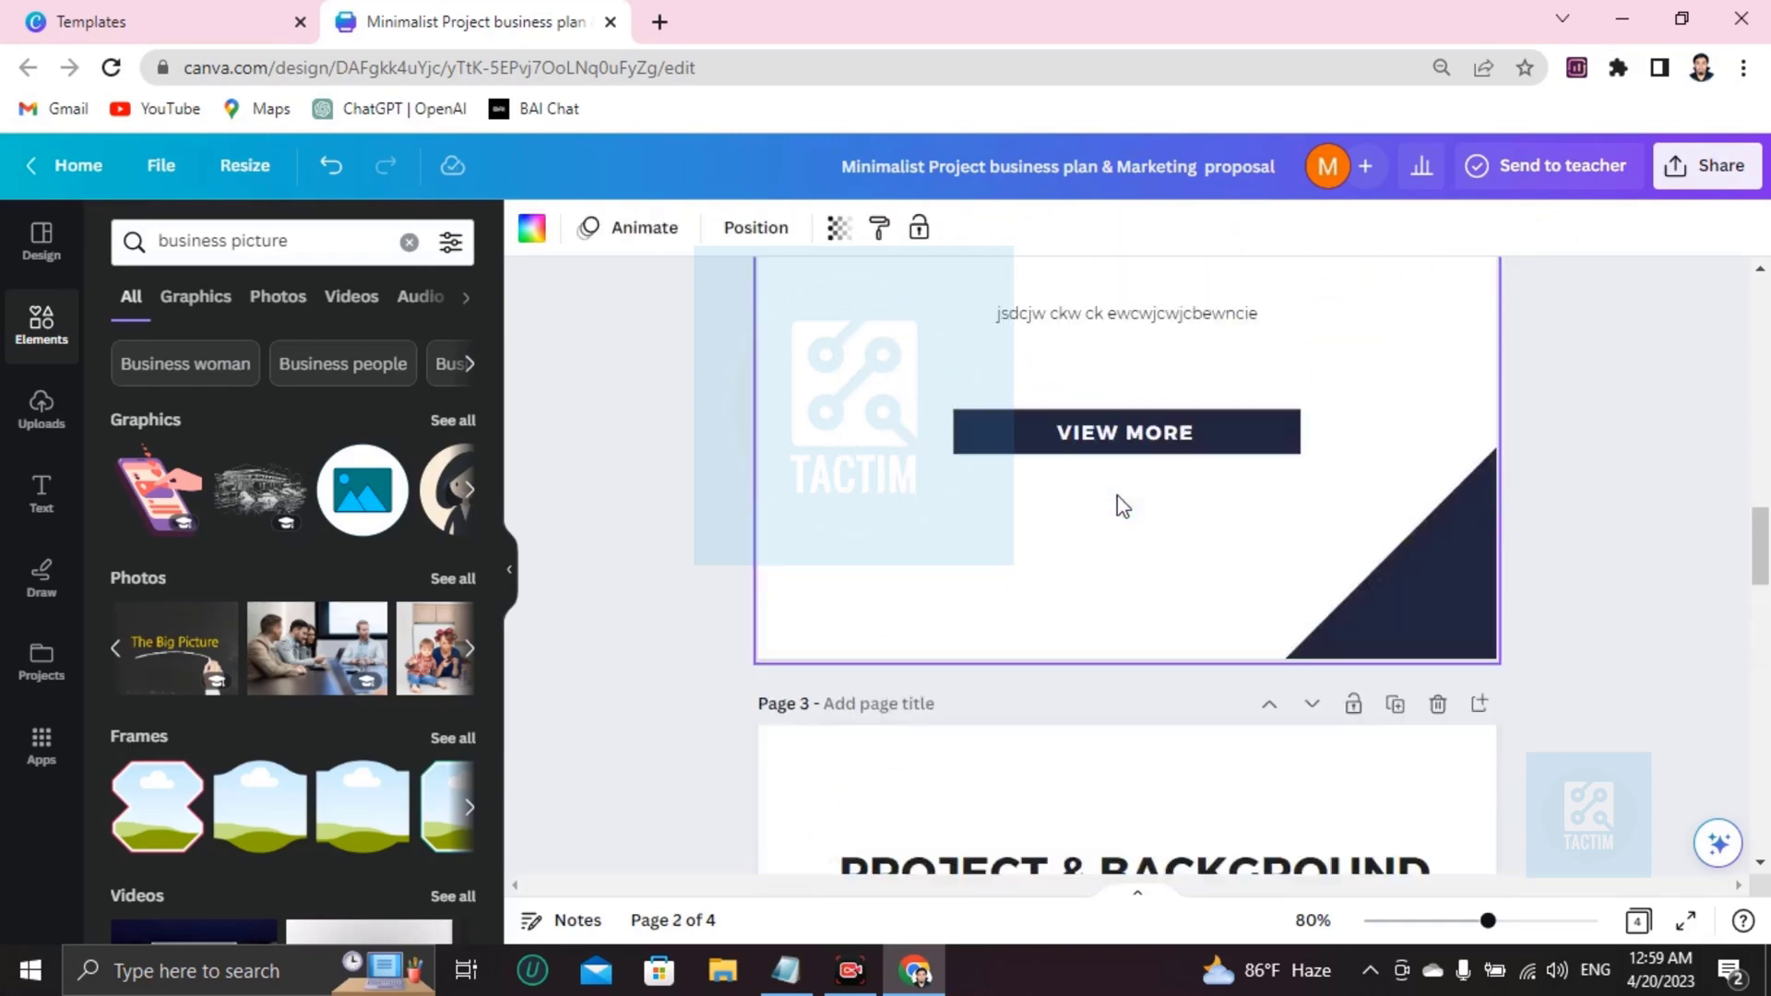
Replace the Great Company body text on page 3 with new placeholder text.
scroll(1106, 489, down, 4)
scroll(1066, 501, down, 6)
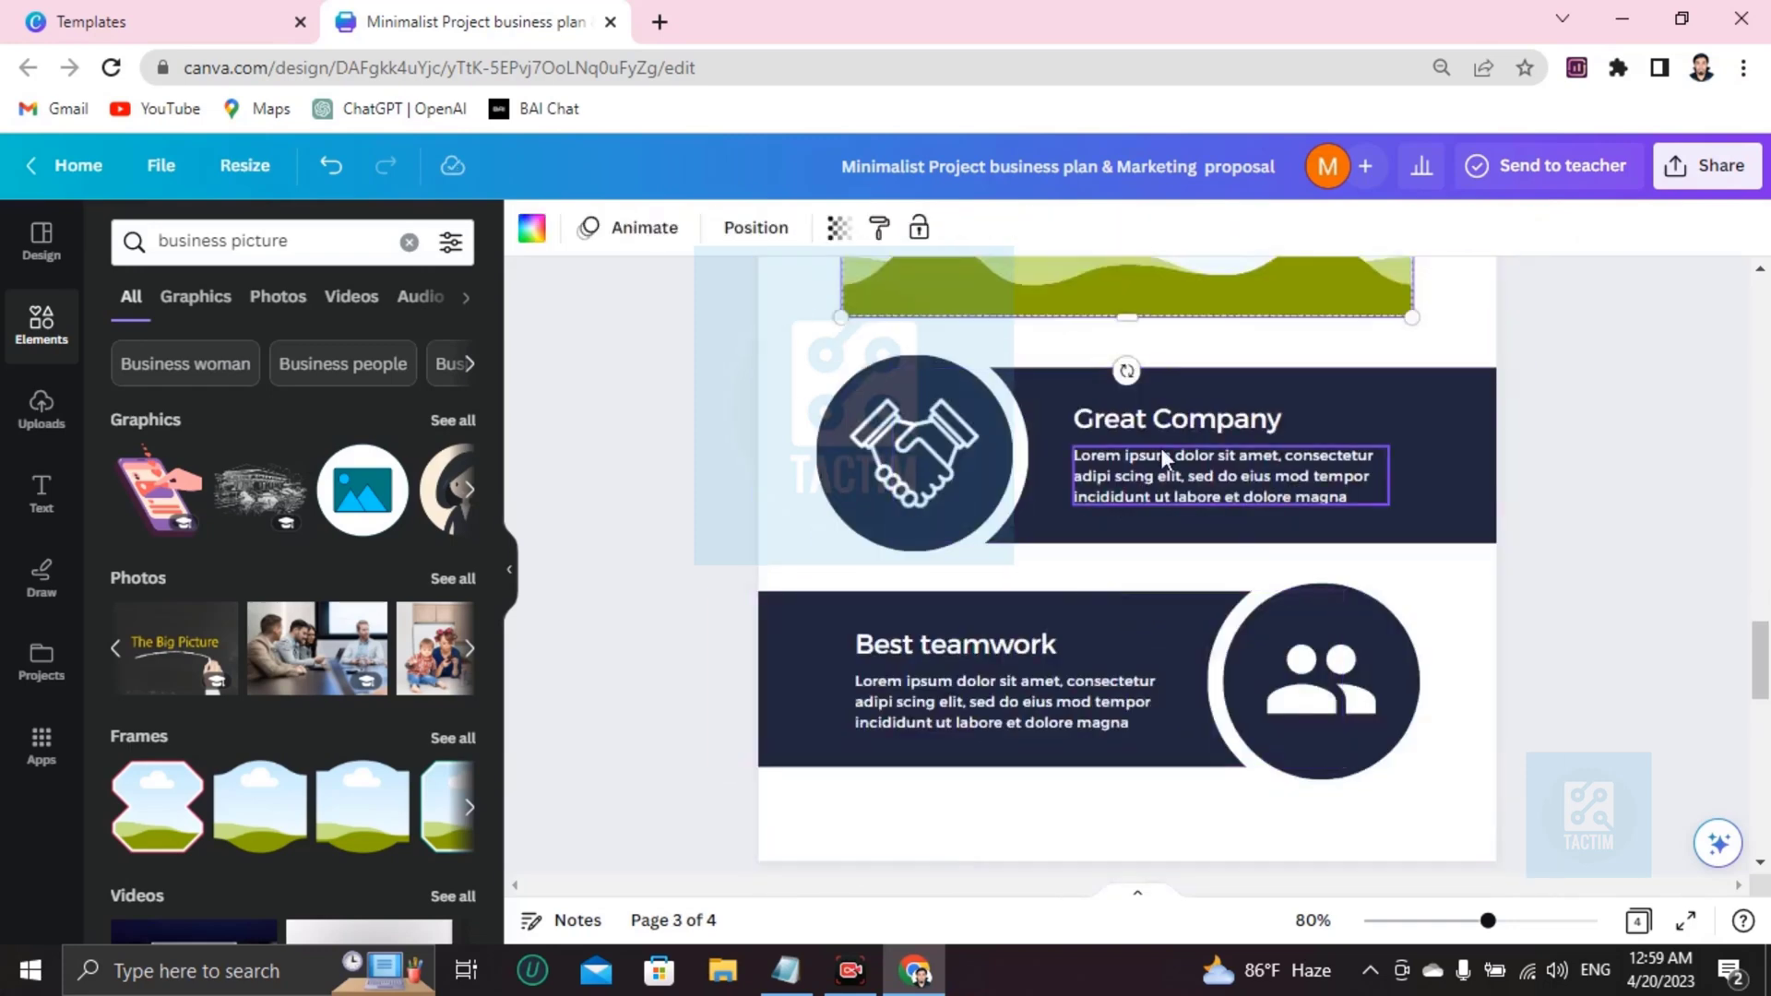
click(1125, 478)
key(ctrl+a)
key(BackSpace)
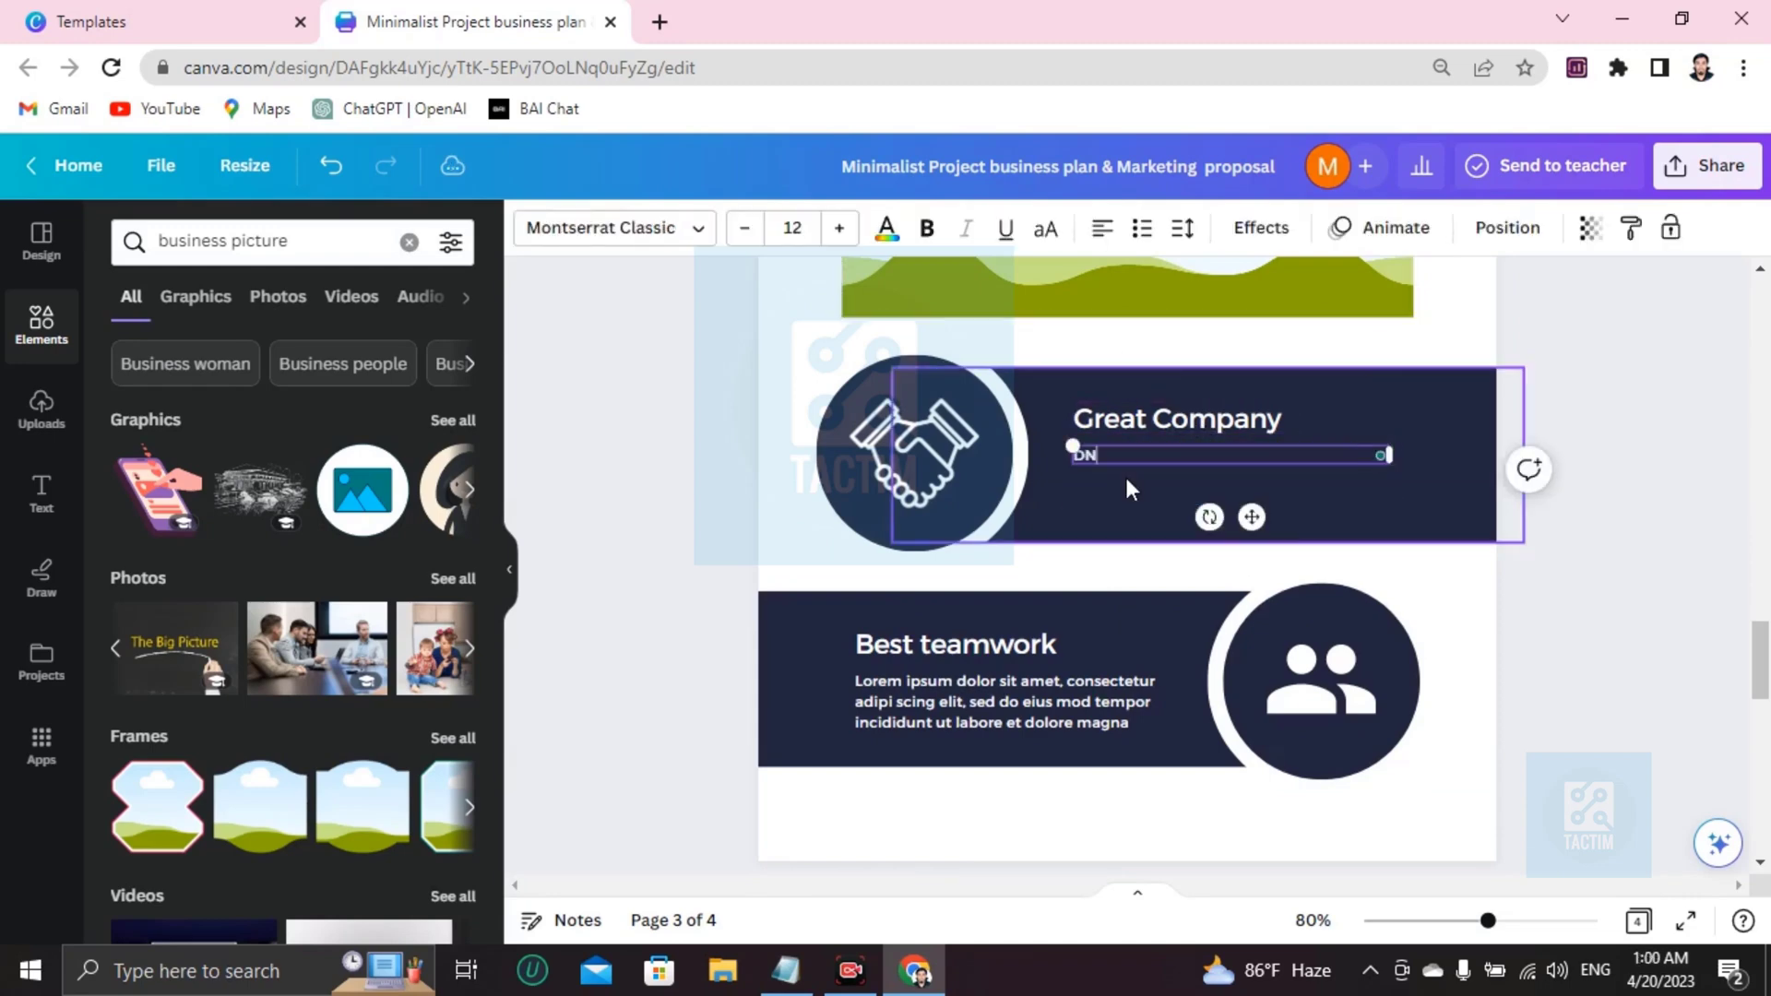
text(DN wnwec njwe  wkacwce)
Replace the Best teamwork body text with new placeholder text.
click(973, 713)
key(ctrl+a)
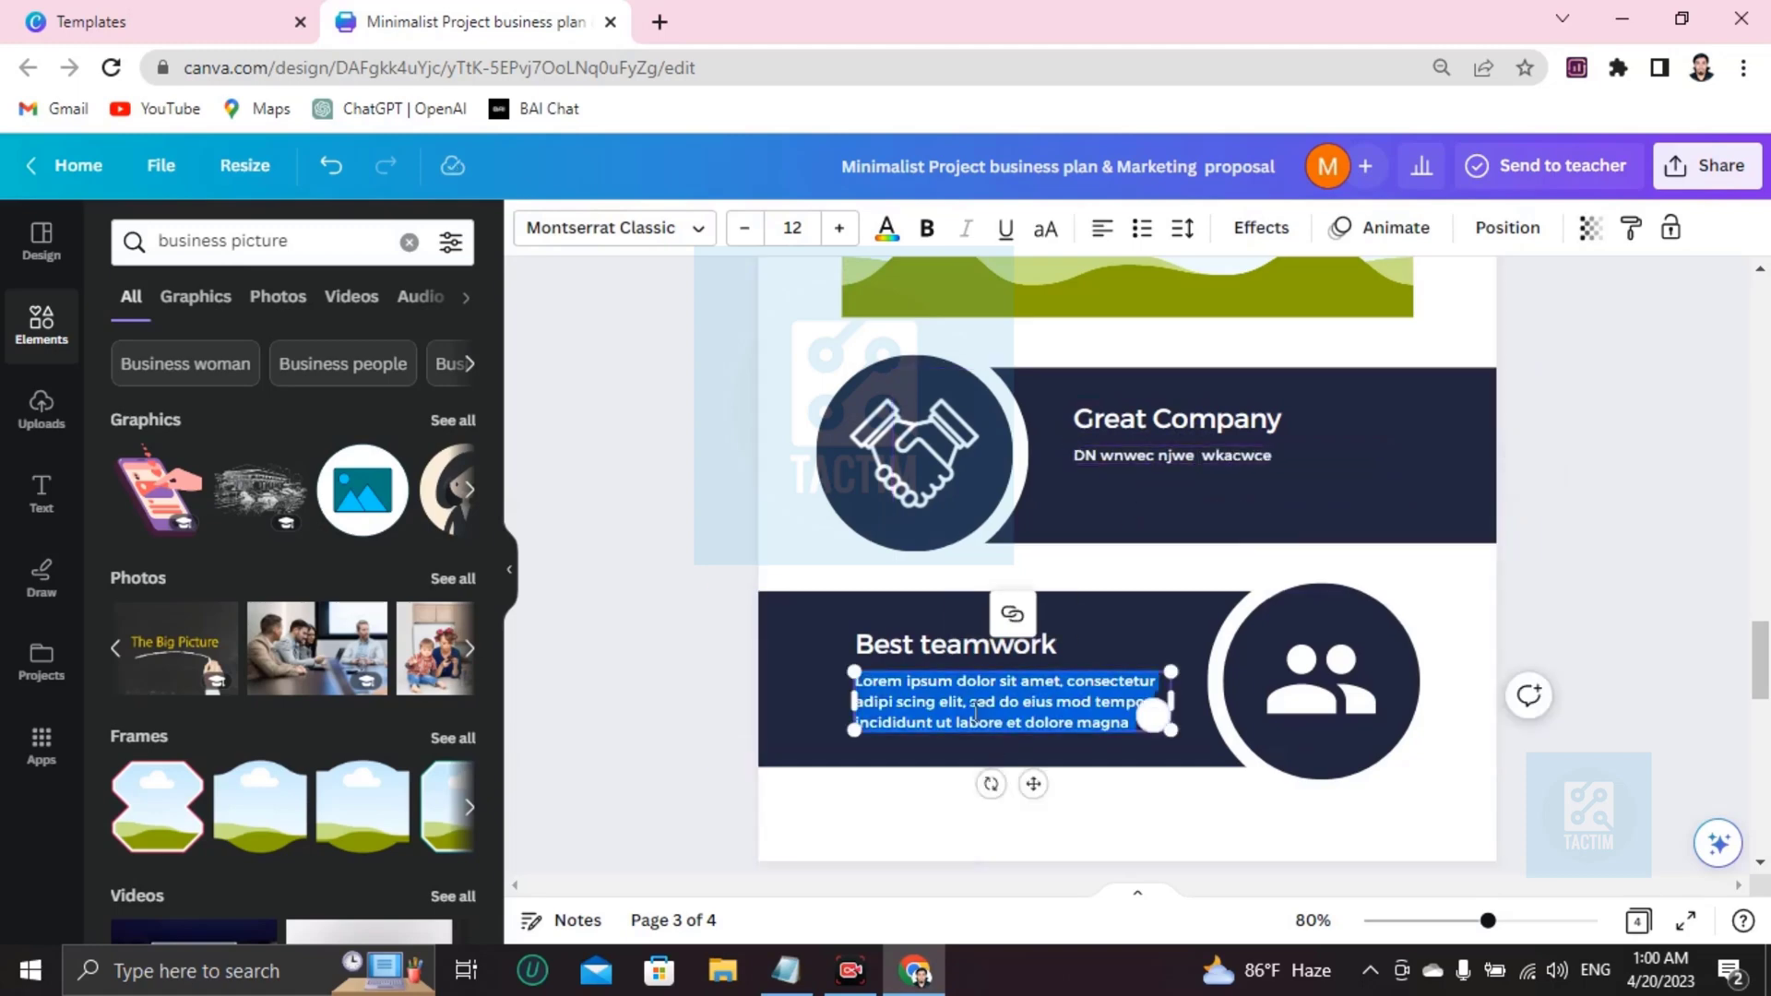
key(BackSpace)
text(ck wejcwcn)
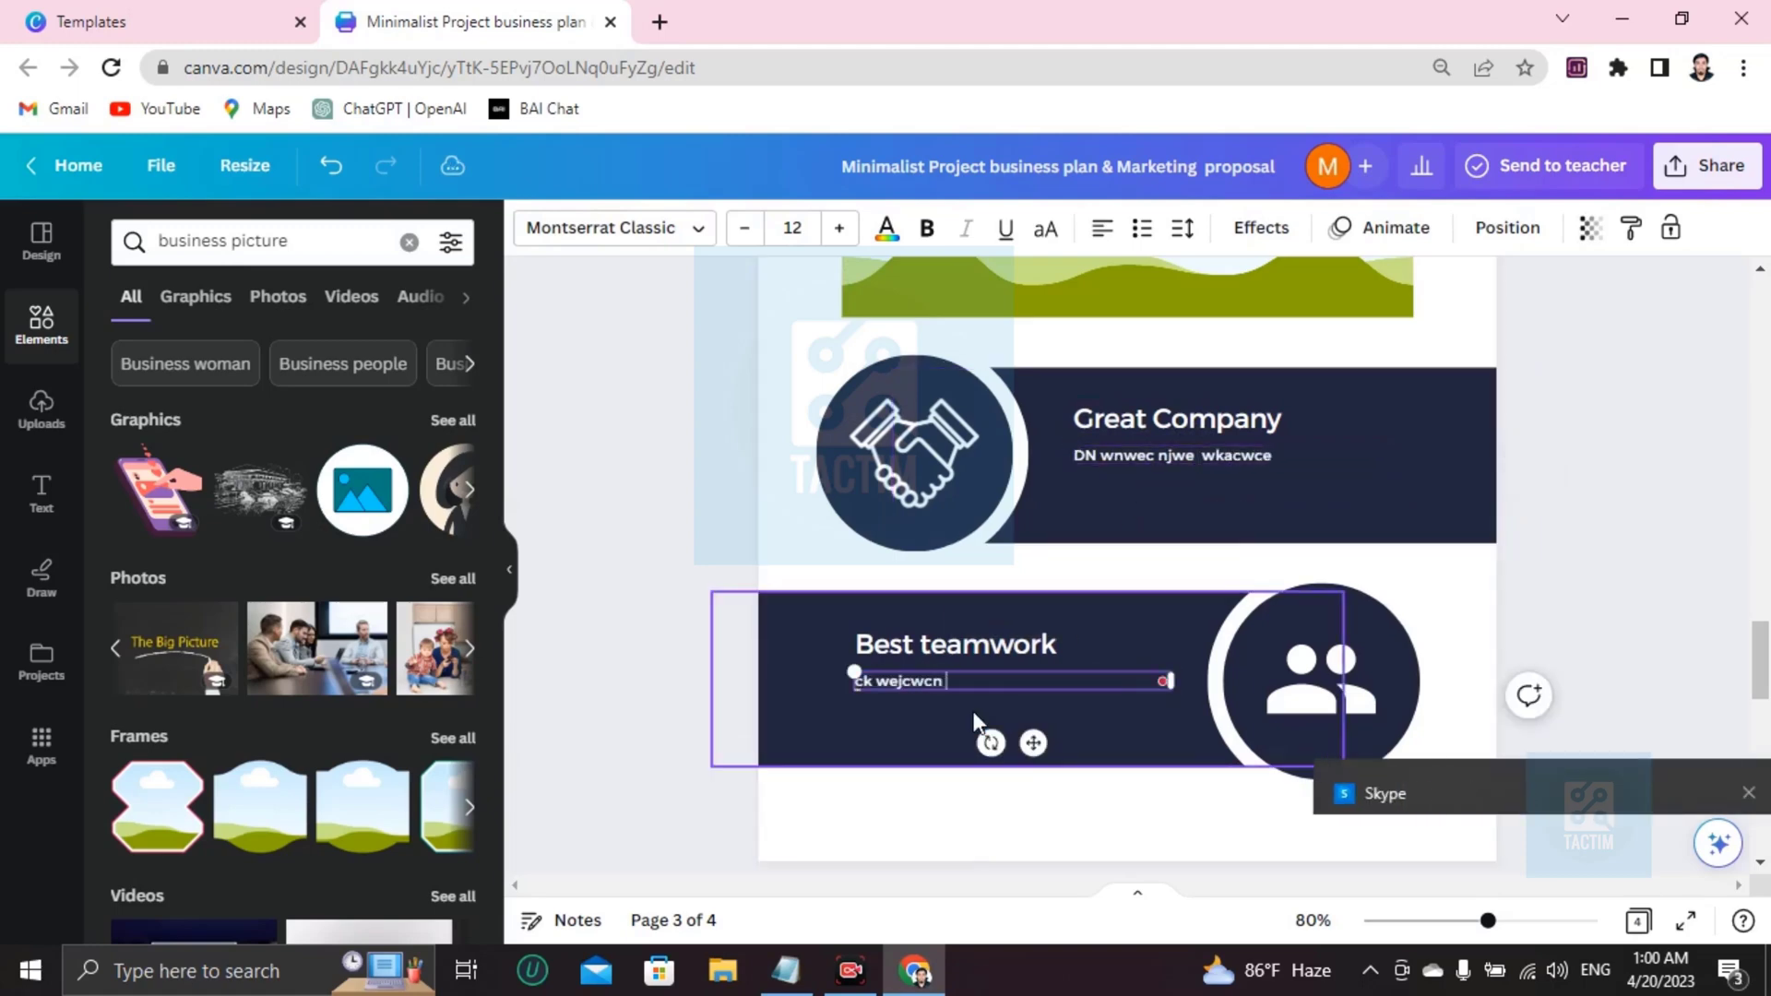
text( scj cj cwjcc laklnc)
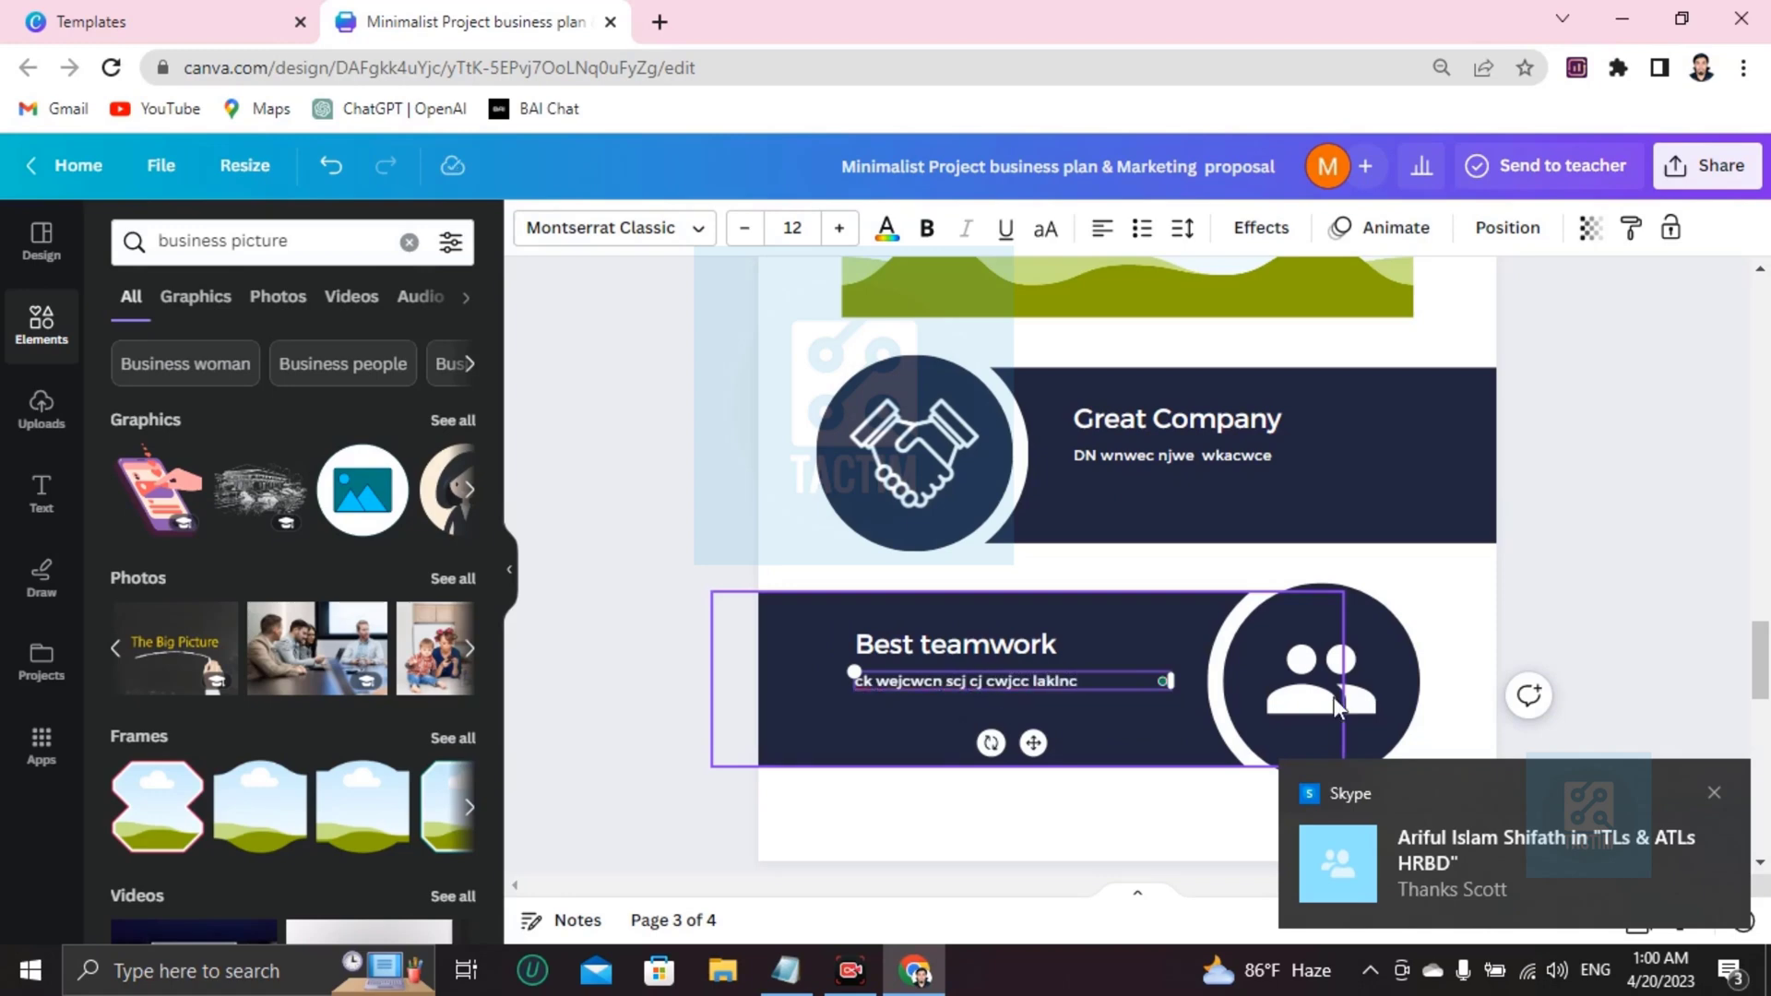
click(1713, 795)
Delete the people icon and add a circle frame from a 'frame' element search.
click(1328, 678)
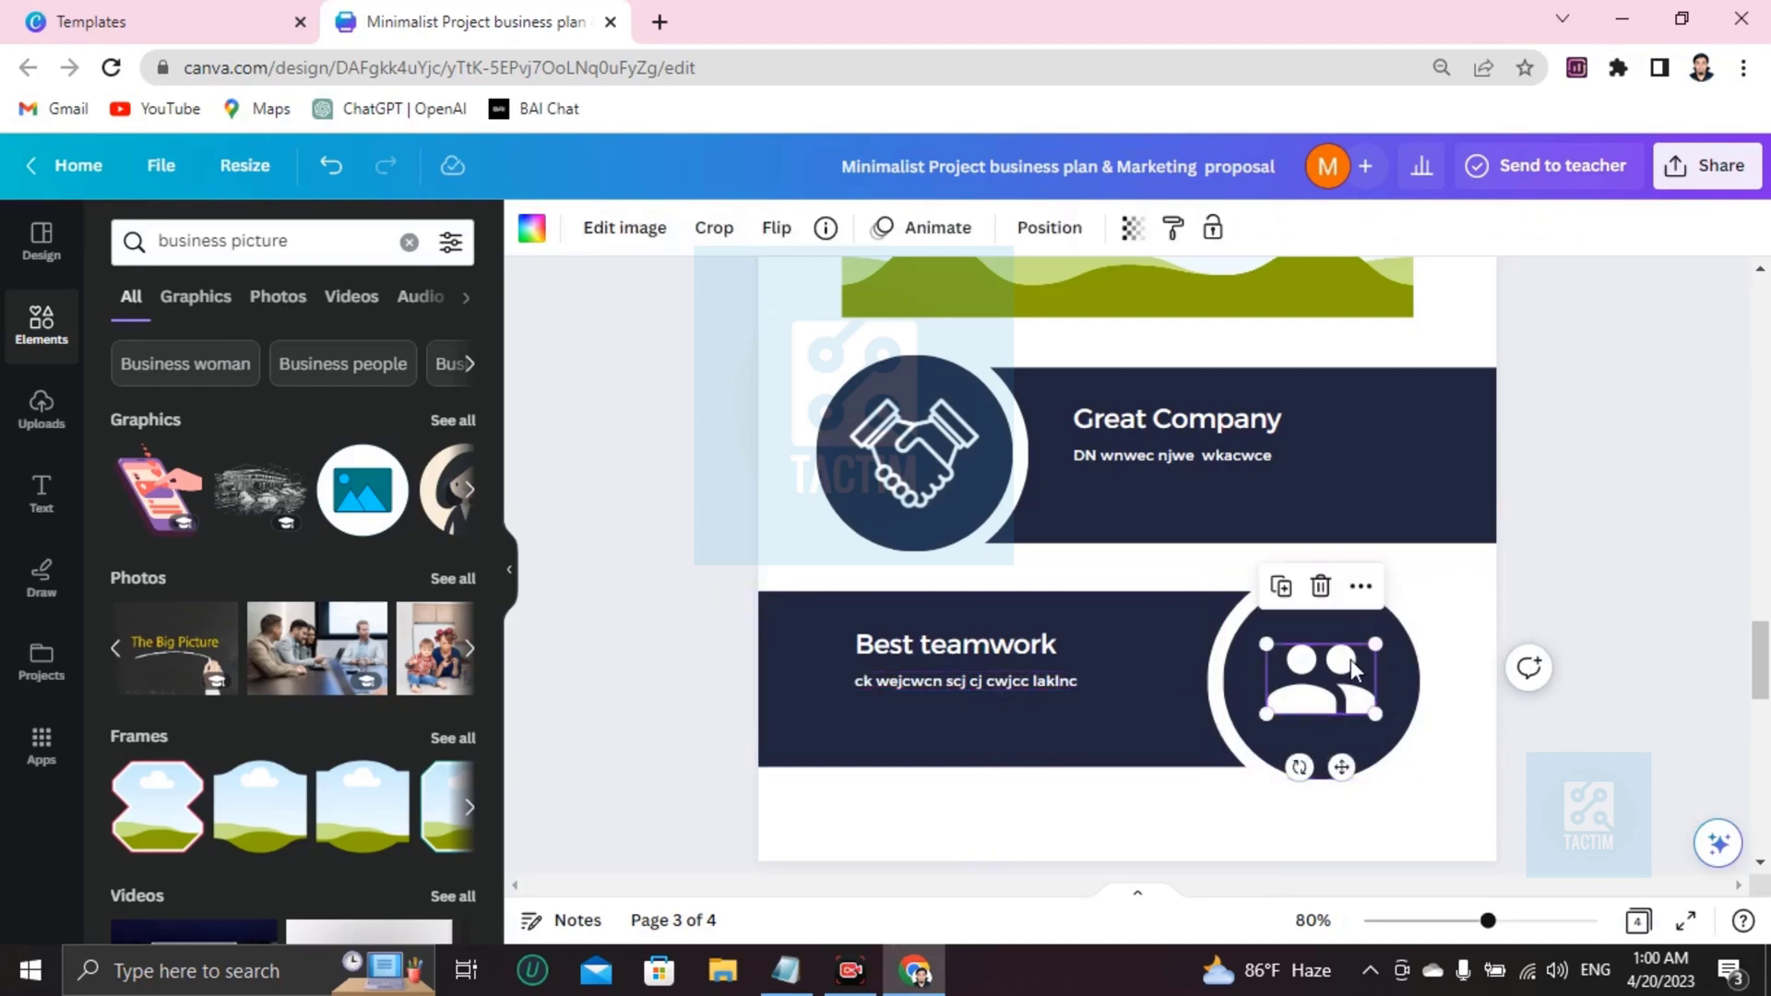
key(Delete)
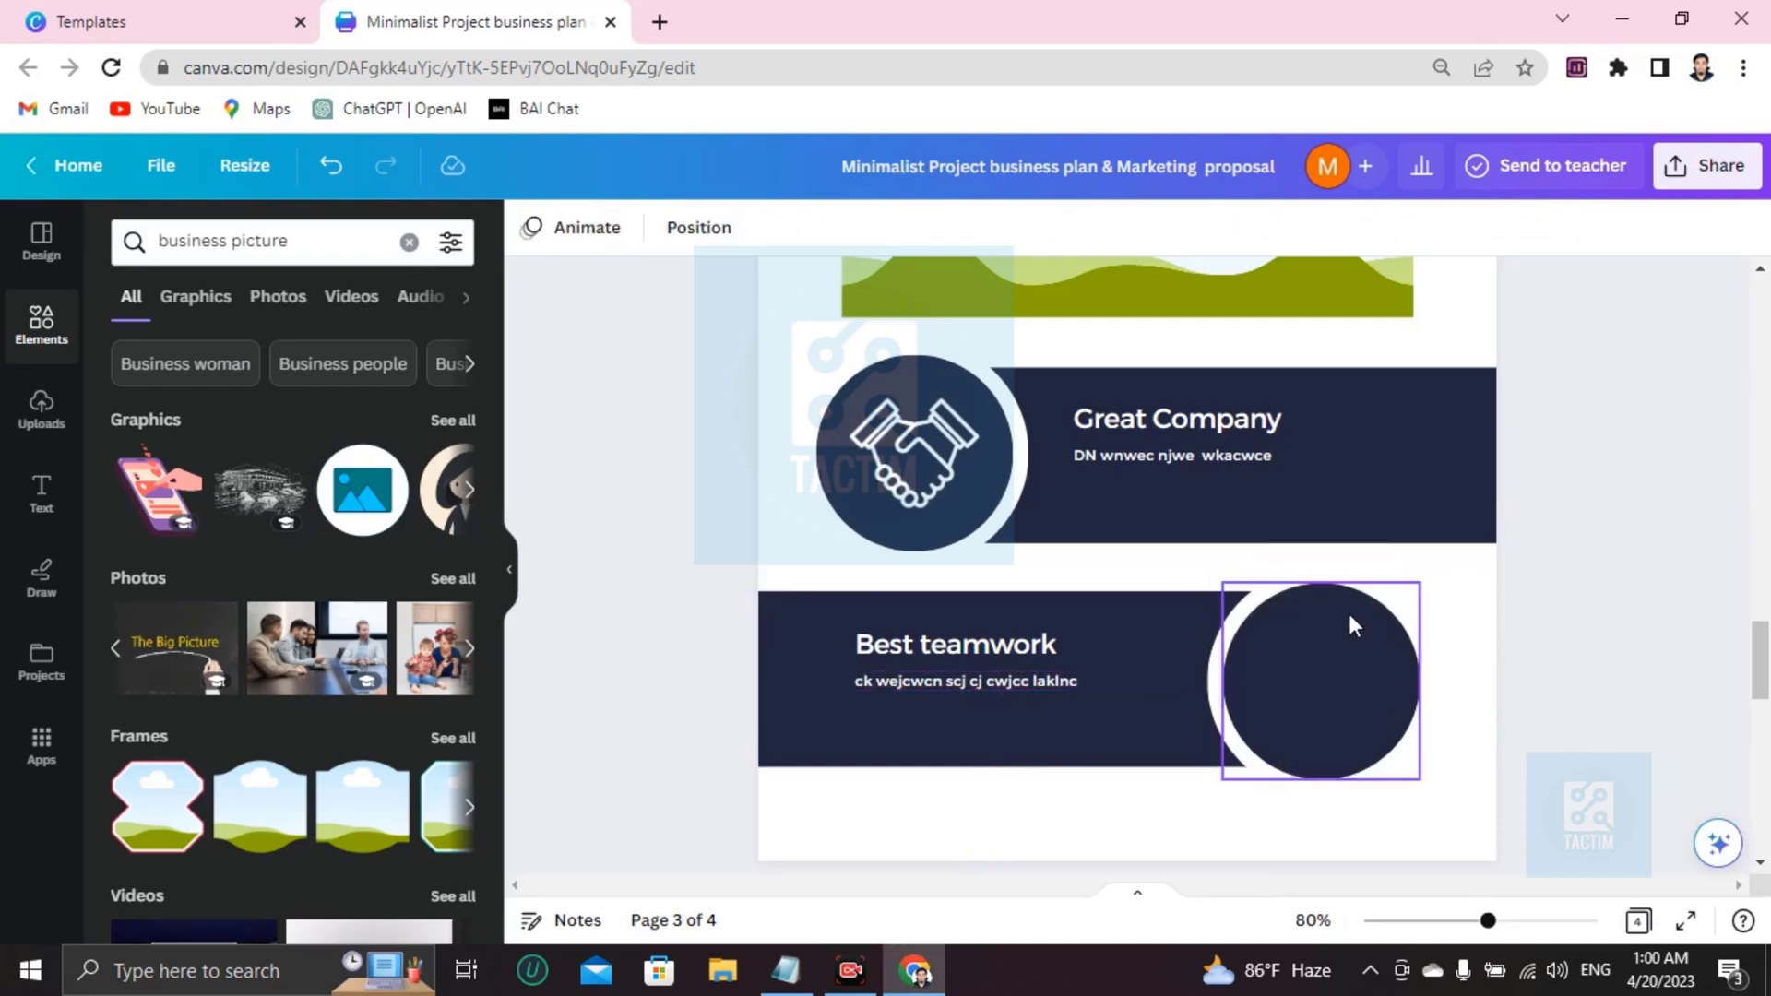
click(408, 242)
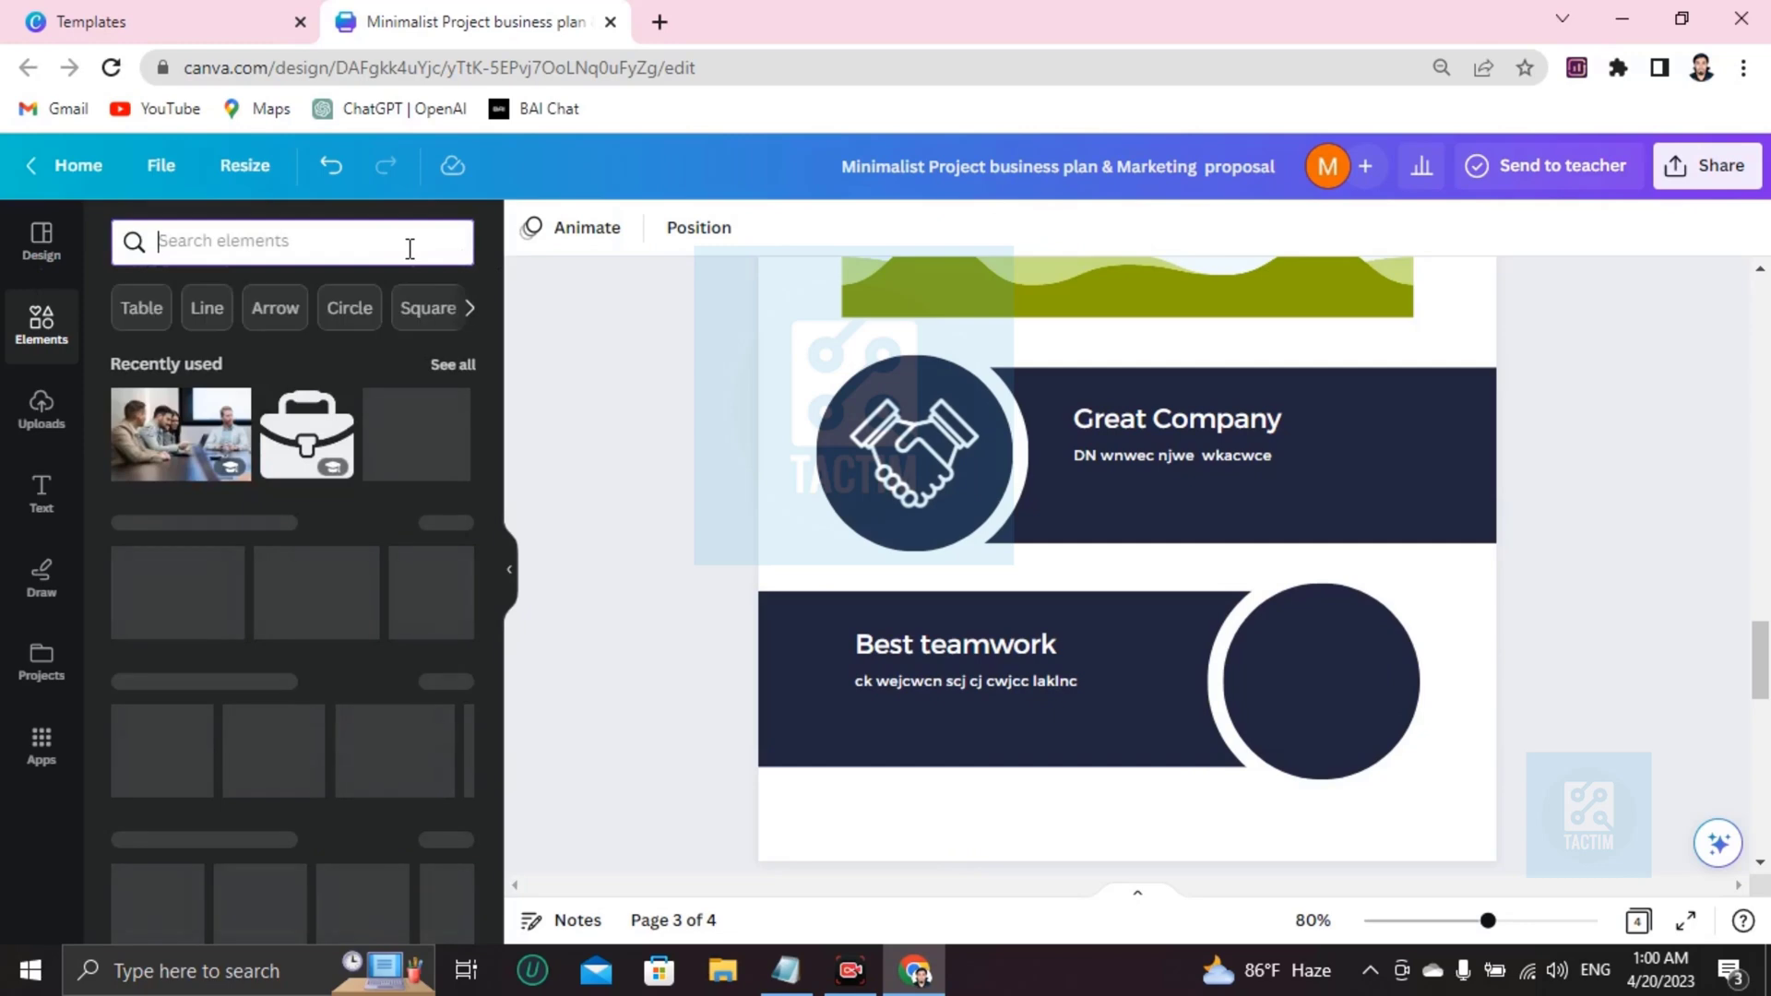
text(frame)
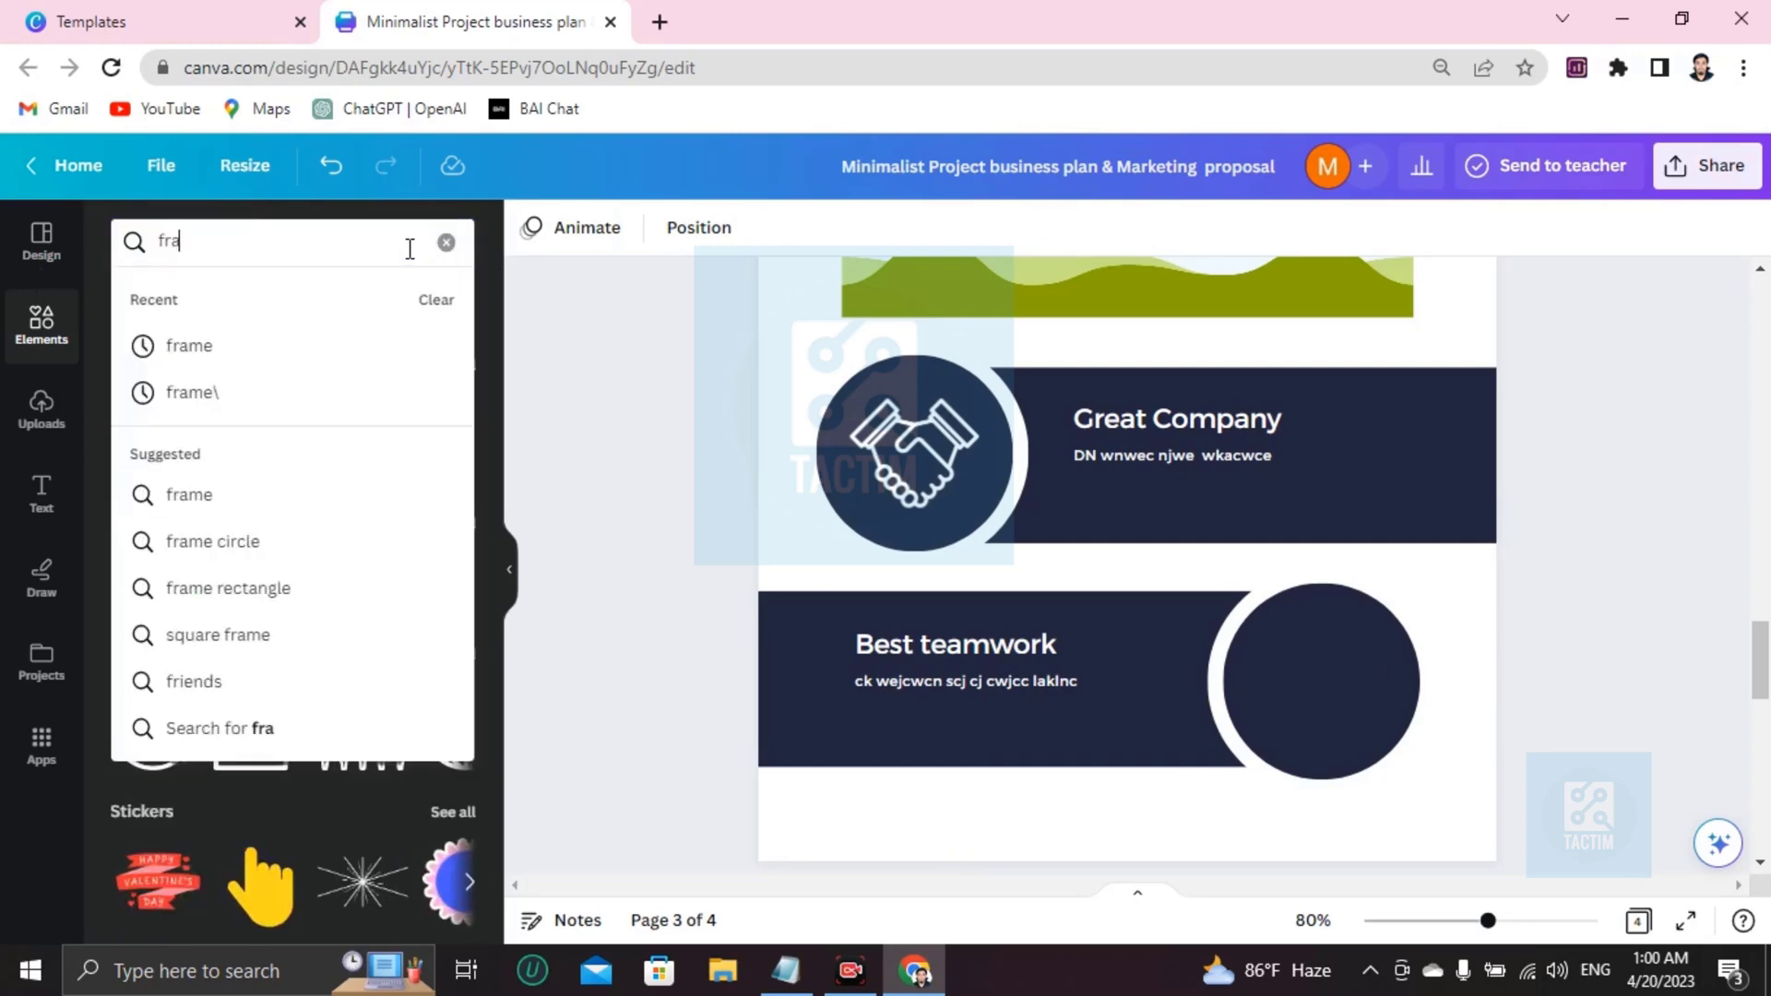
key(Return)
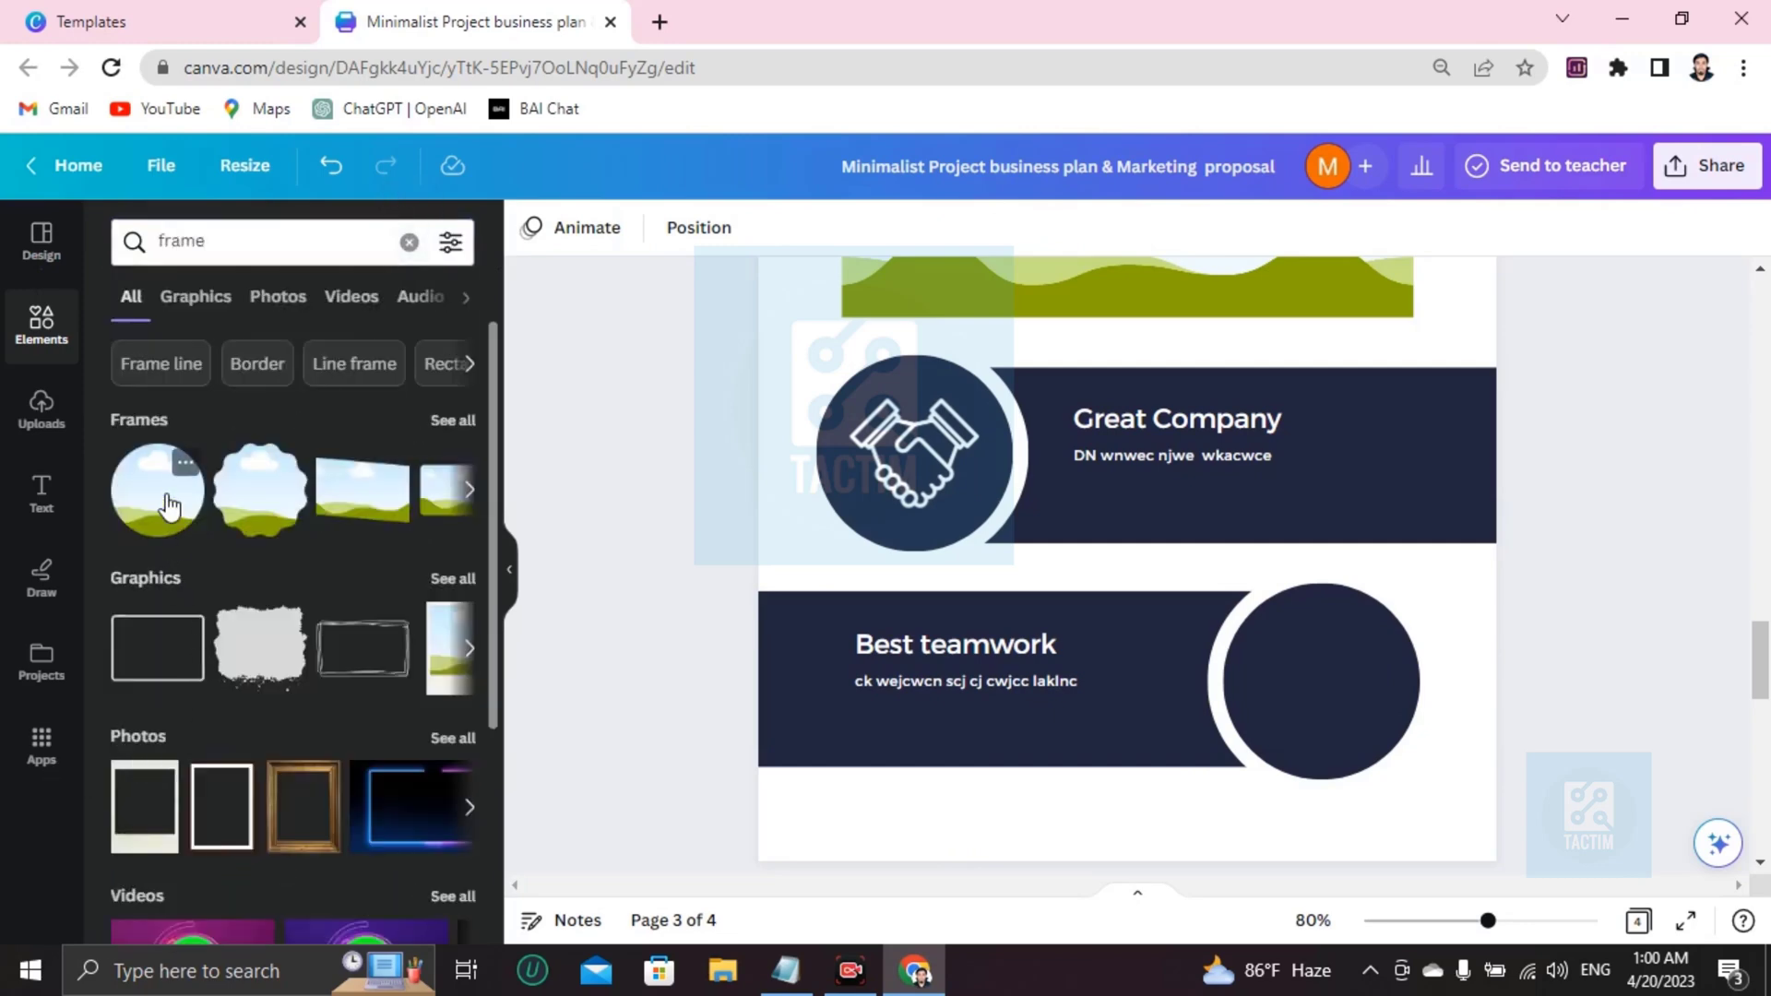
click(168, 505)
Resize and position the circle frame to fit exactly over the dark Best teamwork circle.
drag(1131, 410, 1380, 692)
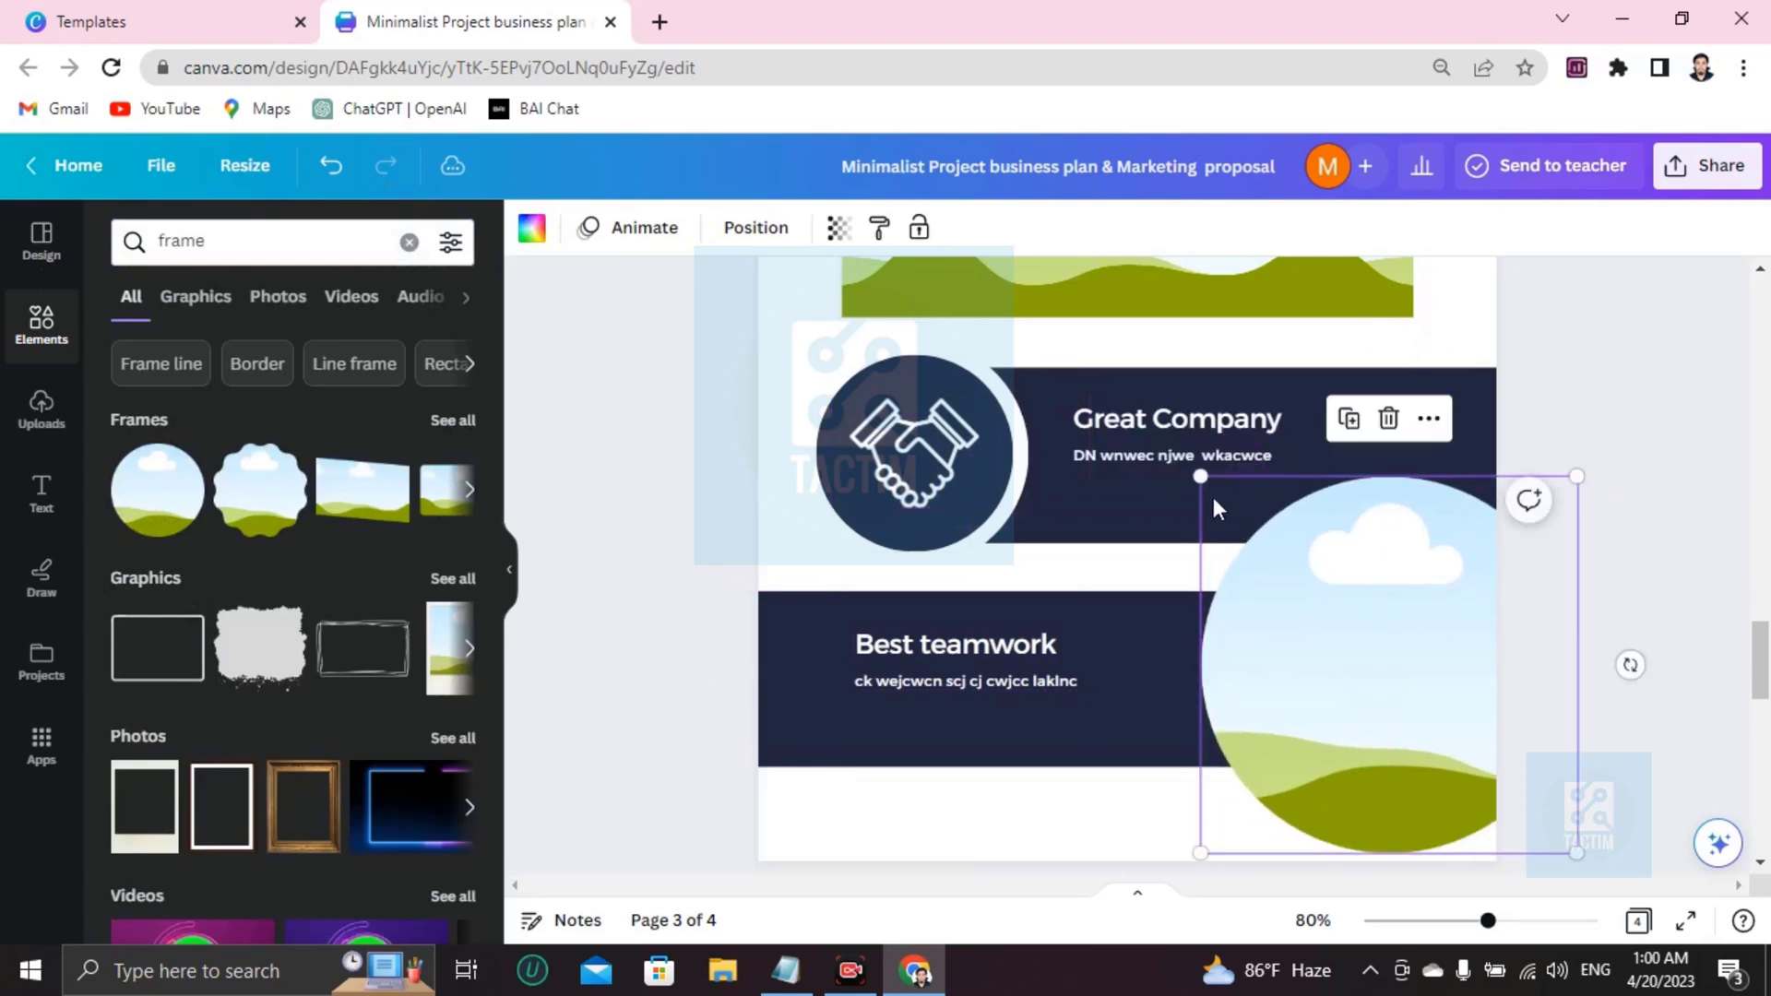
drag(1200, 477, 1403, 673)
drag(1423, 745, 1287, 659)
drag(1229, 579, 1221, 572)
drag(1300, 688, 1304, 701)
mouse_move(1223, 584)
mouse_down()
mouse_move(1208, 570)
mouse_move(1221, 581)
mouse_up()
drag(1343, 712, 1343, 715)
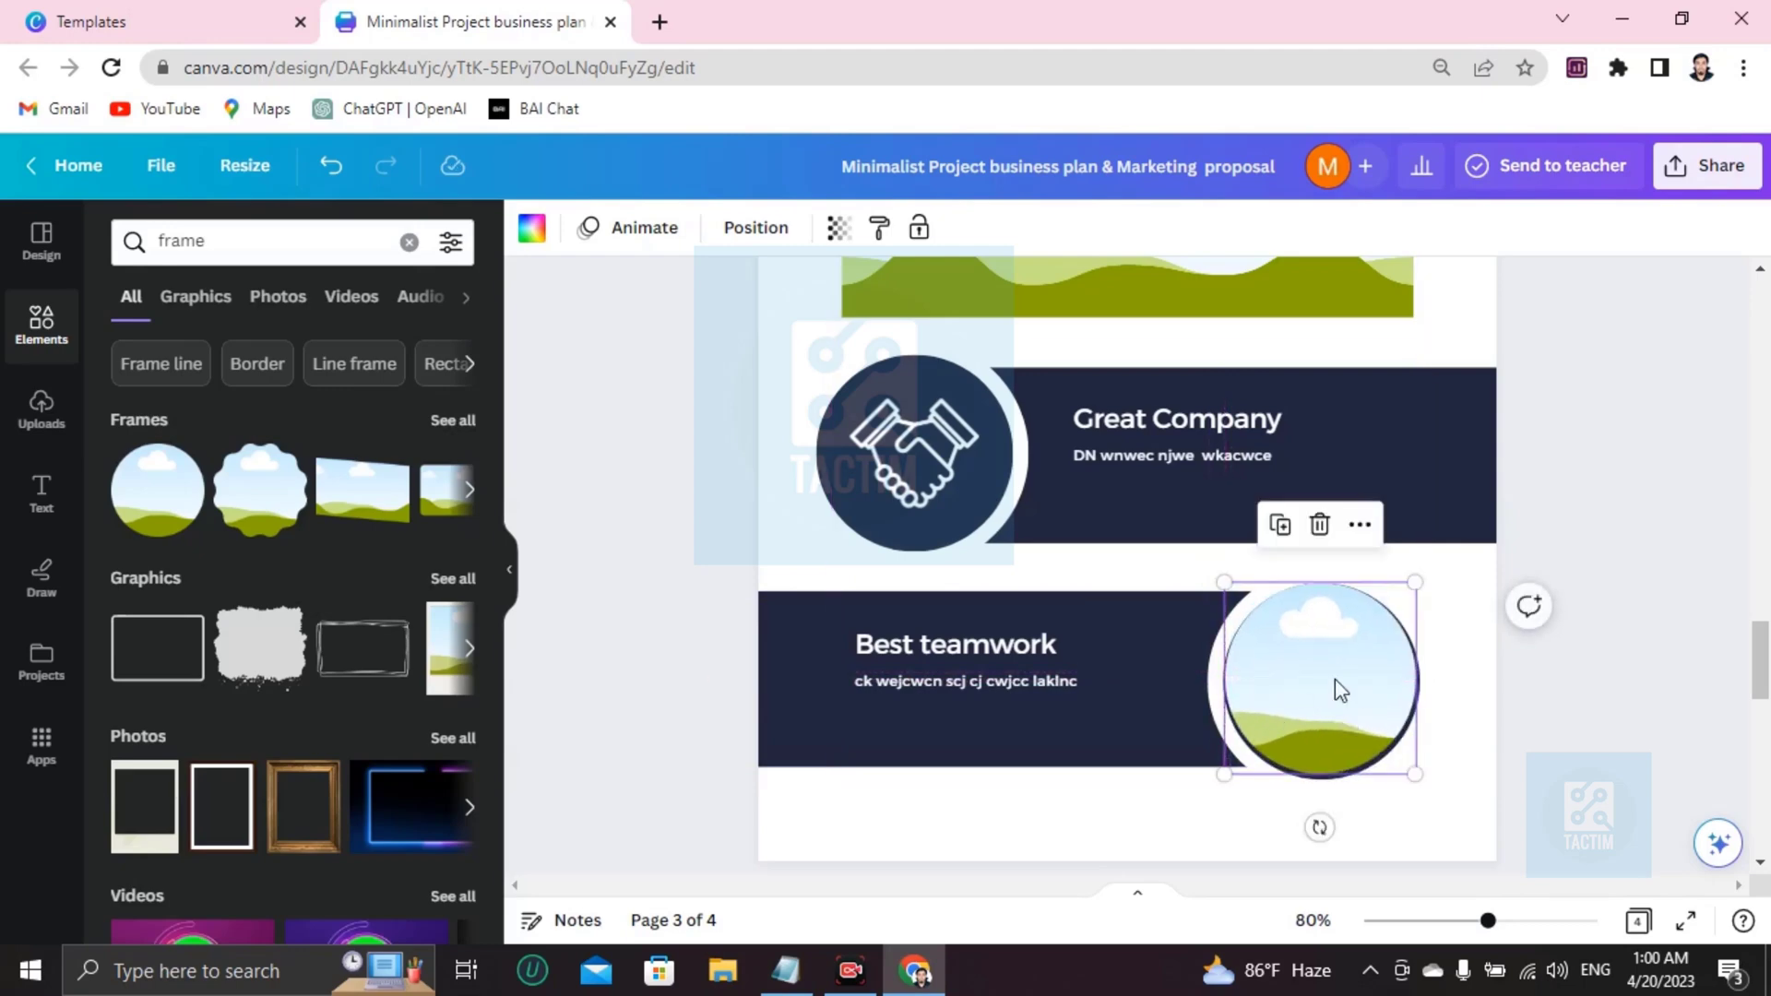
Show the Uploads image library, cancelling the file-upload dialog without choosing a file.
click(47, 429)
click(359, 295)
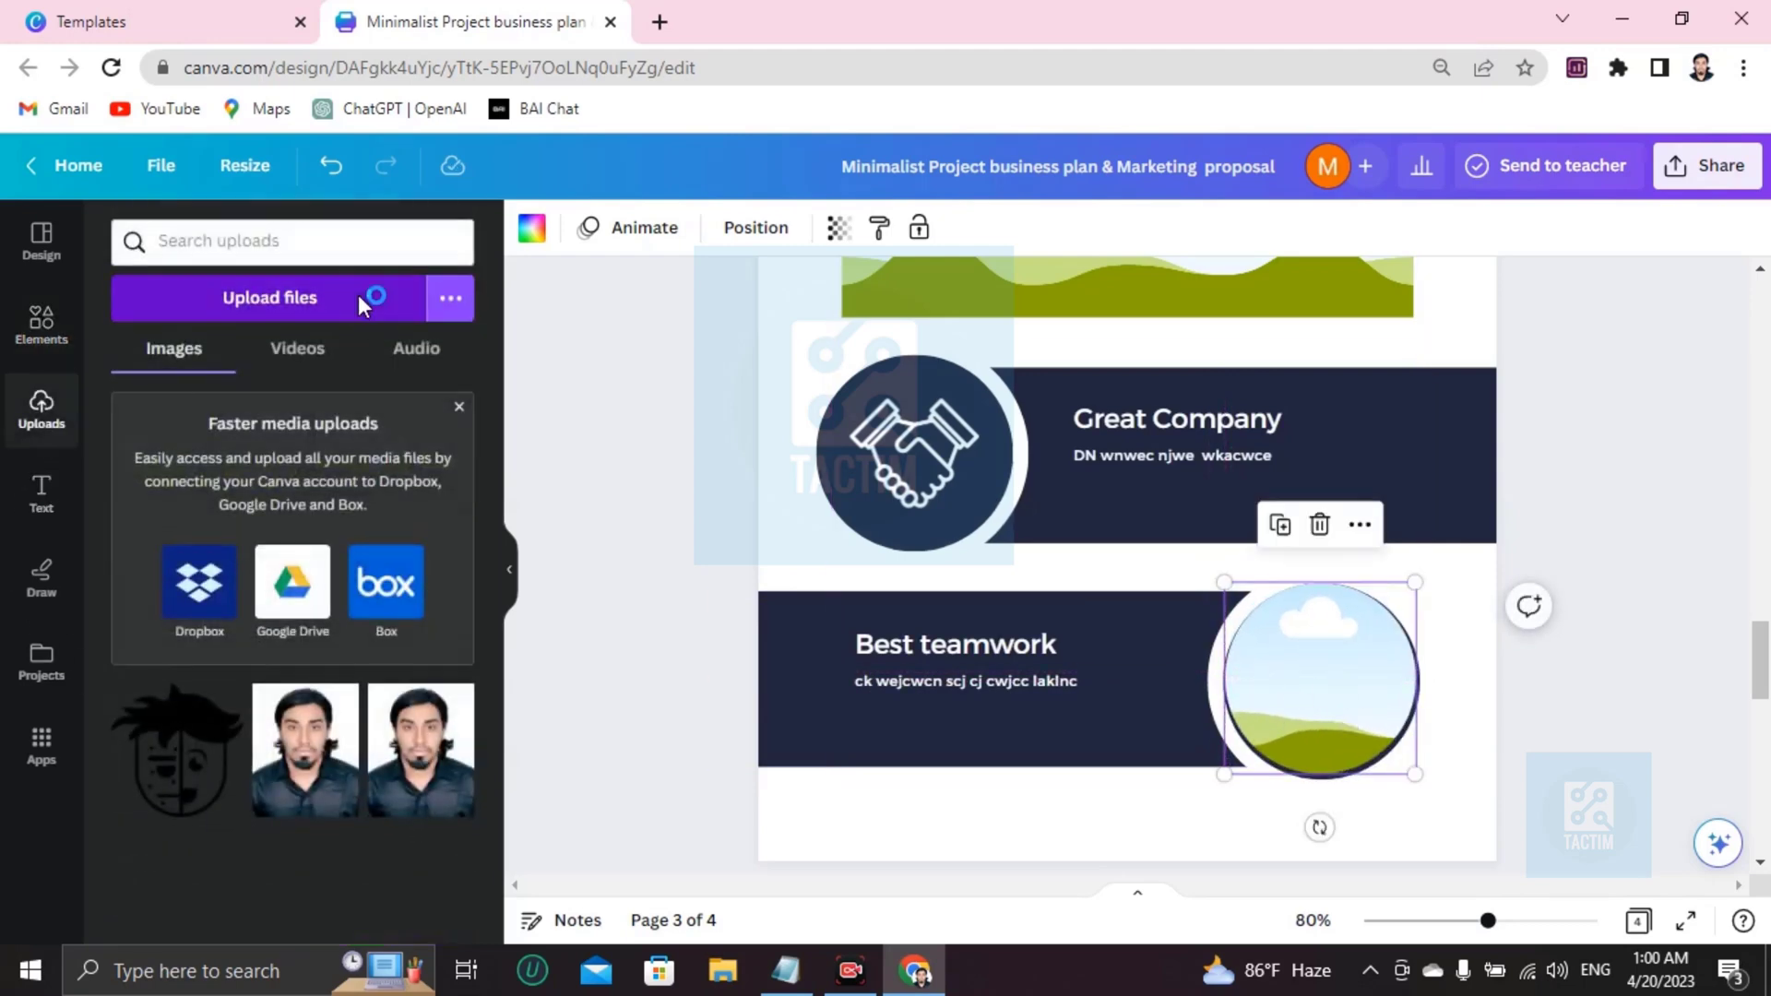
scroll(589, 461, down, 5)
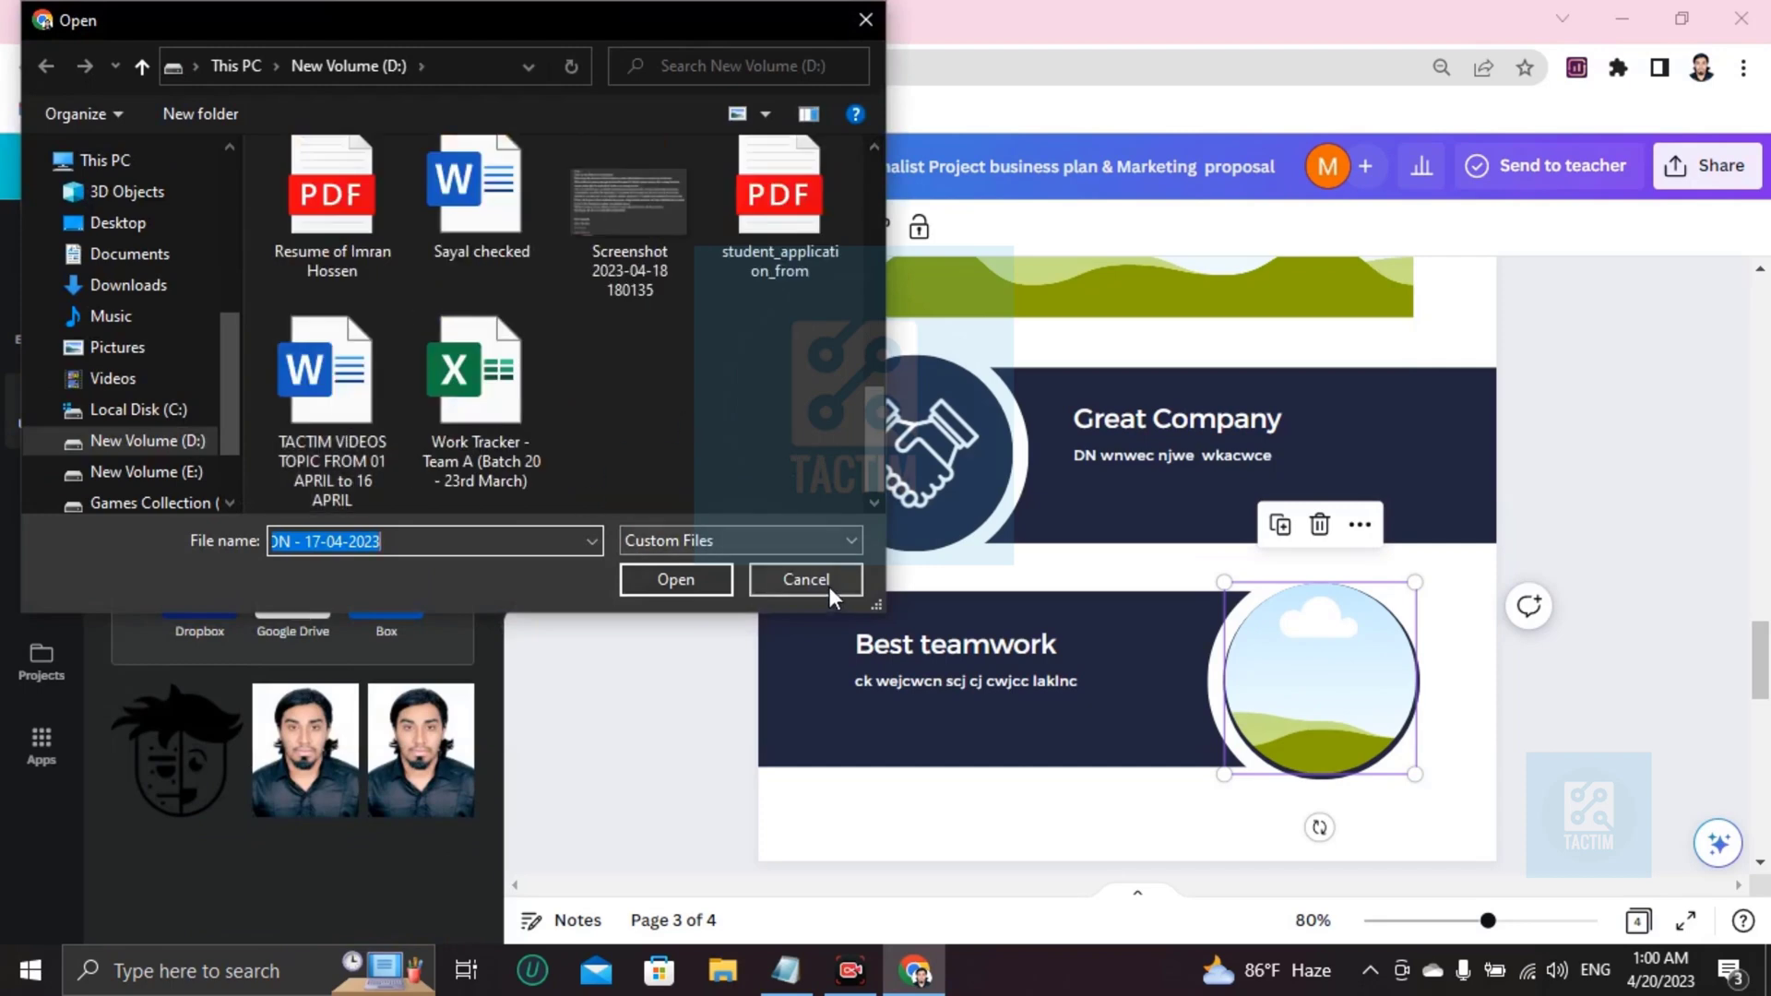
click(805, 580)
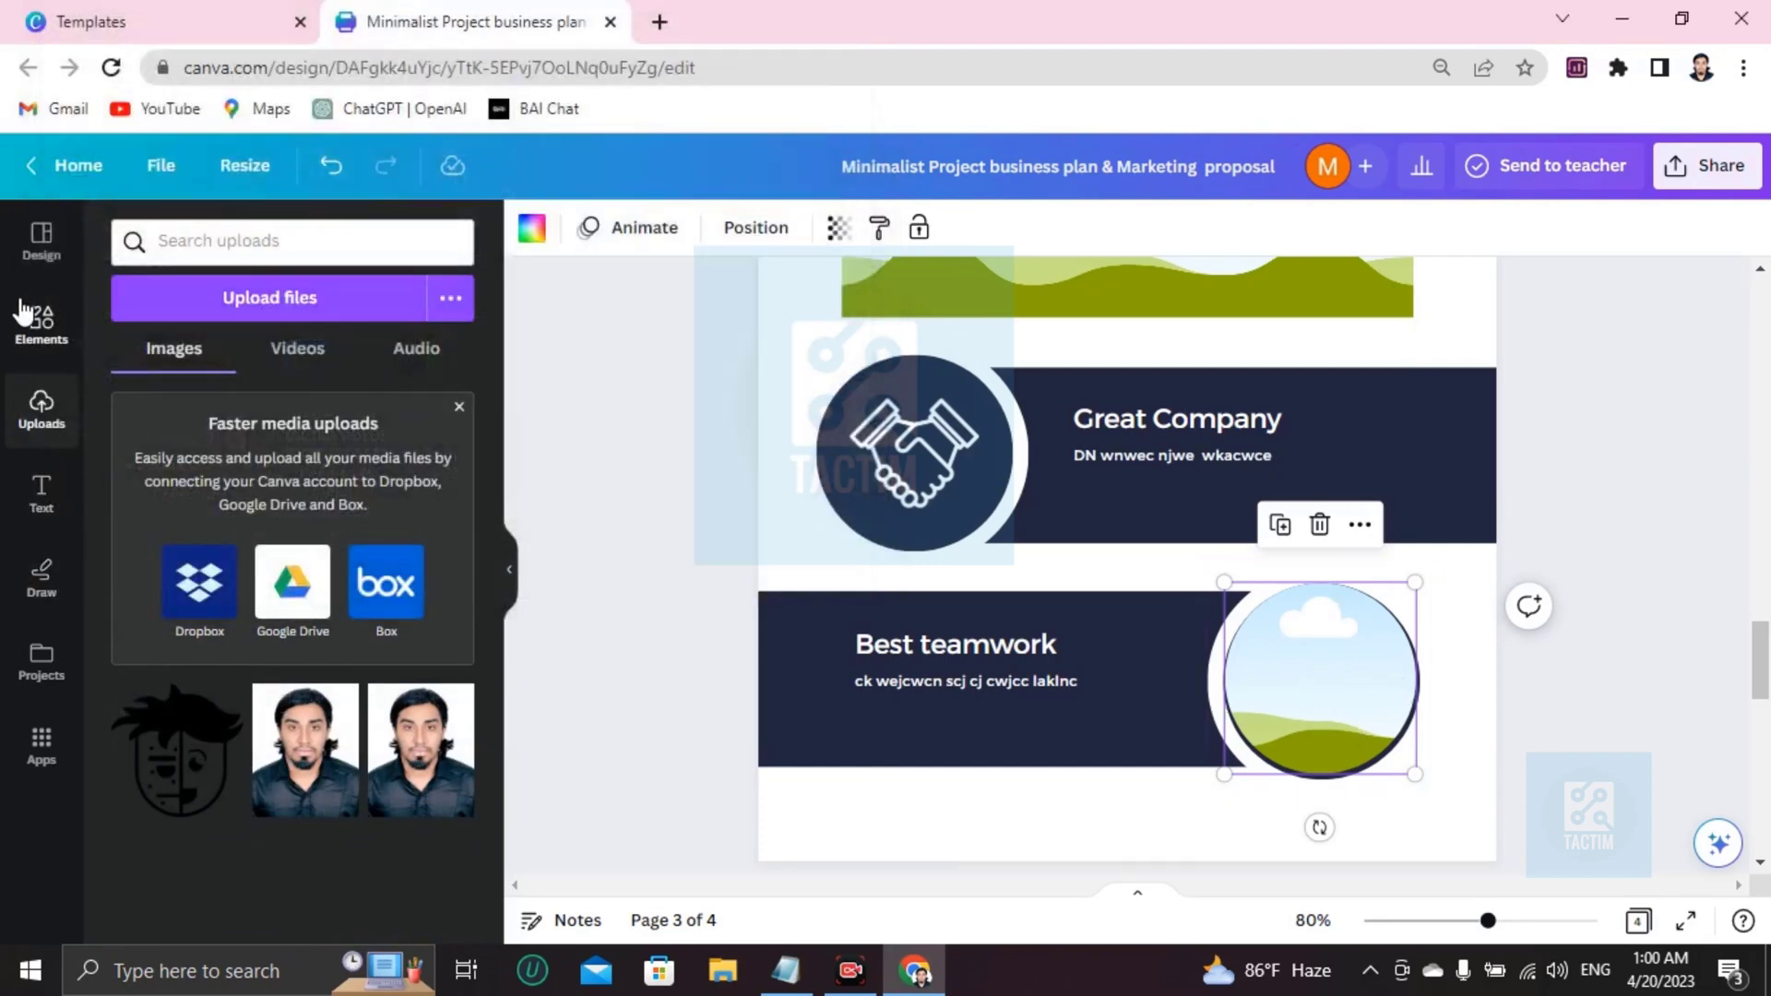
click(41, 322)
Search elements for 'business team' and drag the group photo into the Best teamwork circle frame.
click(398, 239)
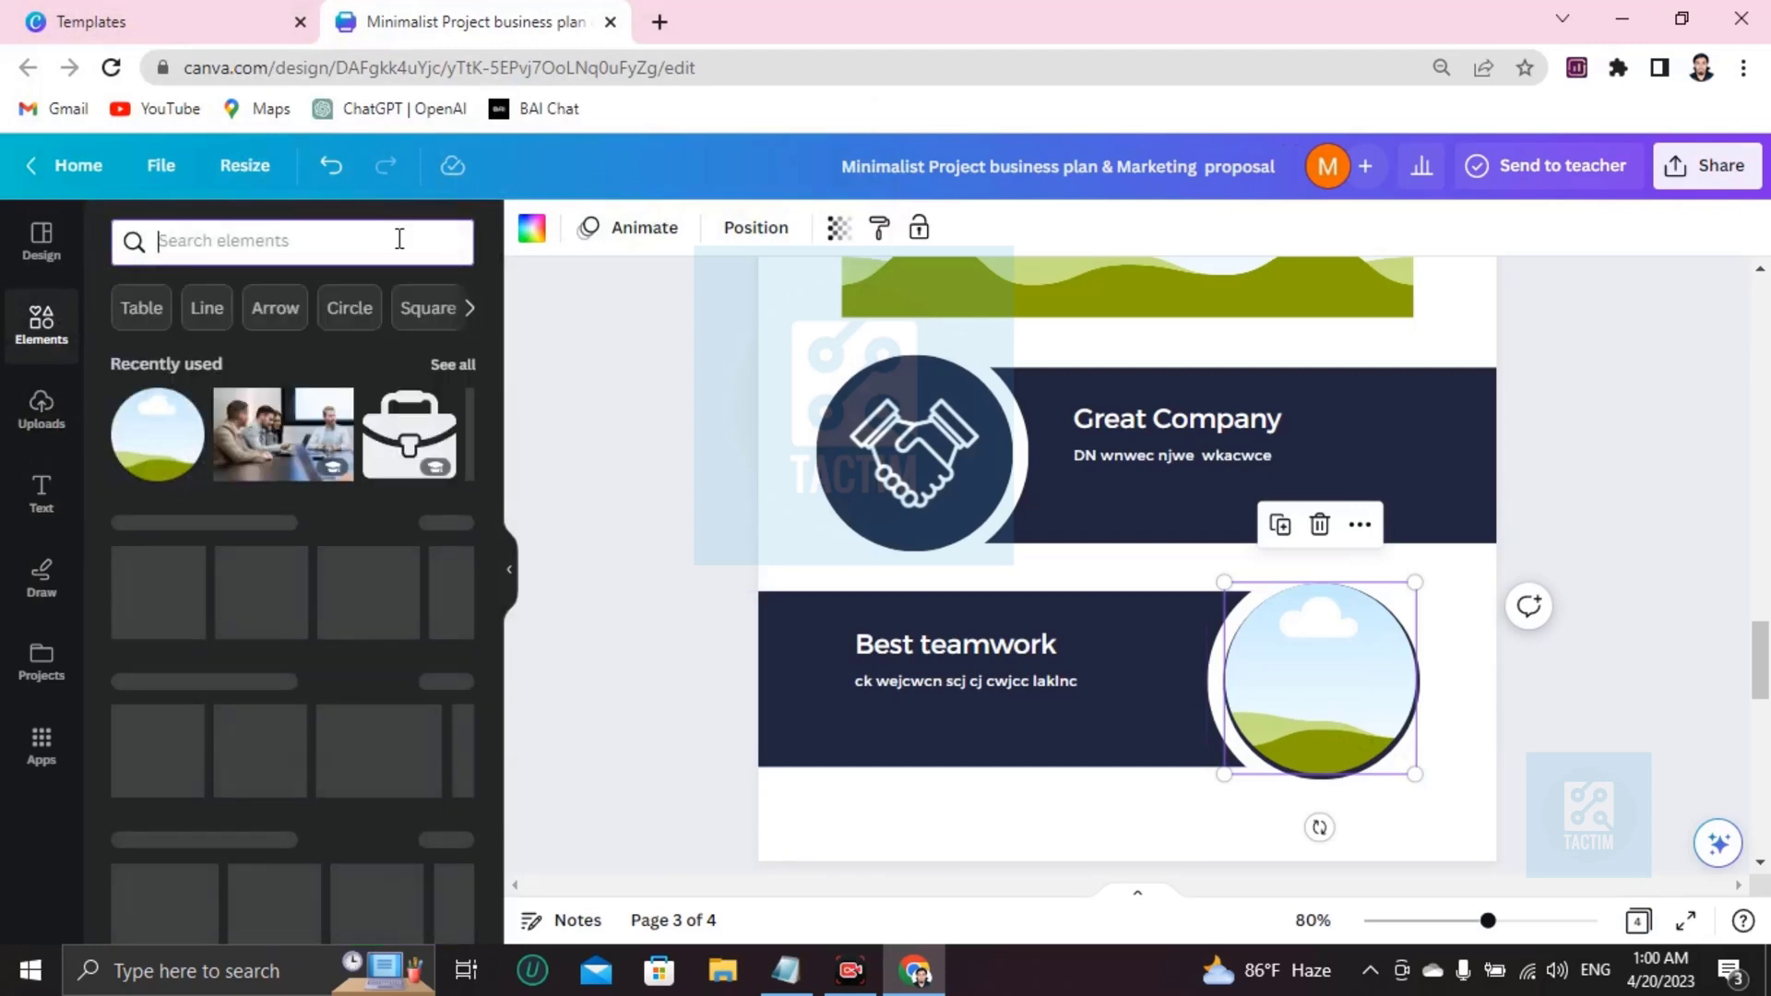
text(business )
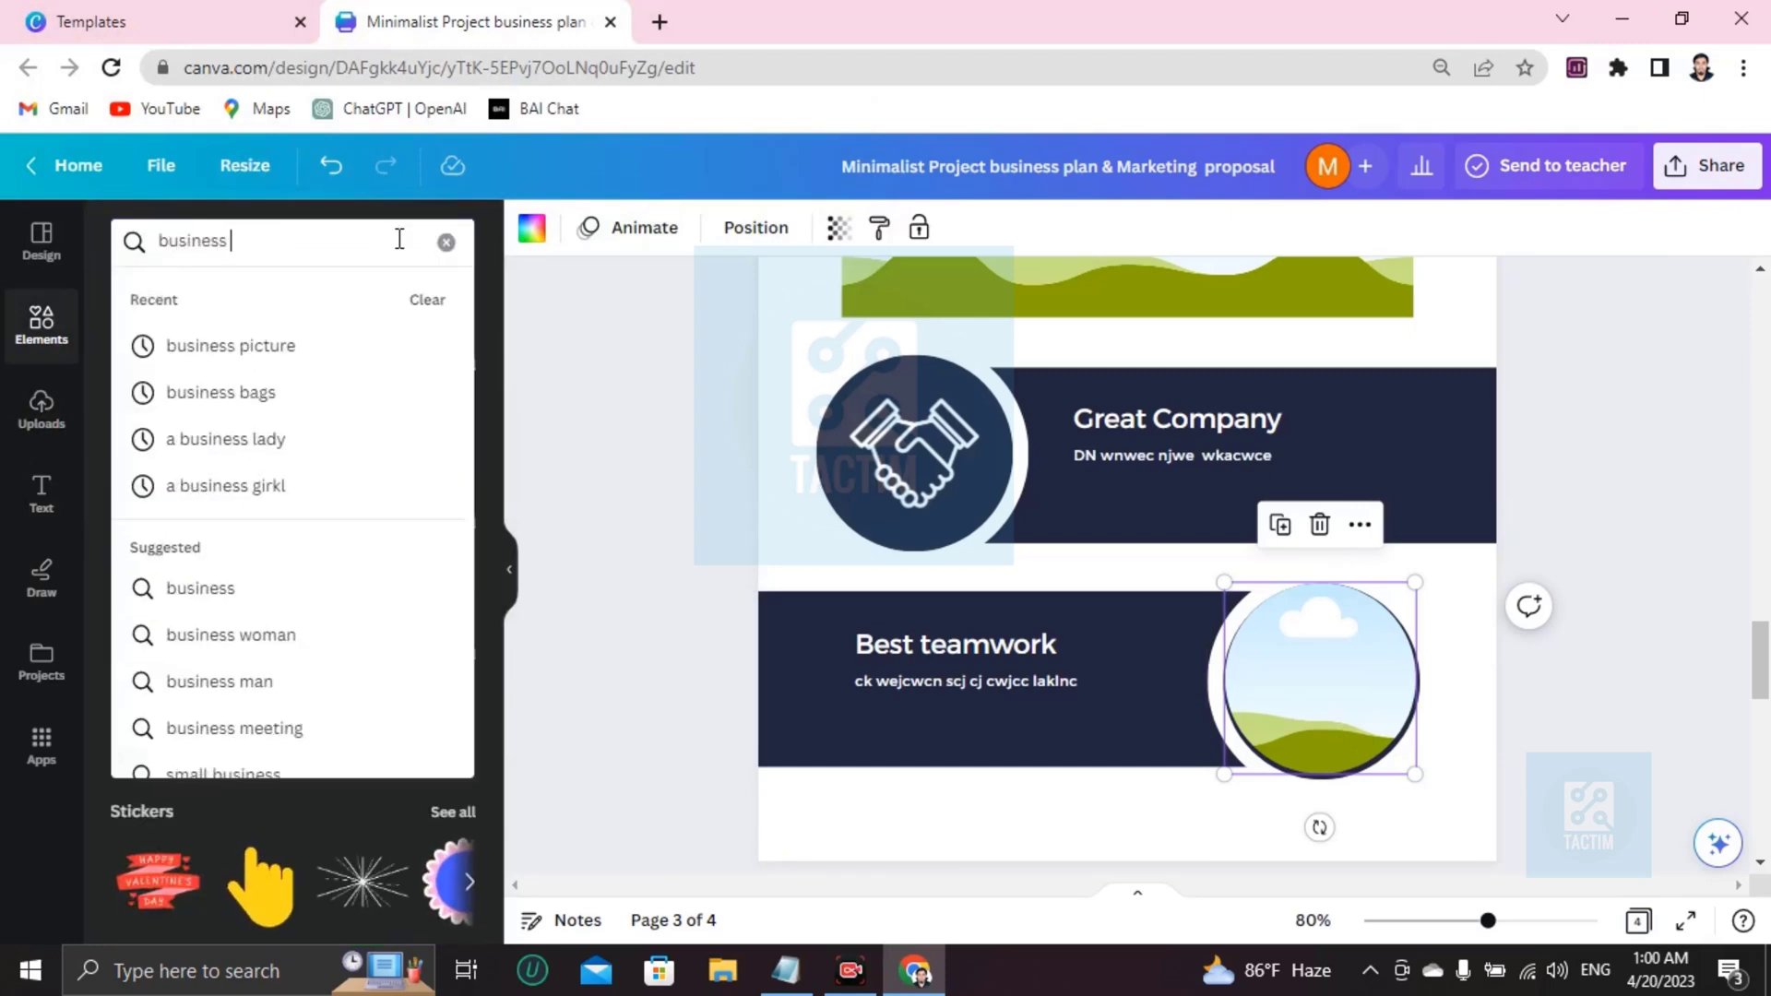
text(team)
key(Return)
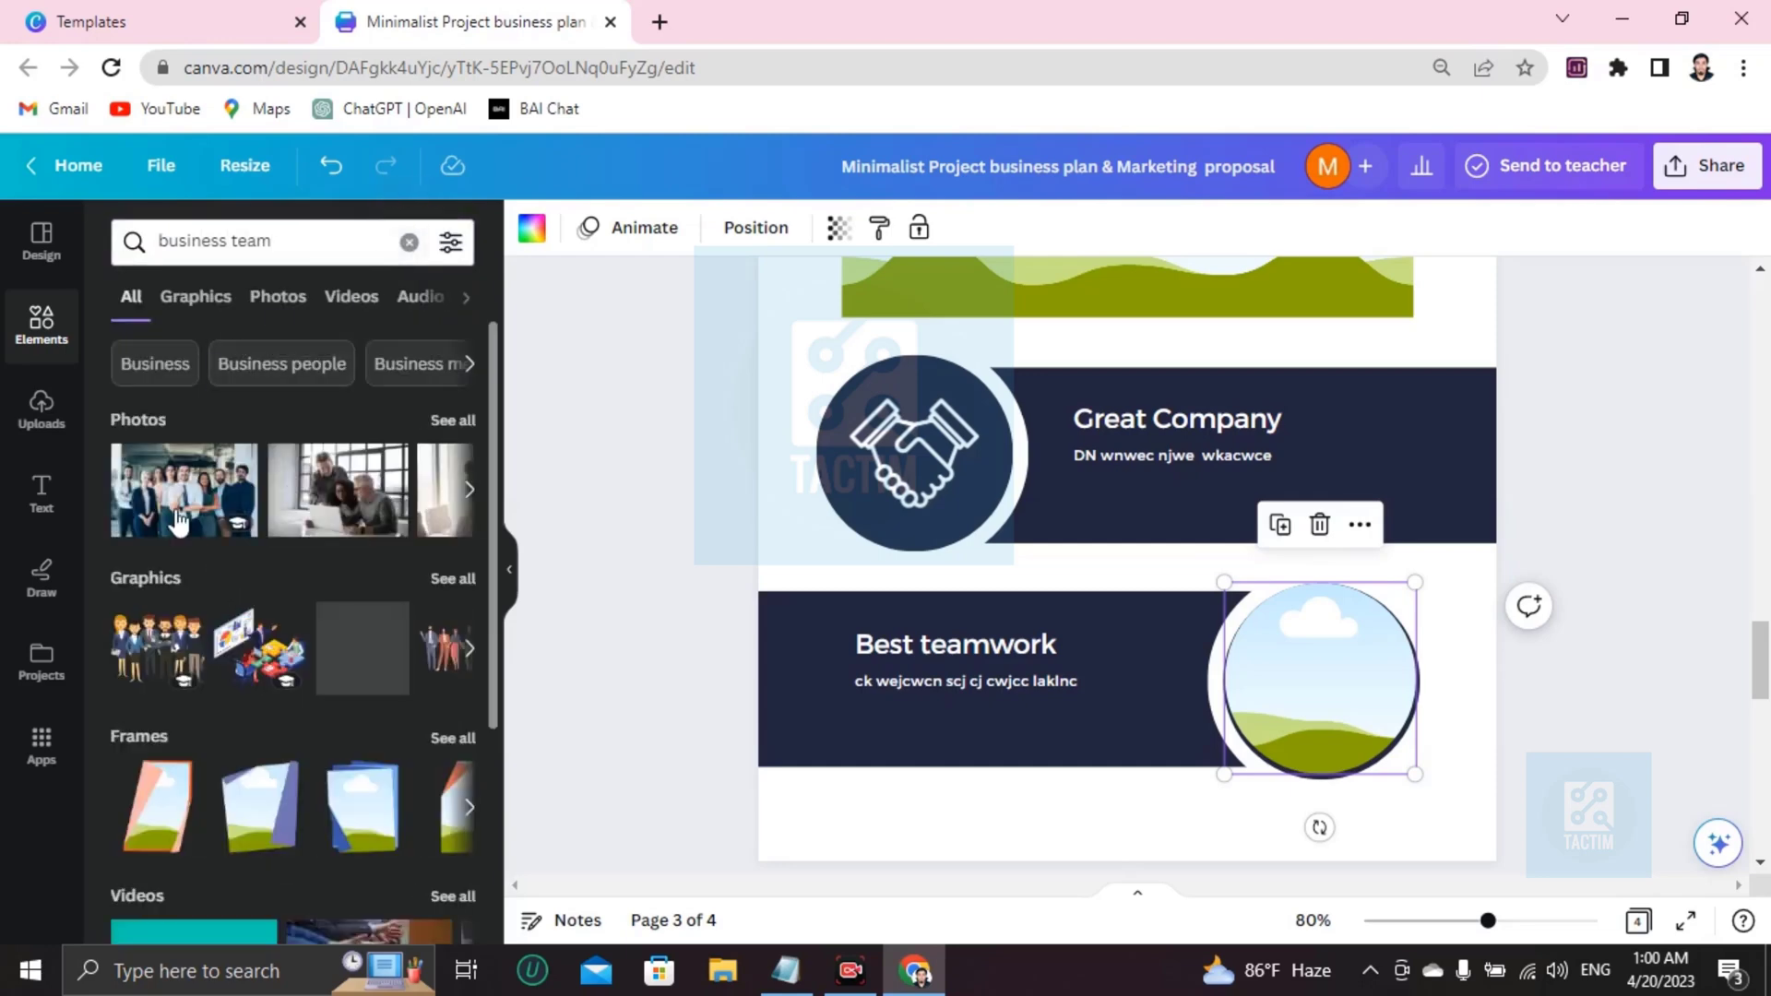
click(136, 495)
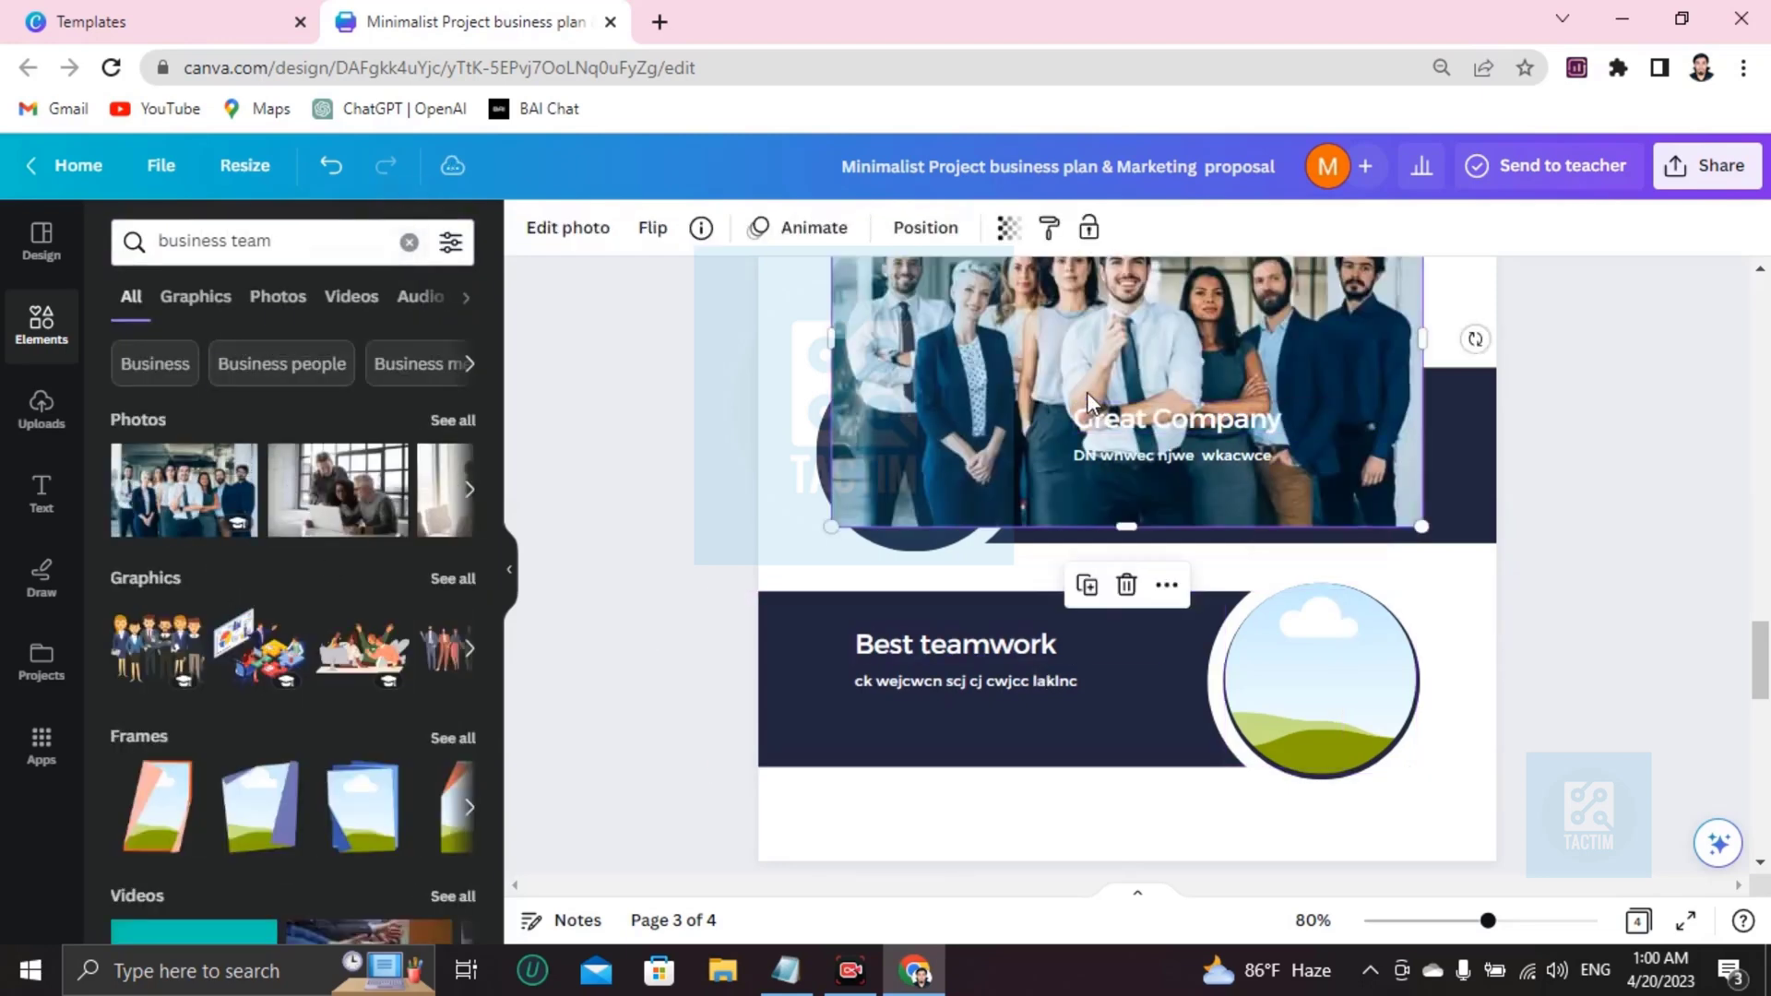
drag(994, 338, 1314, 682)
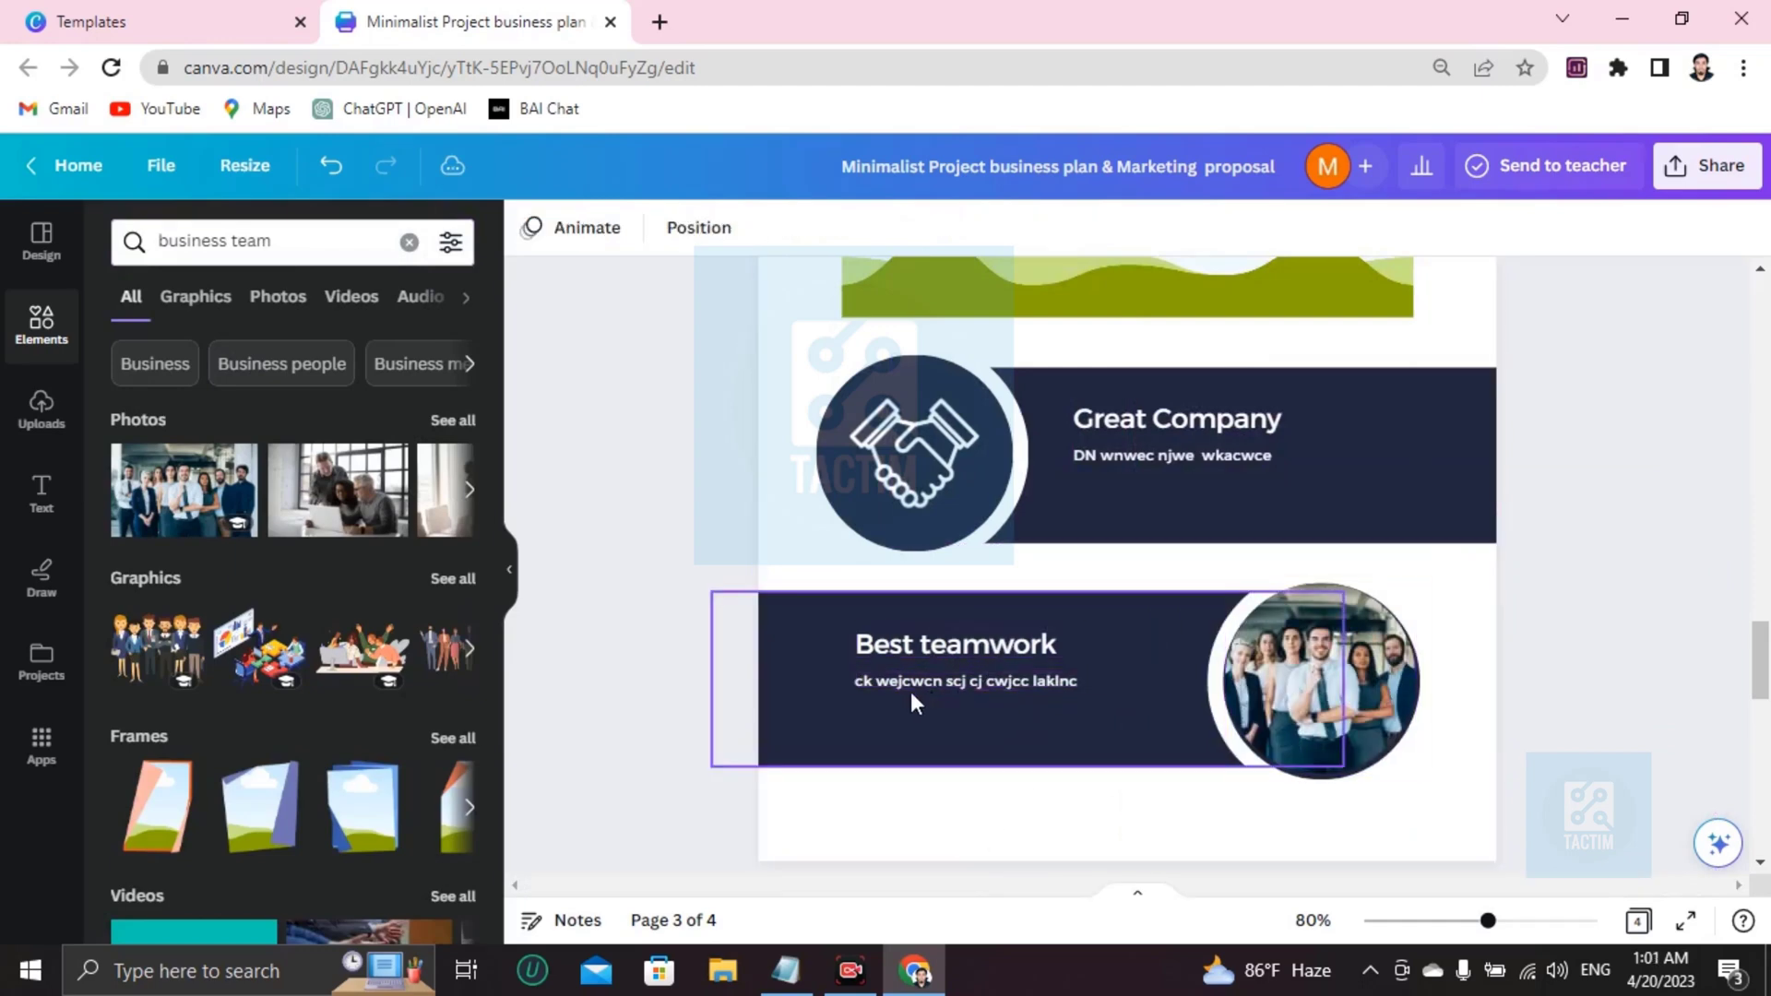
scroll(910, 691, down, 5)
Clear the lorem text under the first Best Experience heading on page 4.
scroll(1065, 703, down, 3)
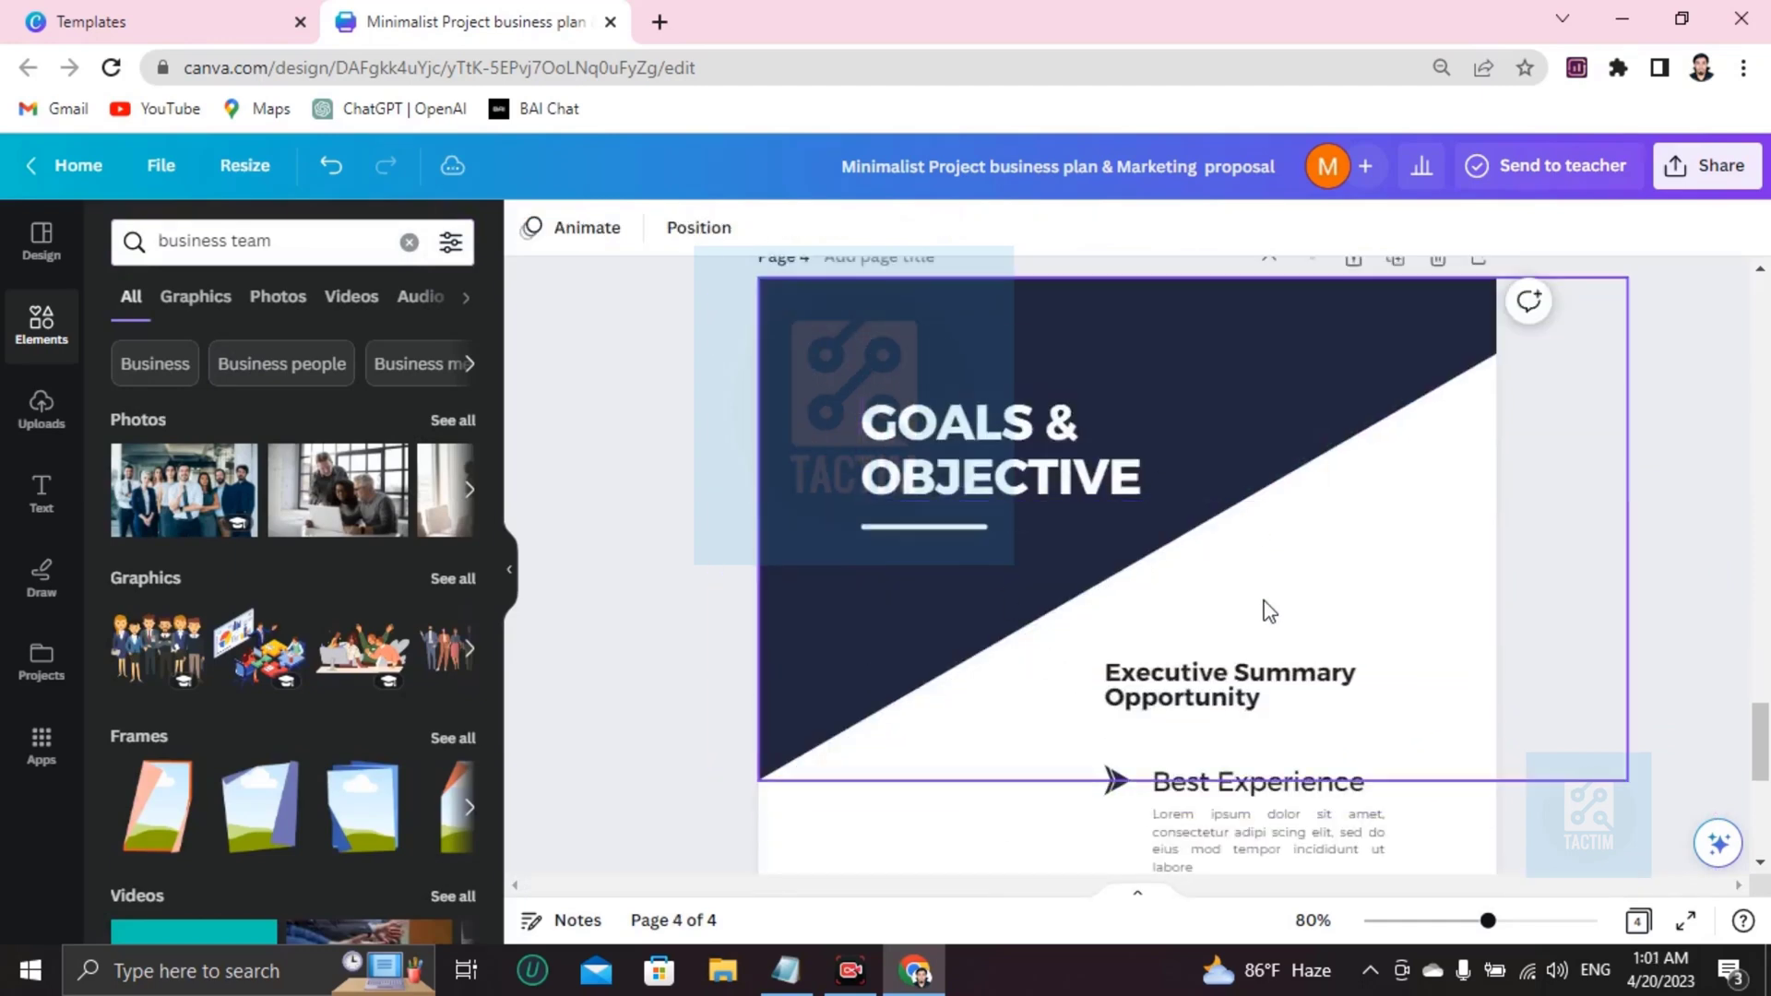
scroll(1067, 481, down, 4)
scroll(1199, 526, up, 3)
scroll(1185, 609, down, 1)
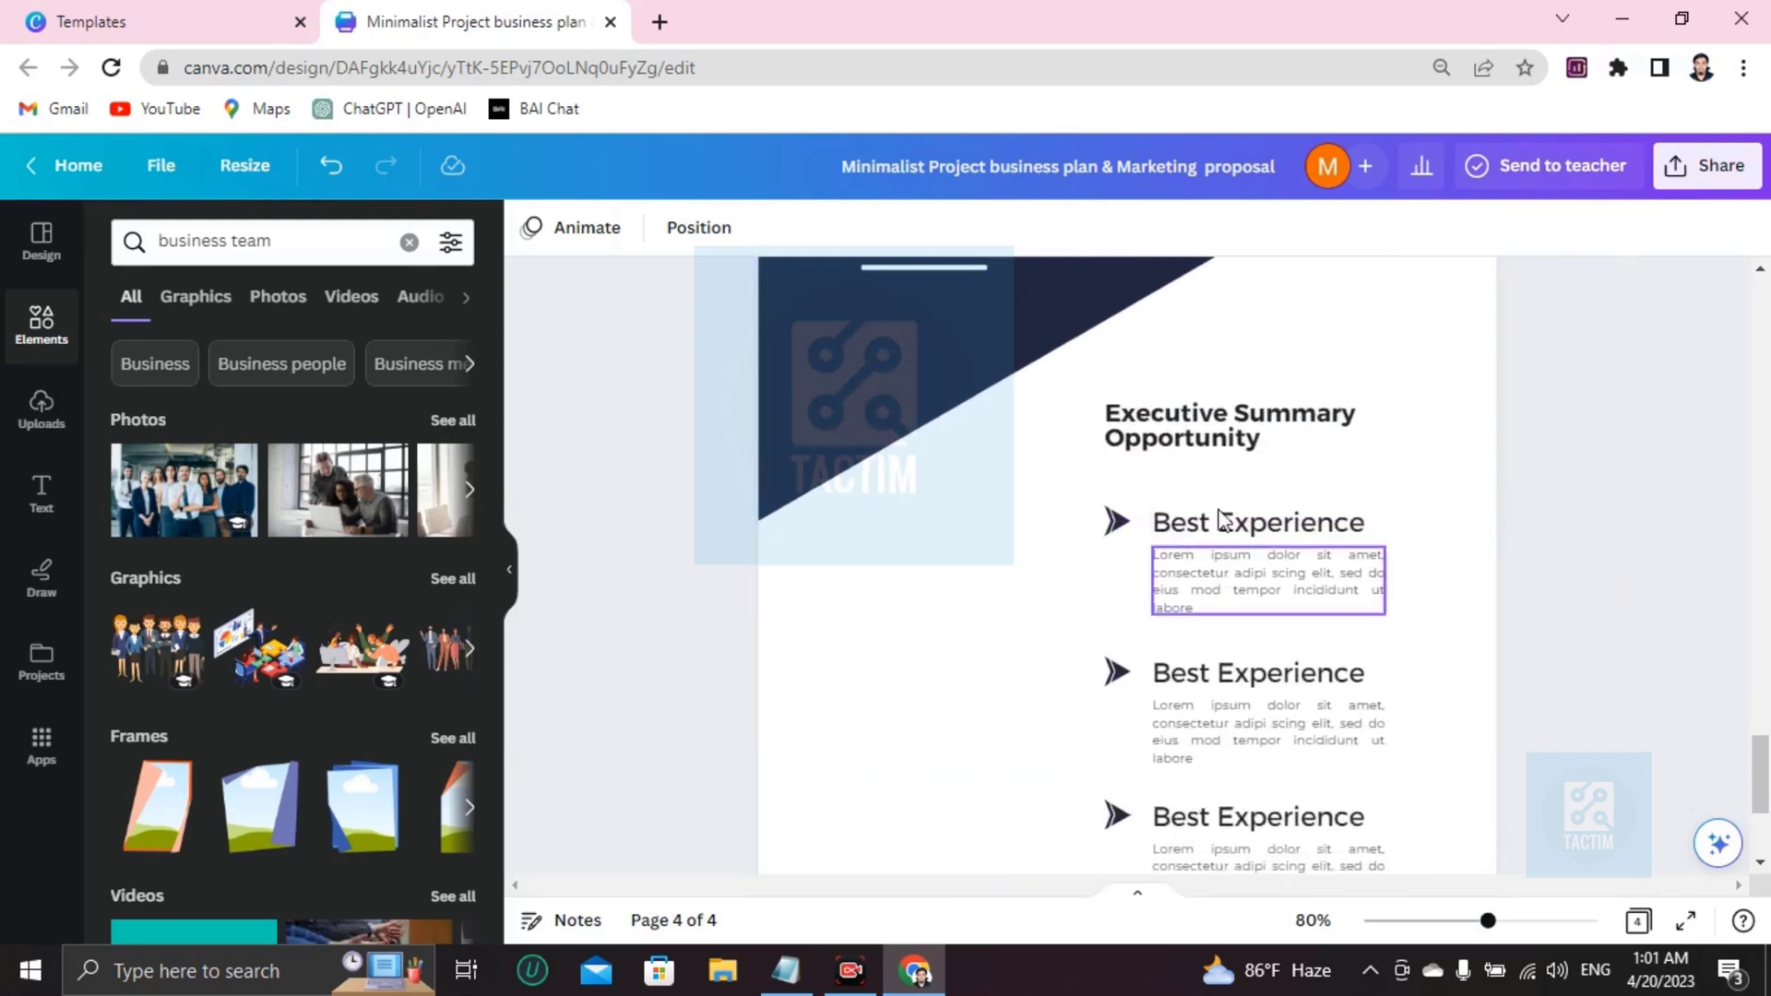
scroll(1181, 645, down, 3)
scroll(1178, 662, up, 4)
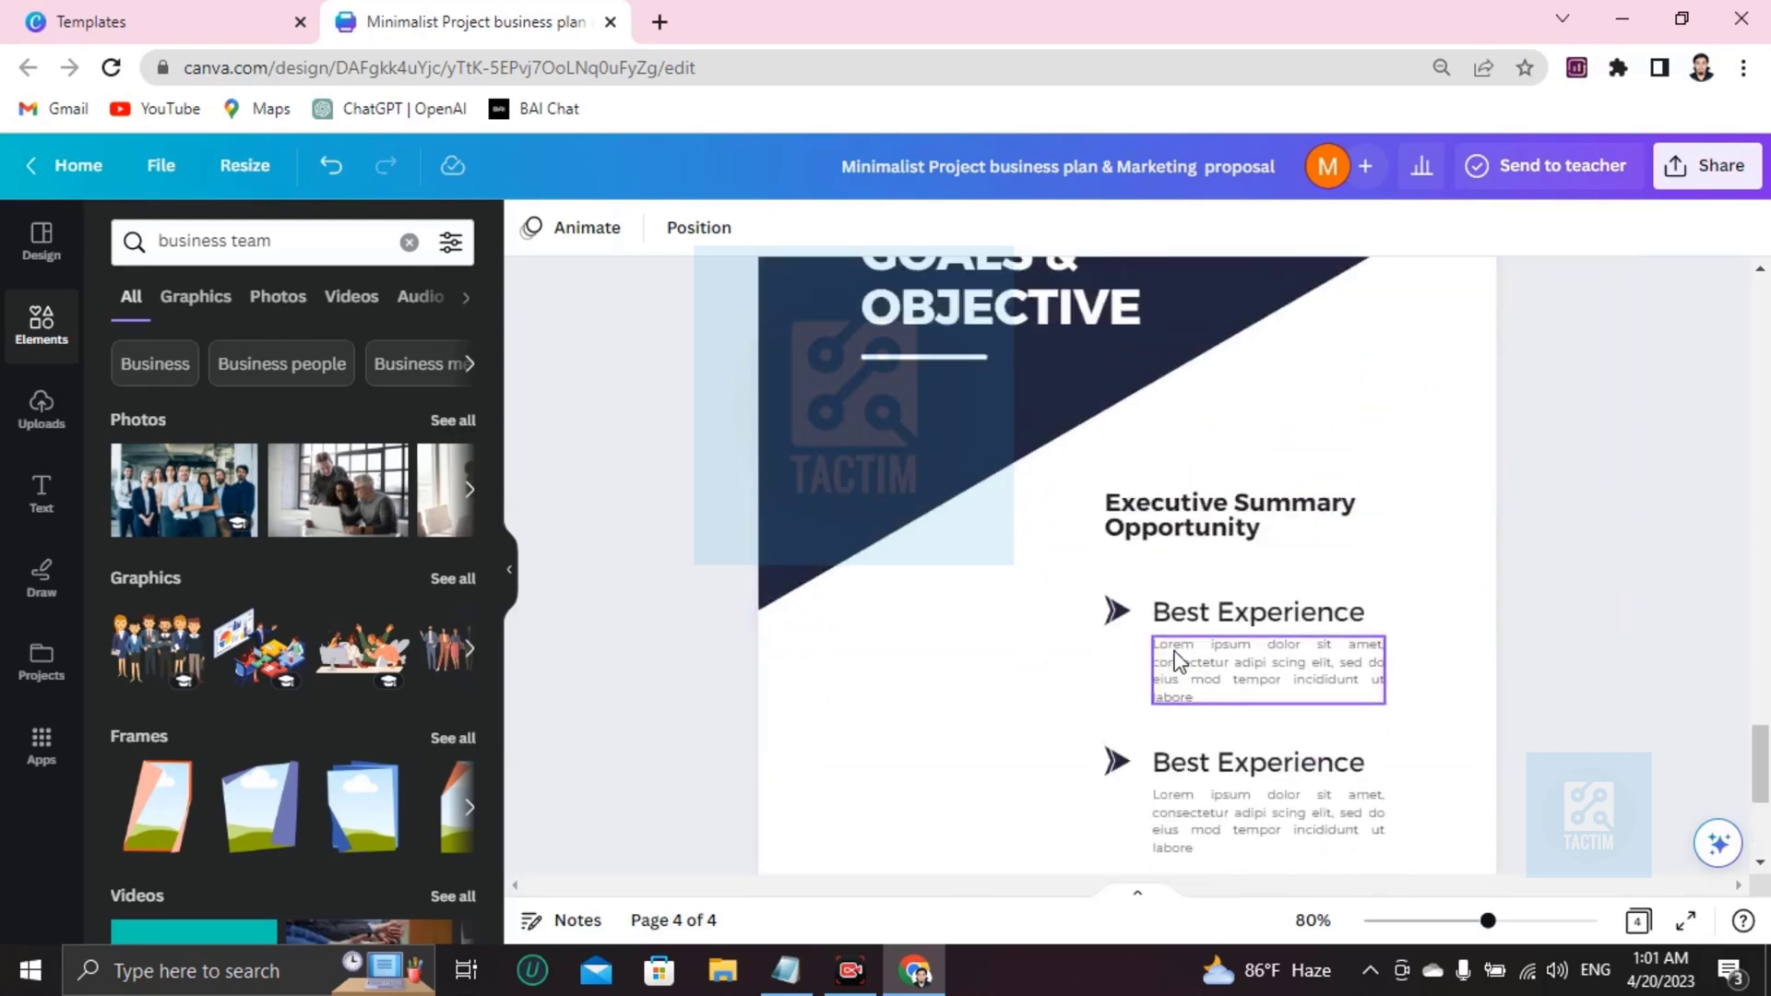
click(1239, 671)
double_click(1239, 672)
key(BackSpace)
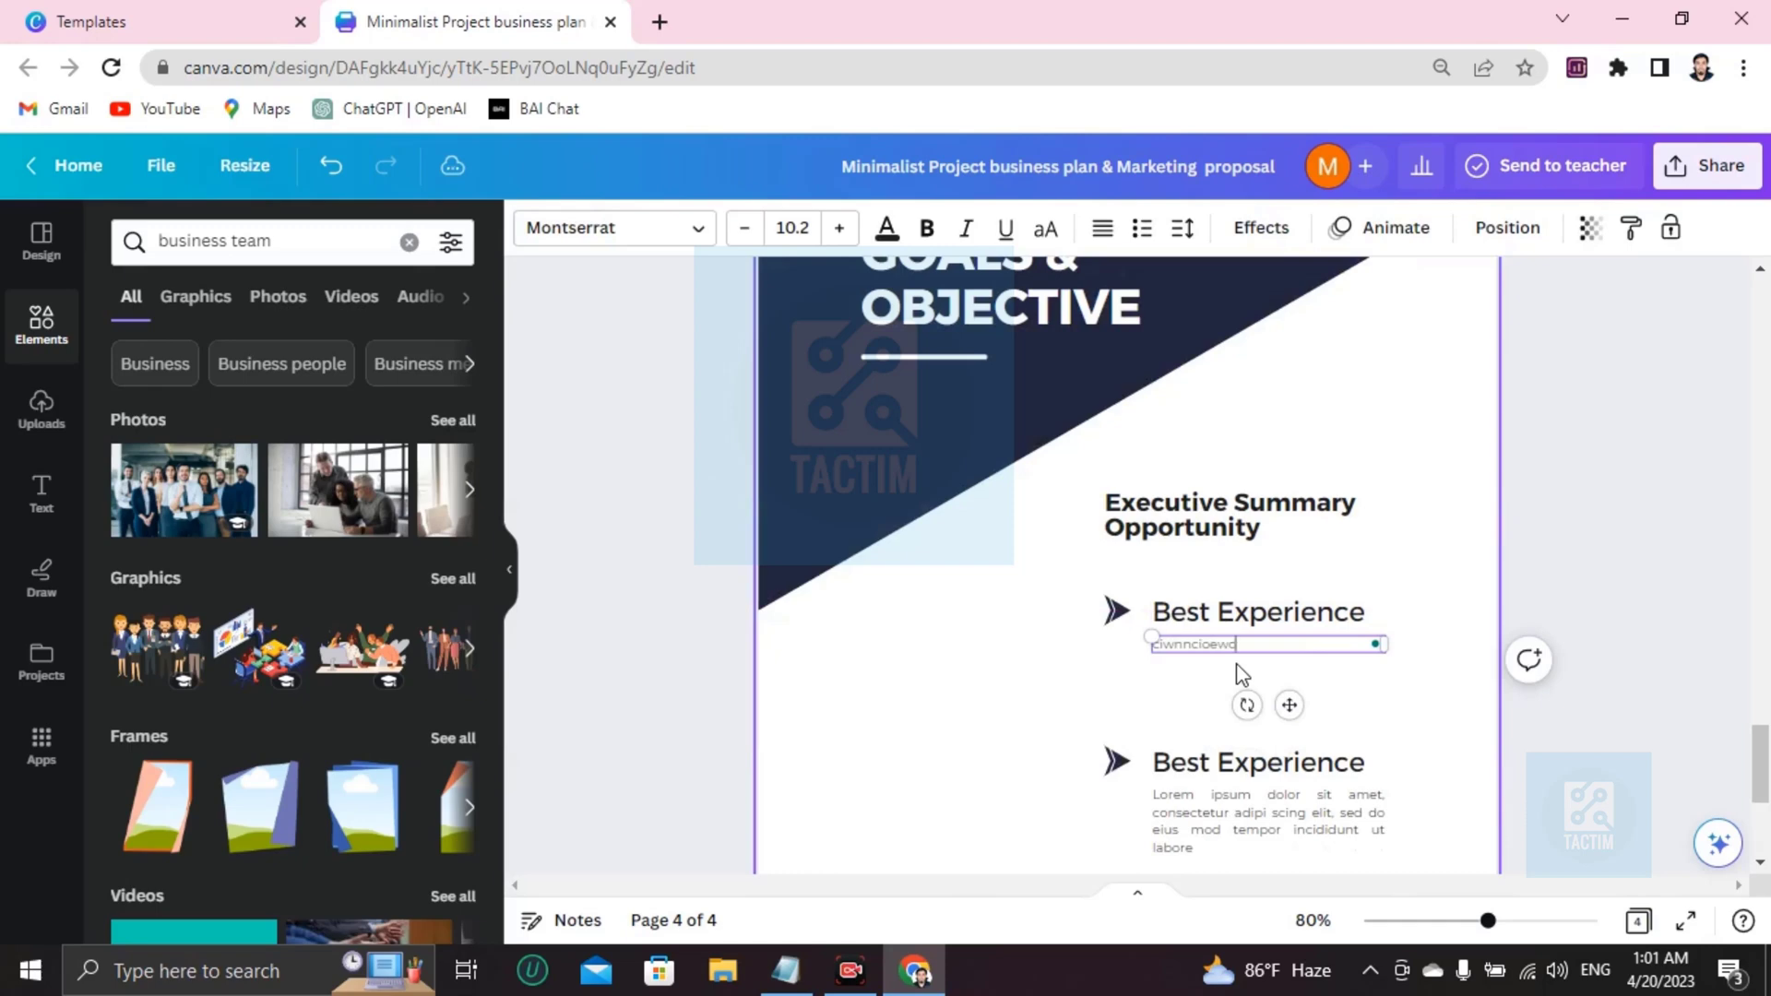
Type new short text into the second and third Best Experience descriptions.
double_click(1316, 818)
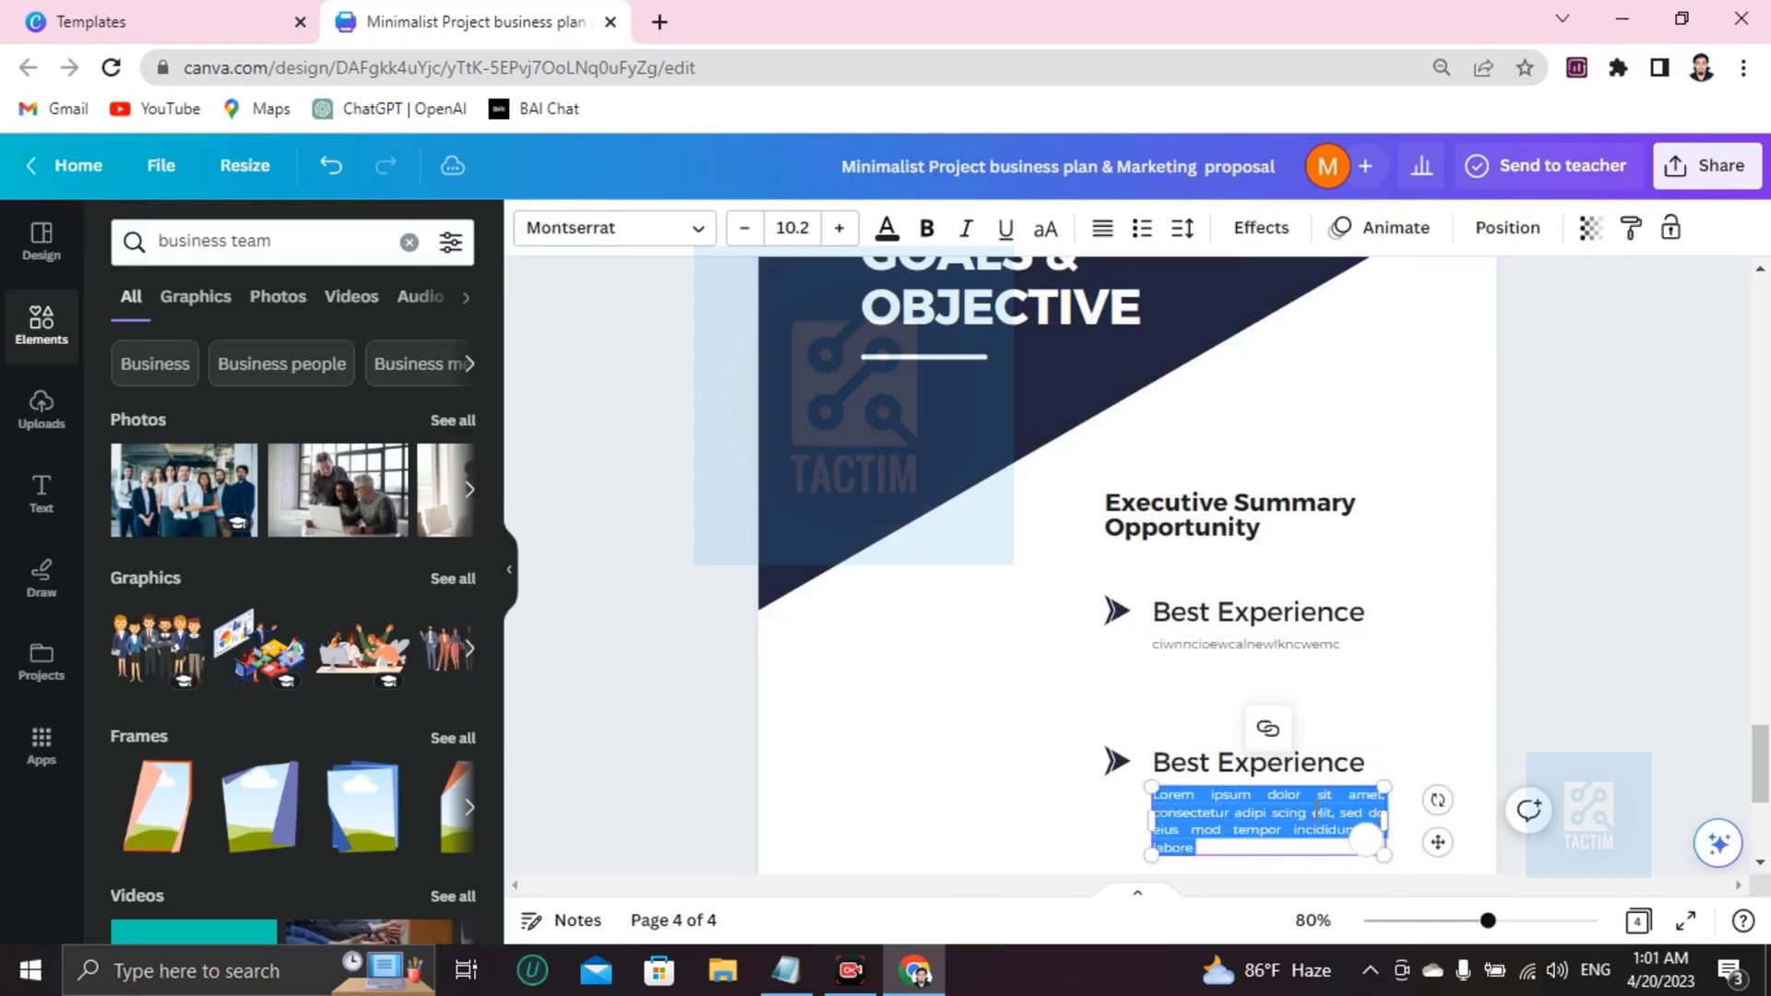
text(ewkcnewocwiociwecnew)
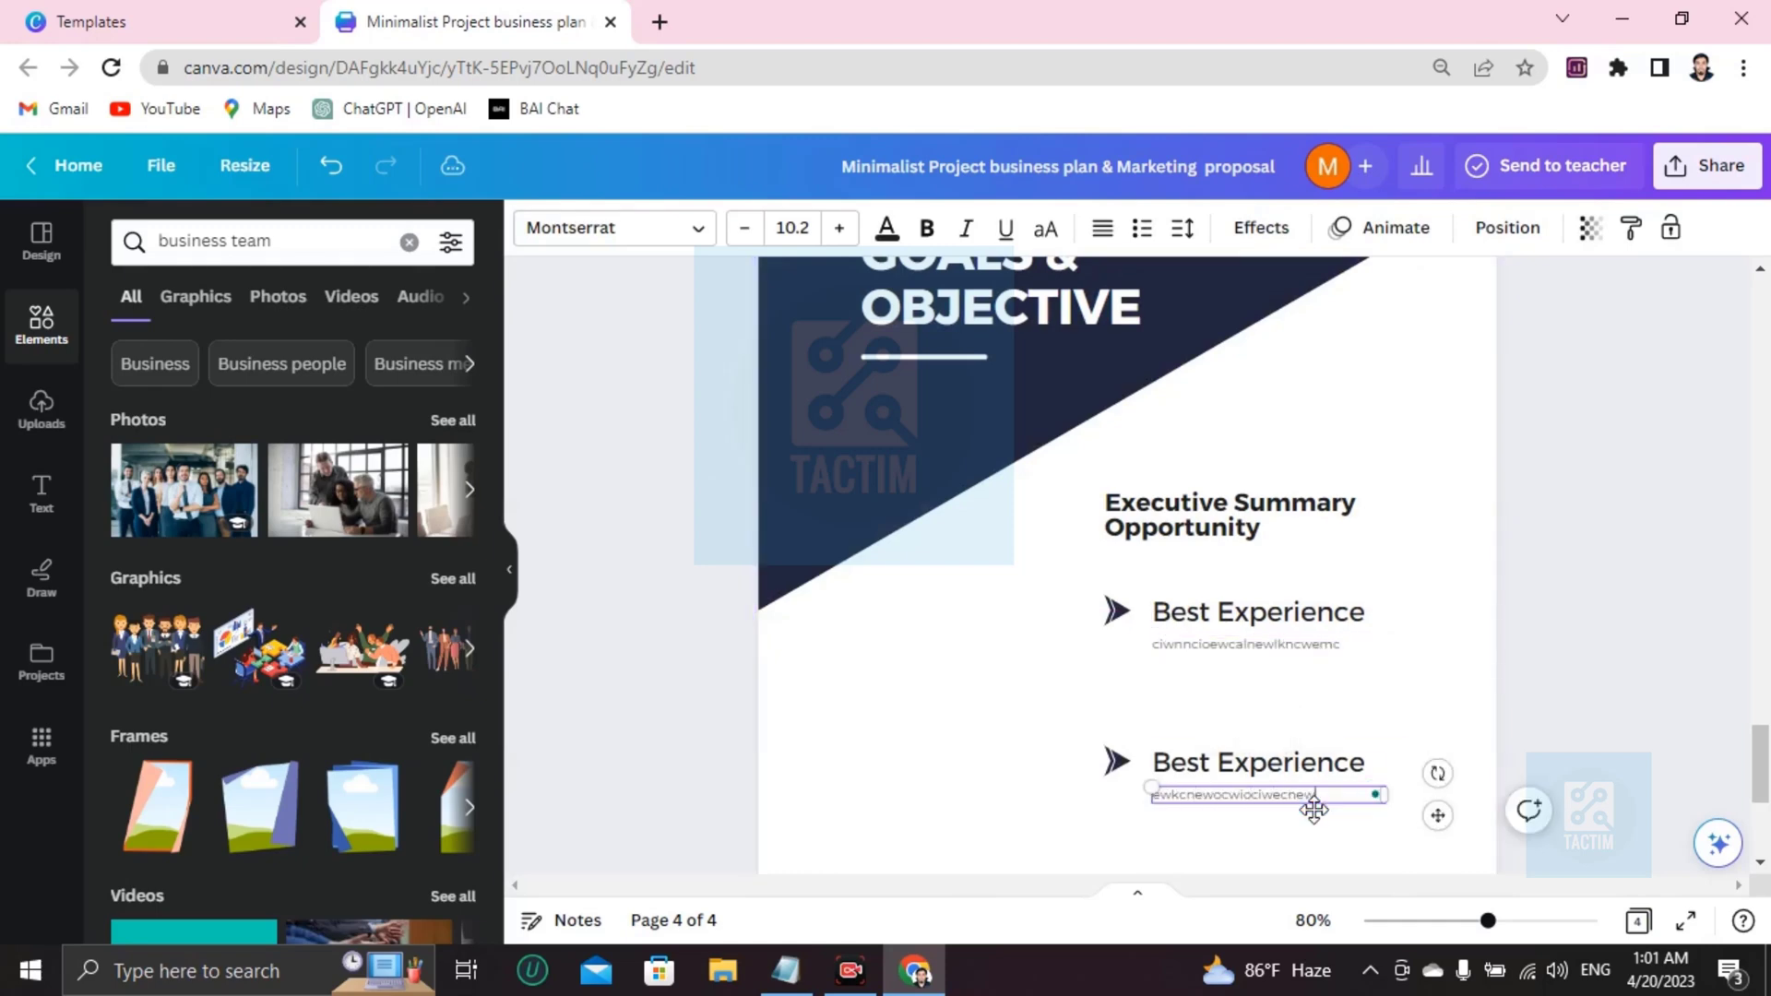
scroll(1314, 809, down, 5)
double_click(1246, 564)
text(wokwkencjowencoiwnciew)
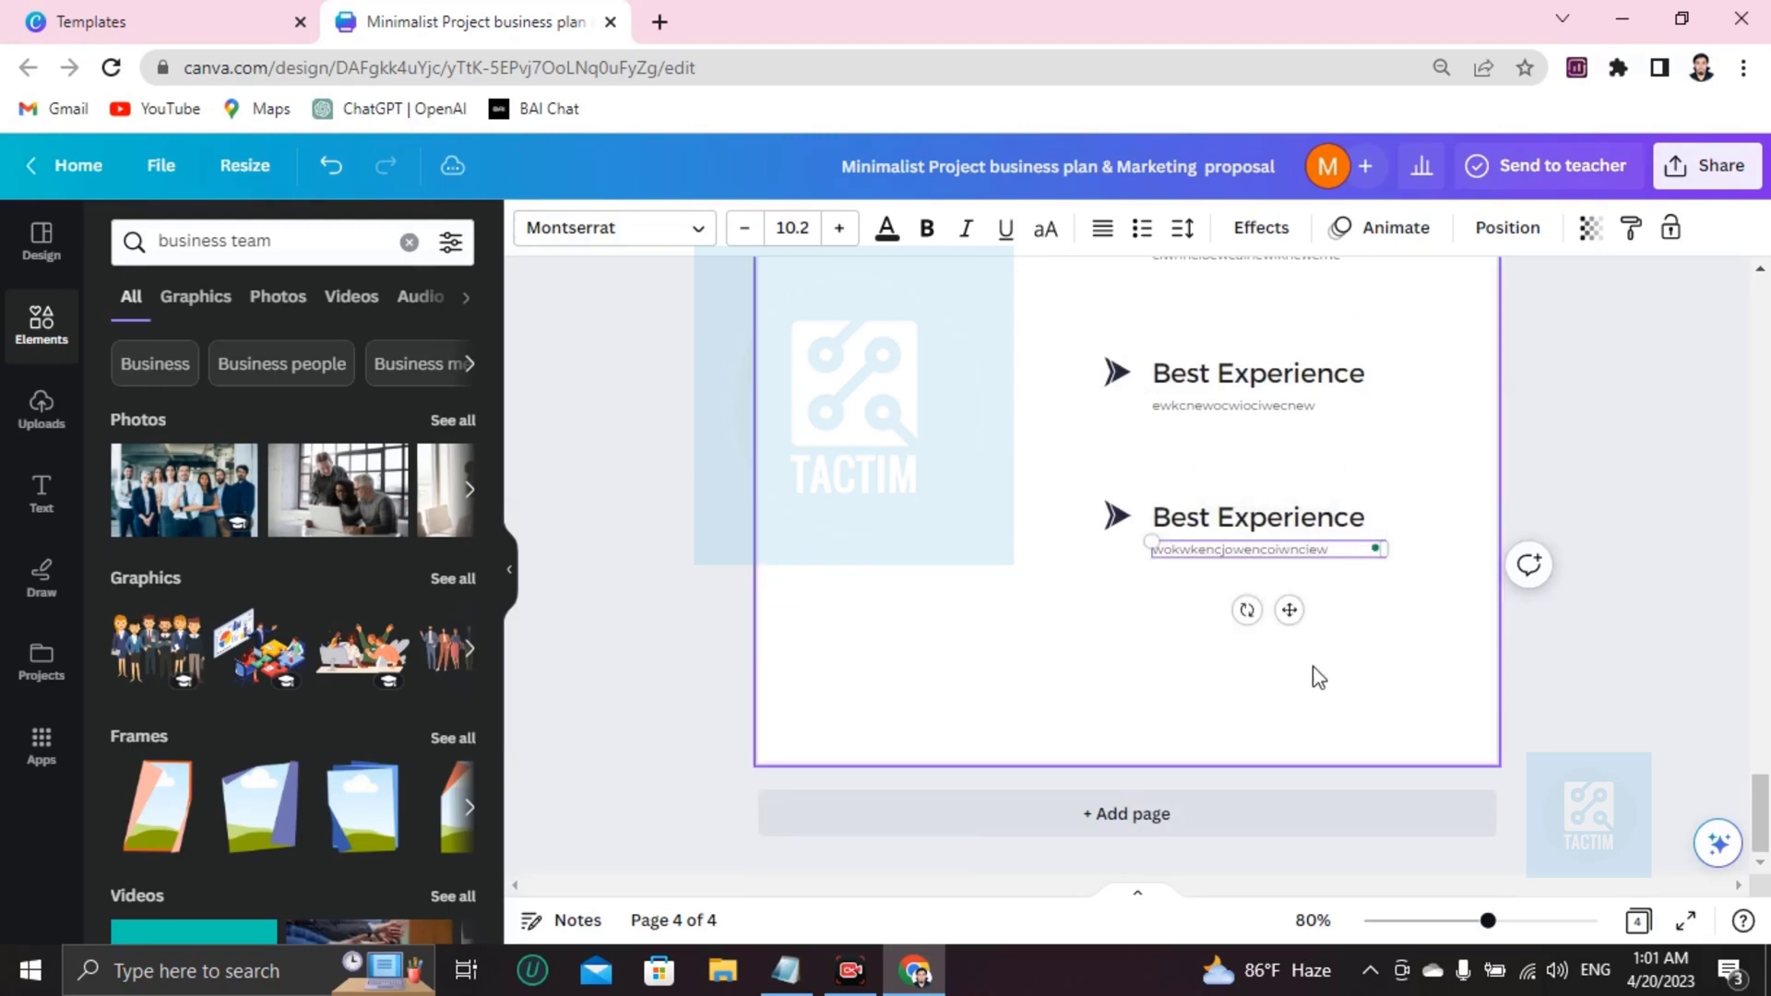
scroll(1313, 666, up, 15)
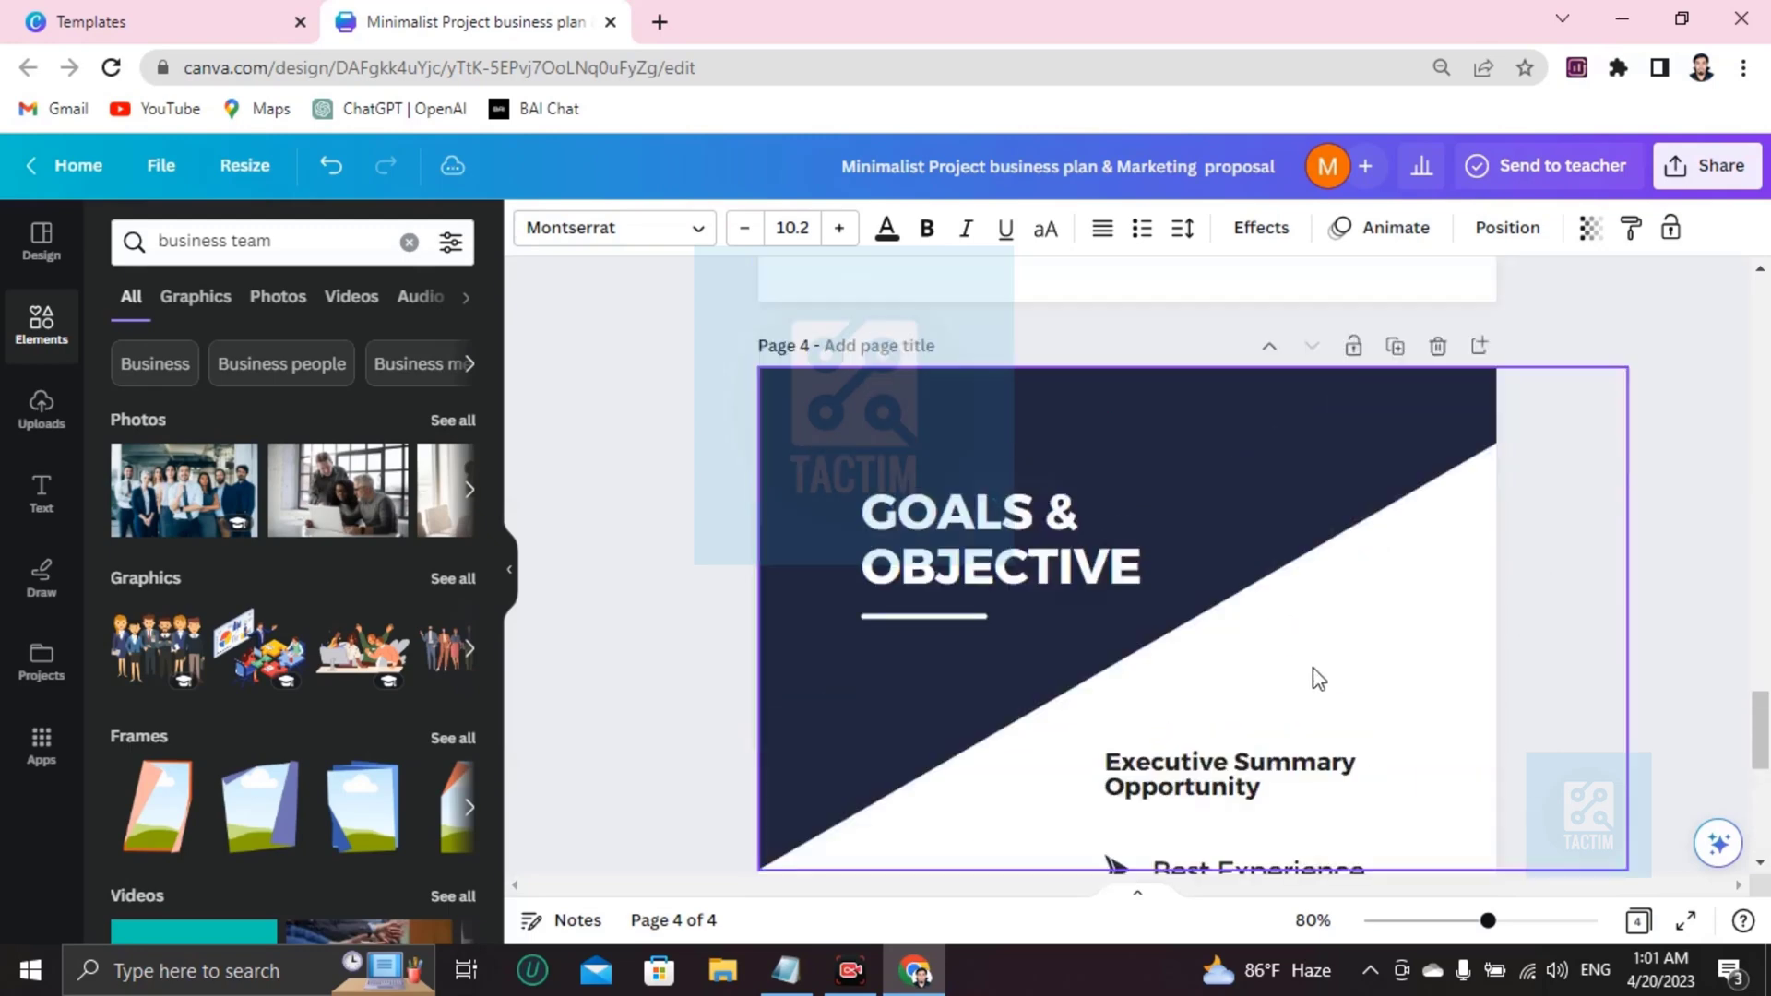
scroll(1271, 657, up, 4)
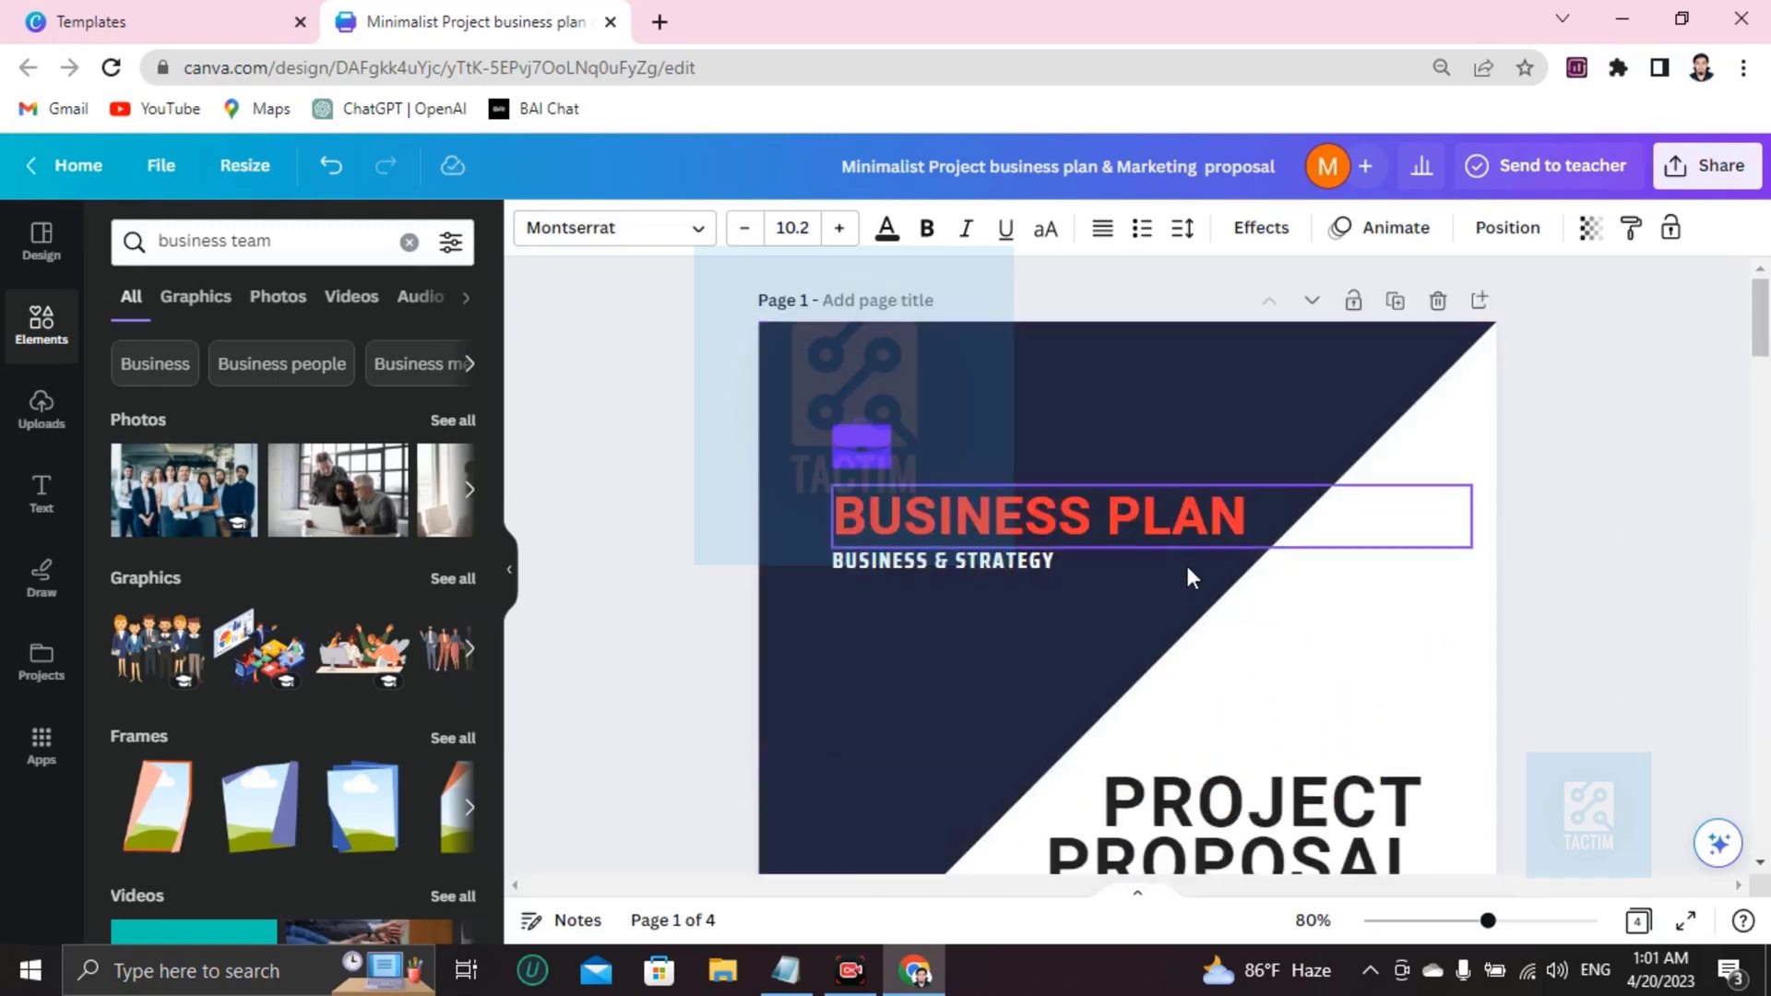
Fill the cover's diagonal shape with a brown gradient, then a navy-blue gradient.
scroll(1125, 503, down, 5)
scroll(1088, 505, up, 5)
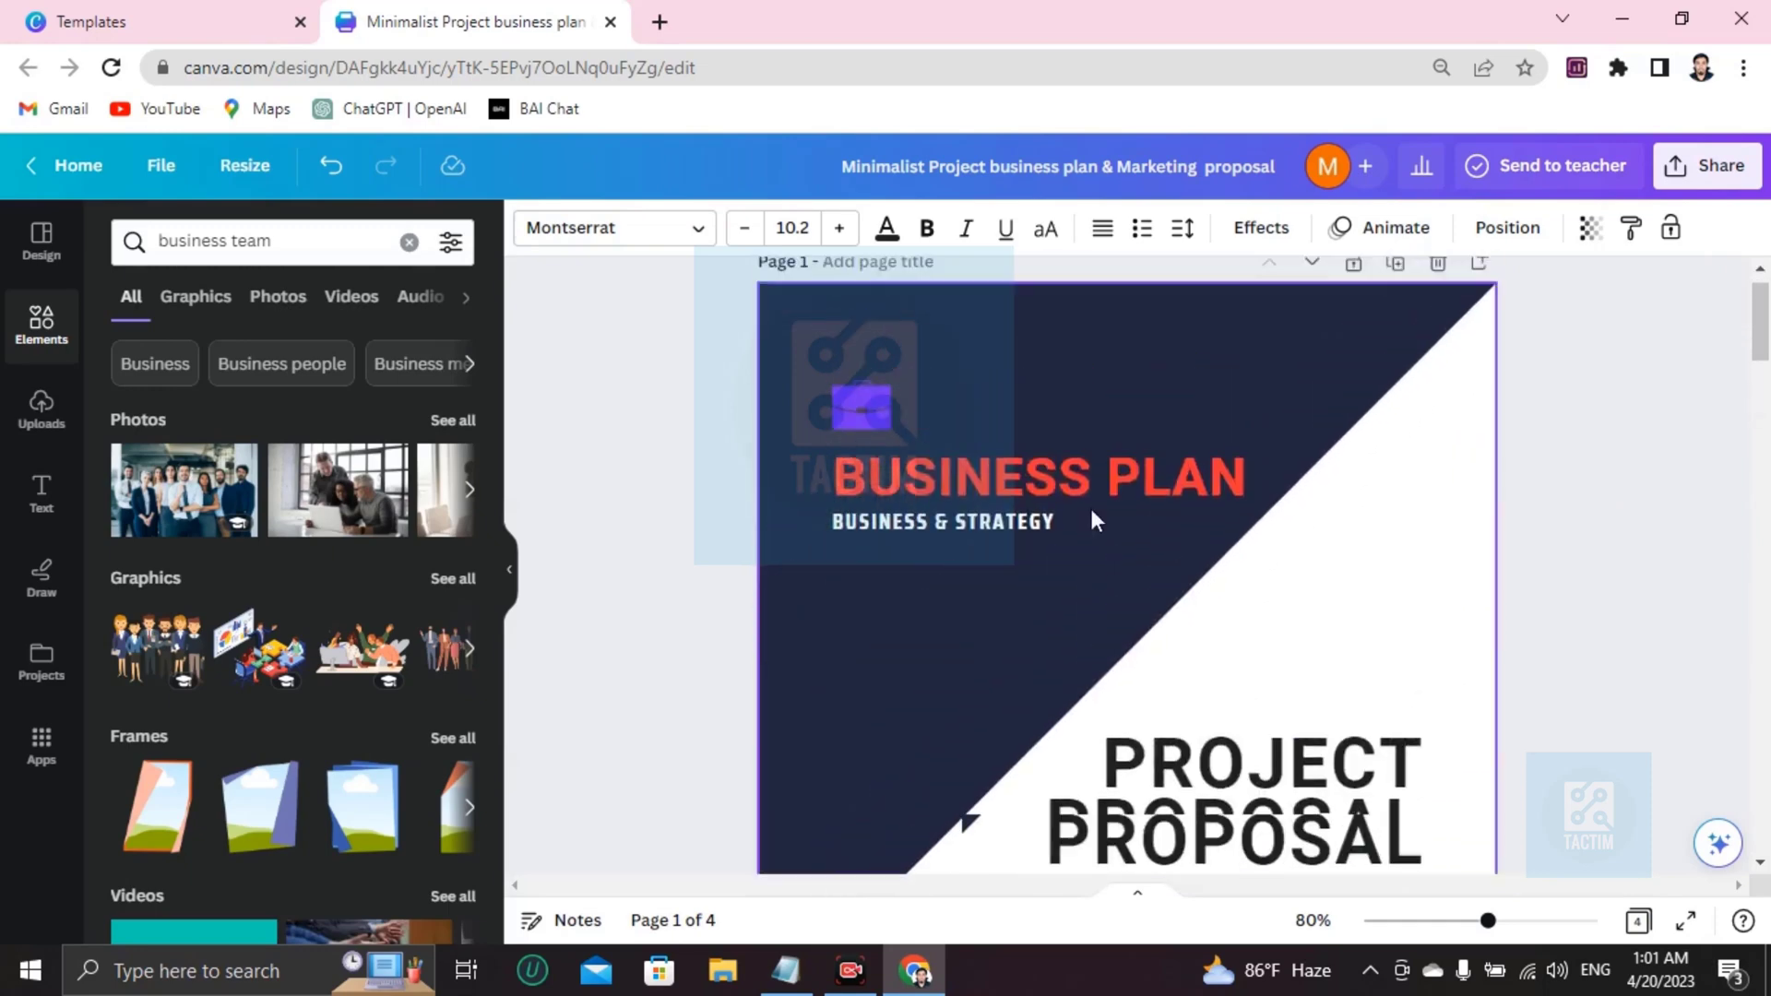
click(1153, 426)
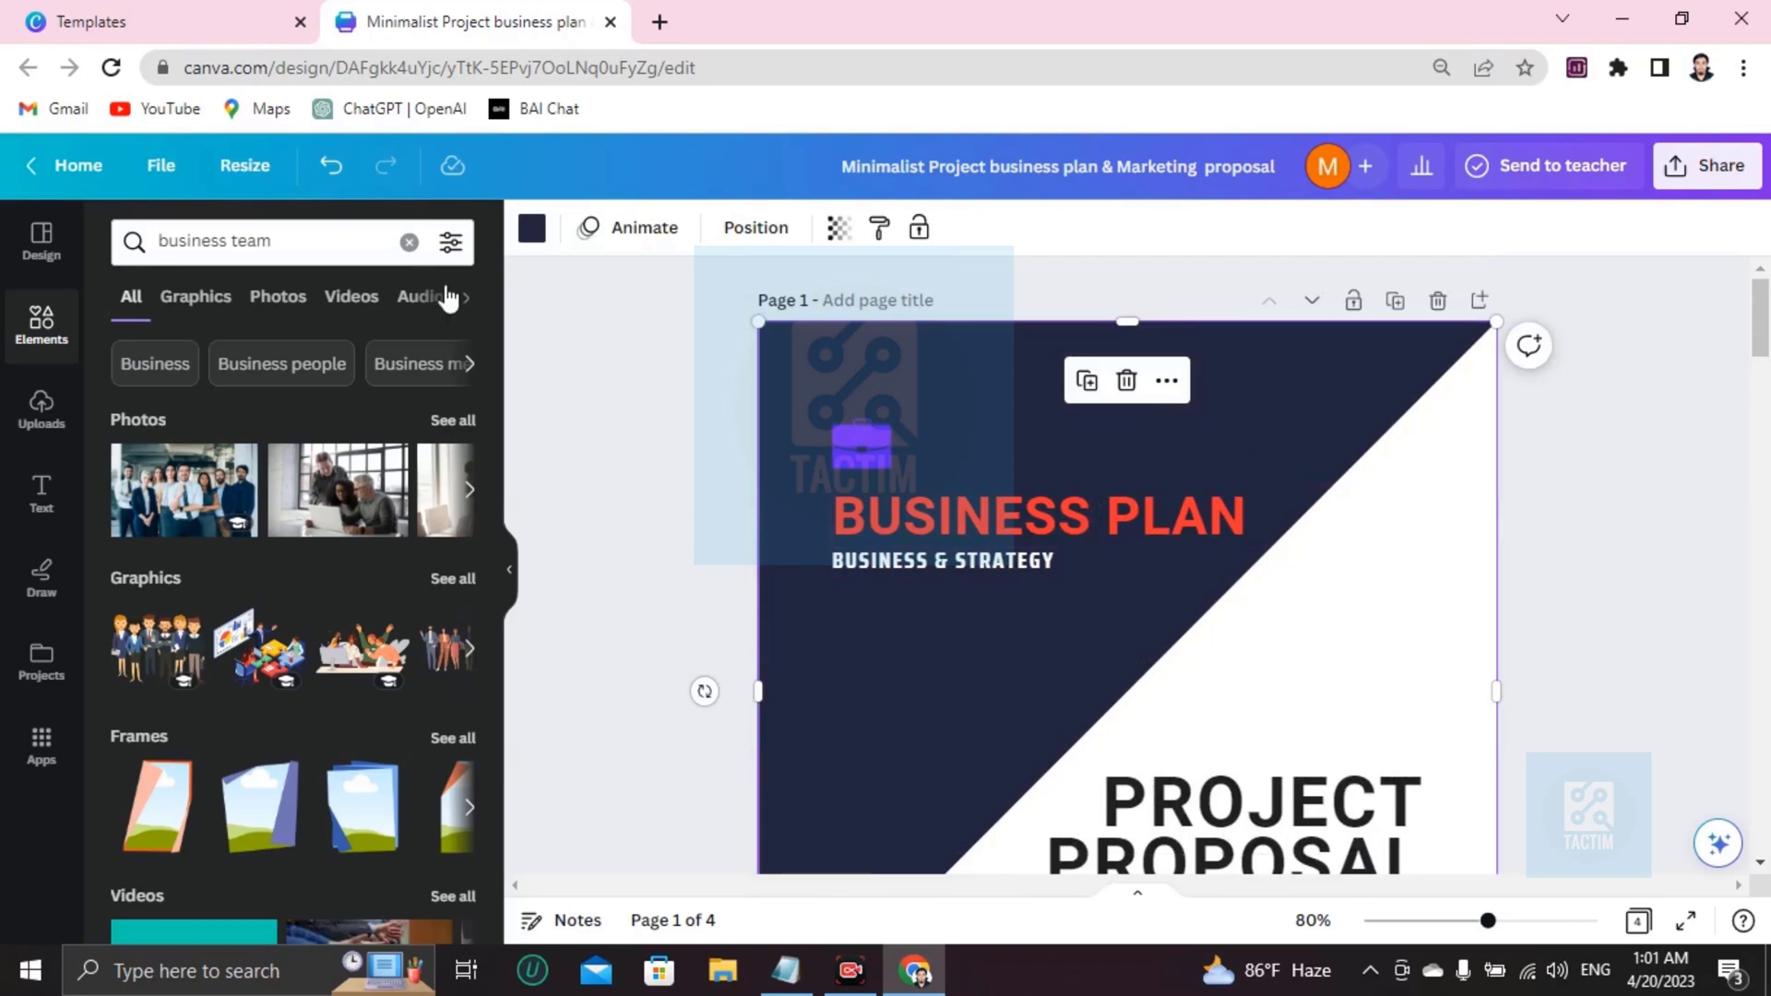
click(530, 229)
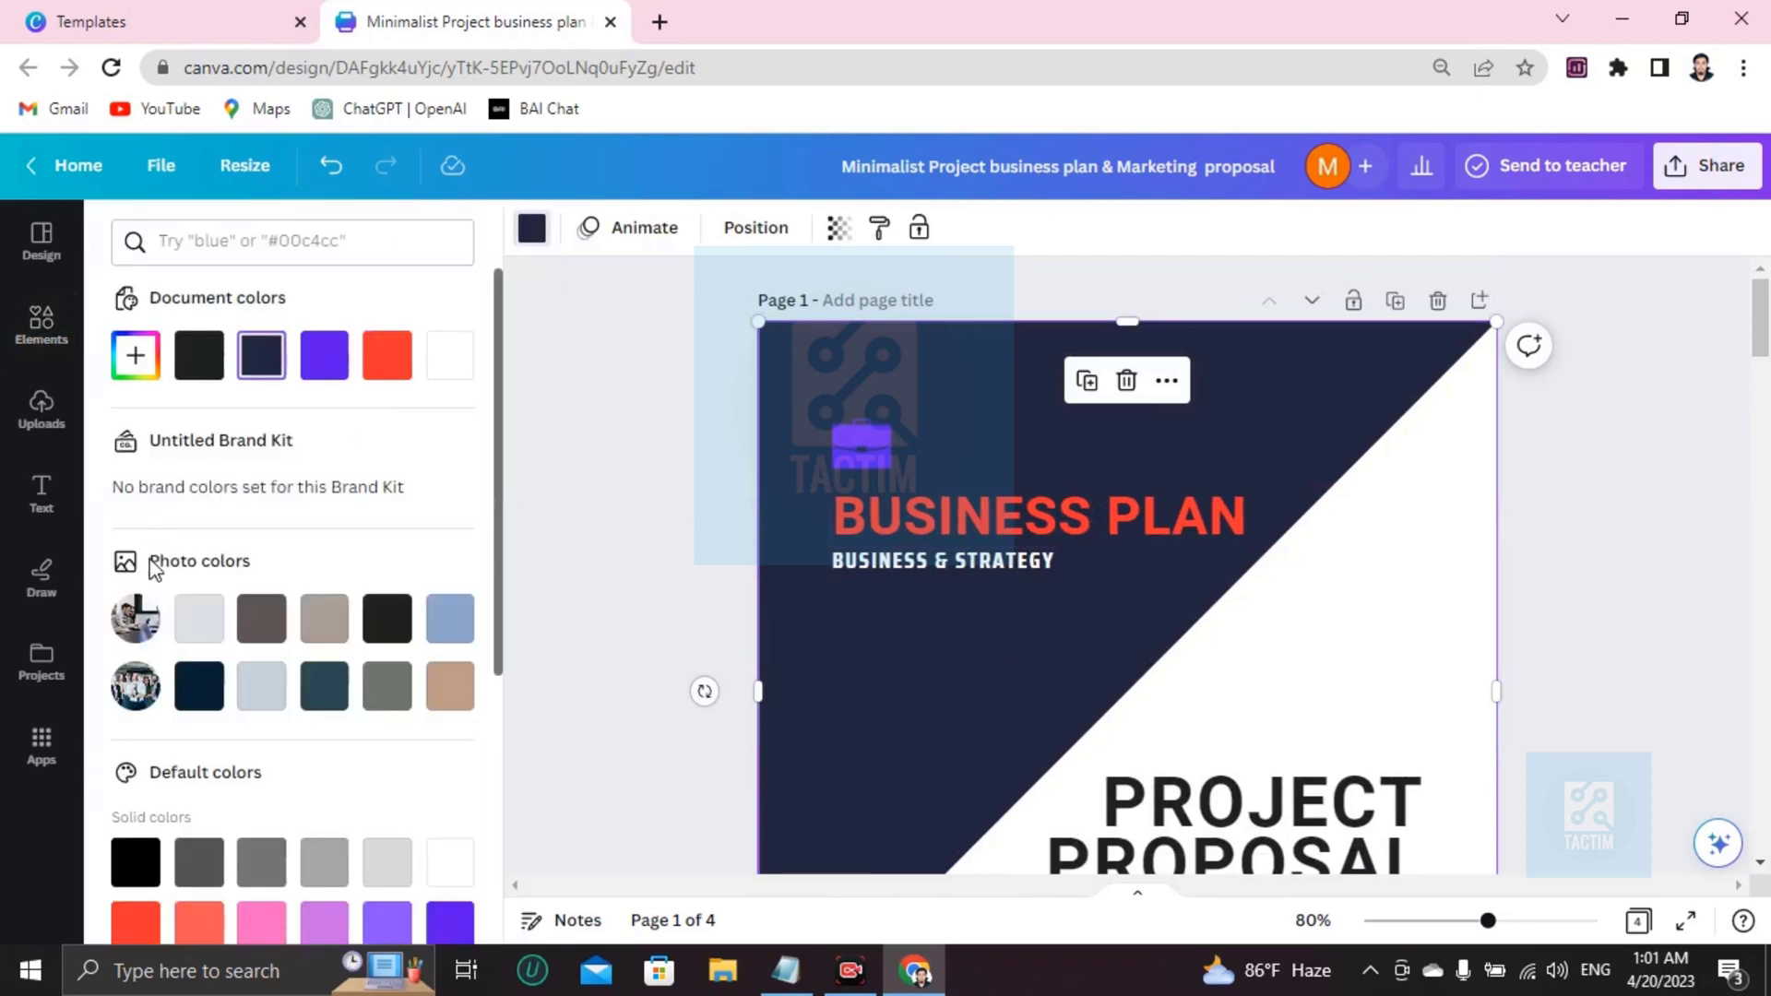
scroll(192, 673, down, 5)
click(199, 703)
scroll(245, 645, down, 1)
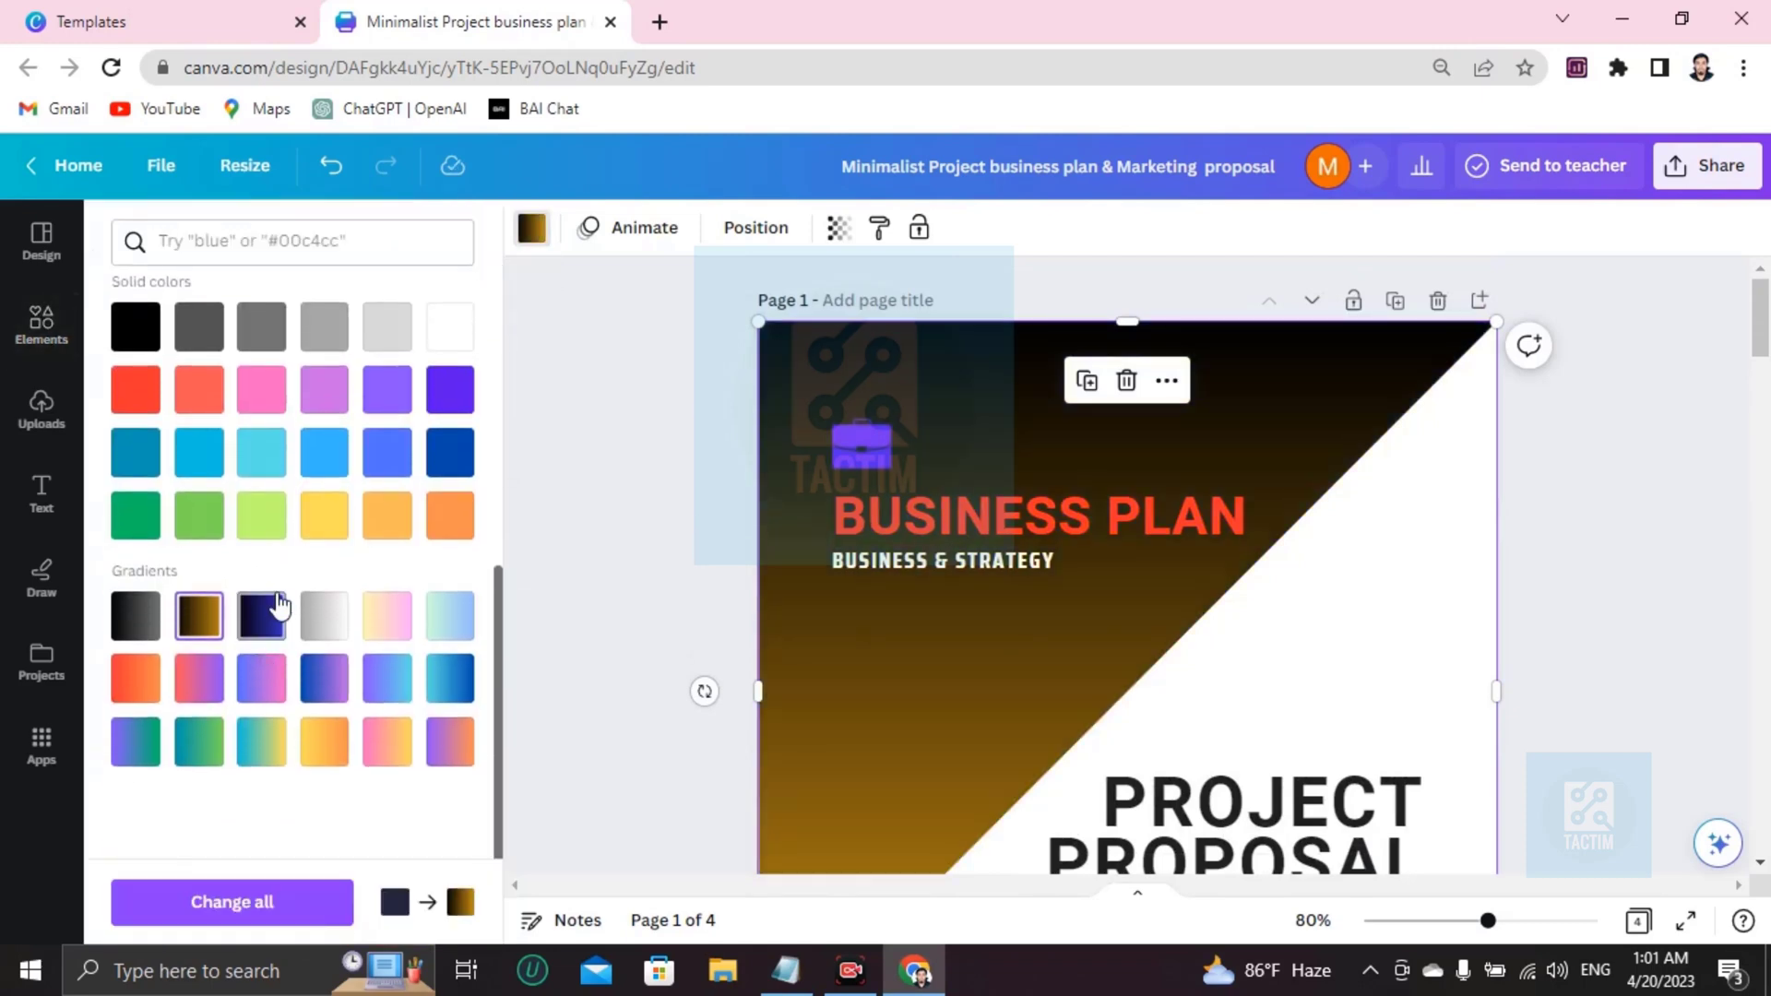
click(263, 613)
Preview a light grey gradient on the cover shape, then revert to the navy gradient.
scroll(1135, 553, down, 5)
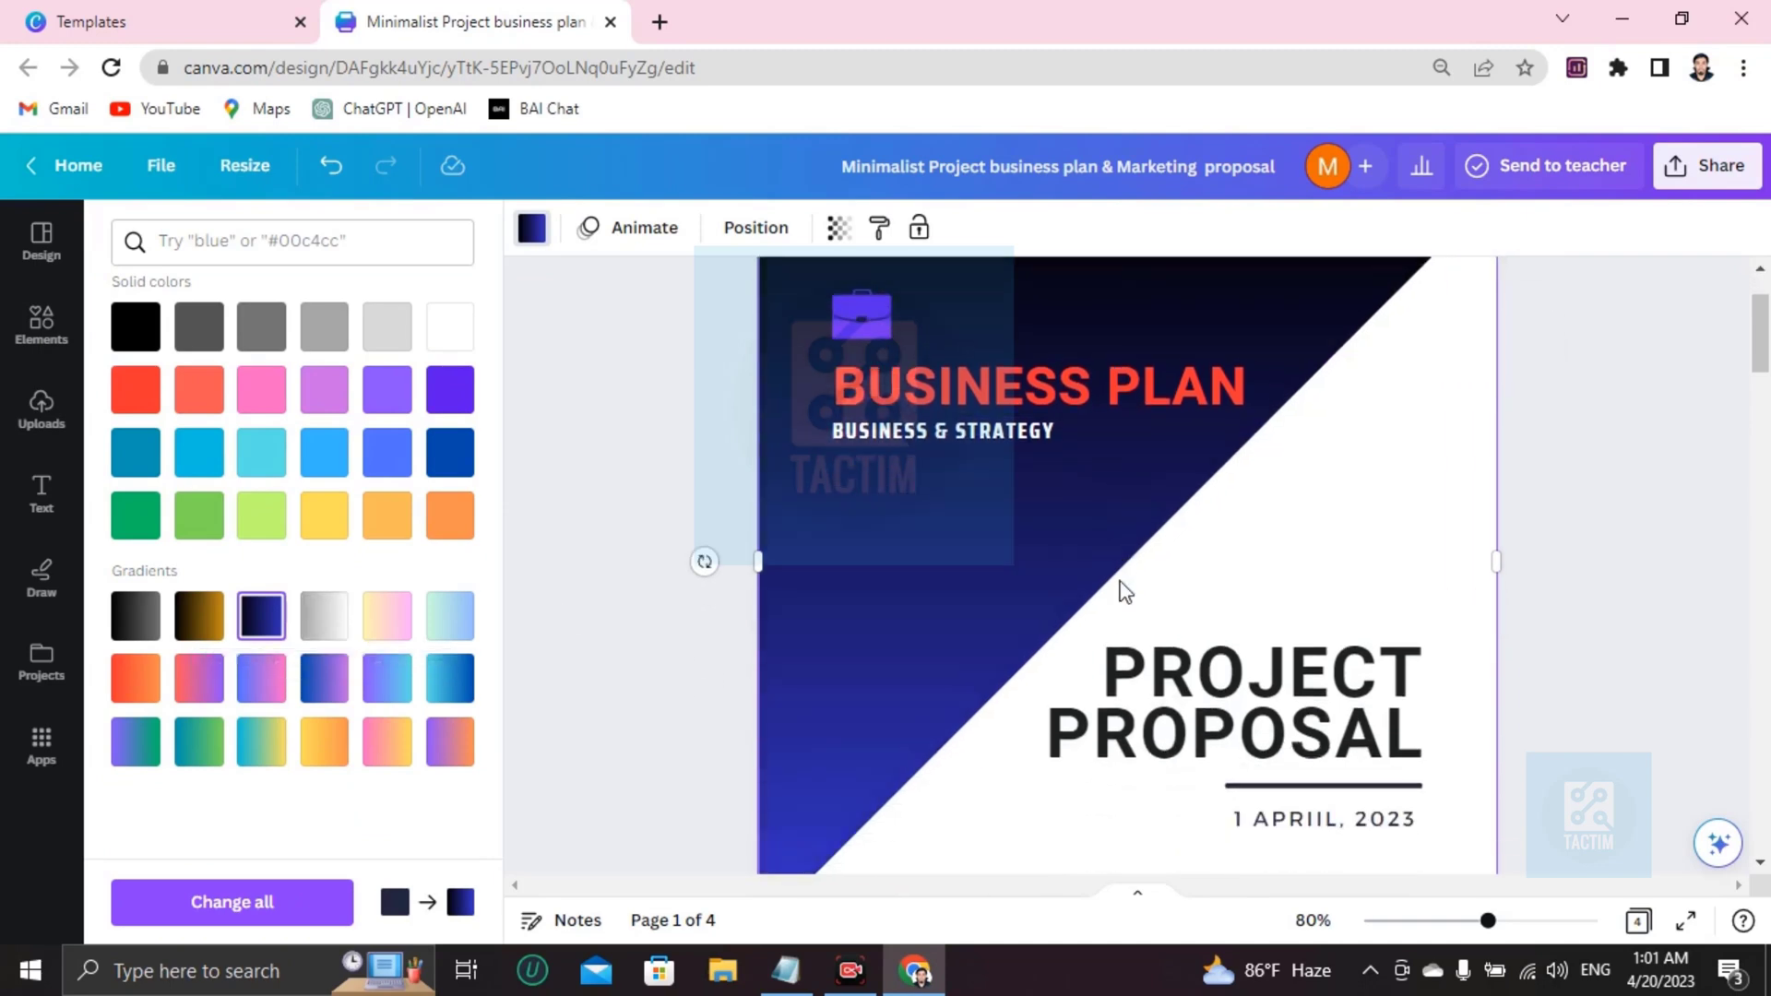
scroll(1249, 474, up, 4)
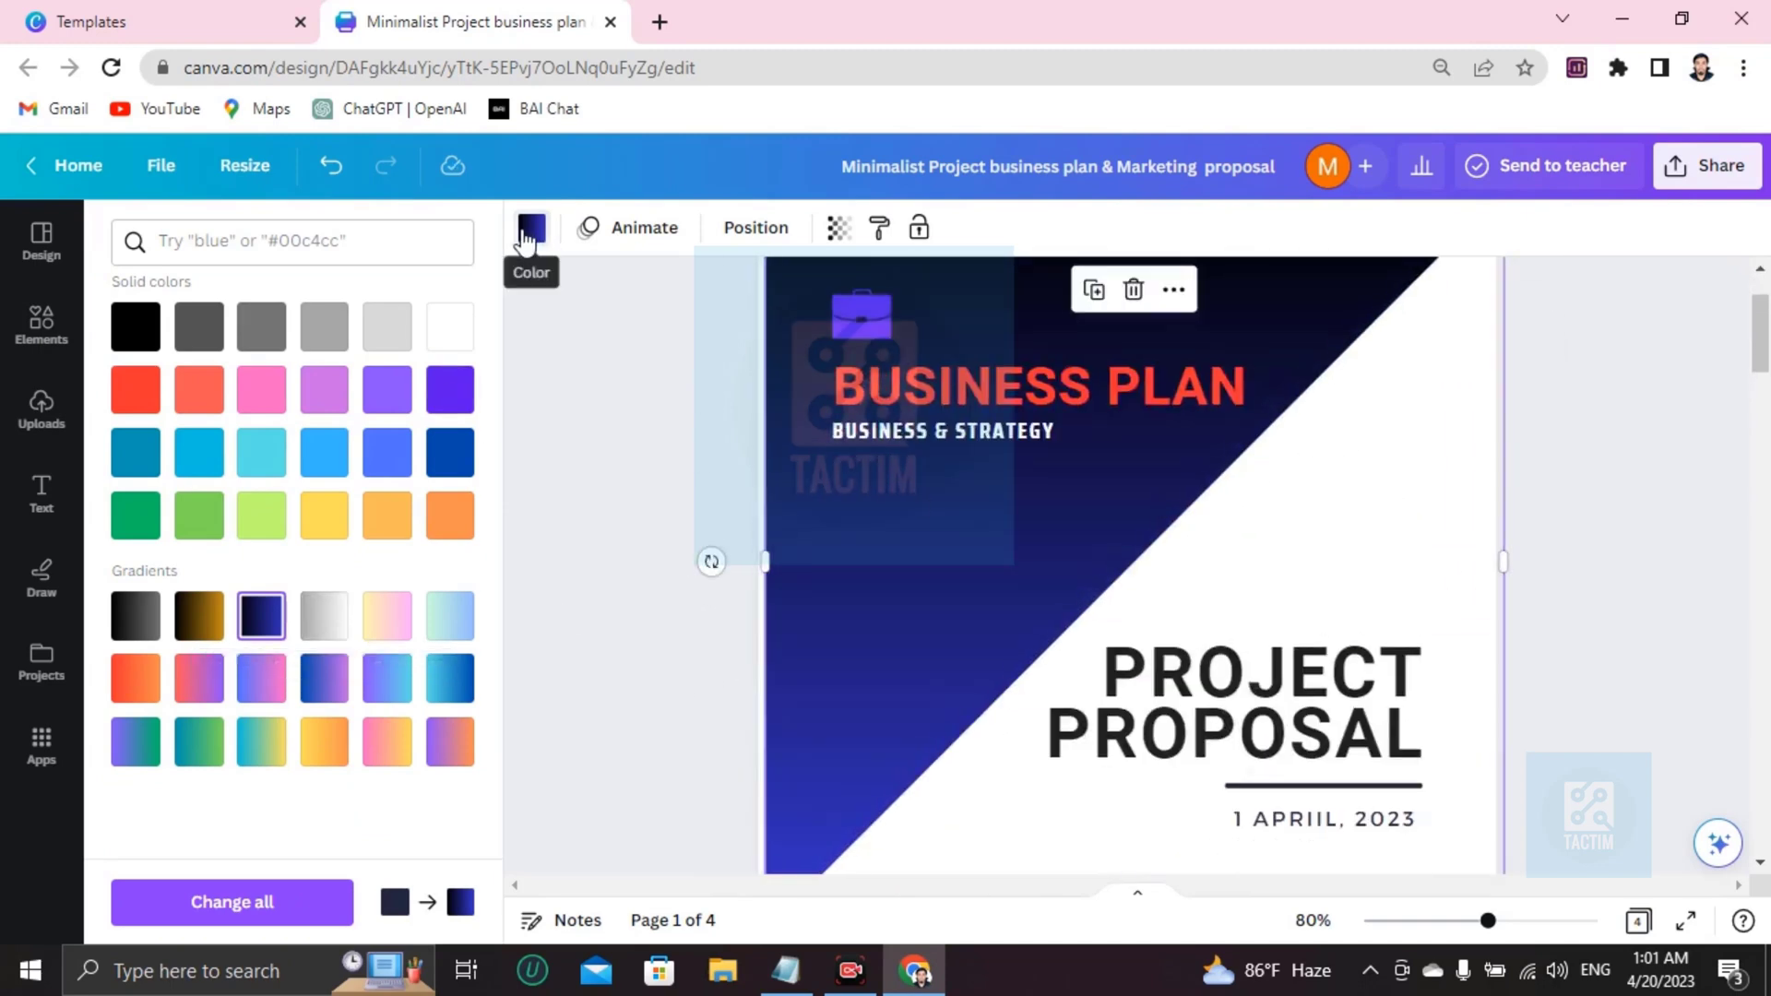
click(332, 623)
click(261, 615)
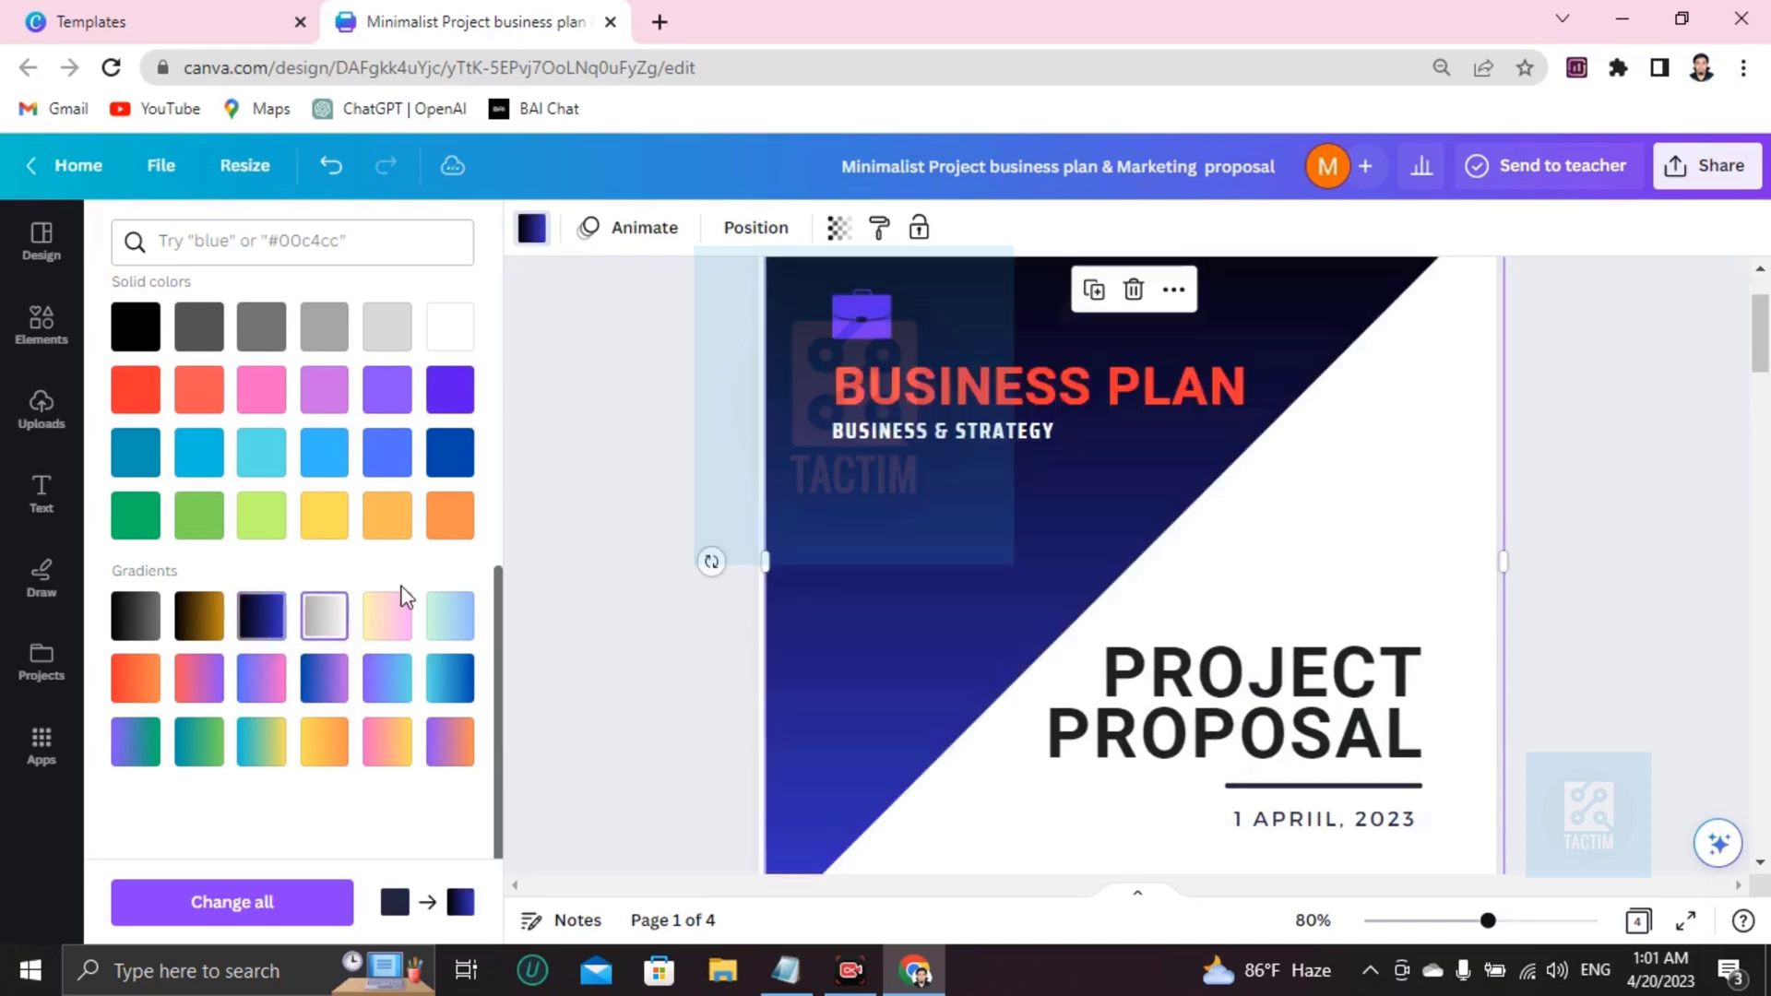
scroll(1342, 590, down, 10)
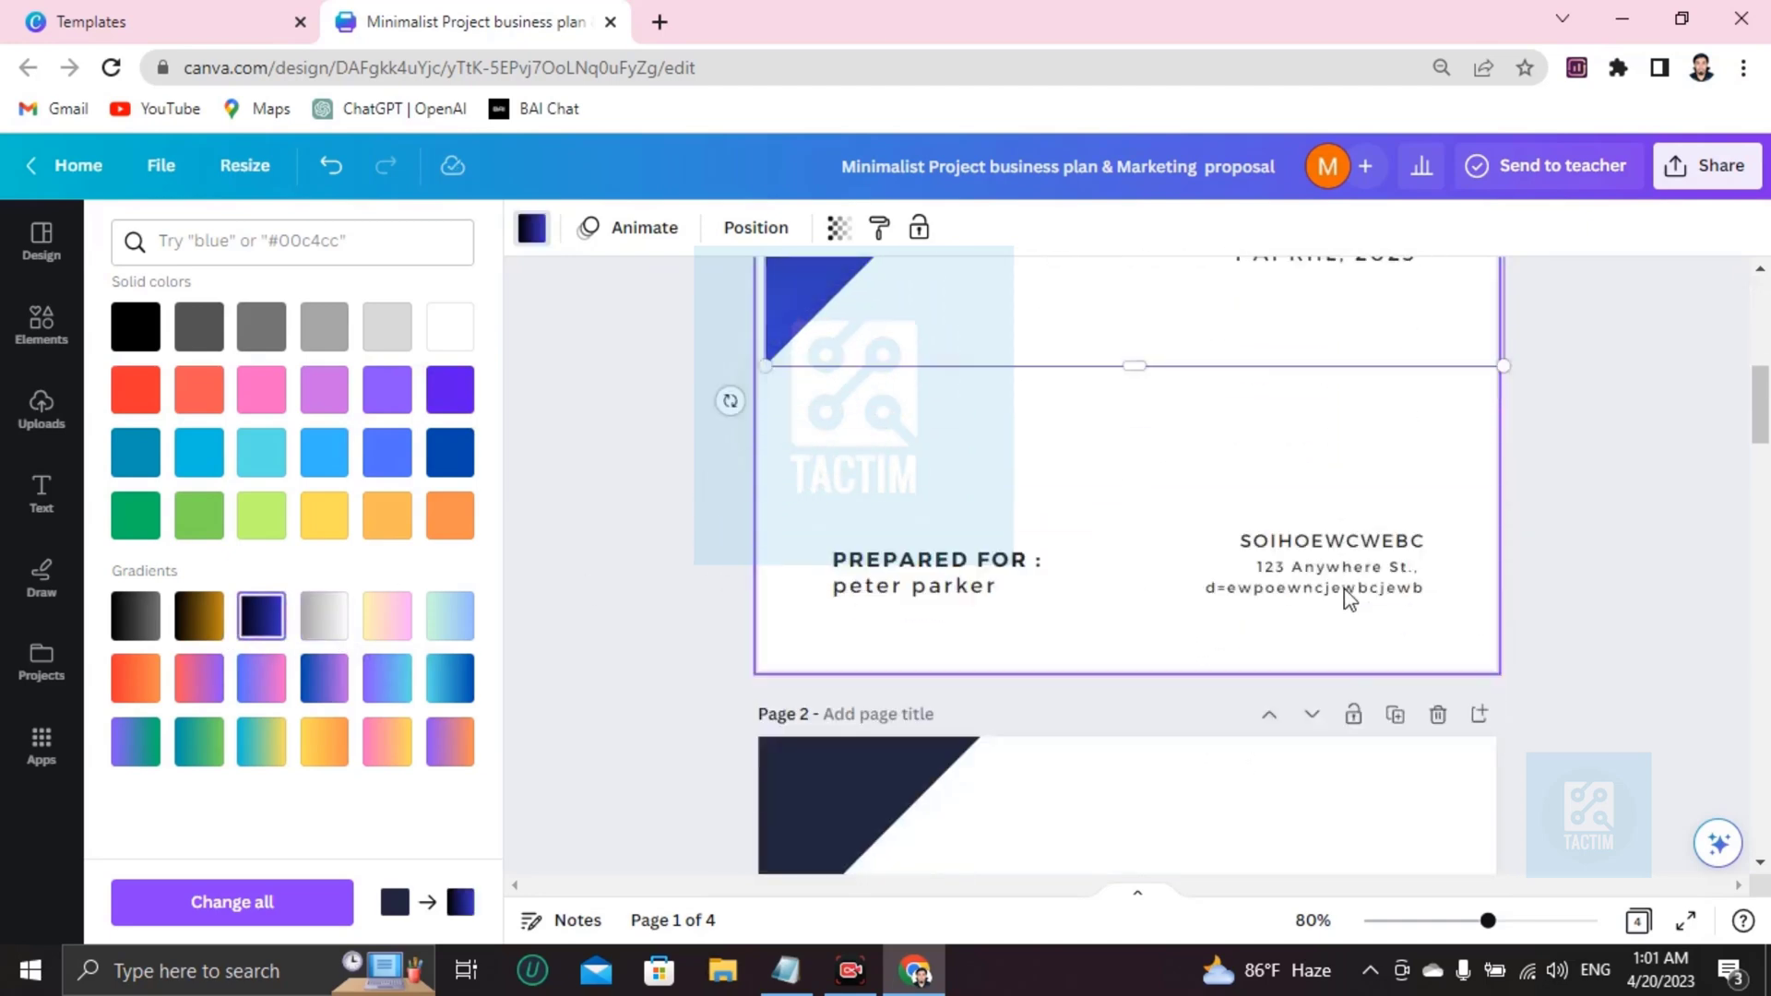
Try purple on the cover background, then undo it back to yellow.
click(1161, 293)
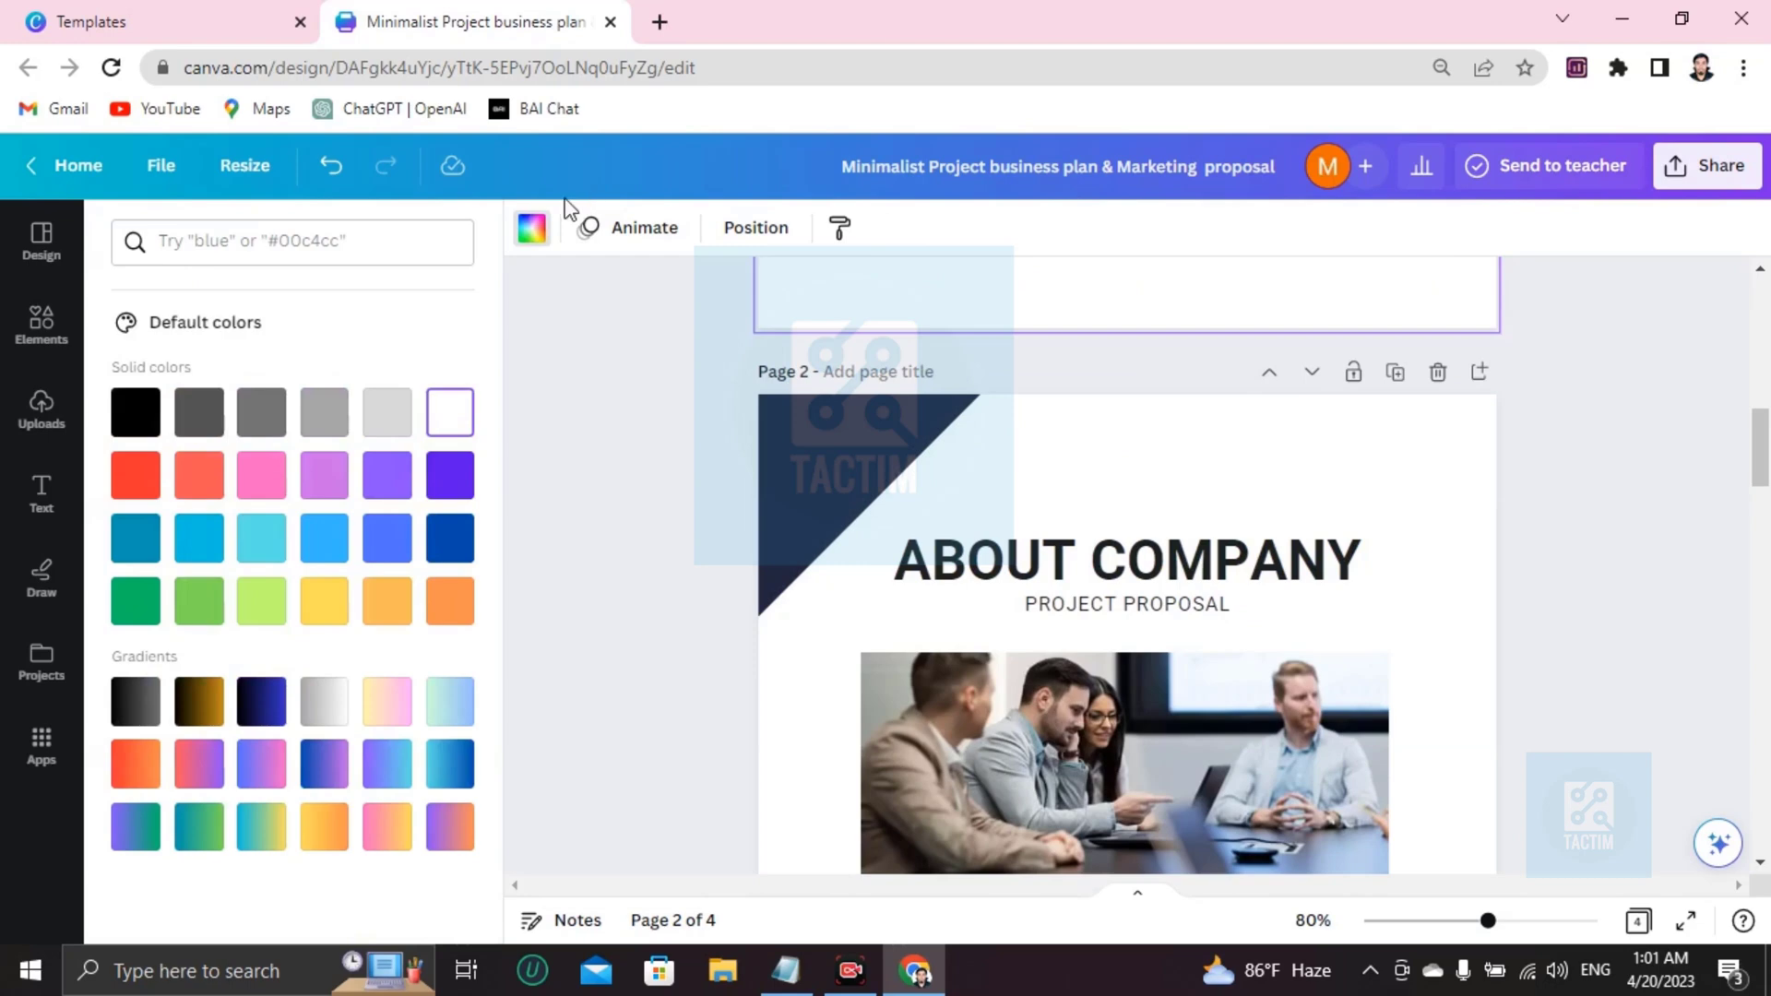
click(313, 498)
scroll(850, 628, up, 8)
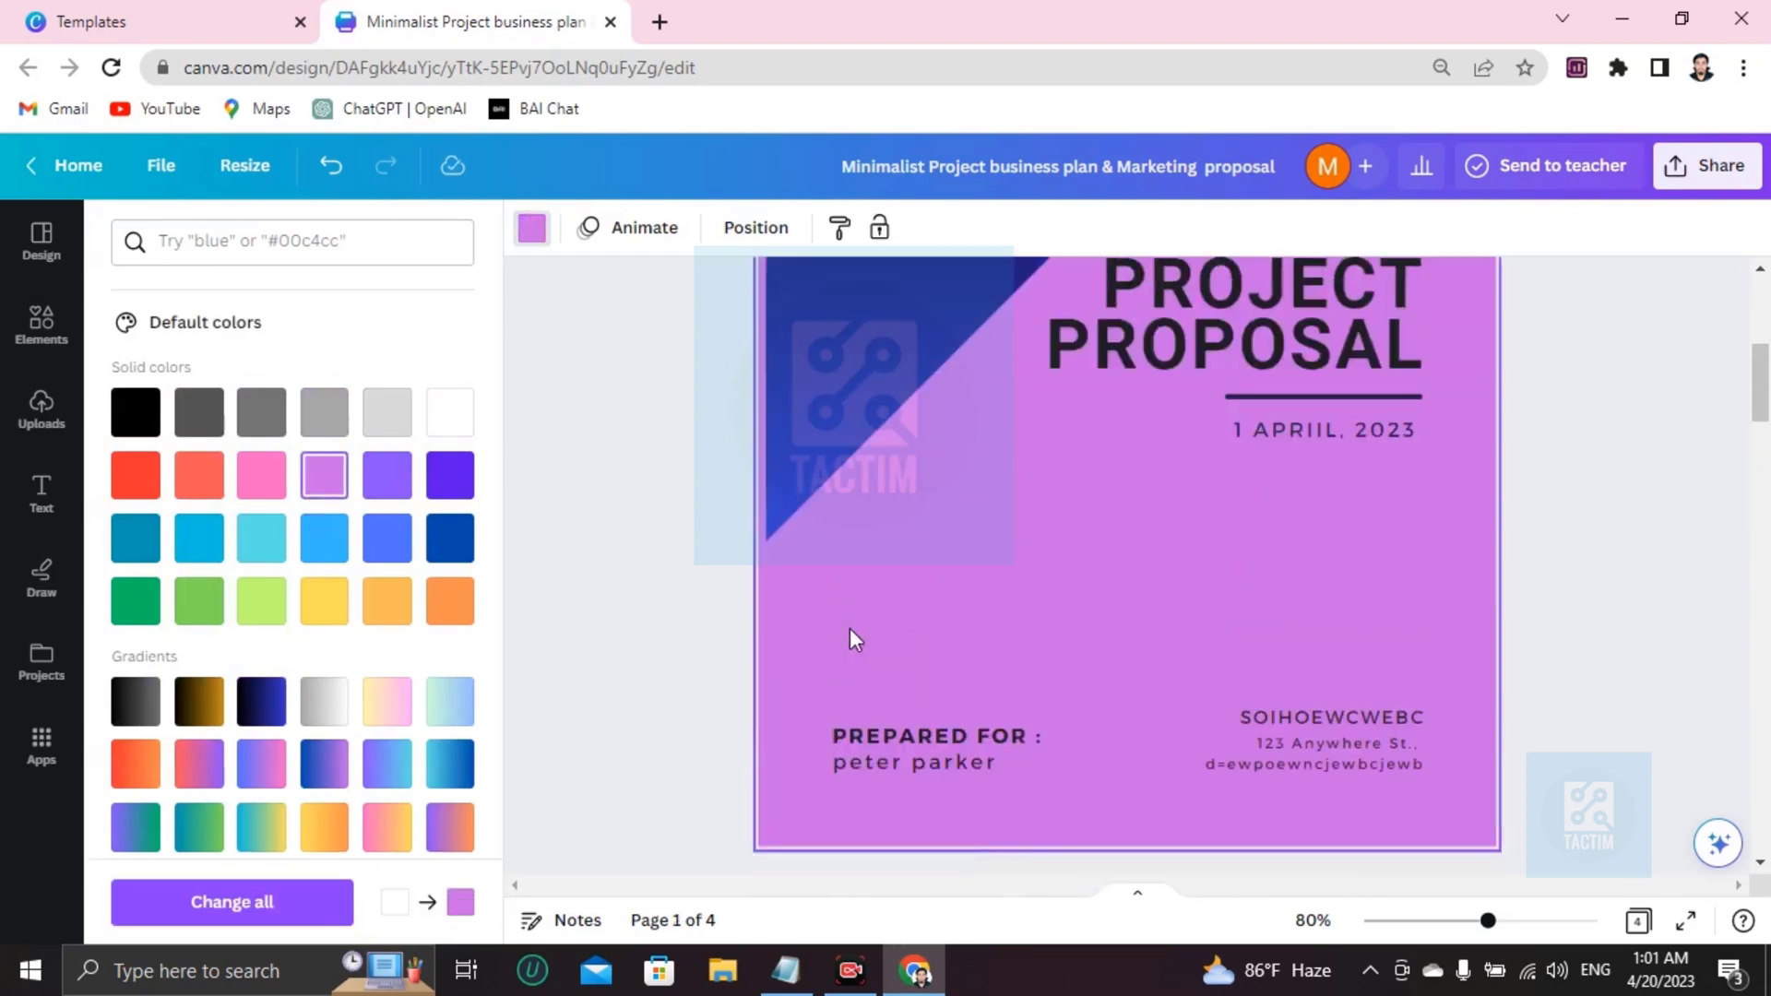
click(983, 673)
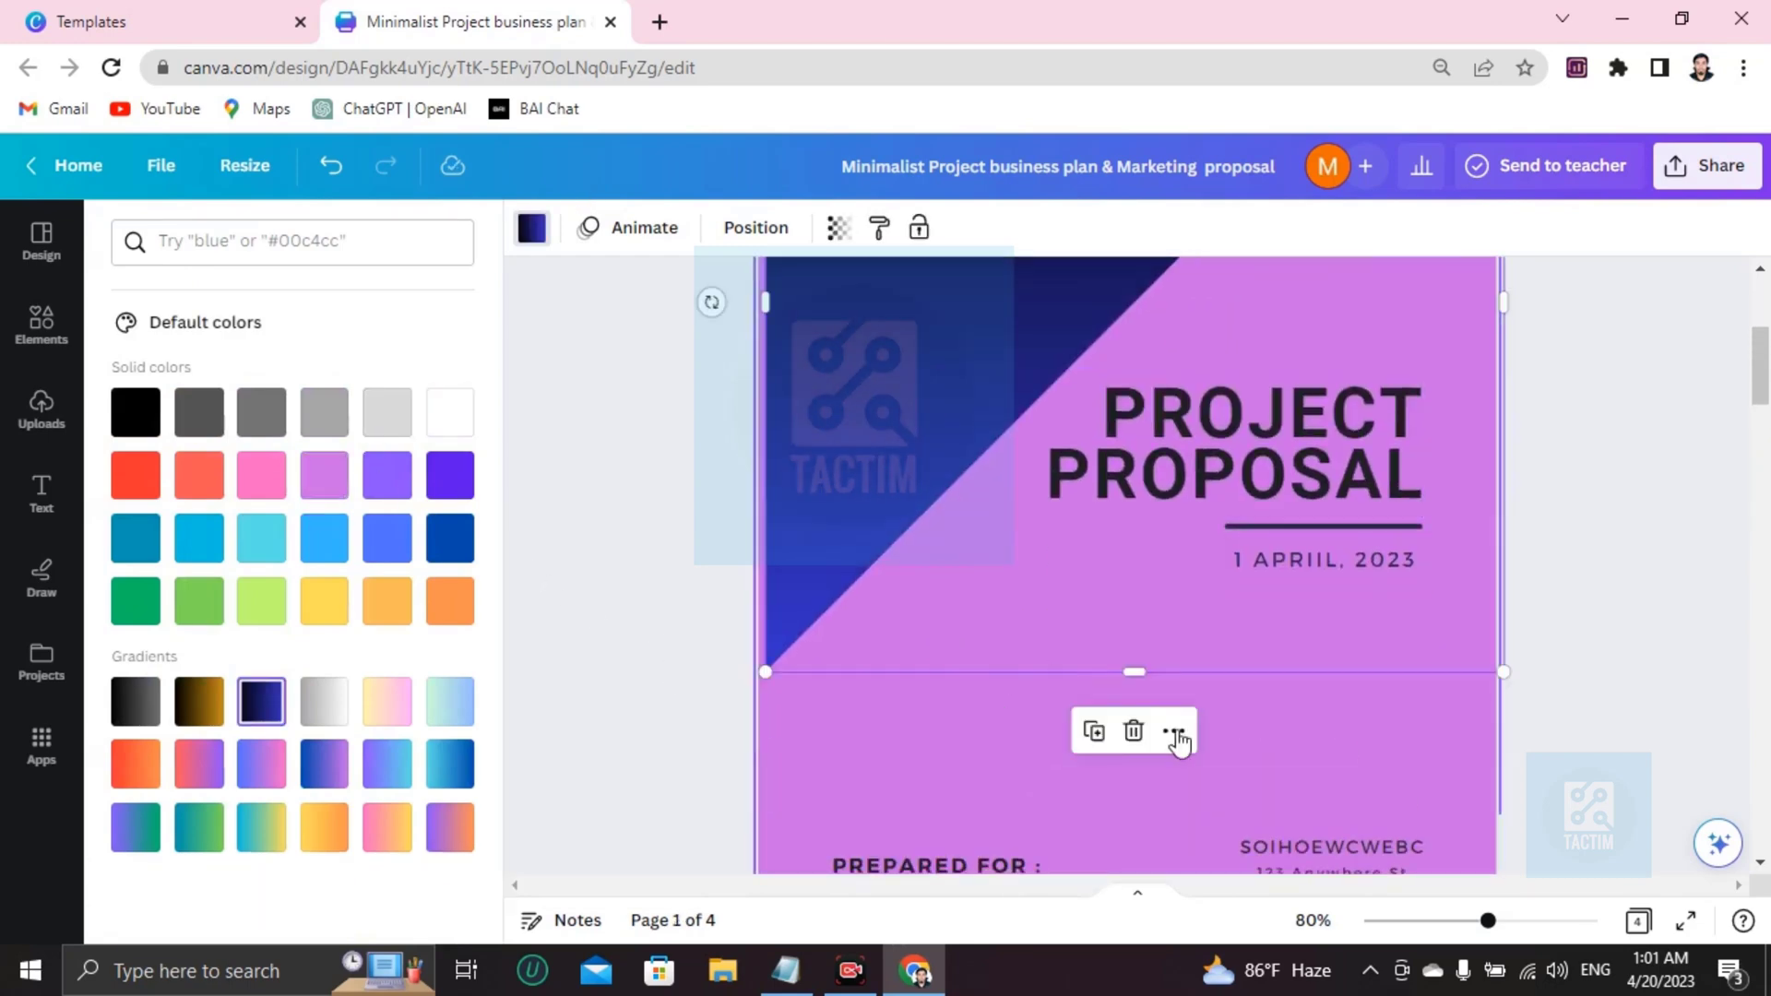
scroll(1101, 705, down, 2)
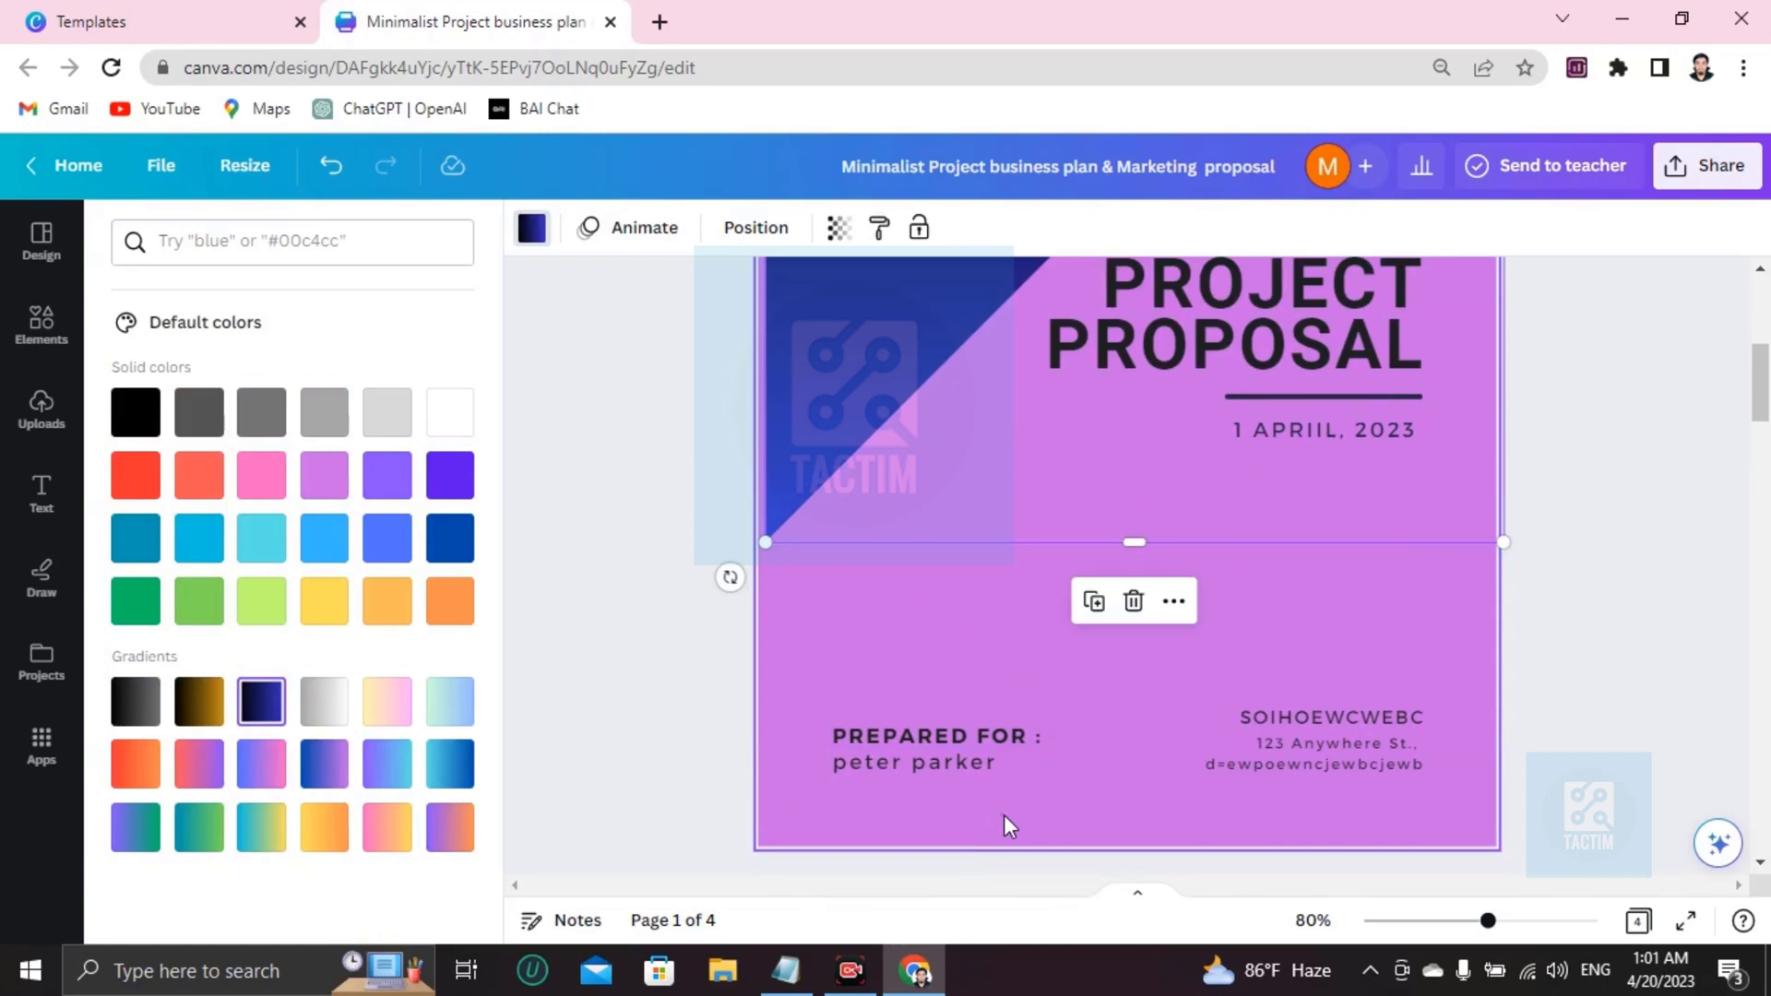
key(ctrl+z)
scroll(1206, 659, down, 8)
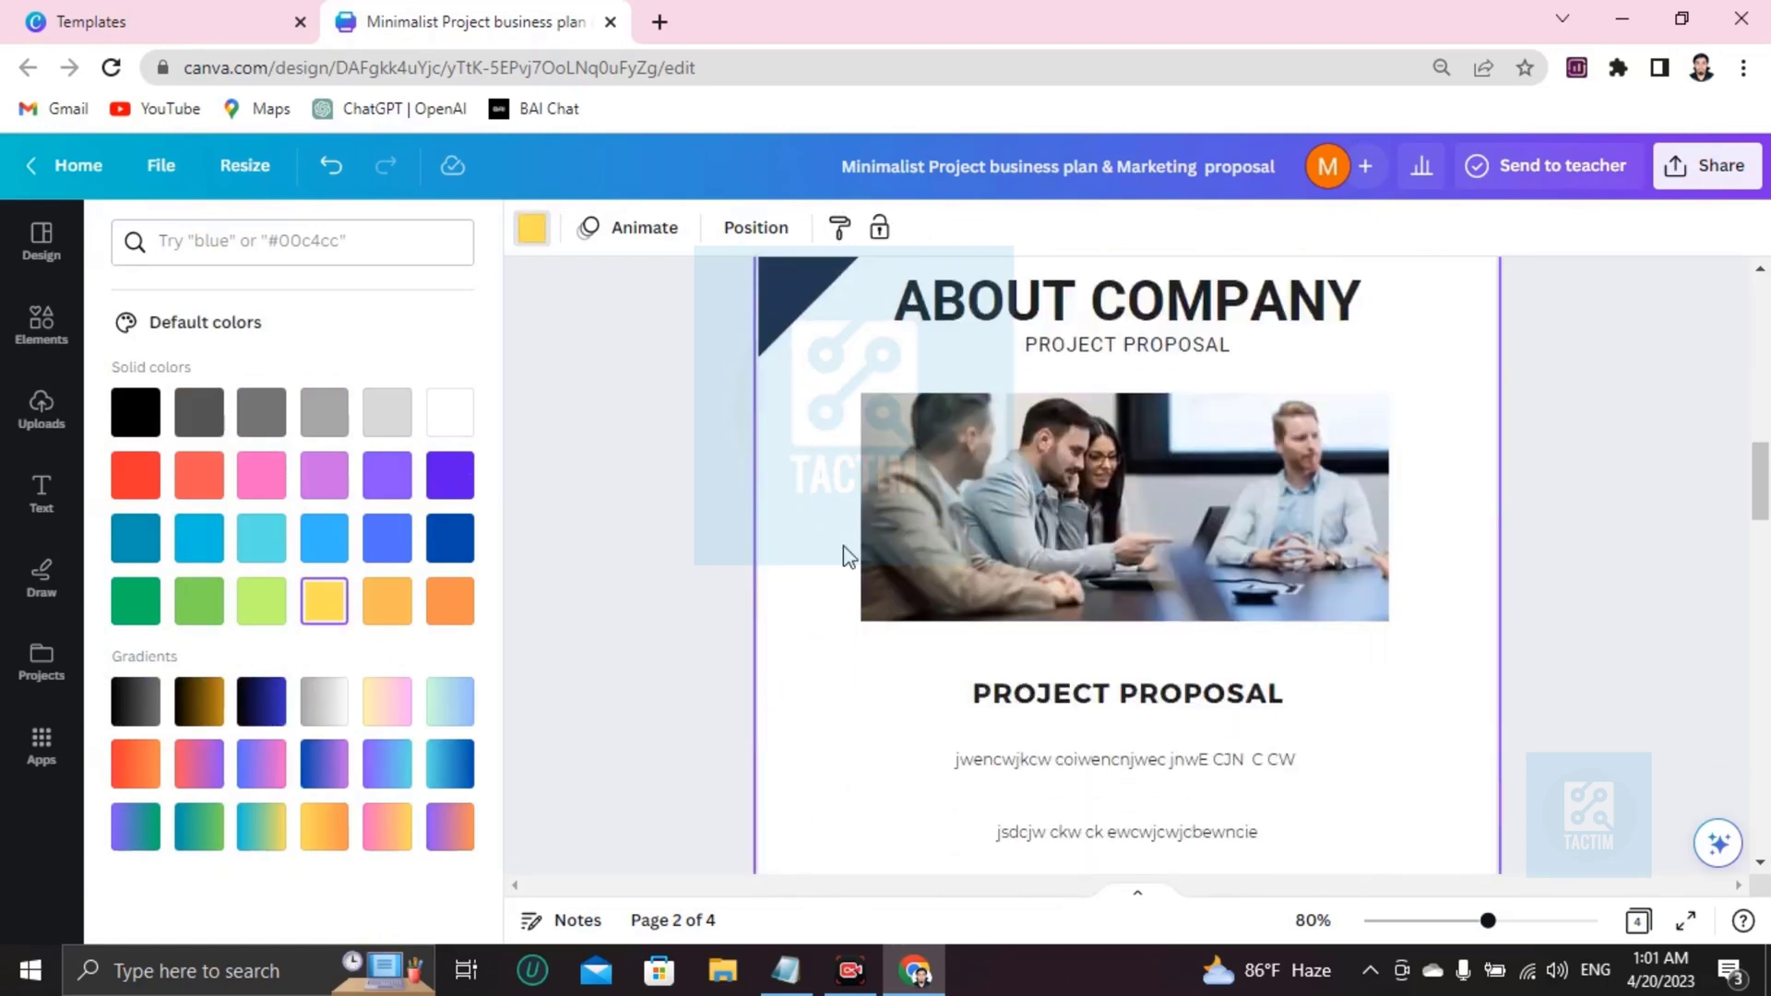
scroll(849, 556, up, 3)
Turn page 2's background light green and page 3's background pink.
click(261, 600)
scroll(1289, 601, down, 8)
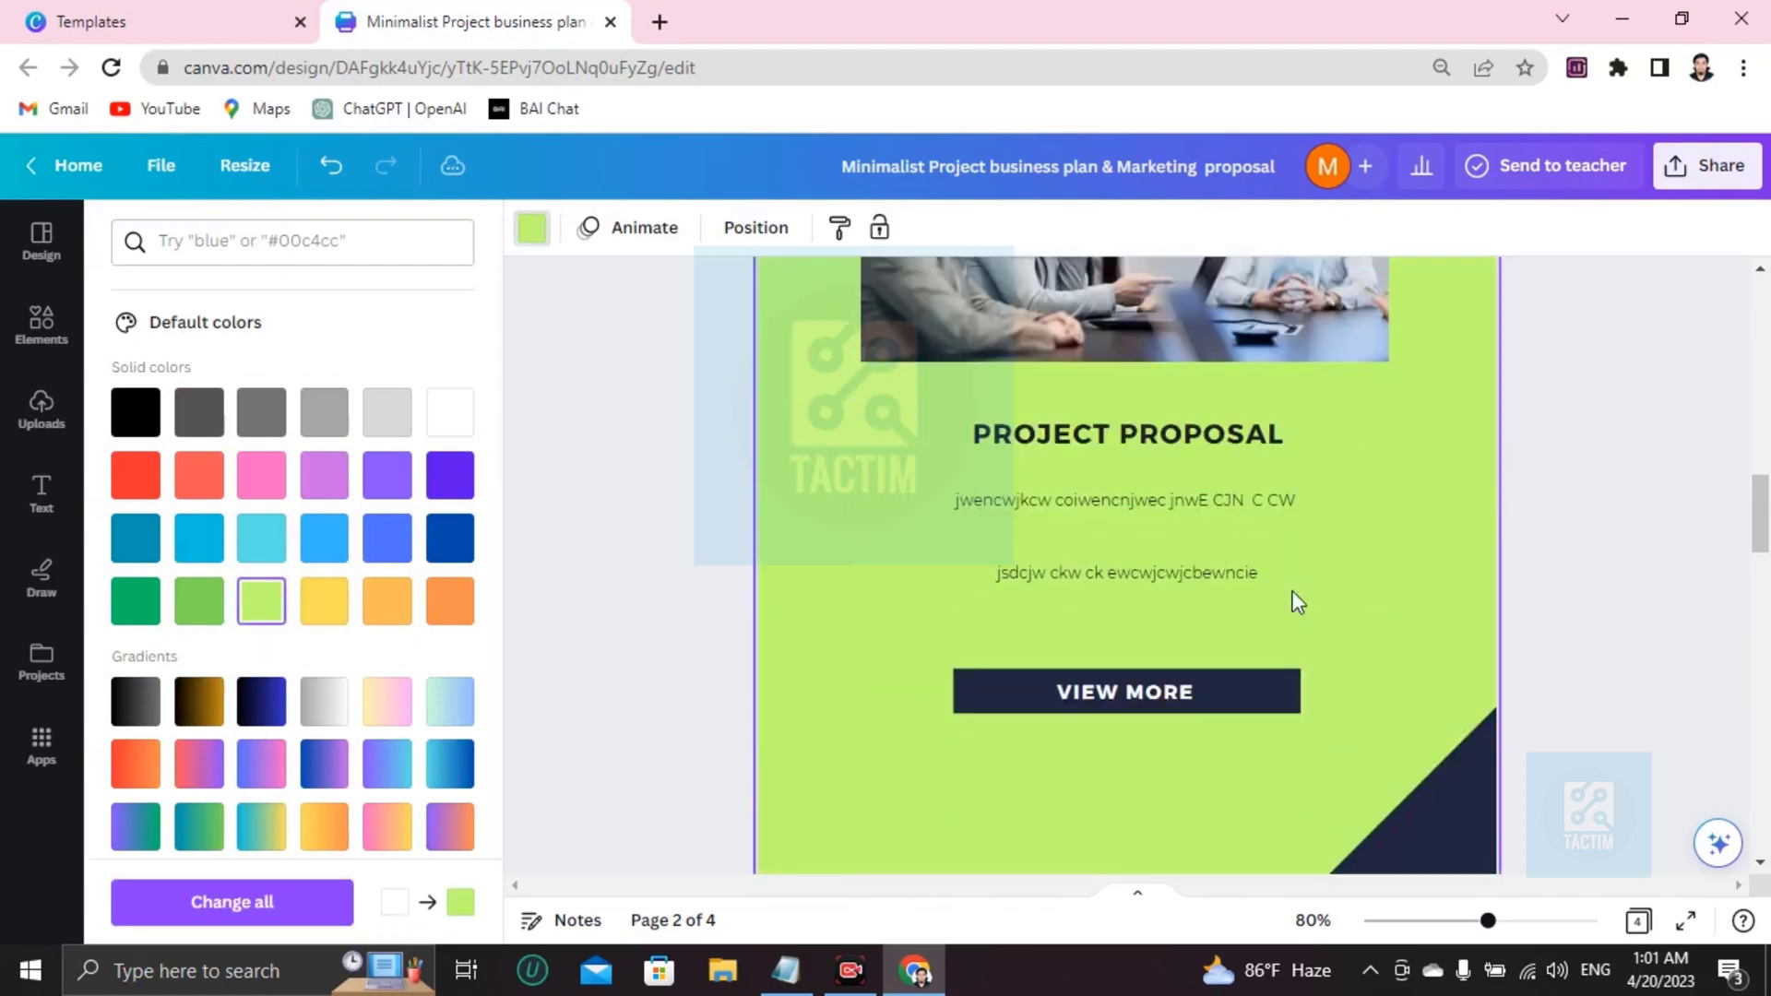
scroll(1277, 592, down, 4)
scroll(1270, 590, up, 4)
click(950, 424)
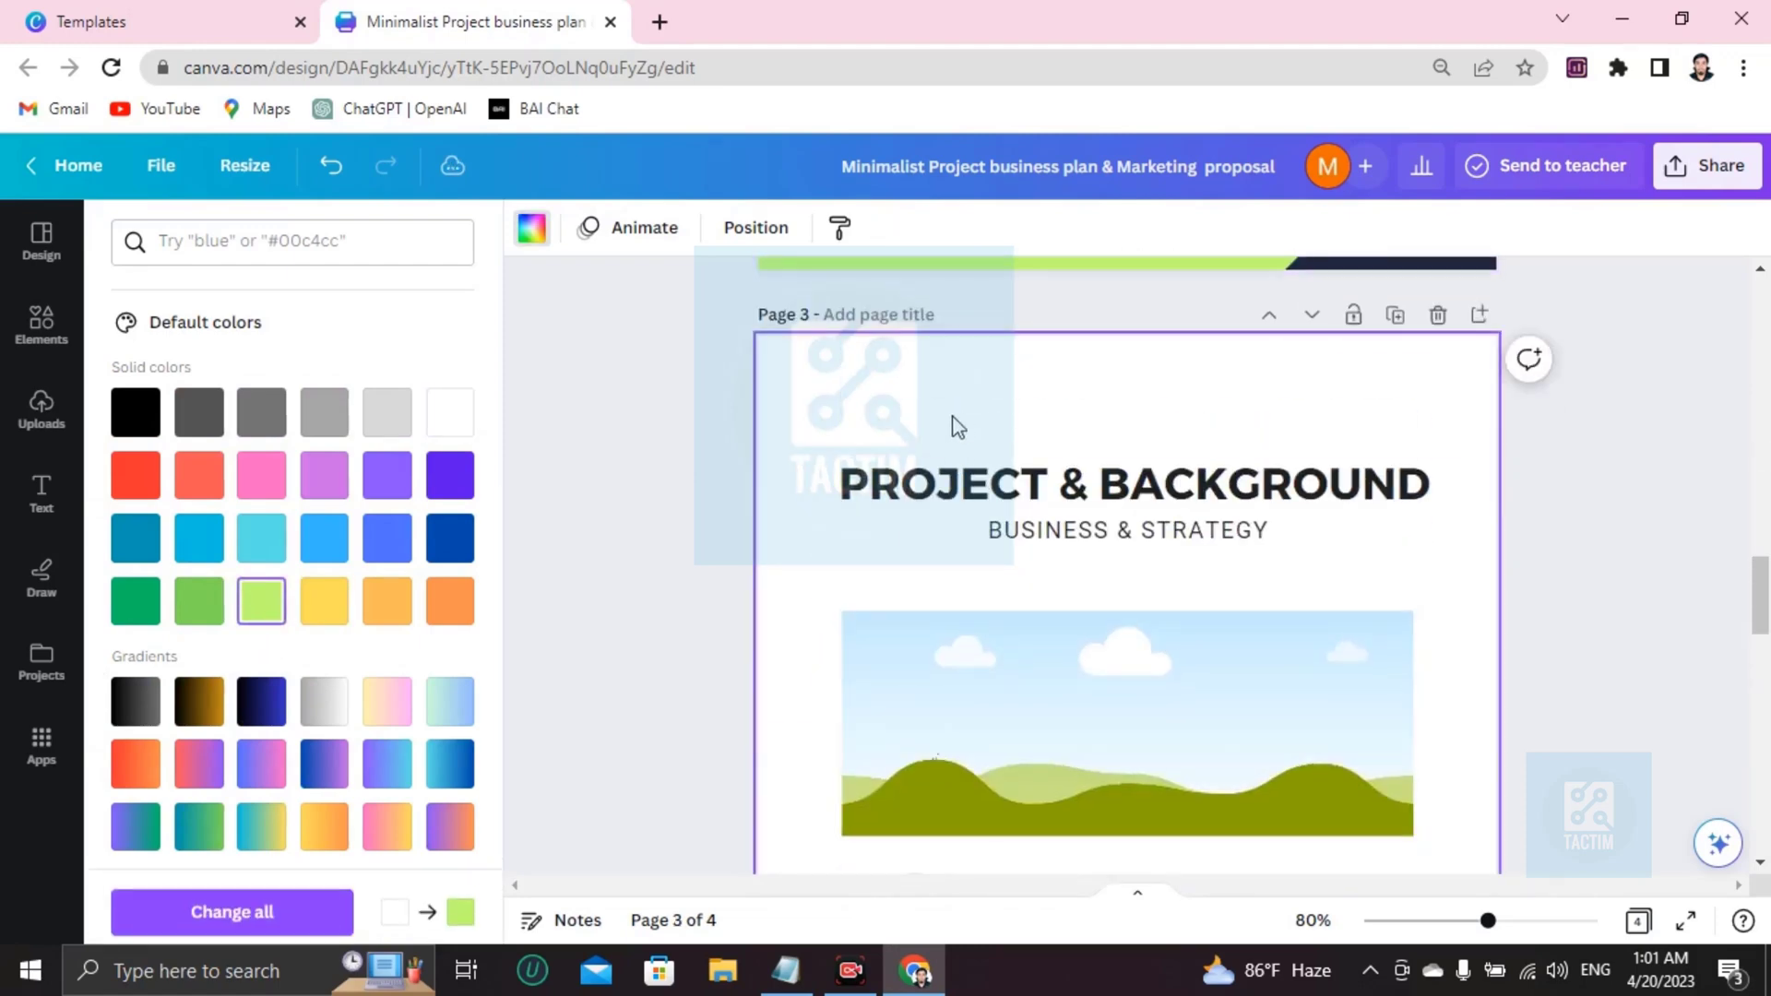
click(279, 495)
scroll(904, 565, down, 8)
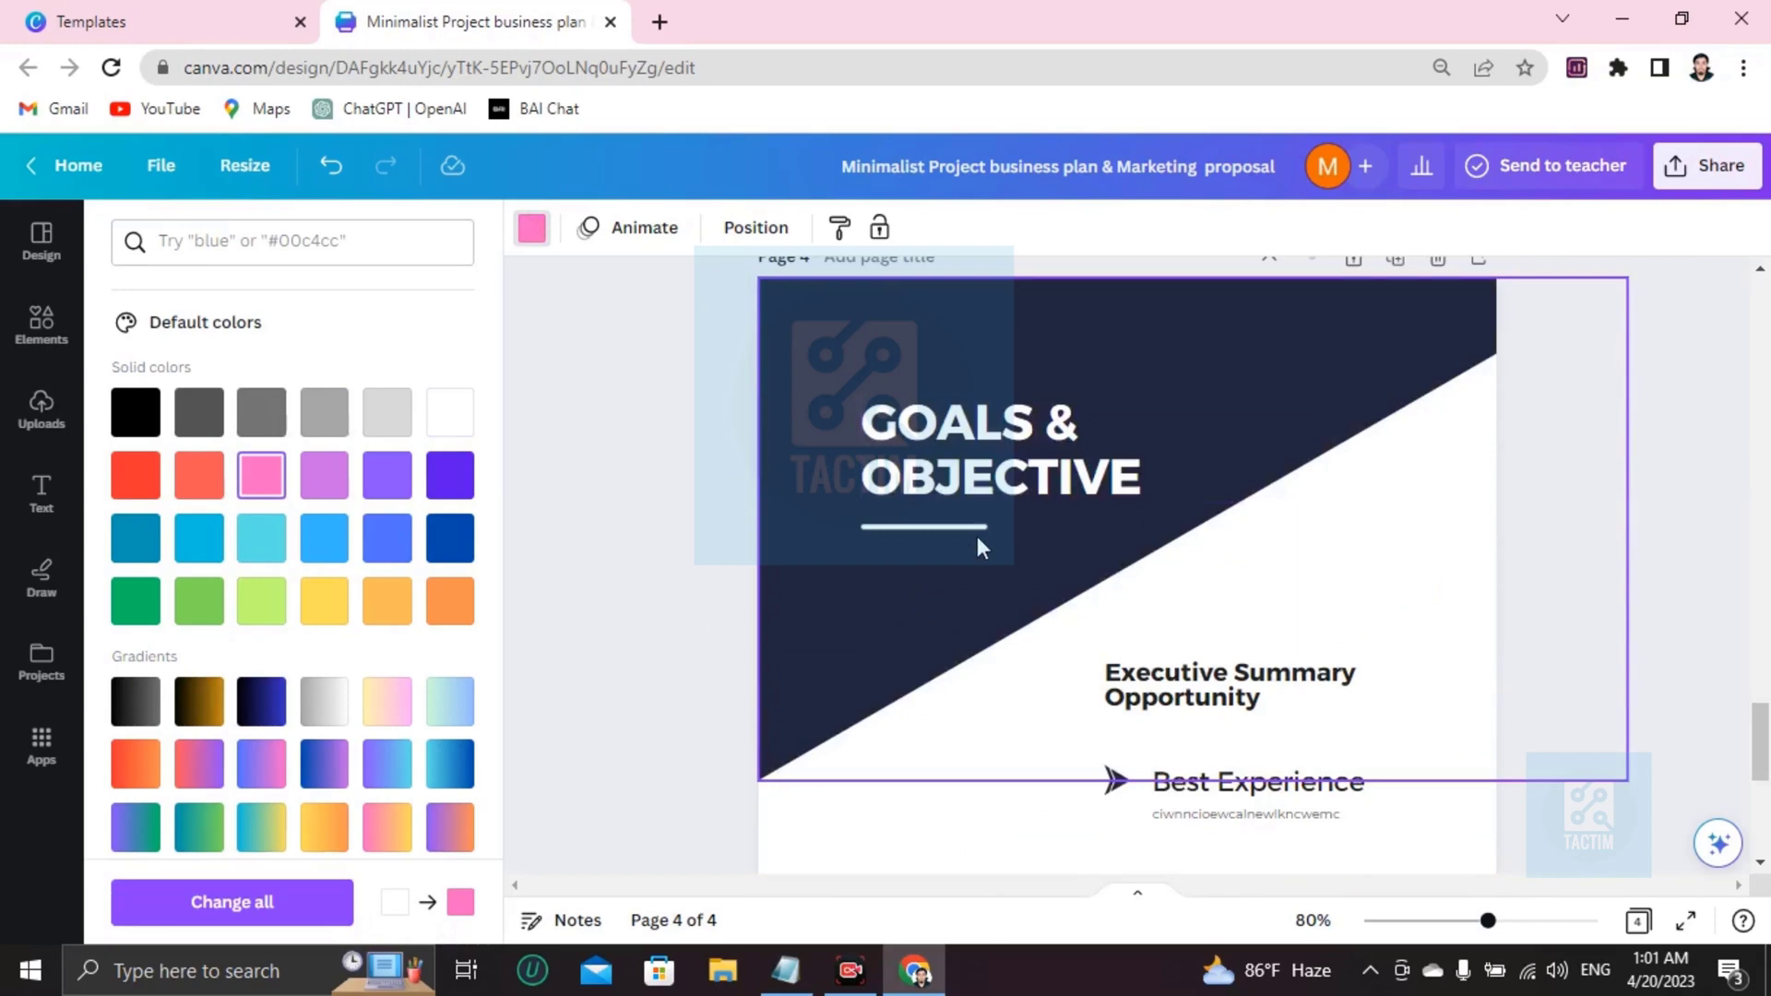
Make page 4's large triangle black and its background lime green.
click(978, 529)
click(1330, 591)
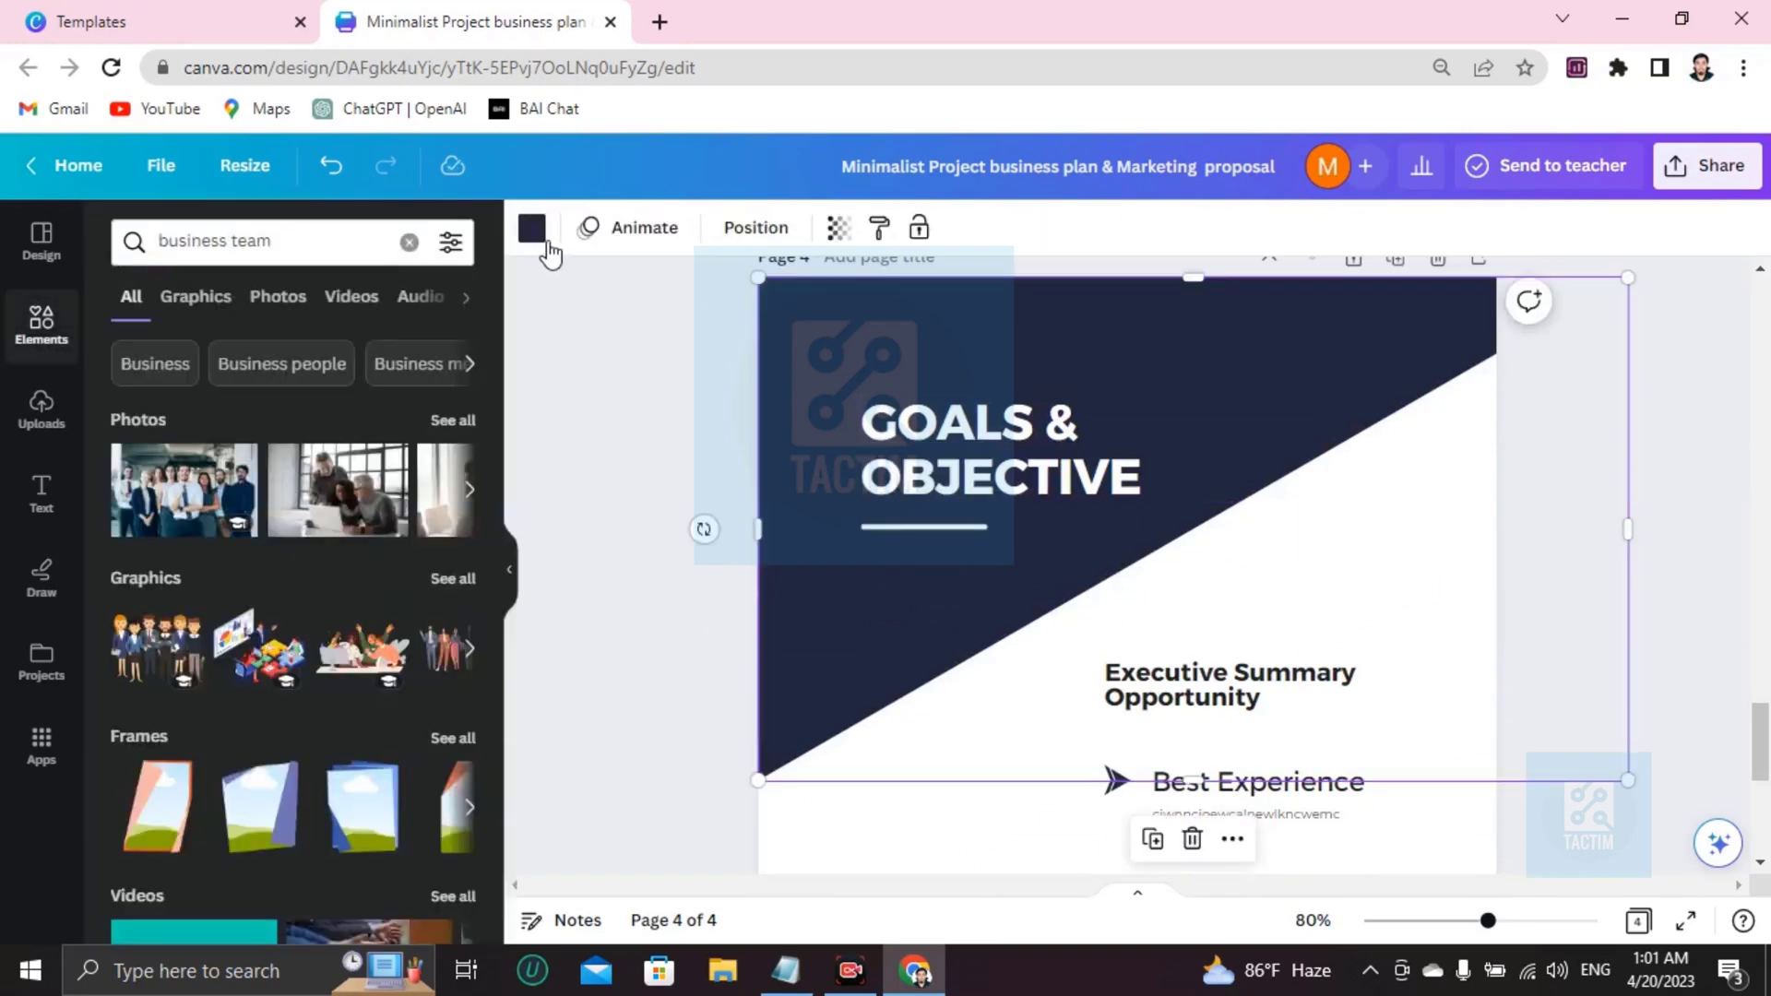
click(532, 228)
click(387, 695)
scroll(1246, 623, down, 5)
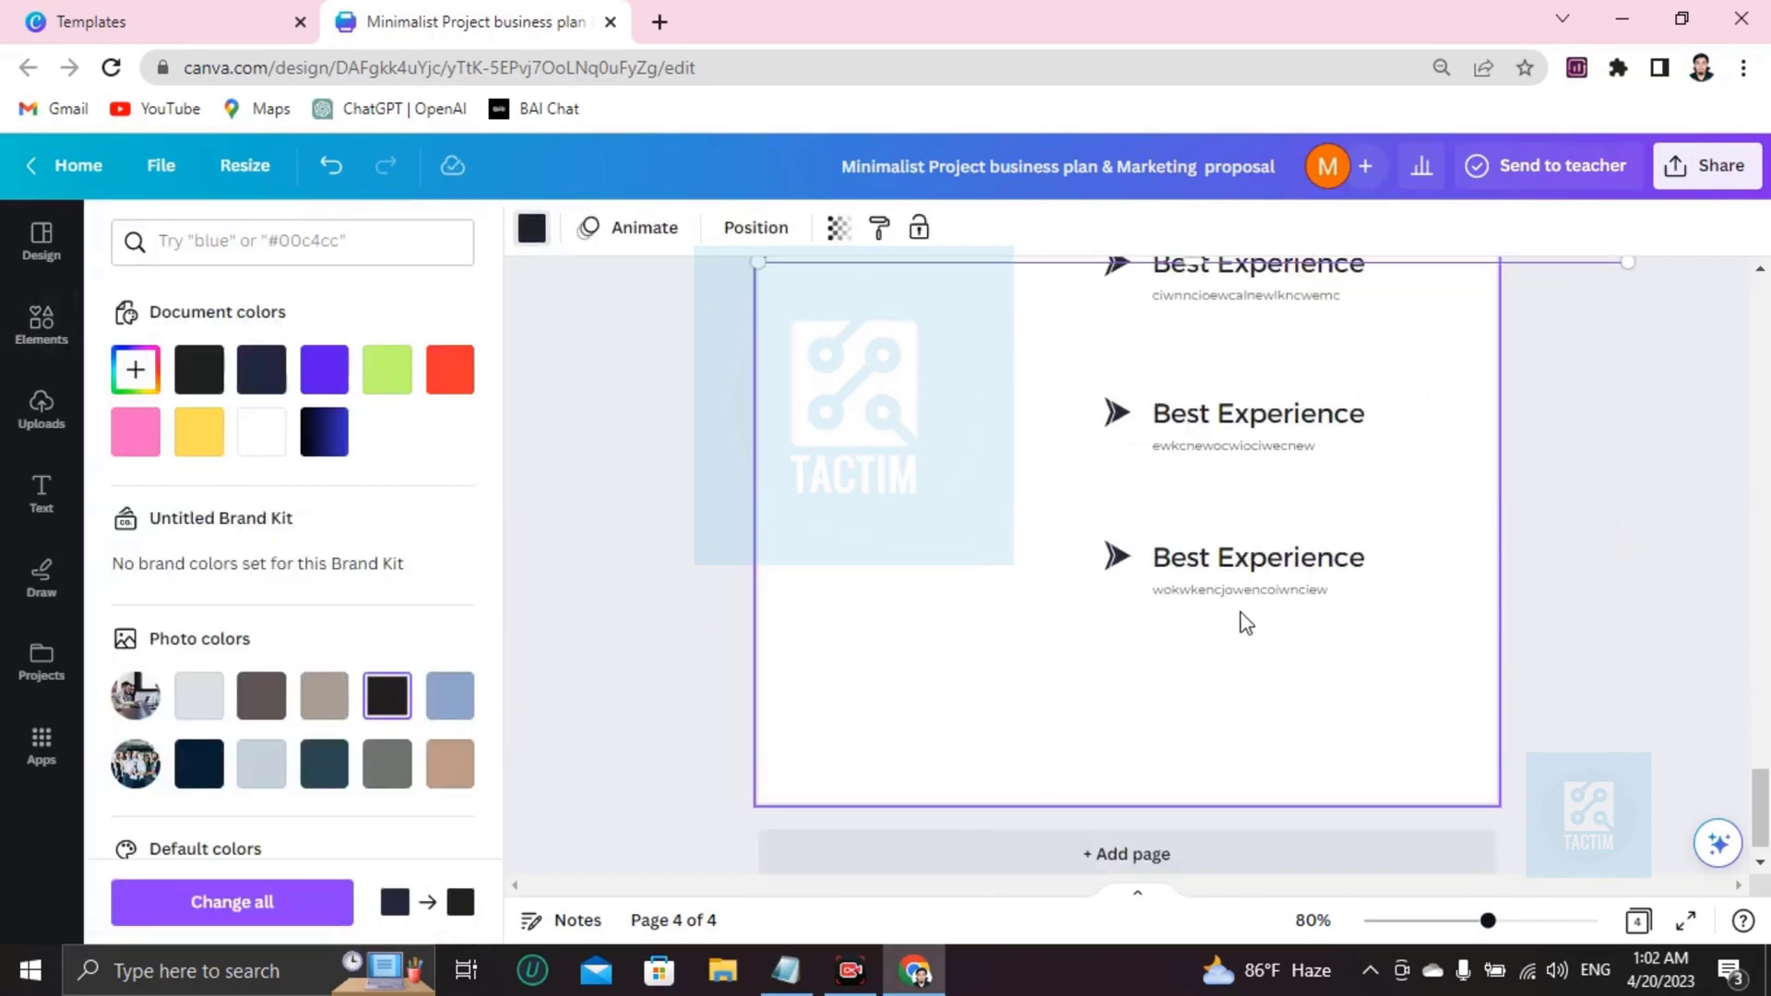
click(1048, 607)
click(387, 369)
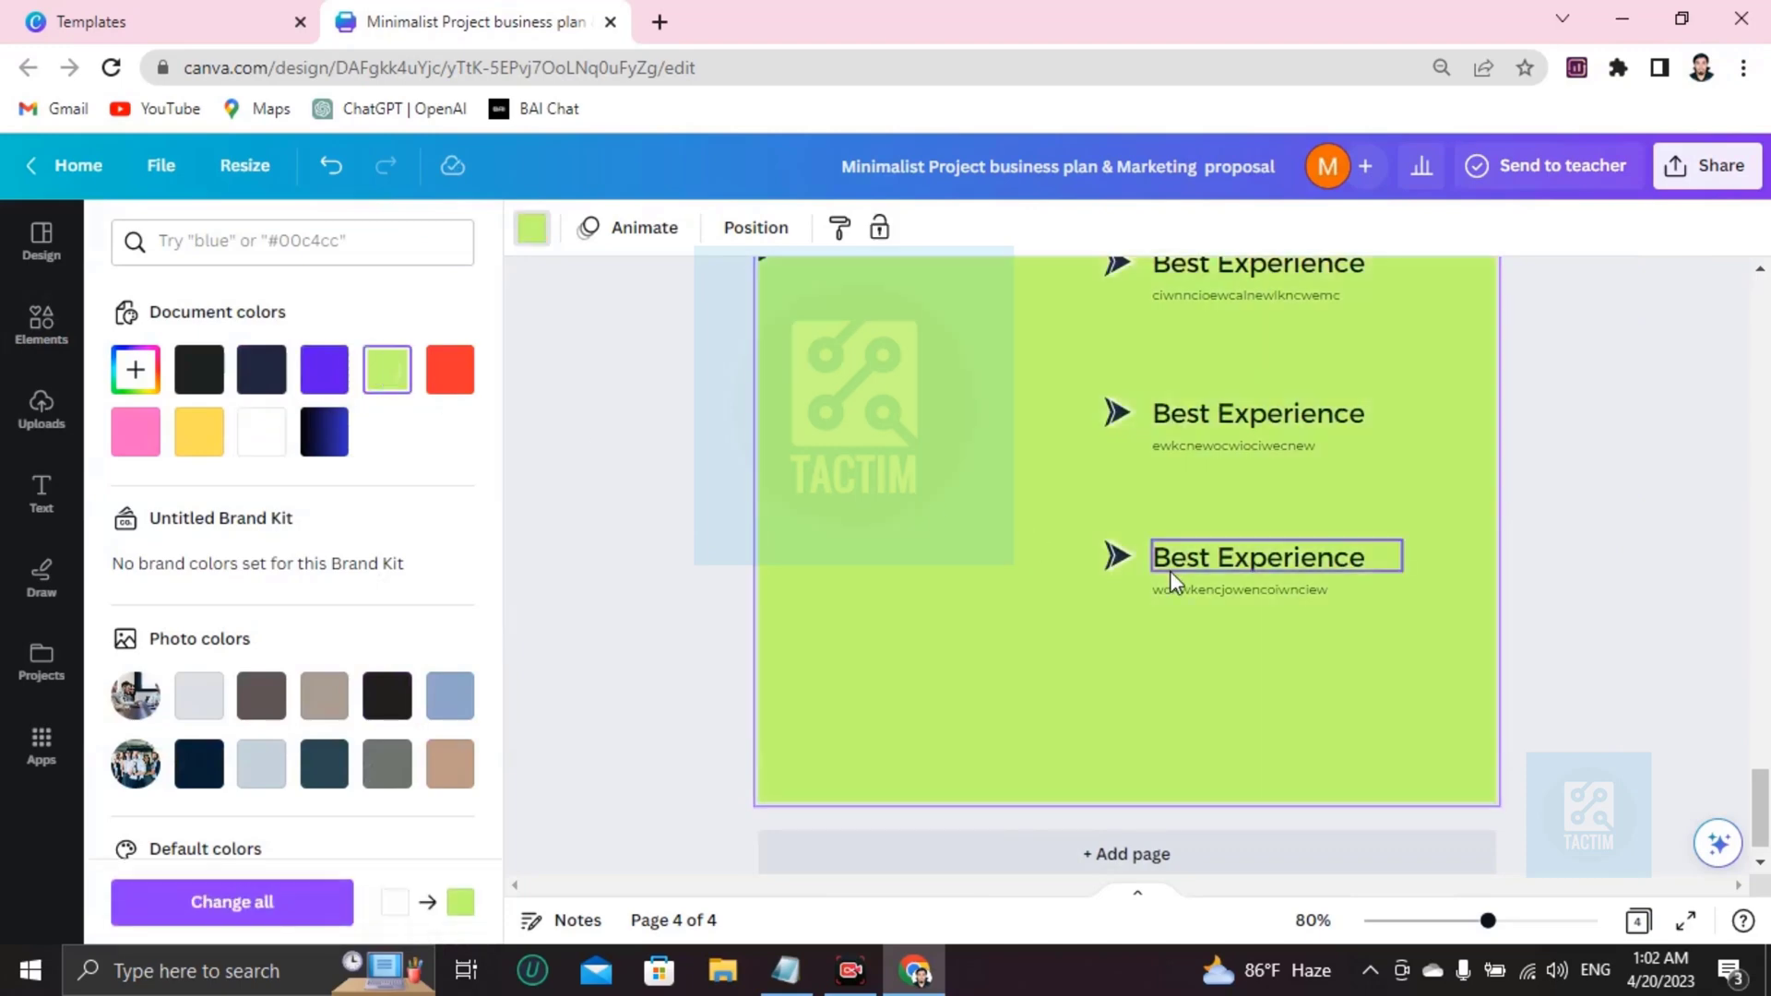
scroll(1184, 608, up, 10)
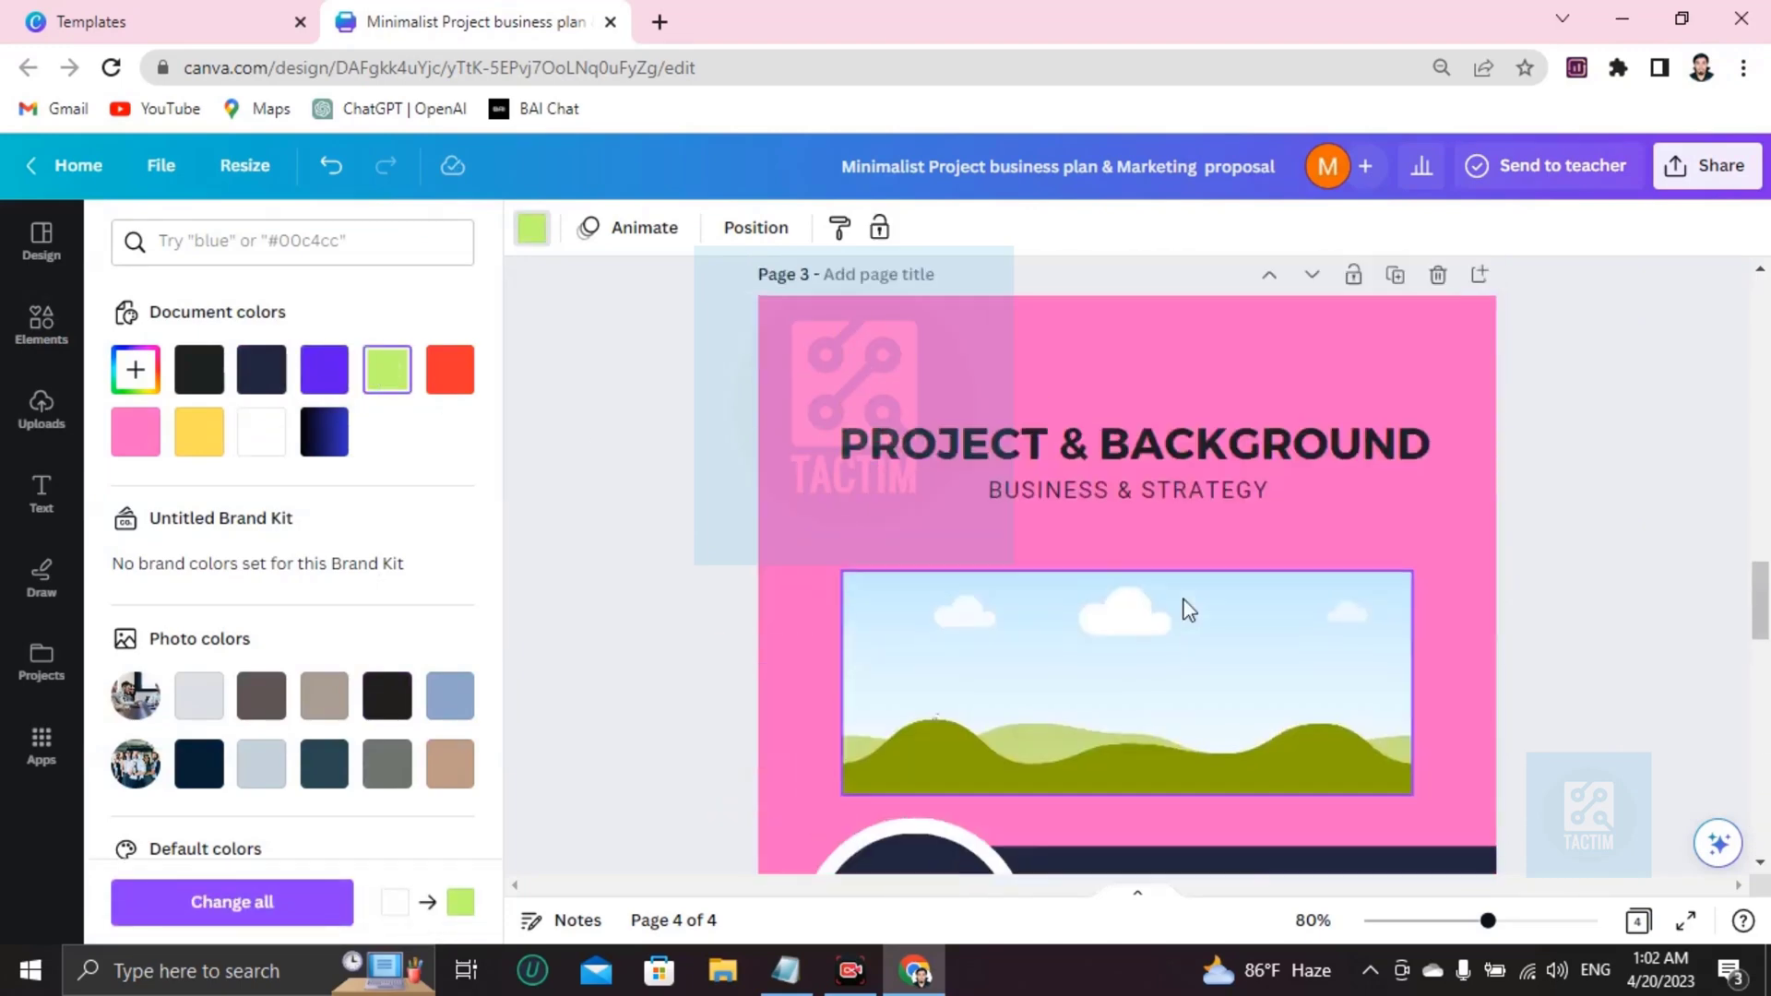
scroll(1189, 608, up, 5)
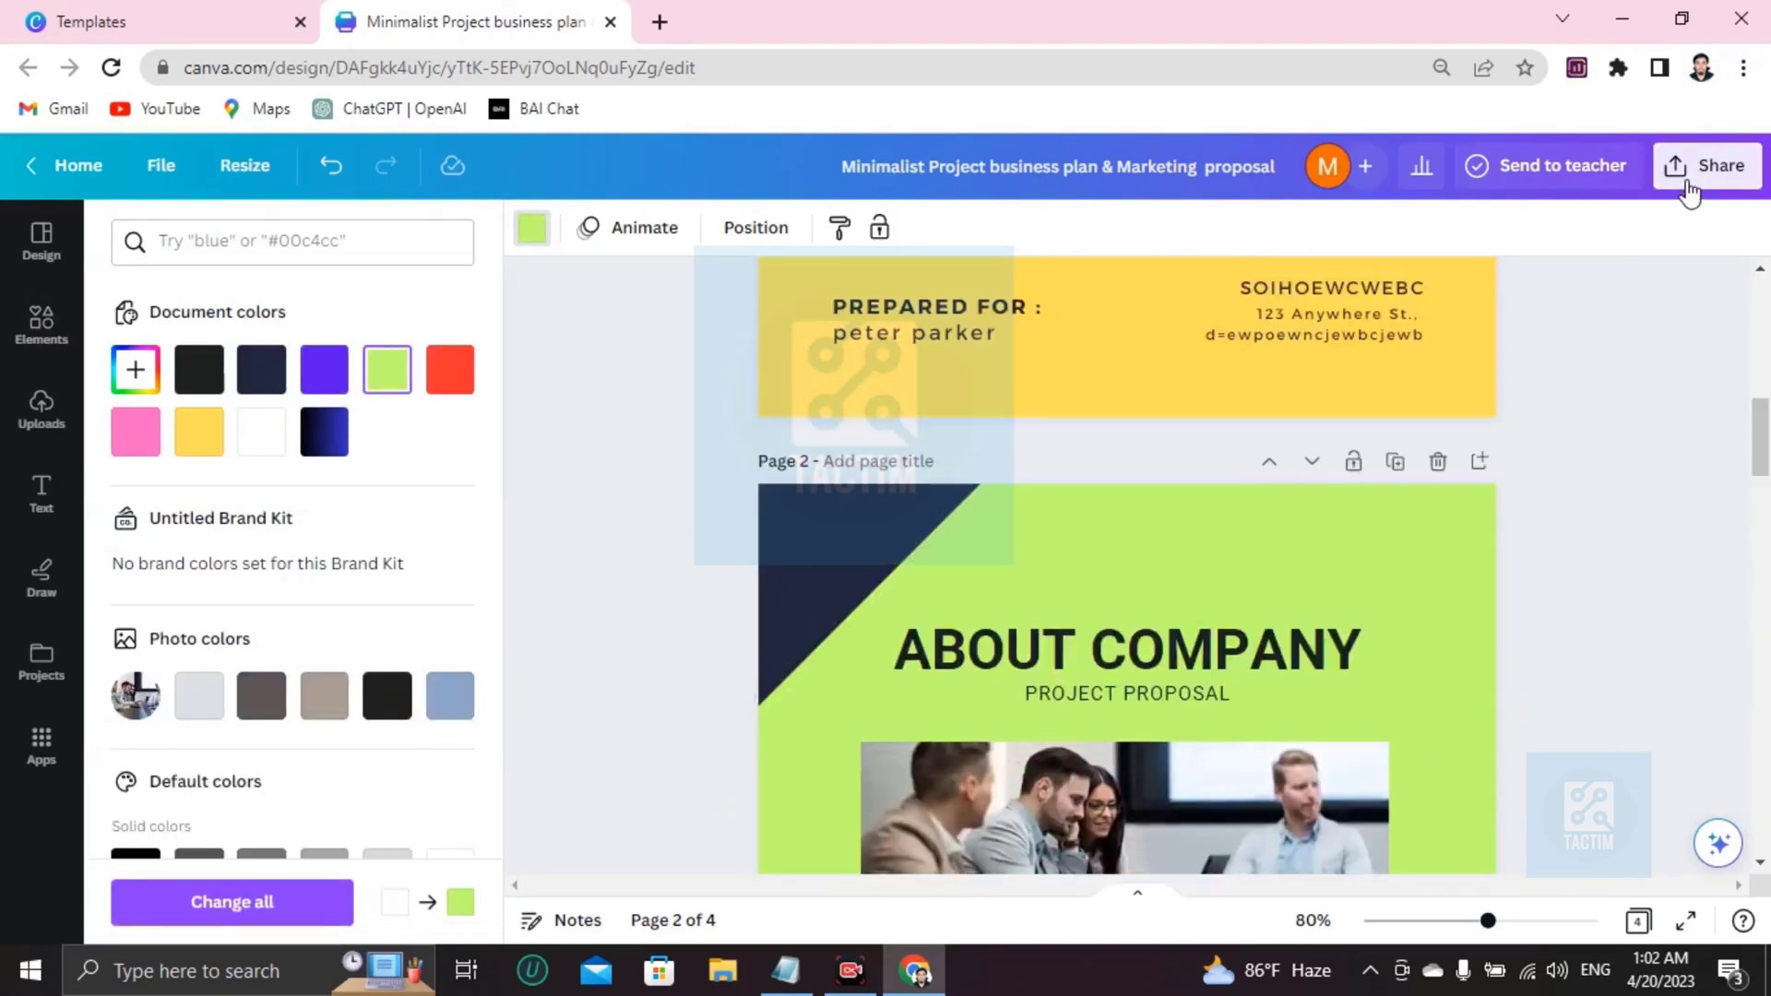
Download all 4 proposal pages as a PDF Standard file.
click(1706, 166)
scroll(1380, 678, down, 2)
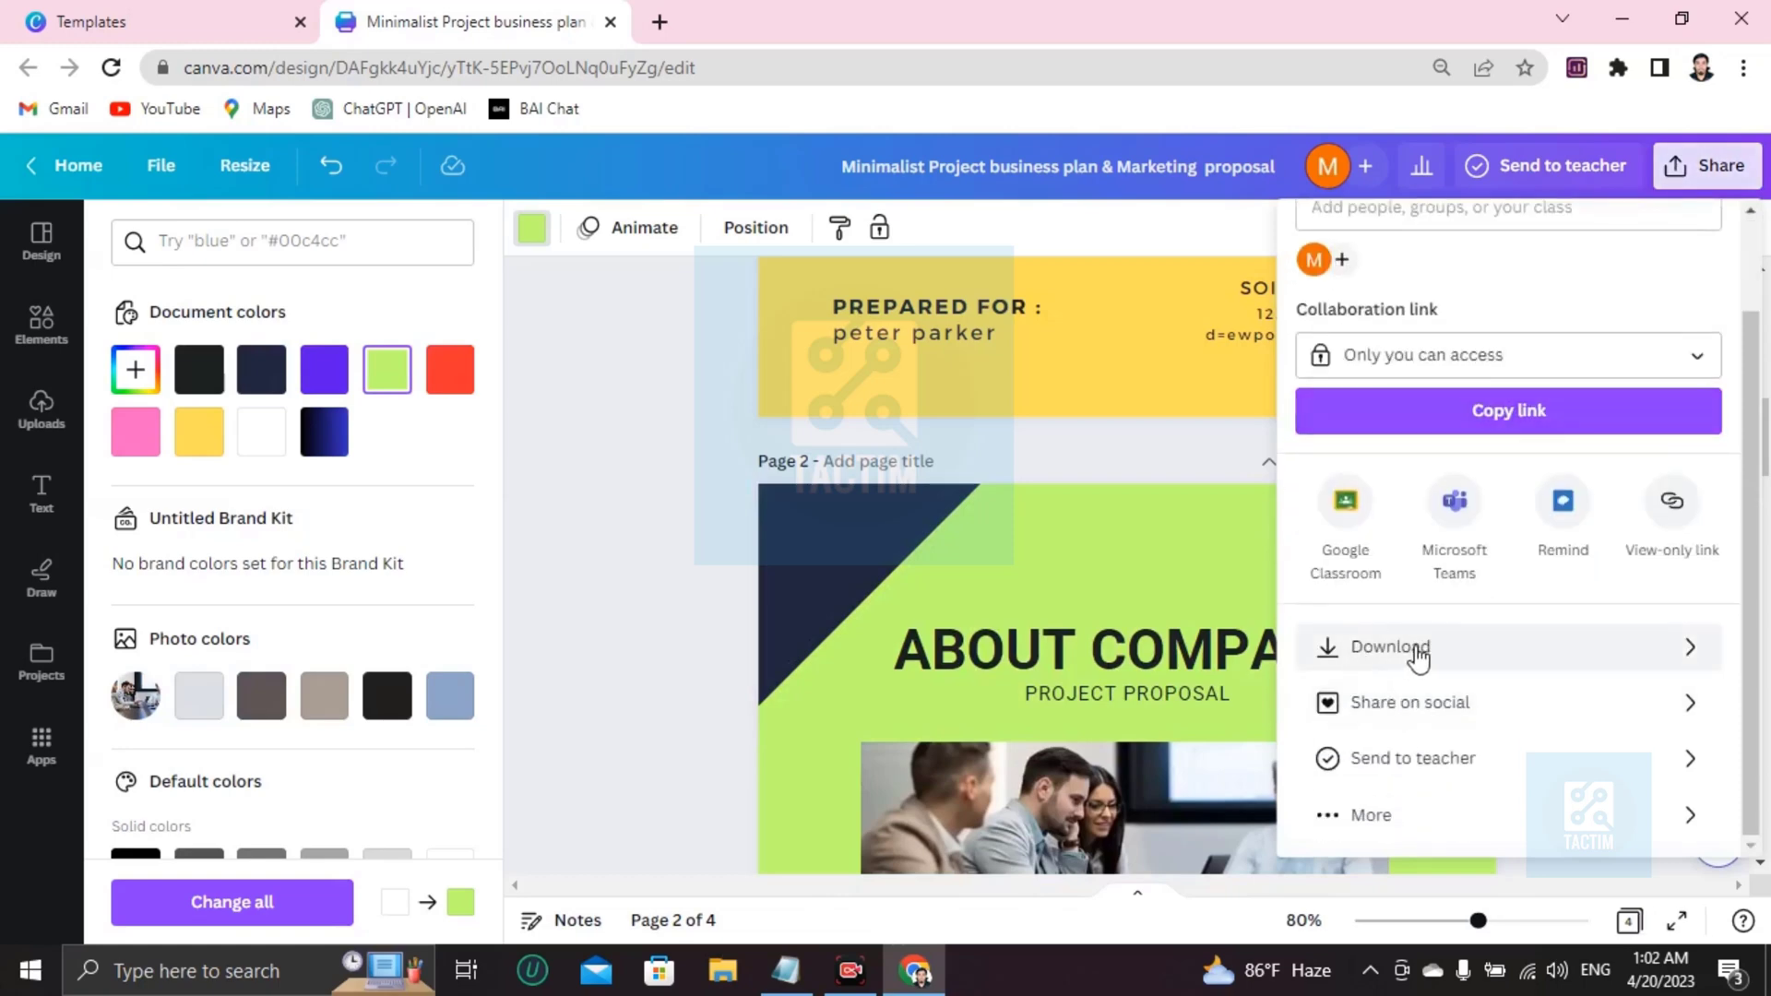
click(1411, 660)
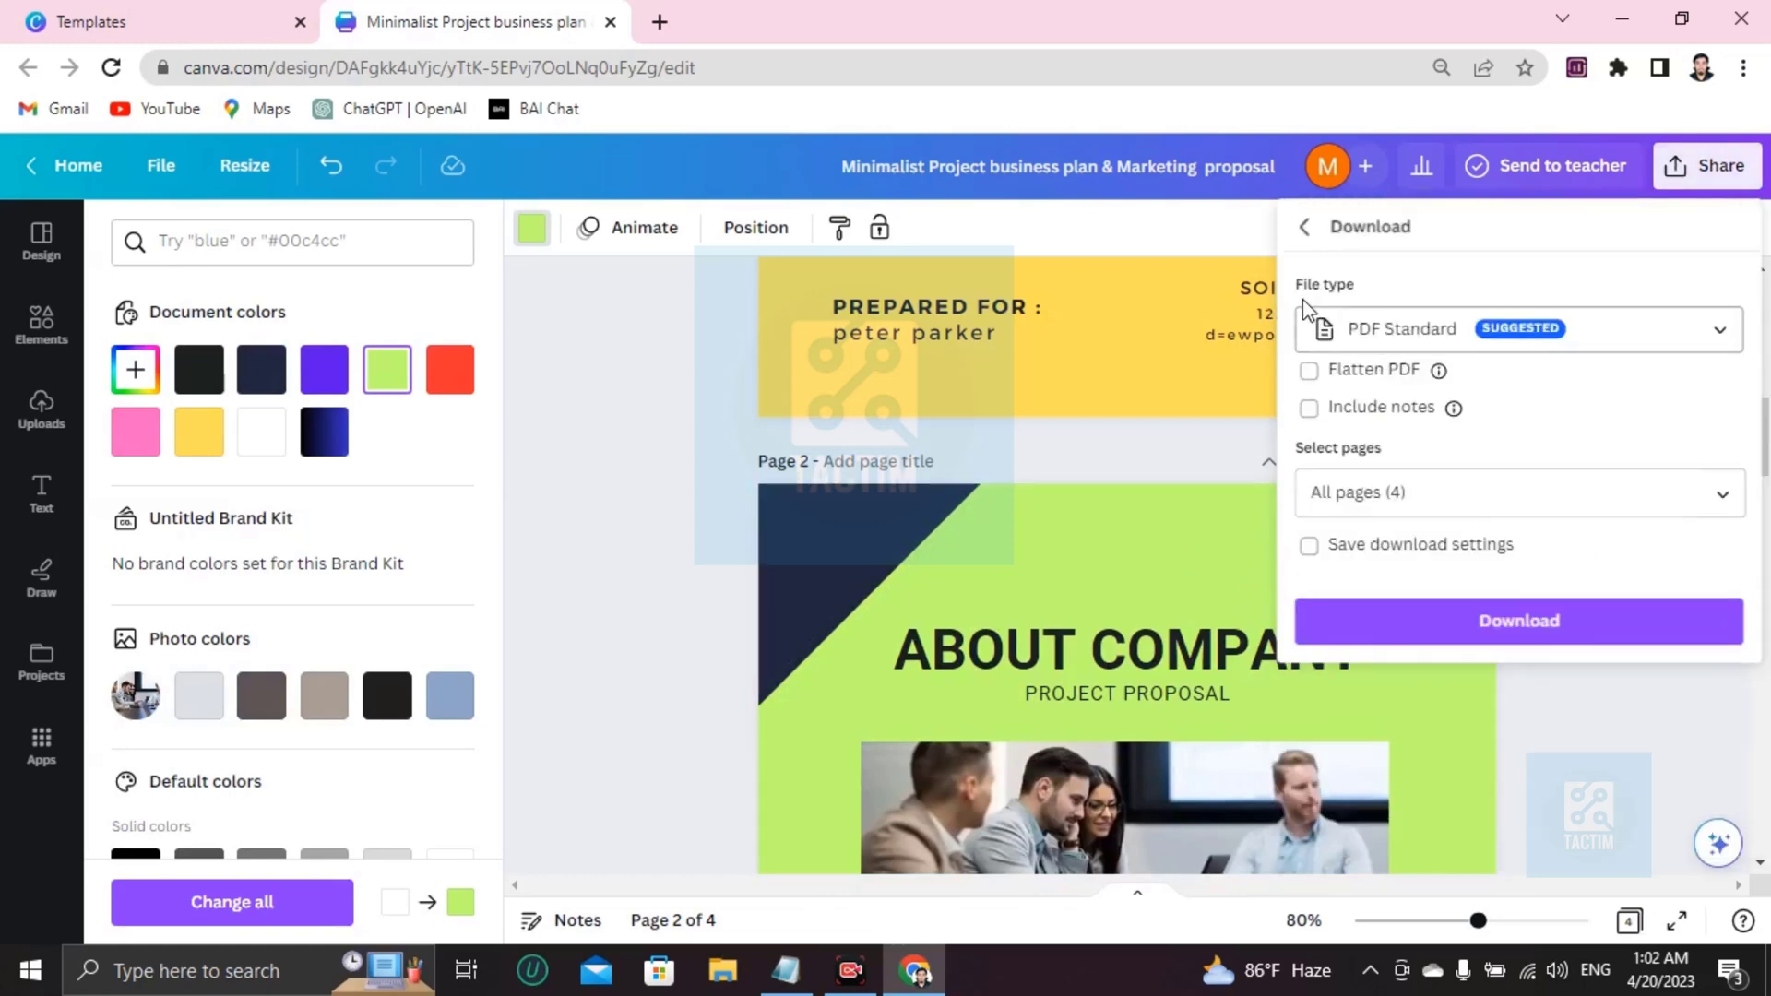
click(1388, 339)
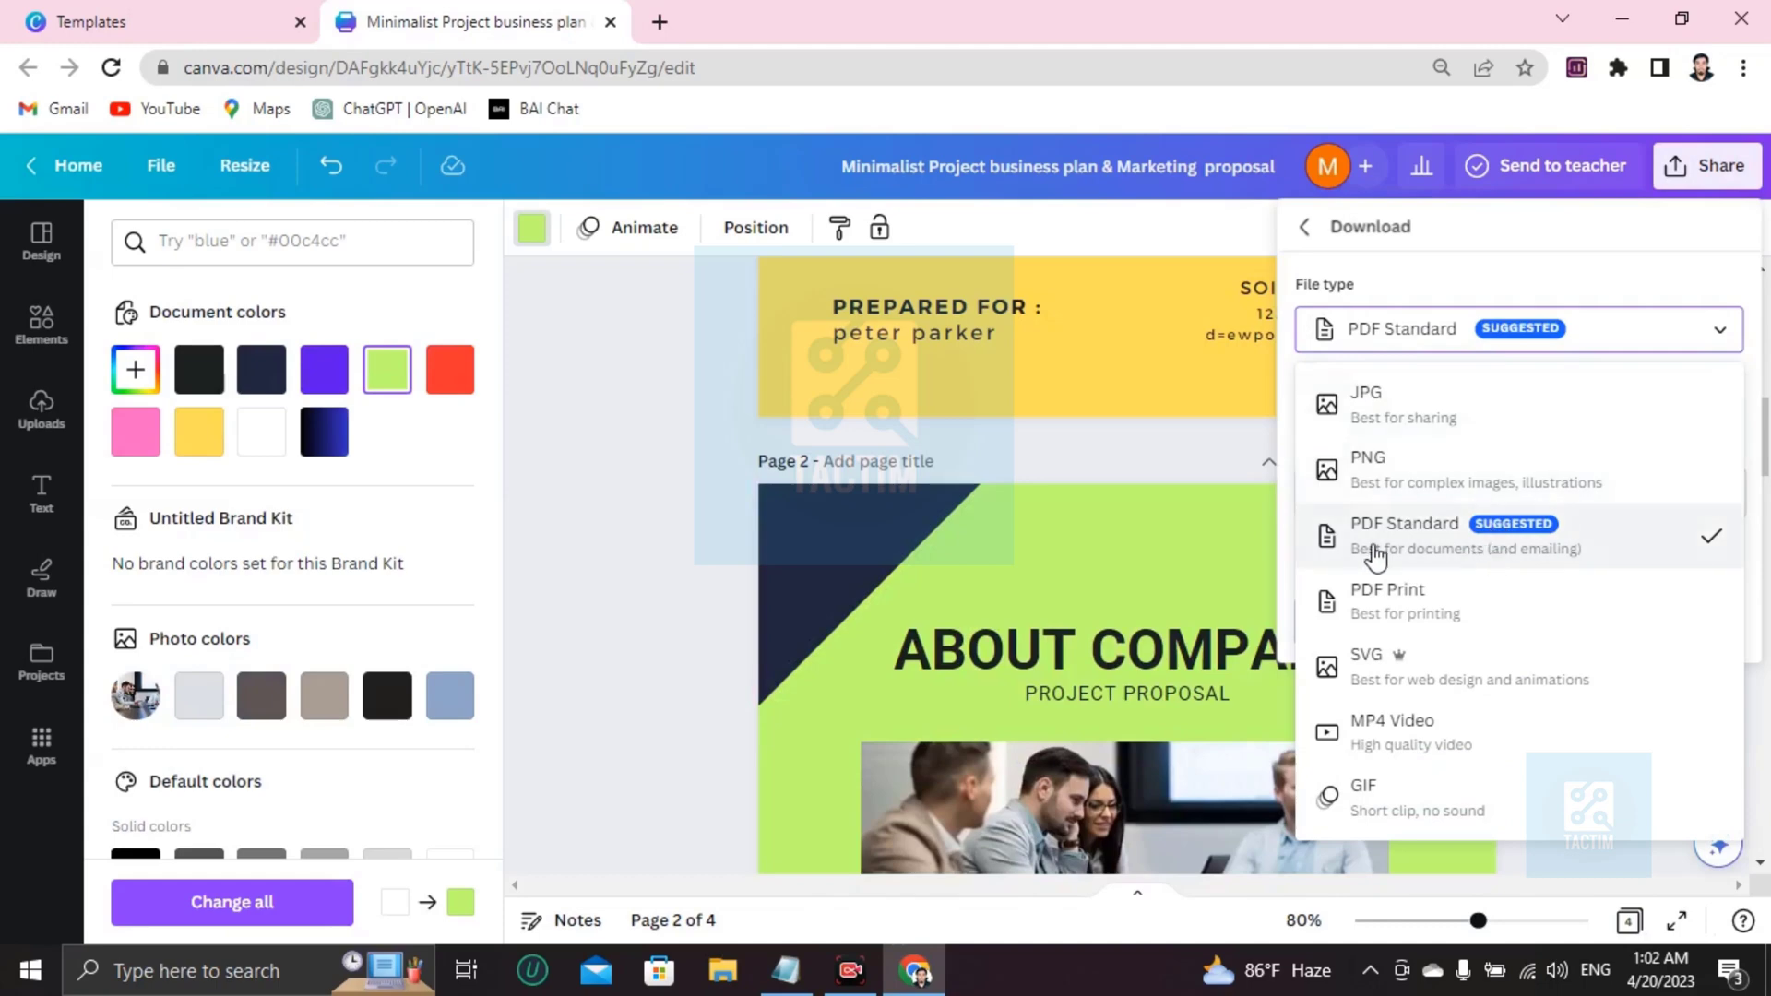
click(1352, 554)
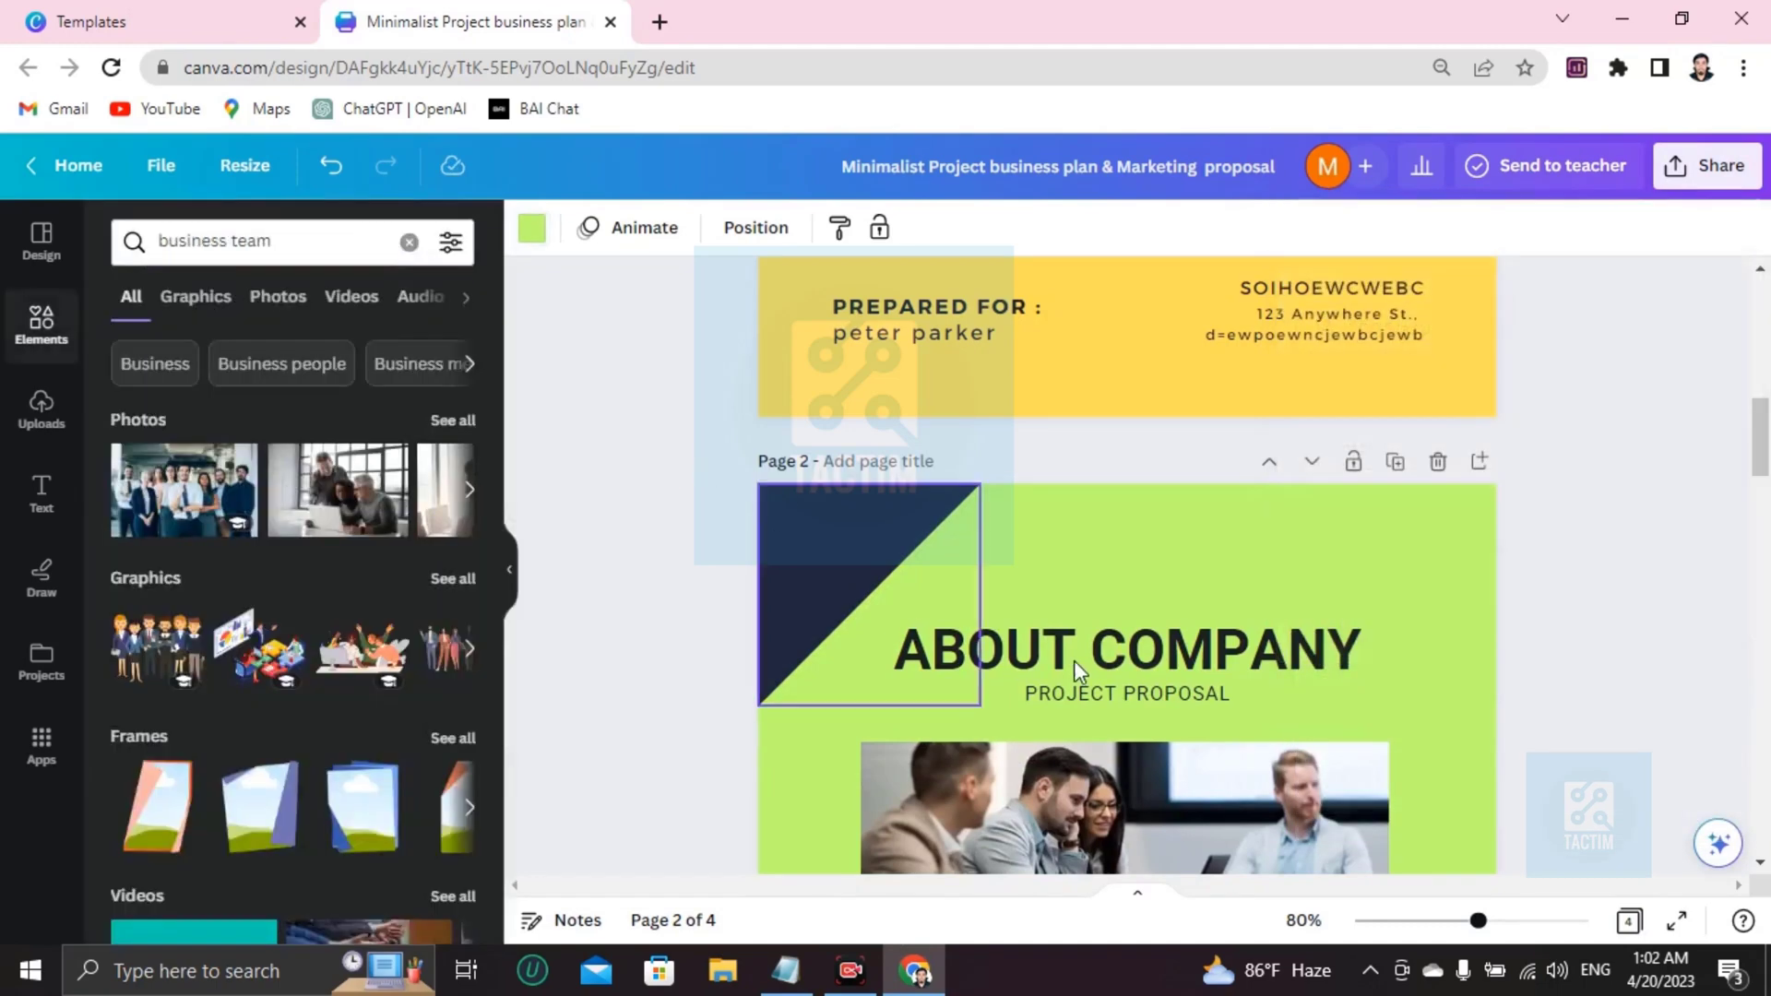
scroll(1074, 660, up, 5)
scroll(1074, 661, down, 10)
Set the collaboration link to Anyone with the link and begin typing a collaborator's e-mail address.
scroll(1073, 660, down, 10)
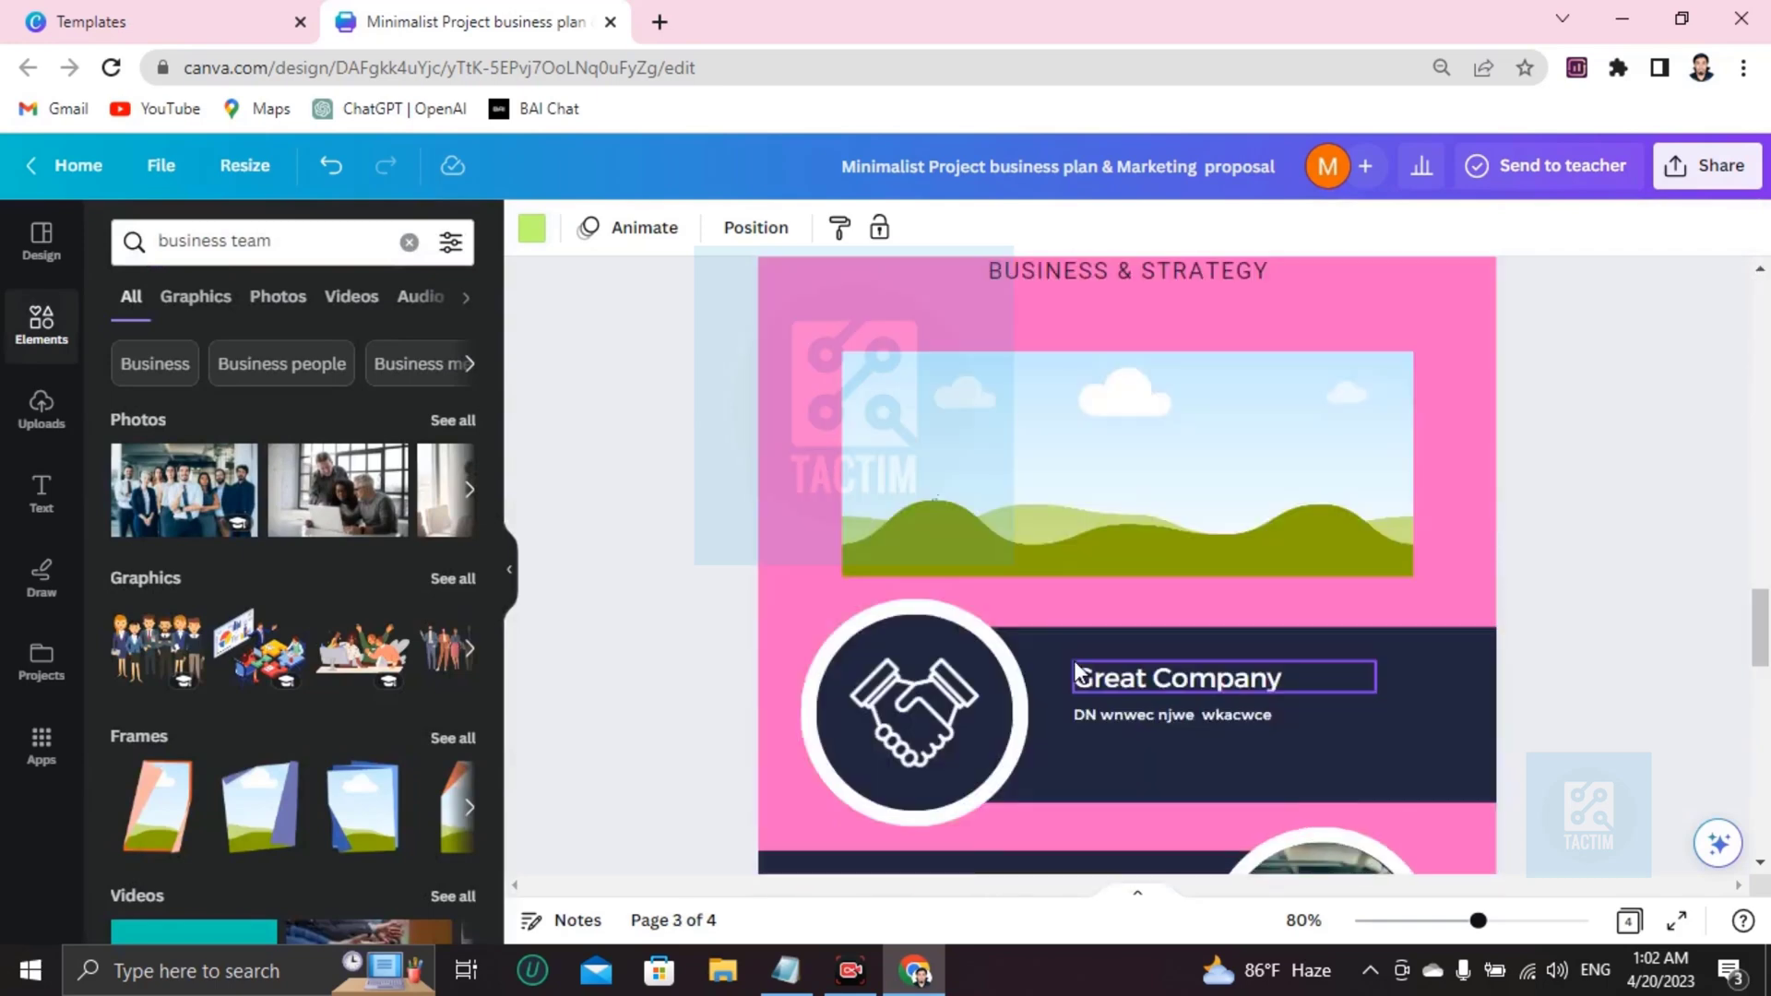
click(1676, 176)
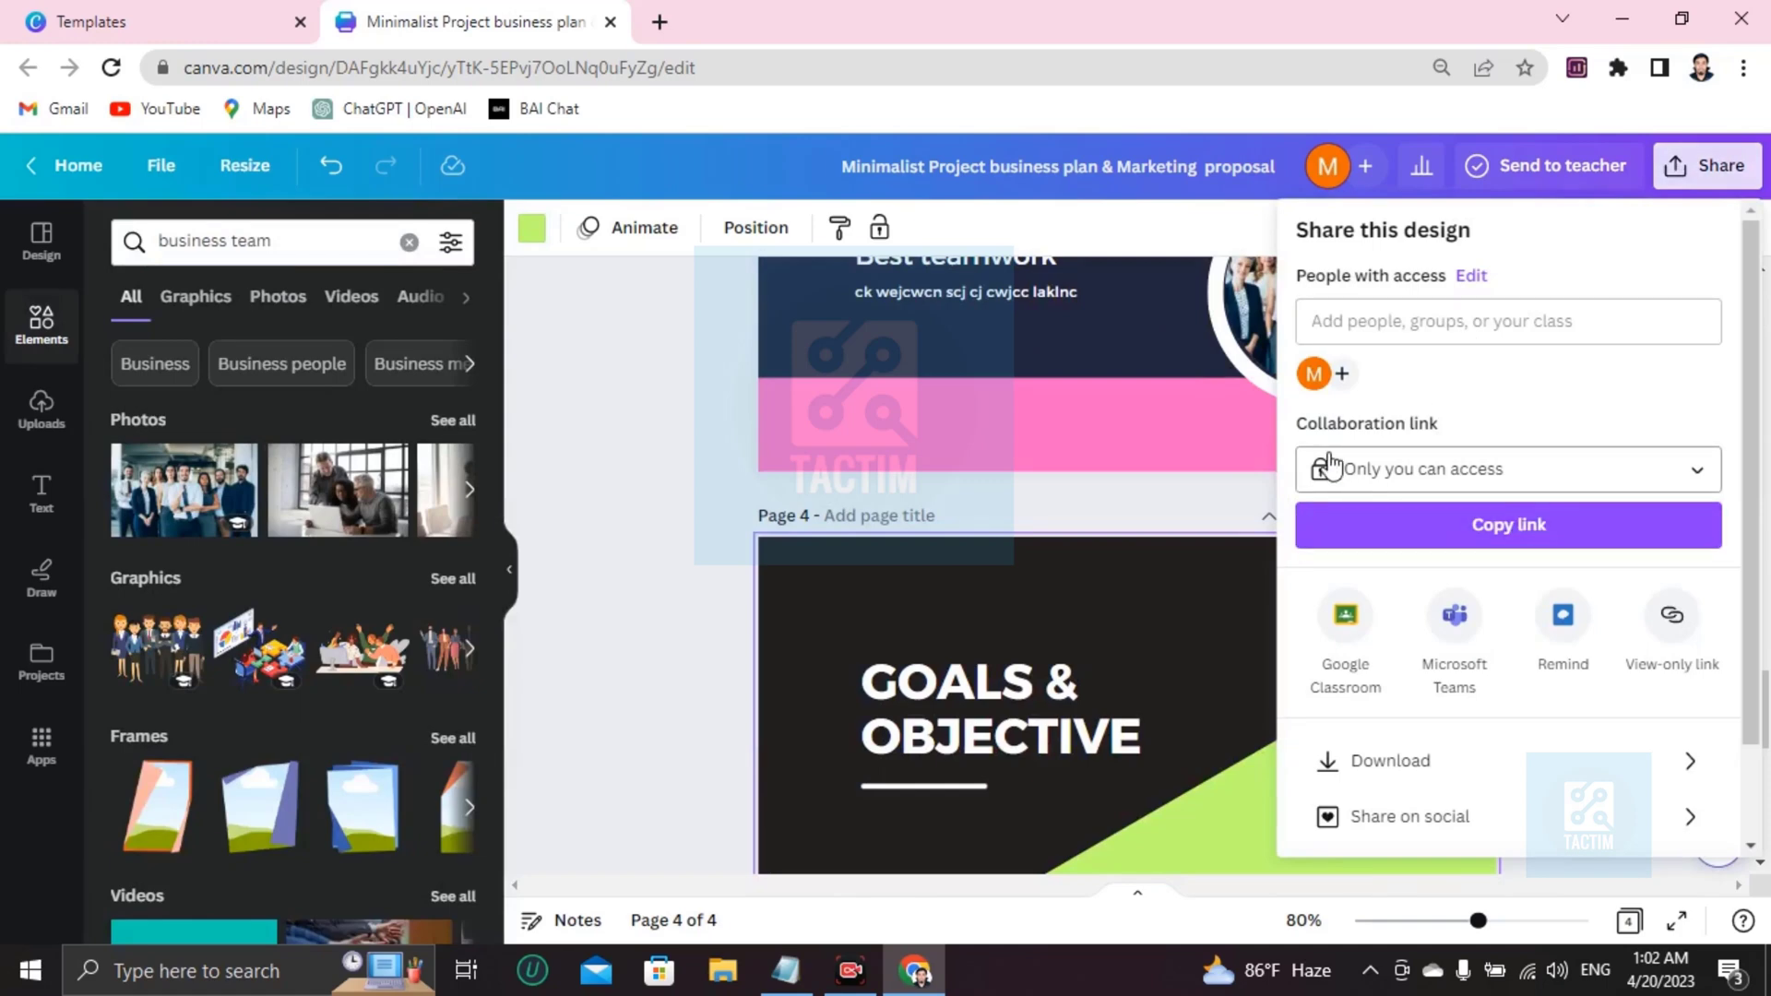
click(1354, 475)
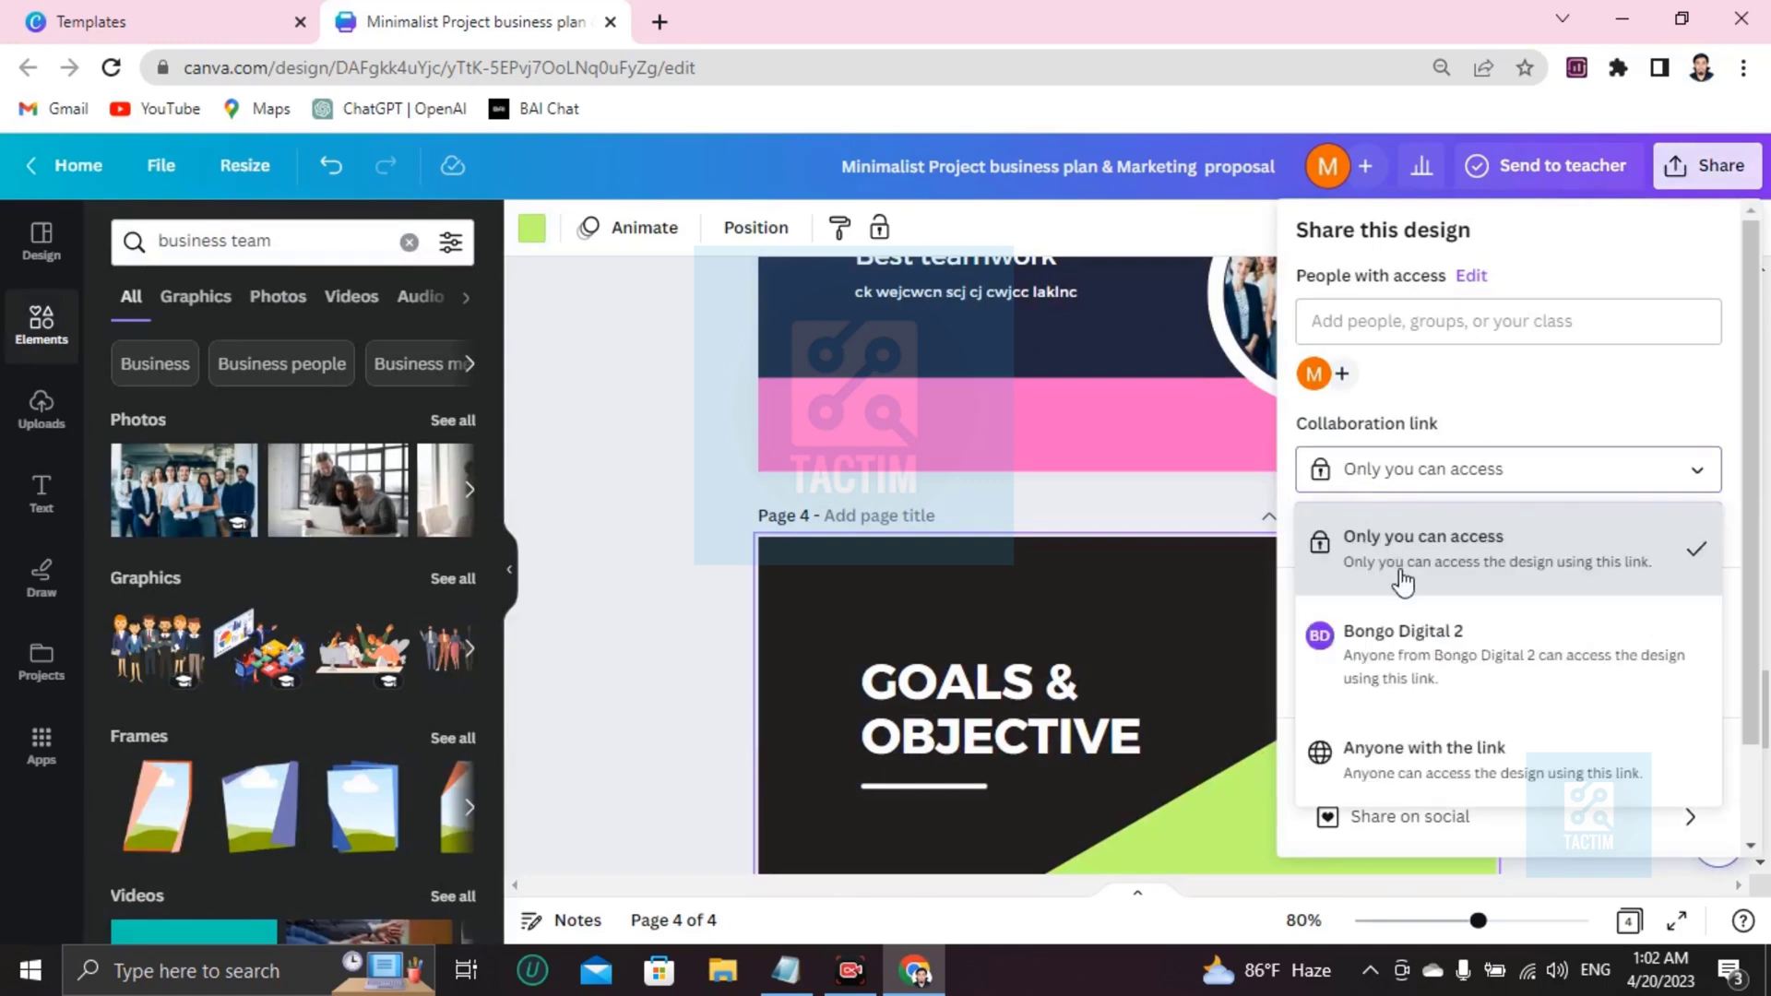
click(1403, 778)
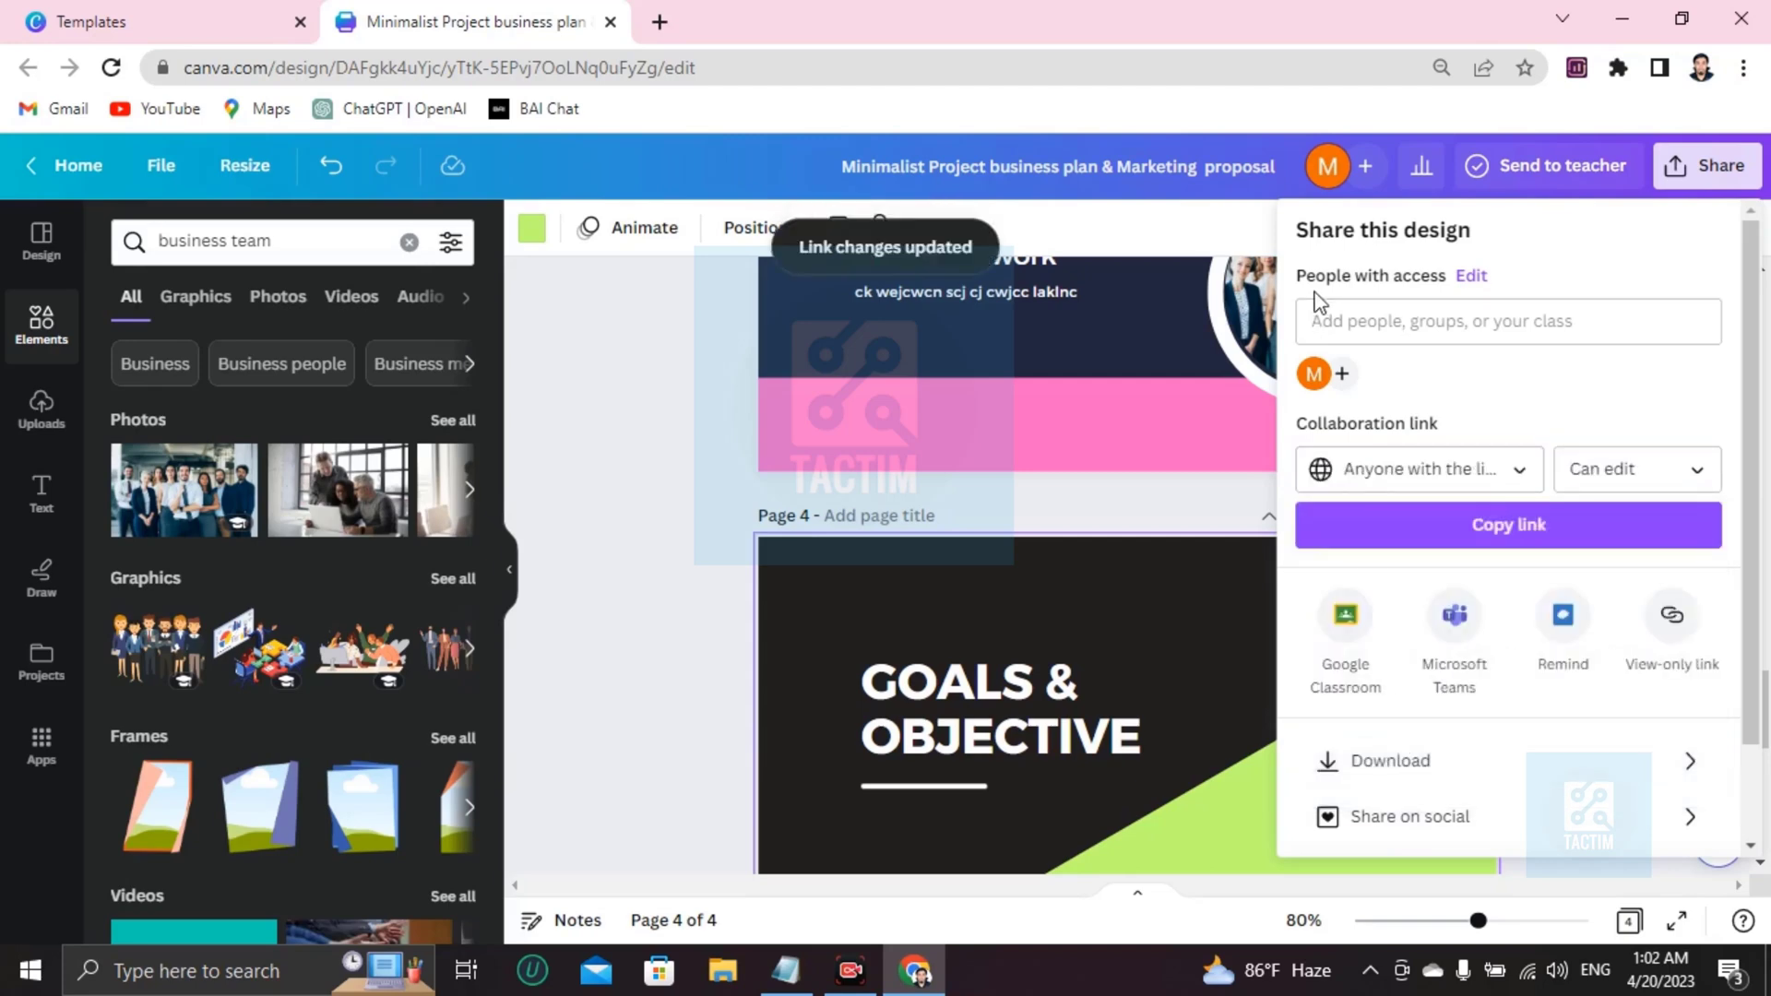
click(1320, 327)
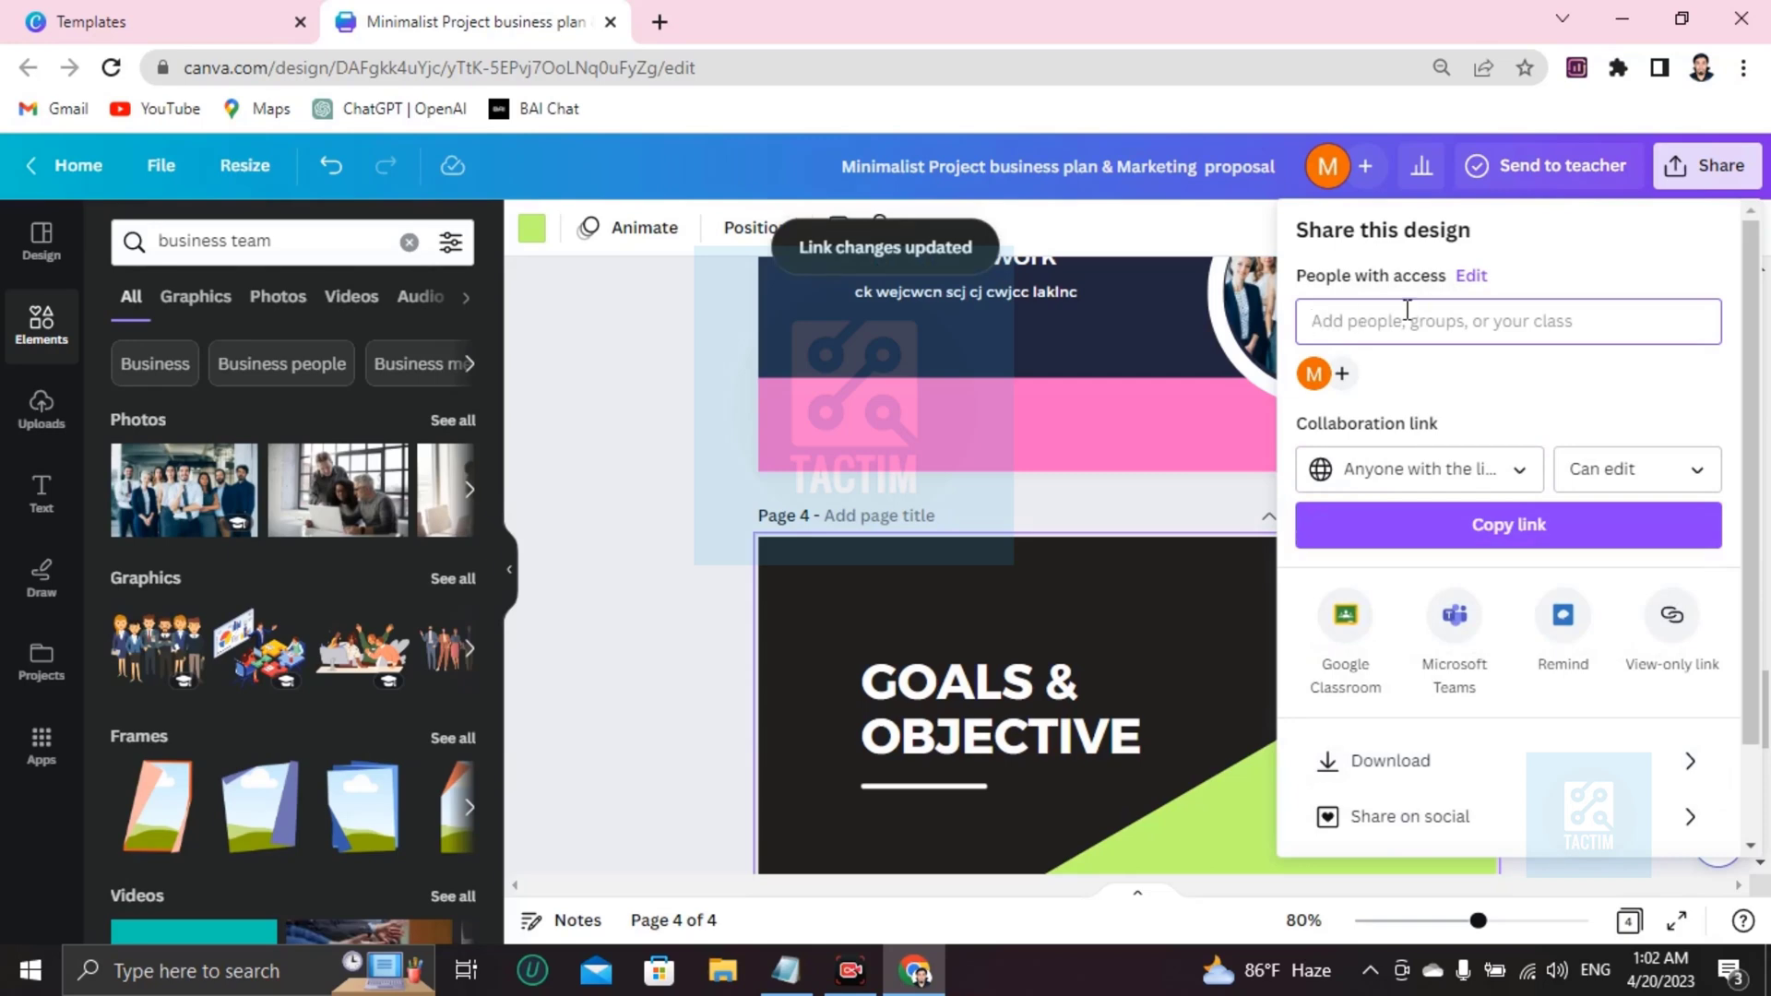
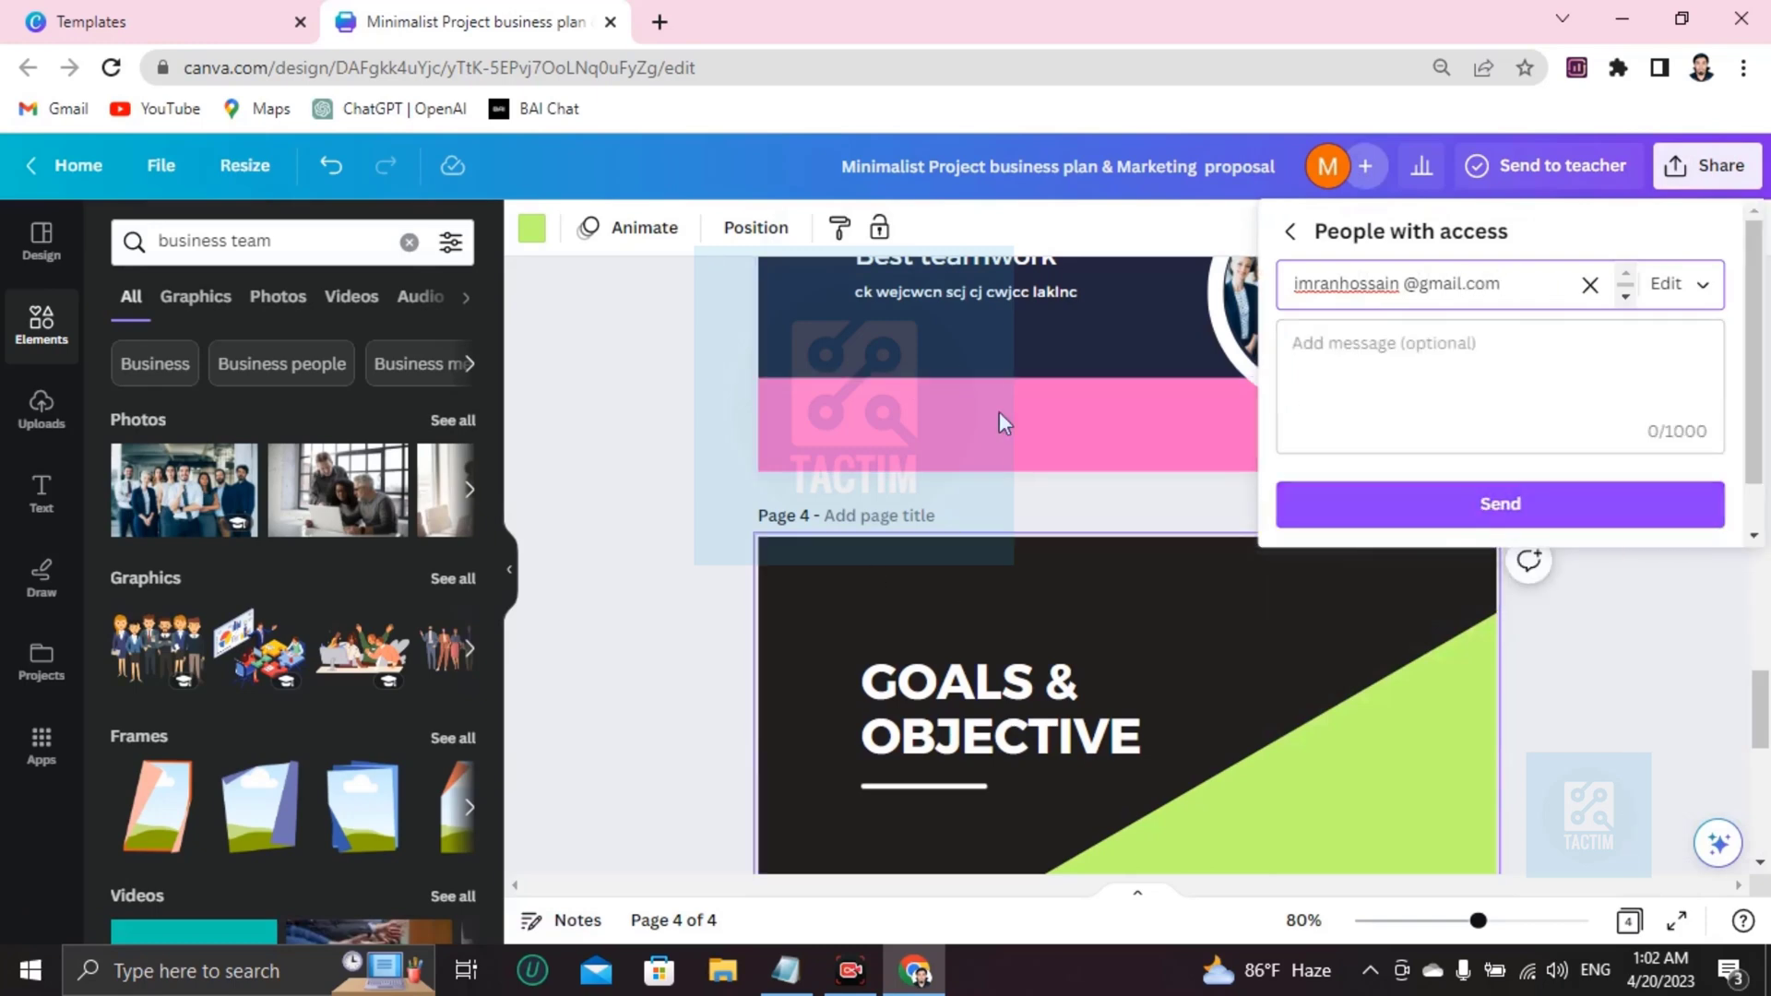
Complete the collaborator's e-mail for Edit access and close the Share panel, back on the cover page.
scroll(999, 411, up, 10)
scroll(959, 503, up, 5)
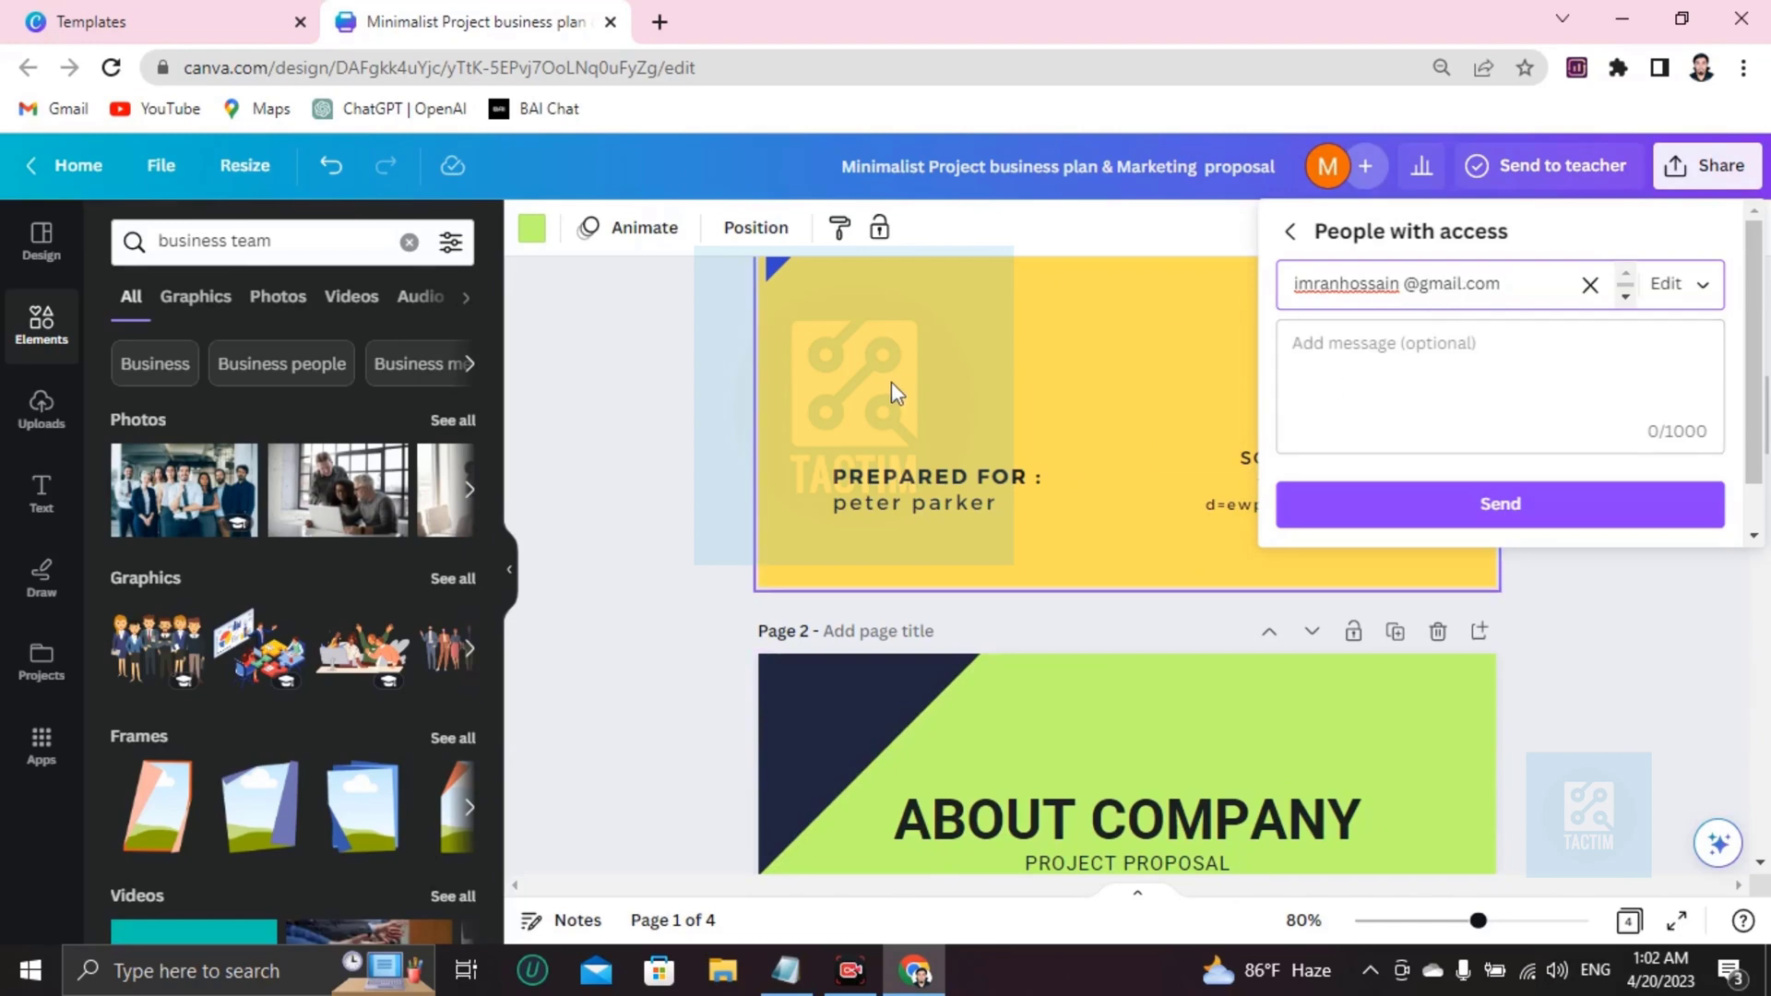
click(693, 387)
scroll(775, 517, up, 3)
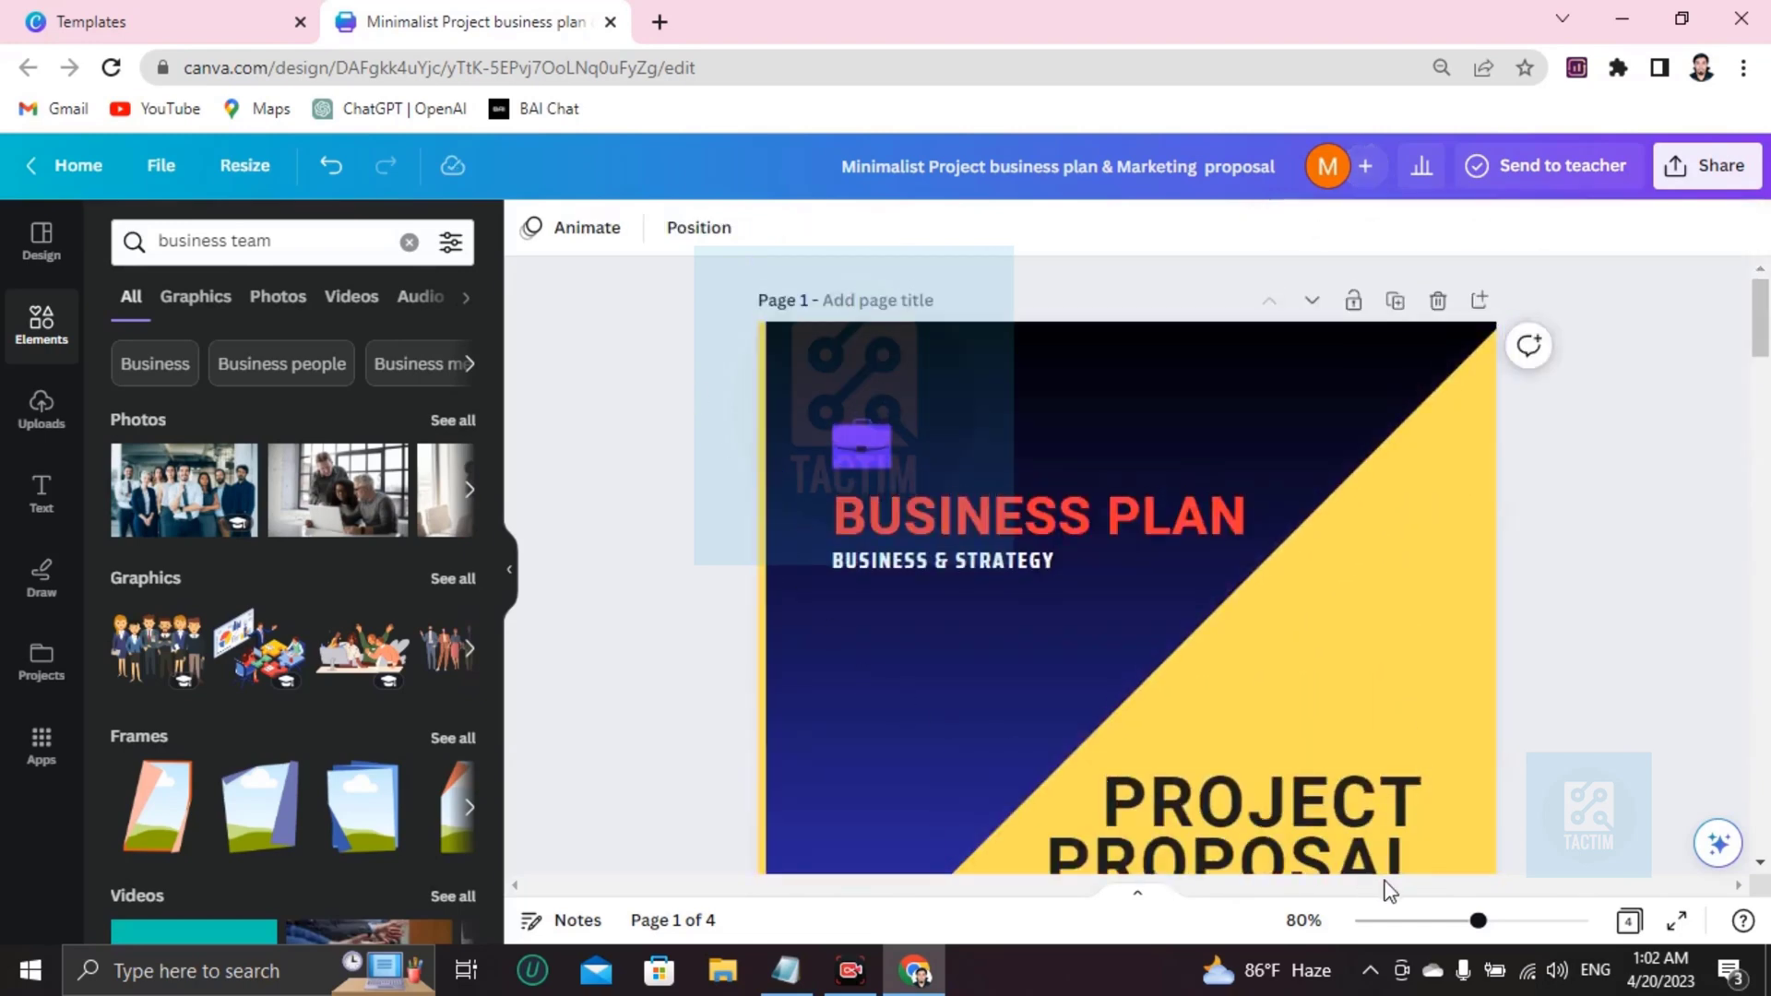
scroll(1069, 620, down, 3)
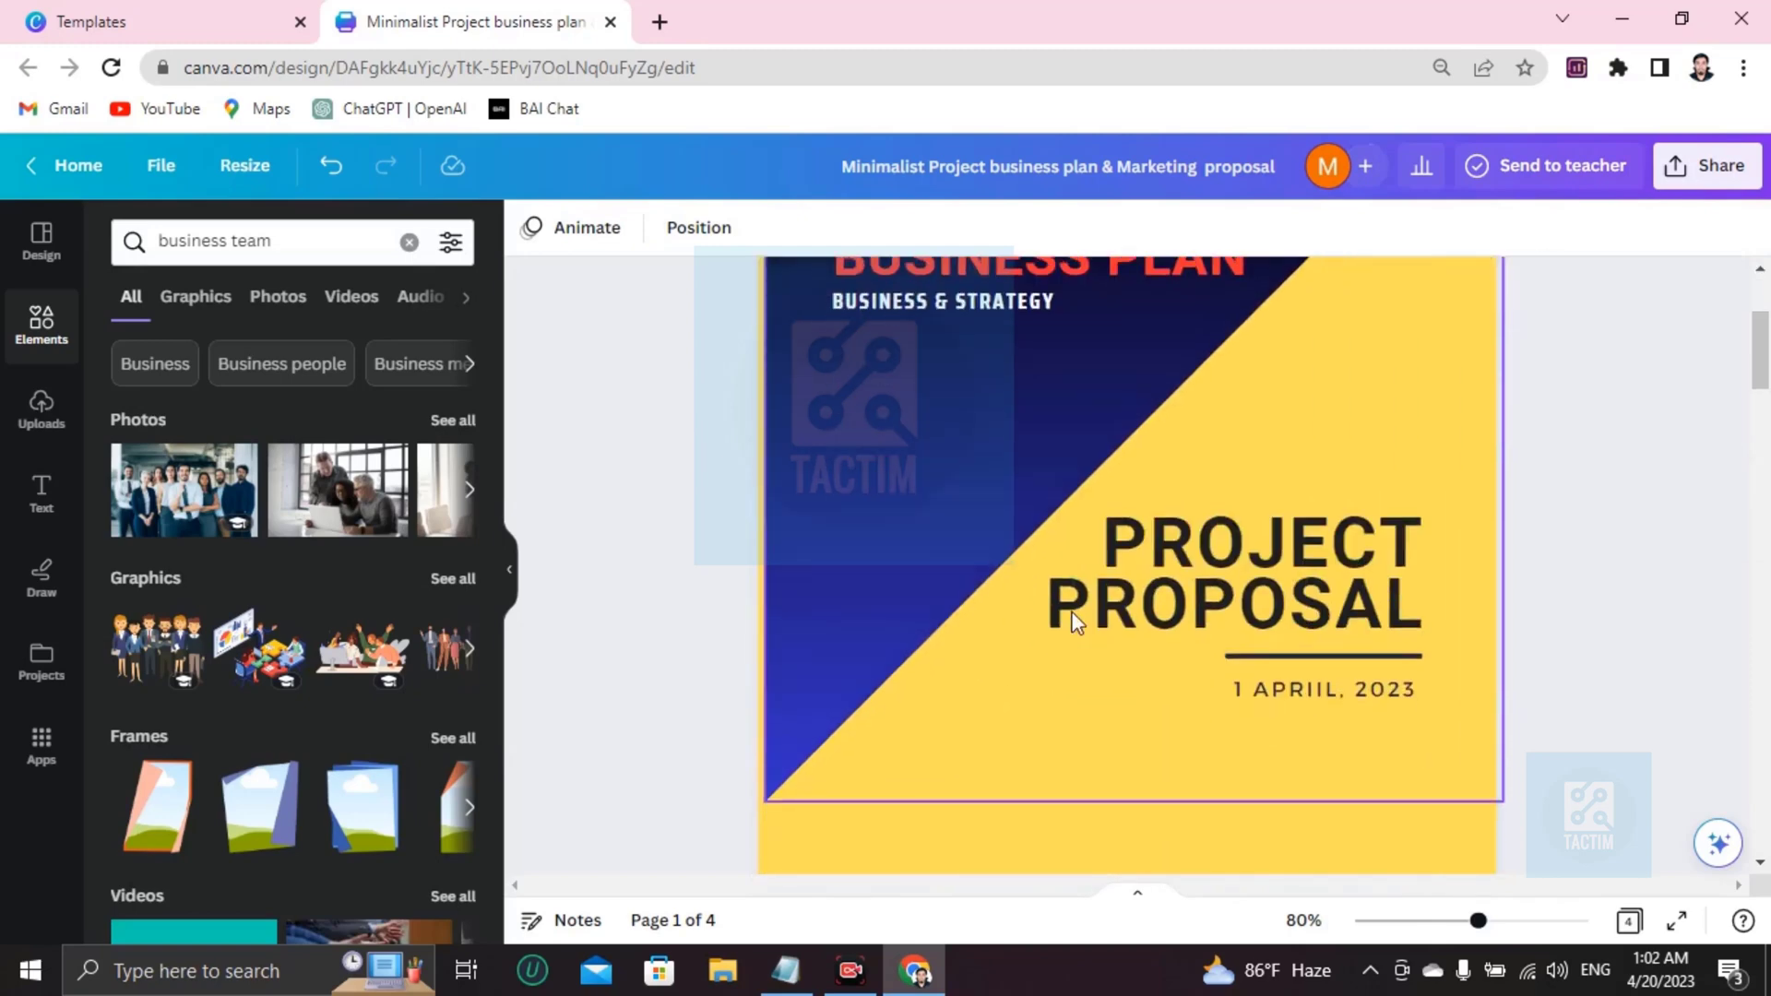
scroll(999, 608, up, 3)
scroll(1040, 601, down, 5)
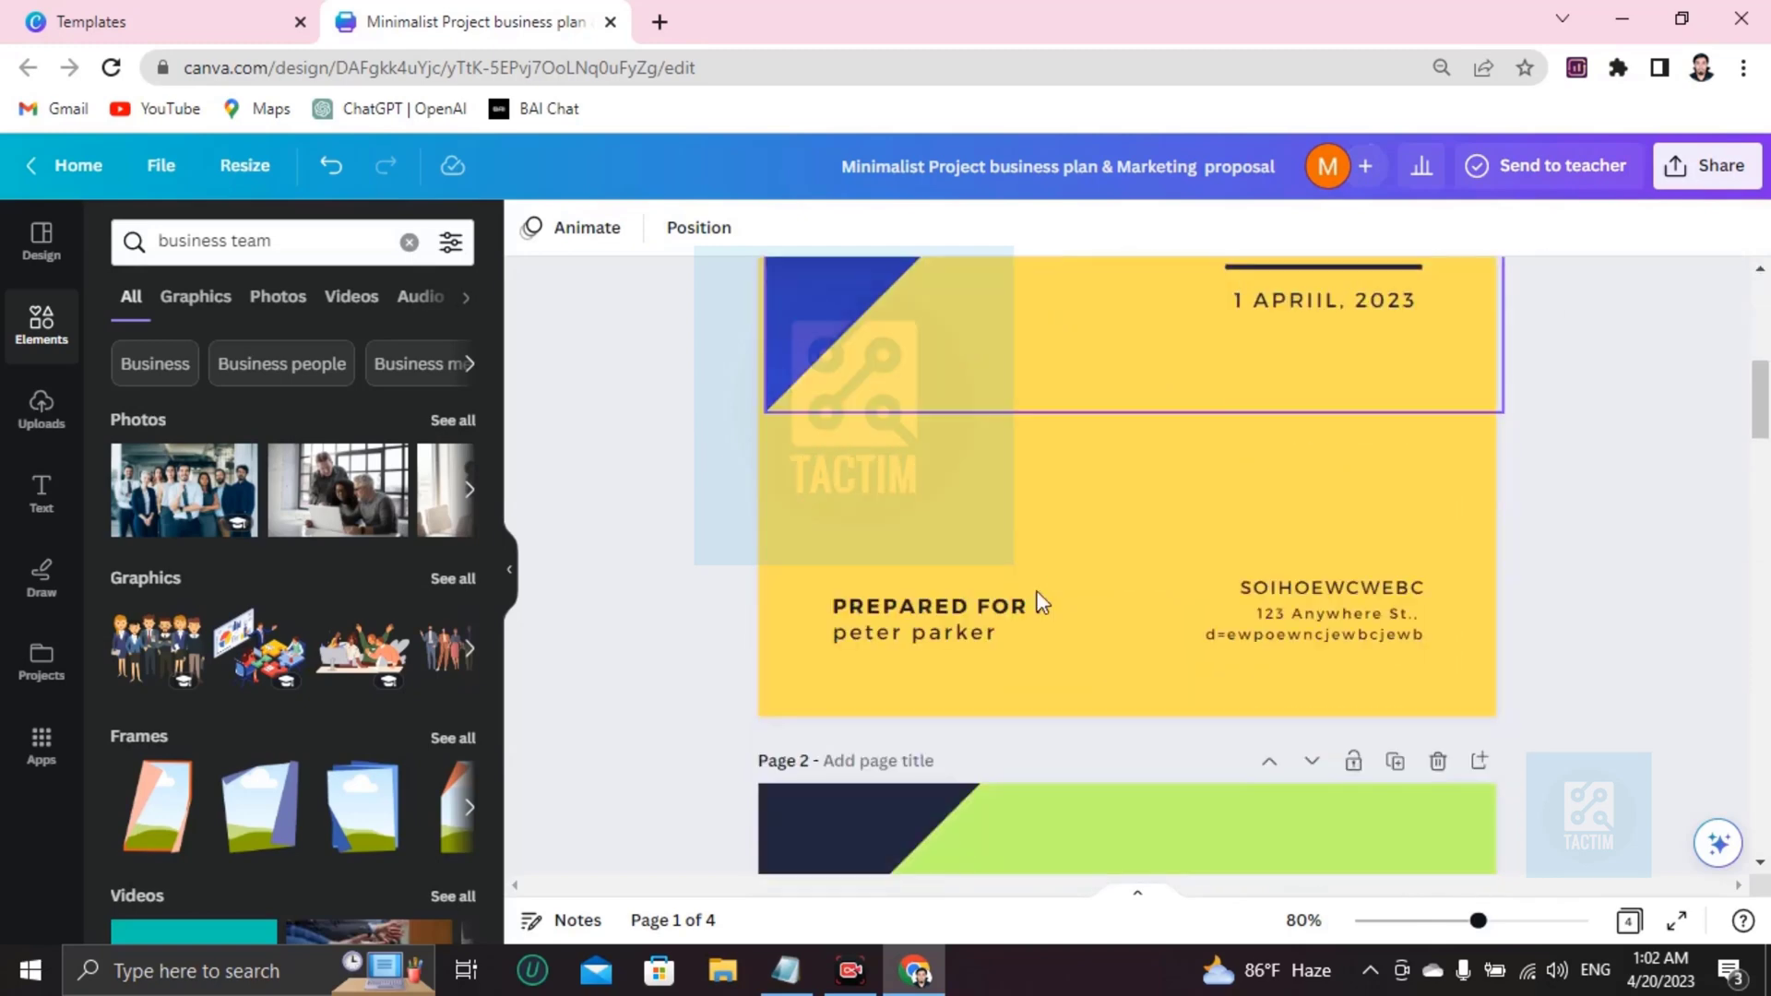